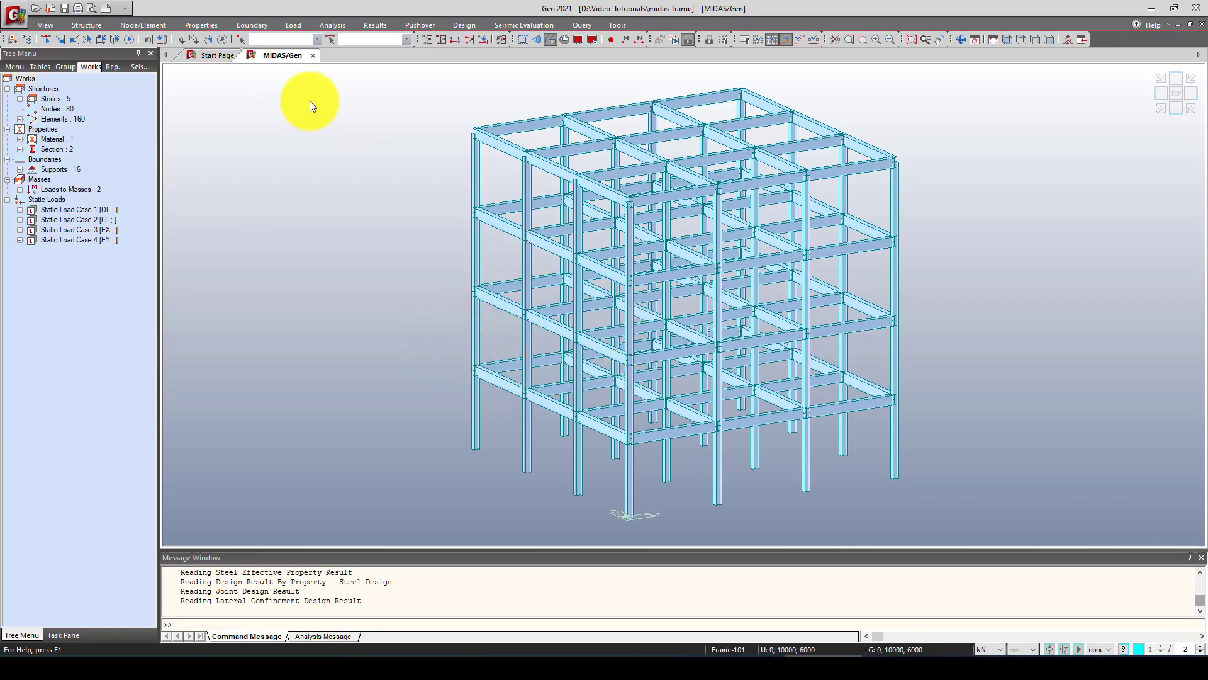
Create a new empty project and start the Frame wizard for base structures
left_click(107, 6)
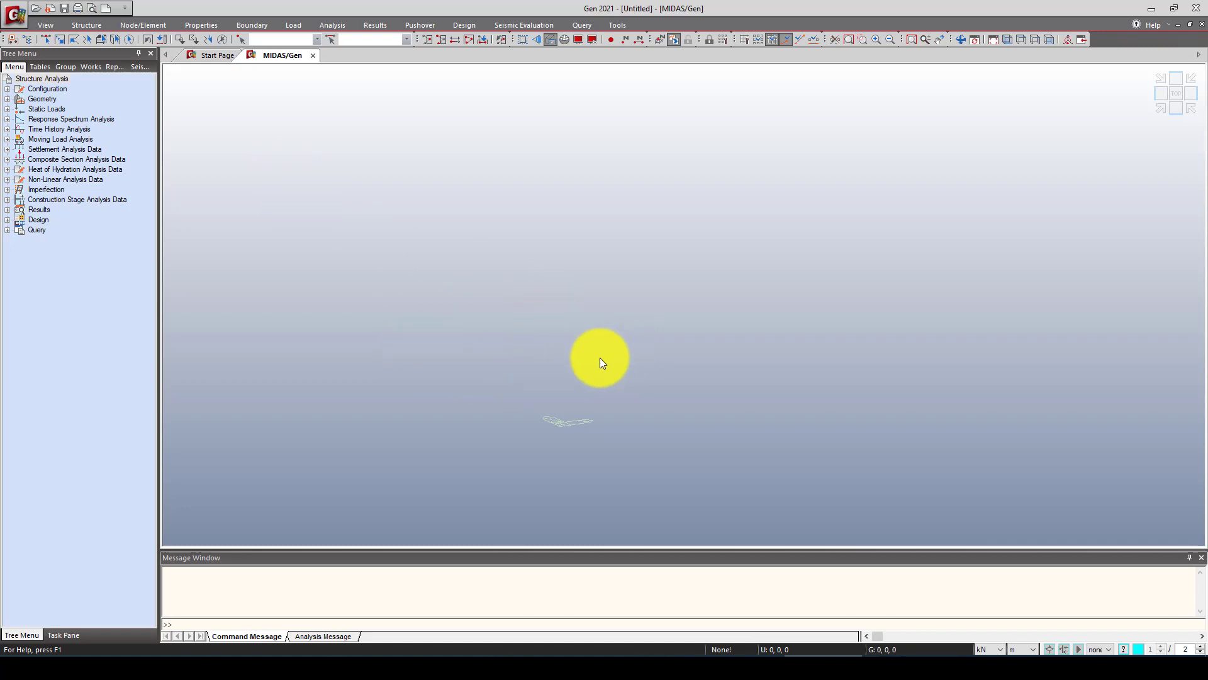
left_click(142, 24)
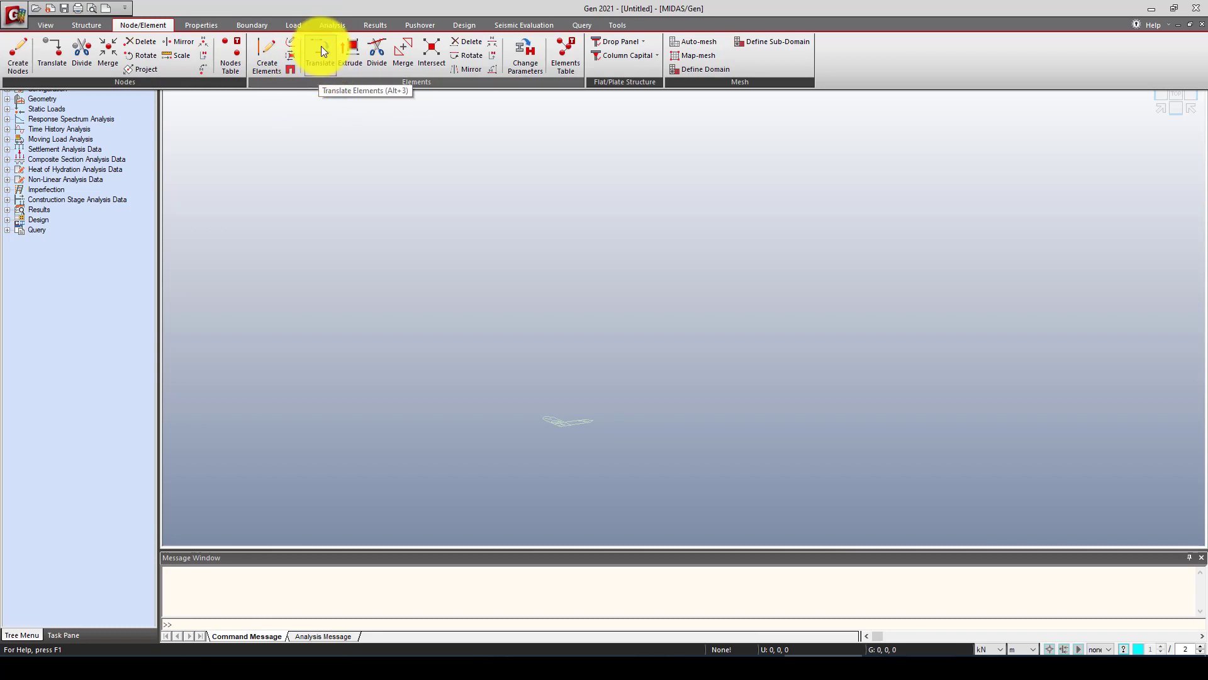
left_click(88, 25)
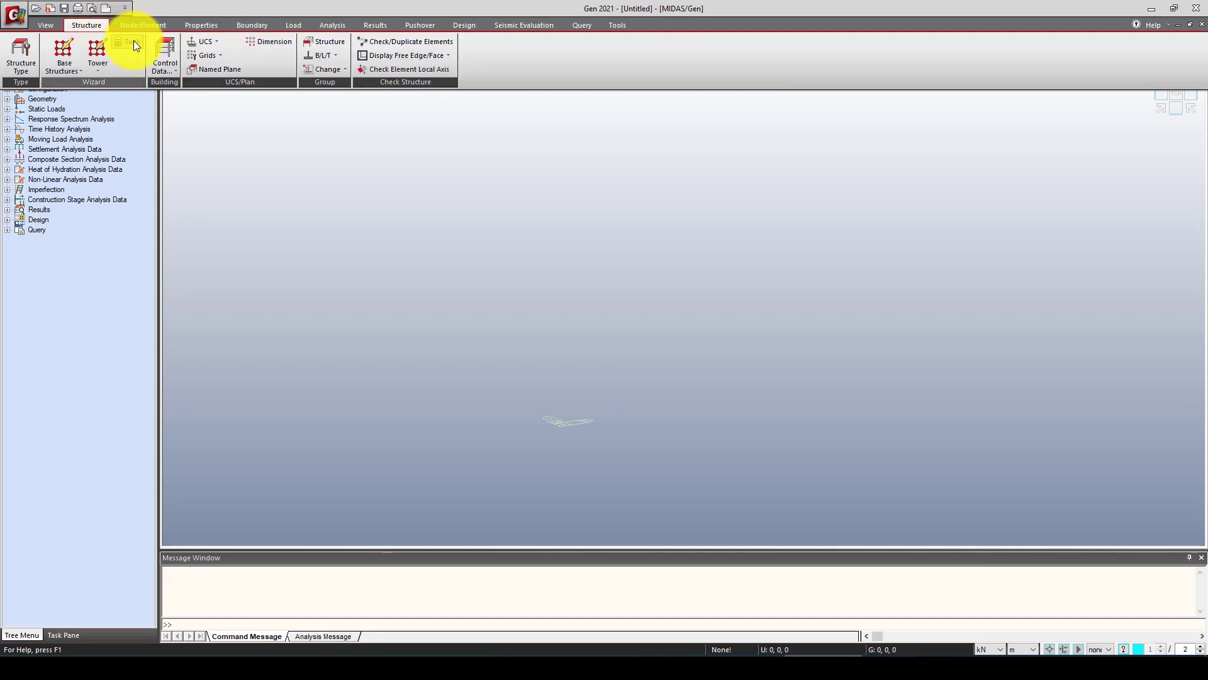
left_click(50, 71)
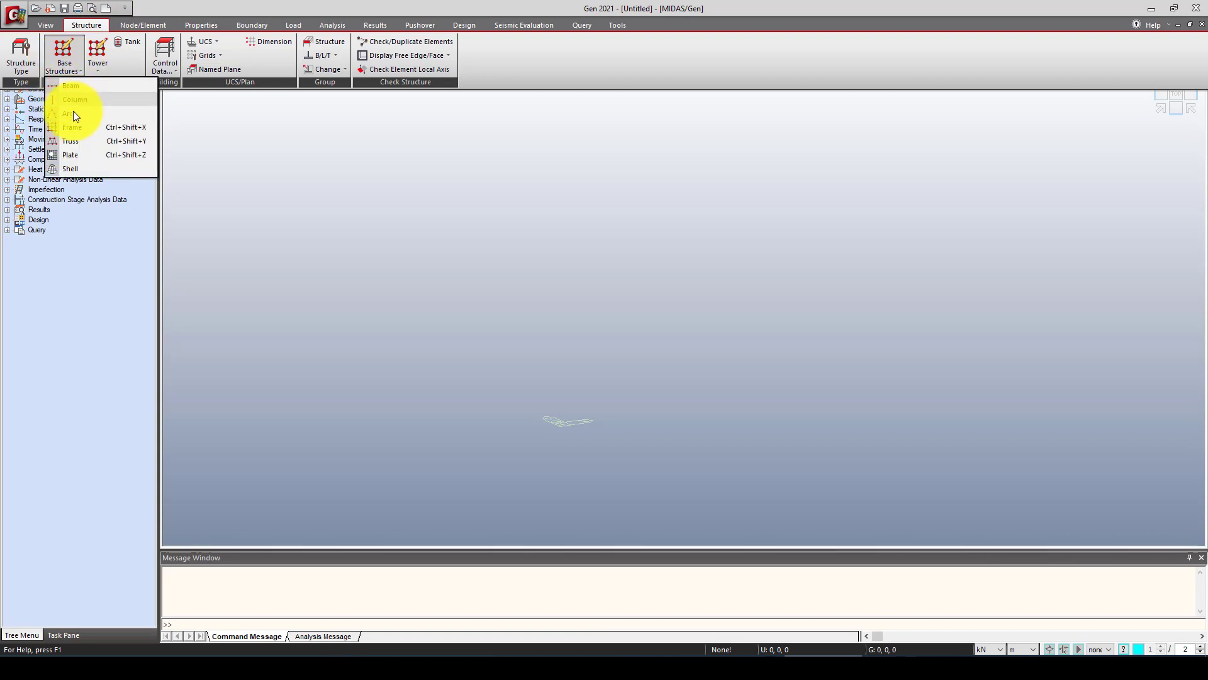
left_click(72, 126)
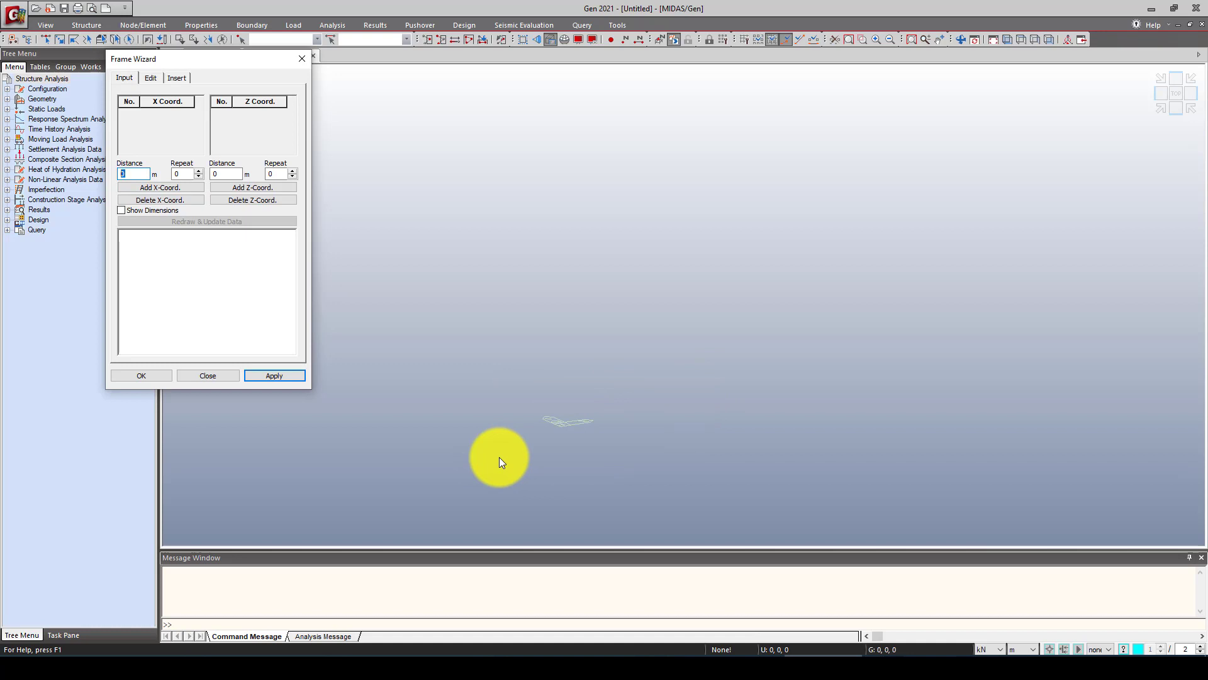
Define the frame grid with X spacing of 6 m repeated 3 times and Z spacing of 3.6 m repeated 5 times
type("6")
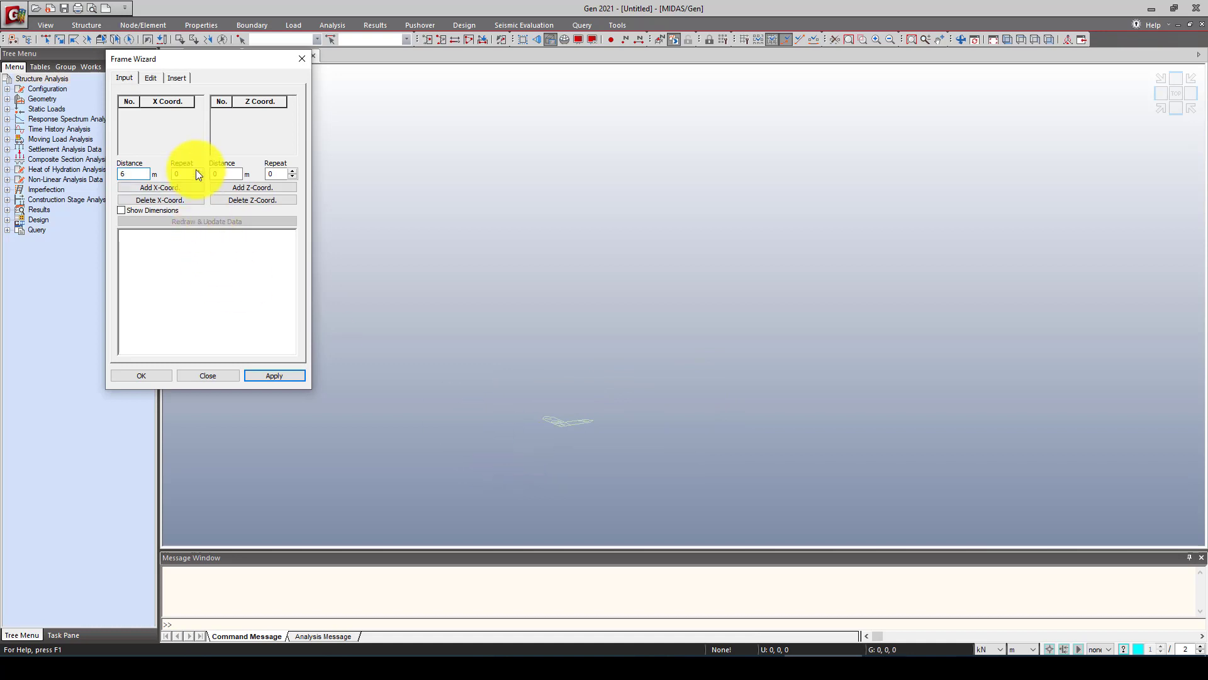
left_click(179, 172)
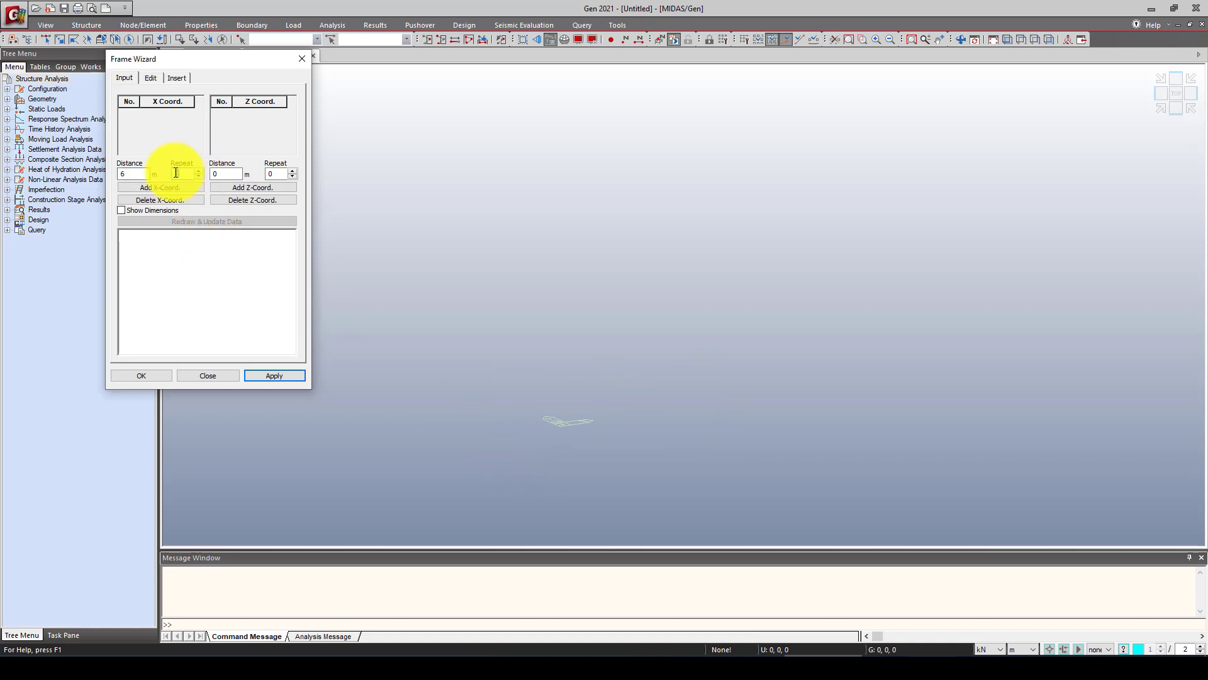
type("3")
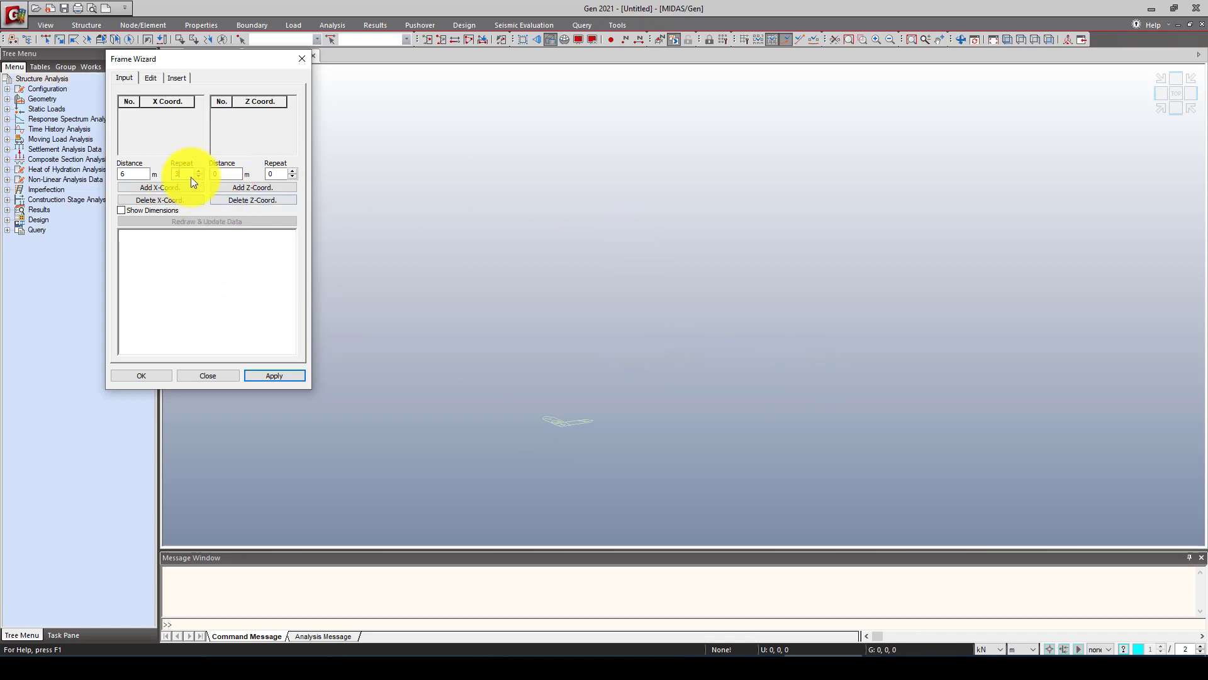
left_click(221, 176)
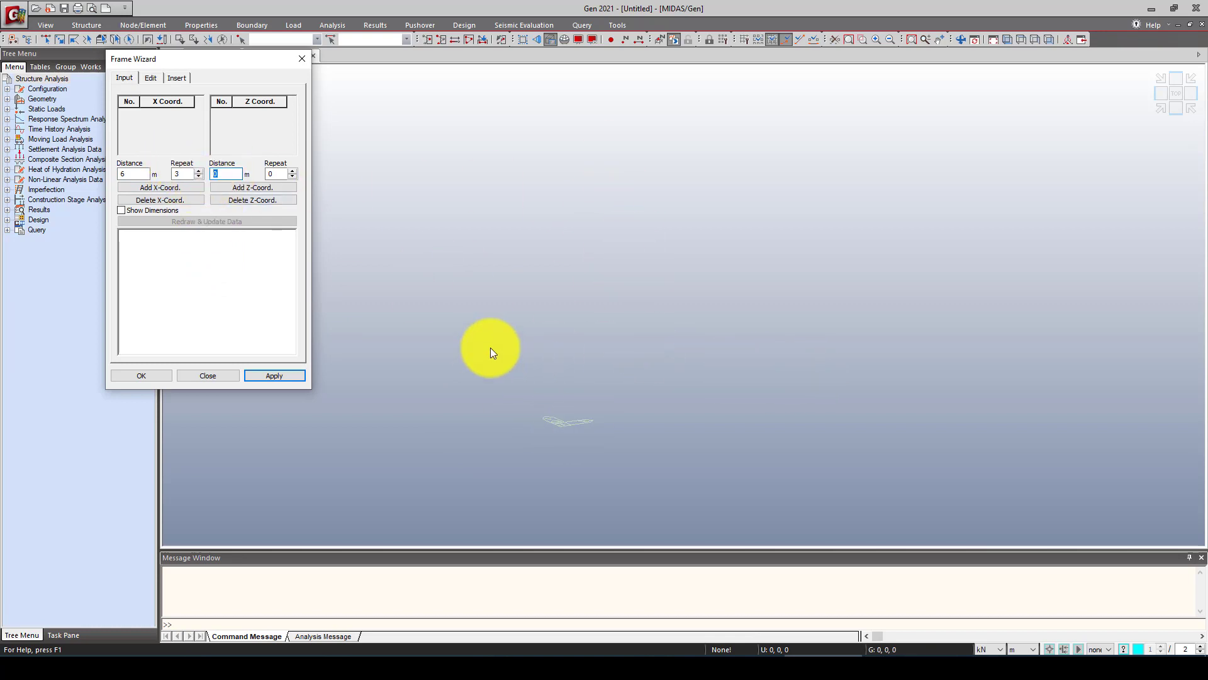
type("3.6")
left_click_drag(278, 175, 263, 175)
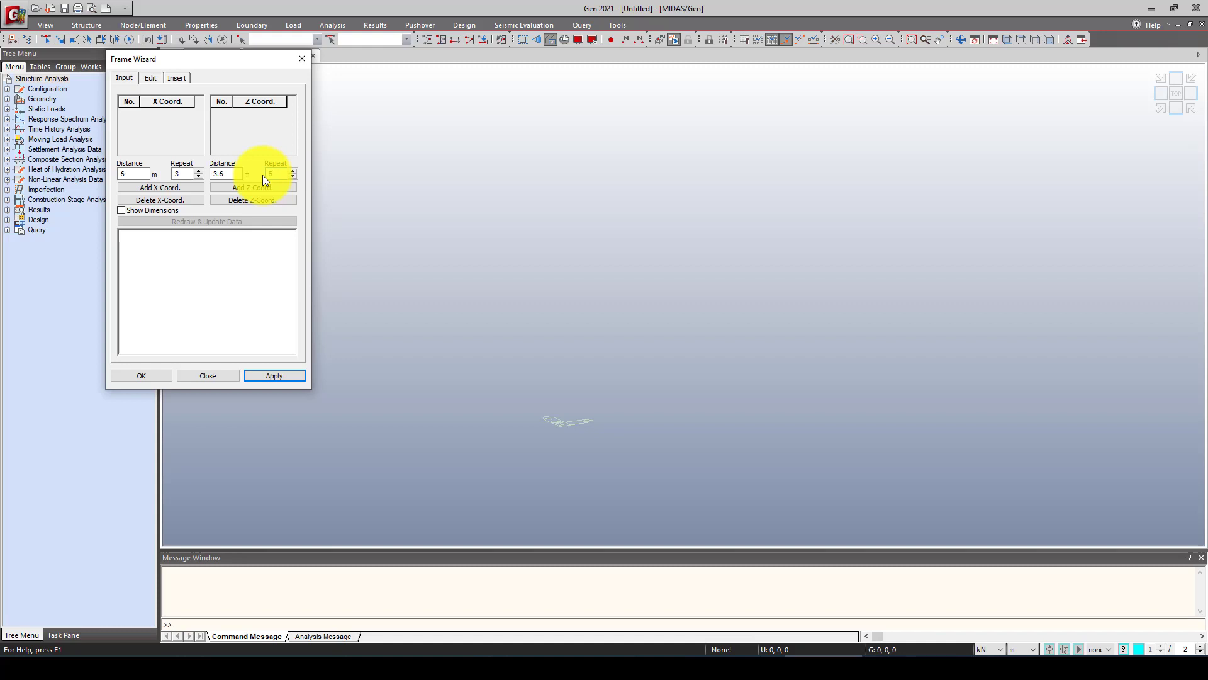
left_click(165, 187)
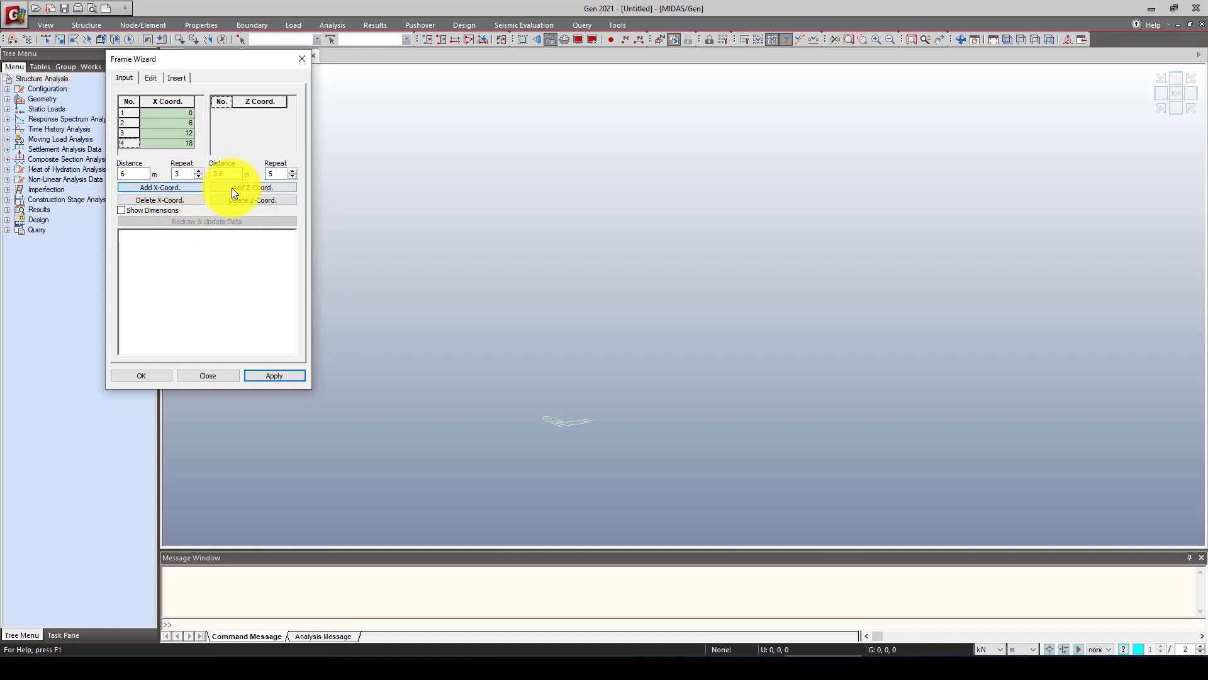
left_click(232, 187)
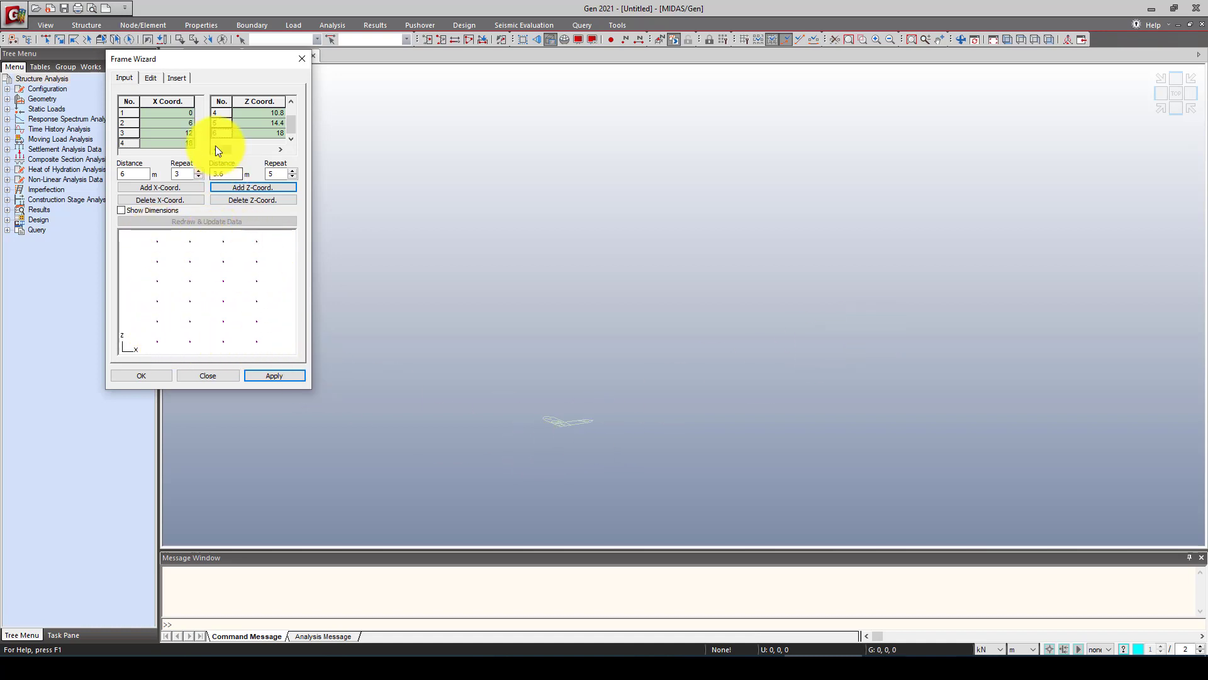
Add steel grade S355 from the EN05(S) standard as the frame's material
left_click(150, 78)
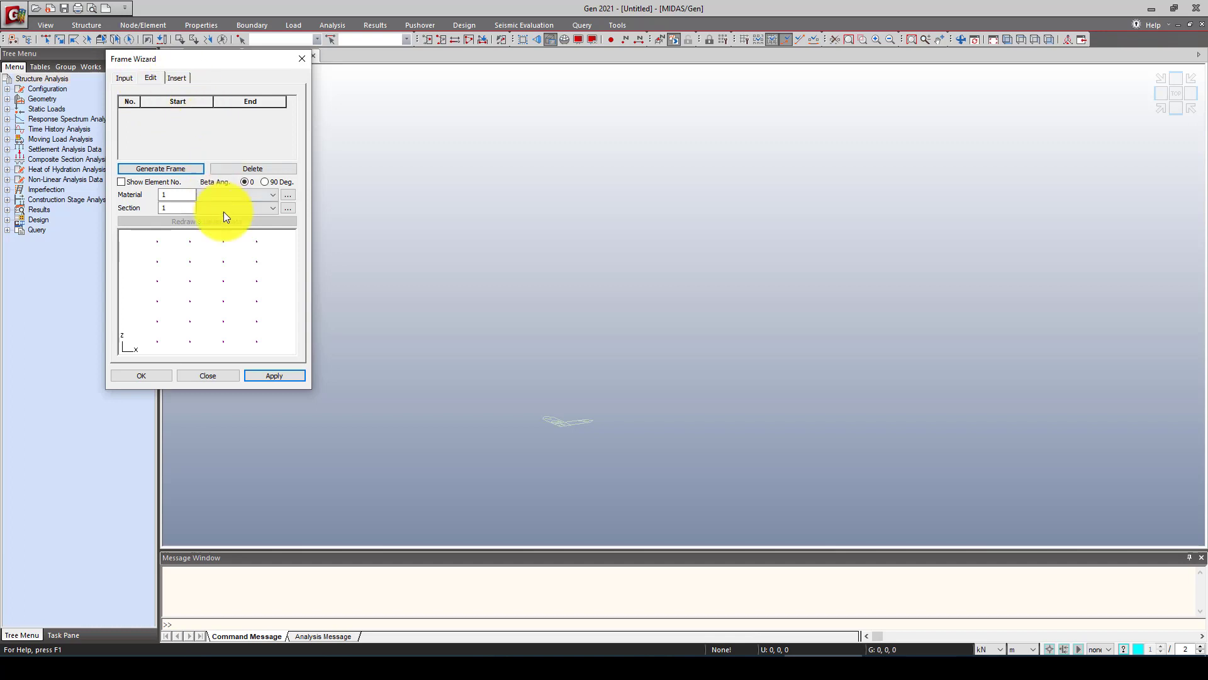
left_click(290, 195)
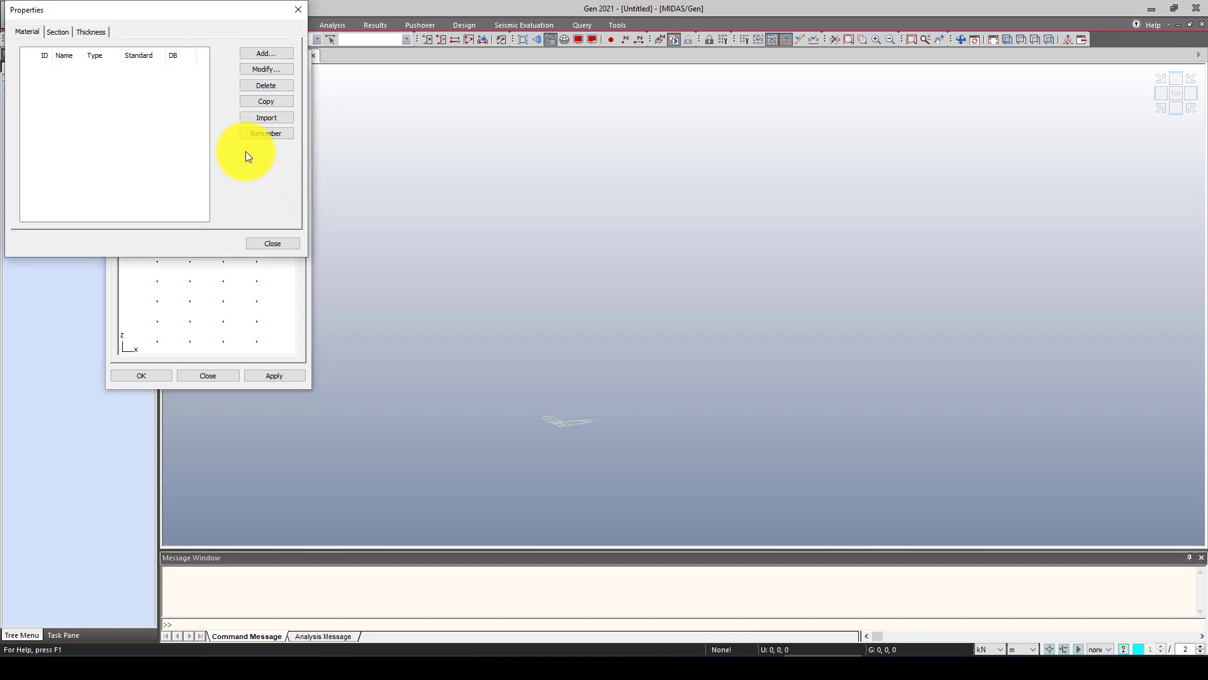
left_click(261, 56)
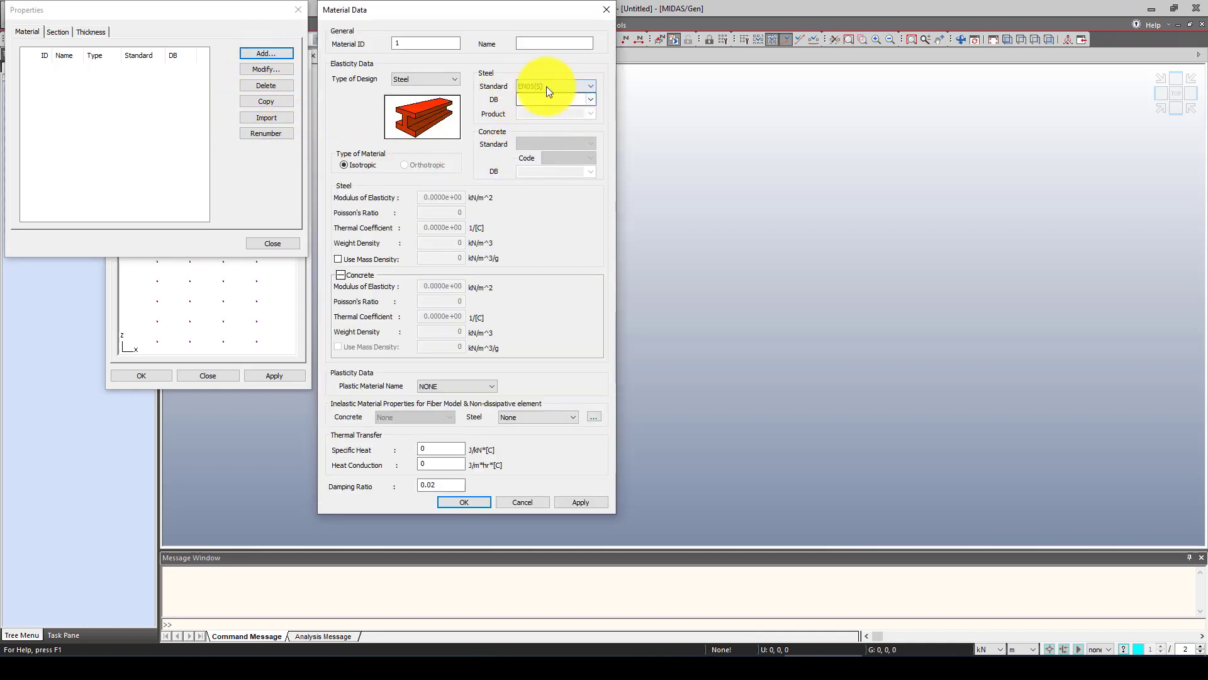
left_click(590, 99)
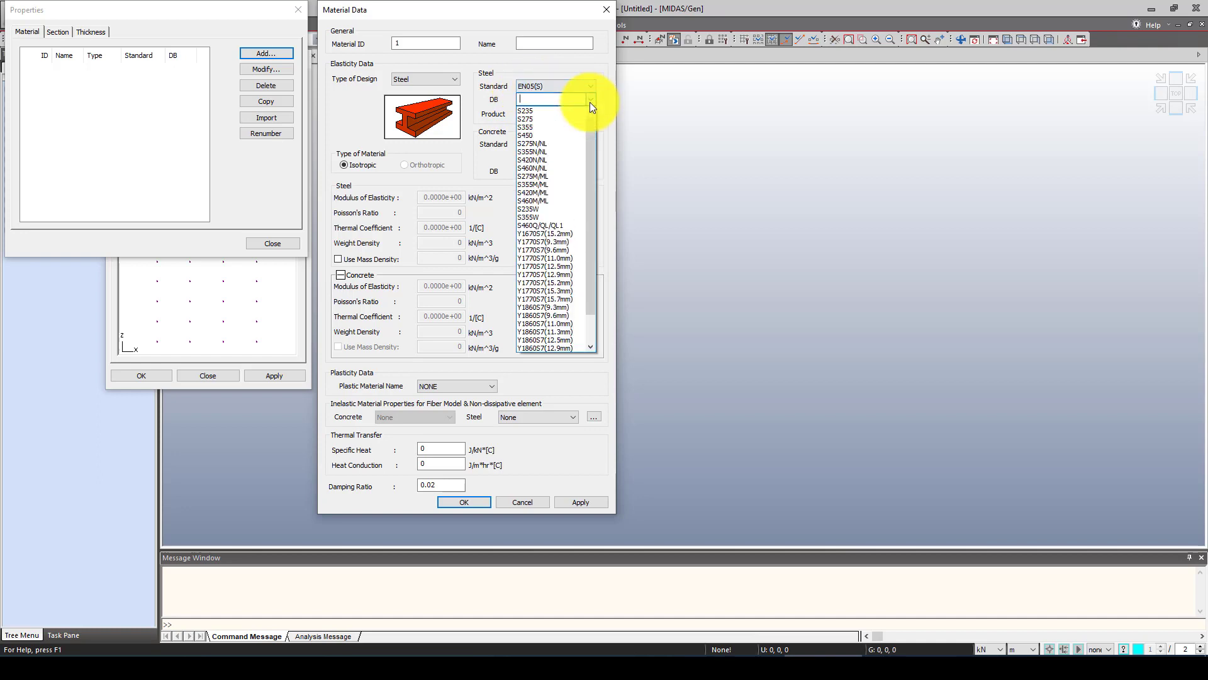
left_click(547, 127)
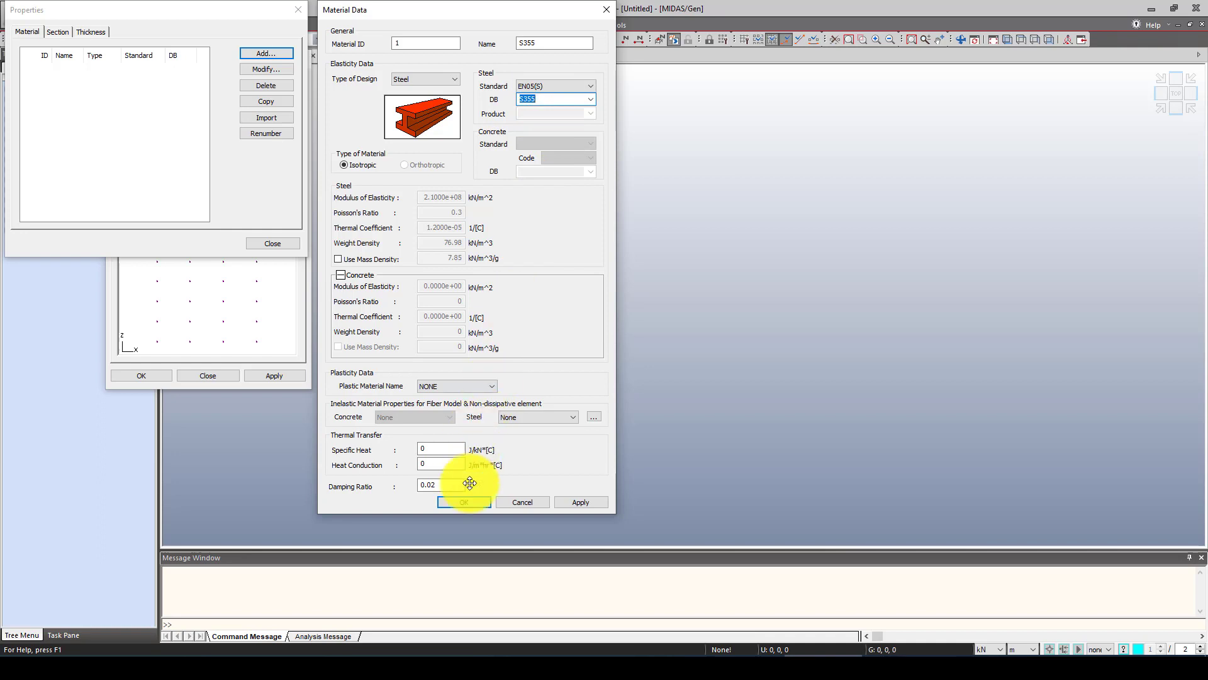
left_click(467, 502)
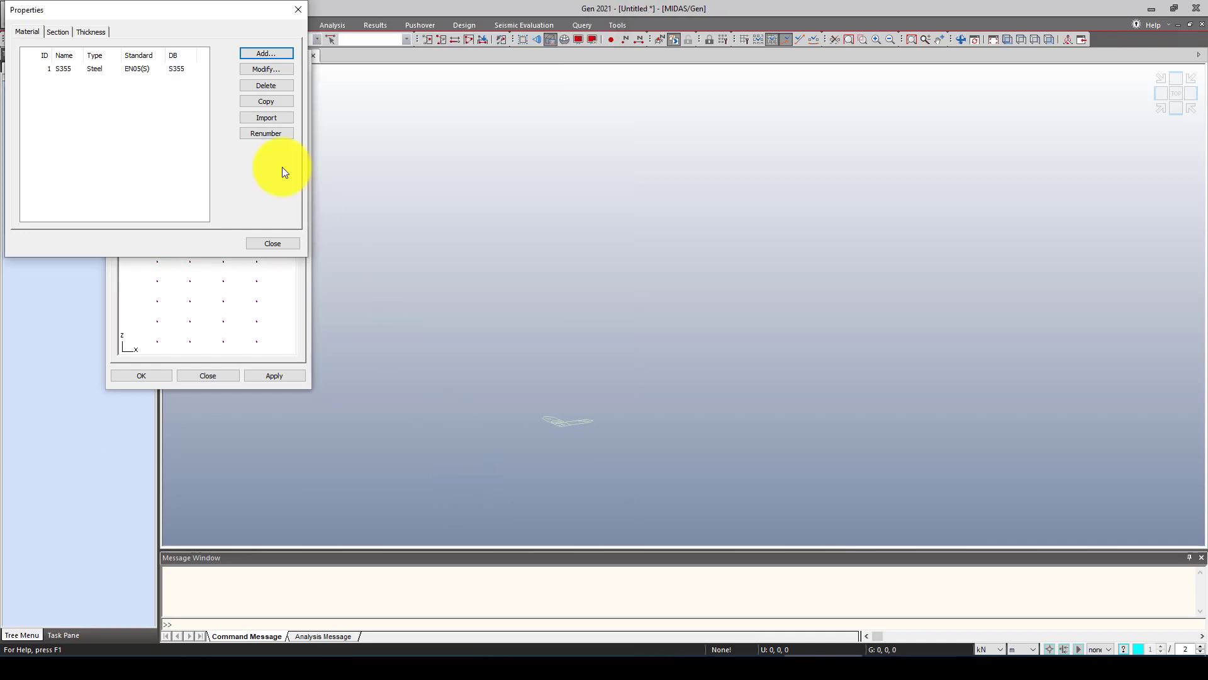
Add an HEB300 I-section from the UNI database as section 1
left_click(58, 31)
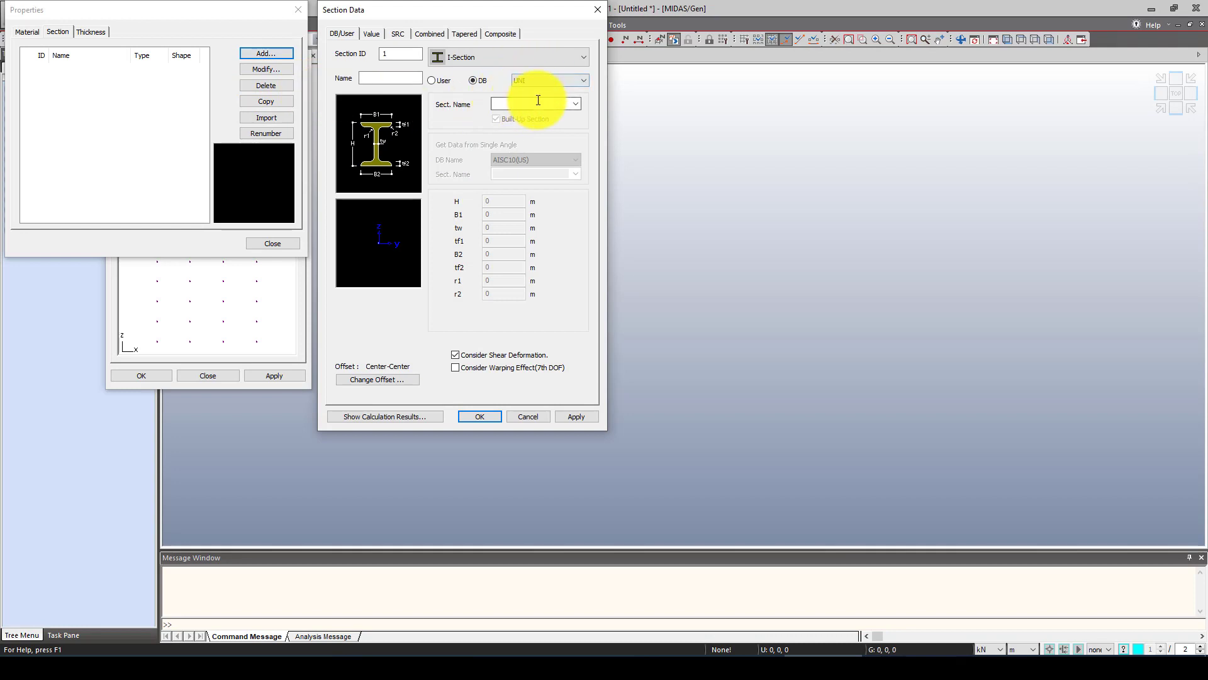
left_click(575, 103)
scroll(532, 289, "down", 2)
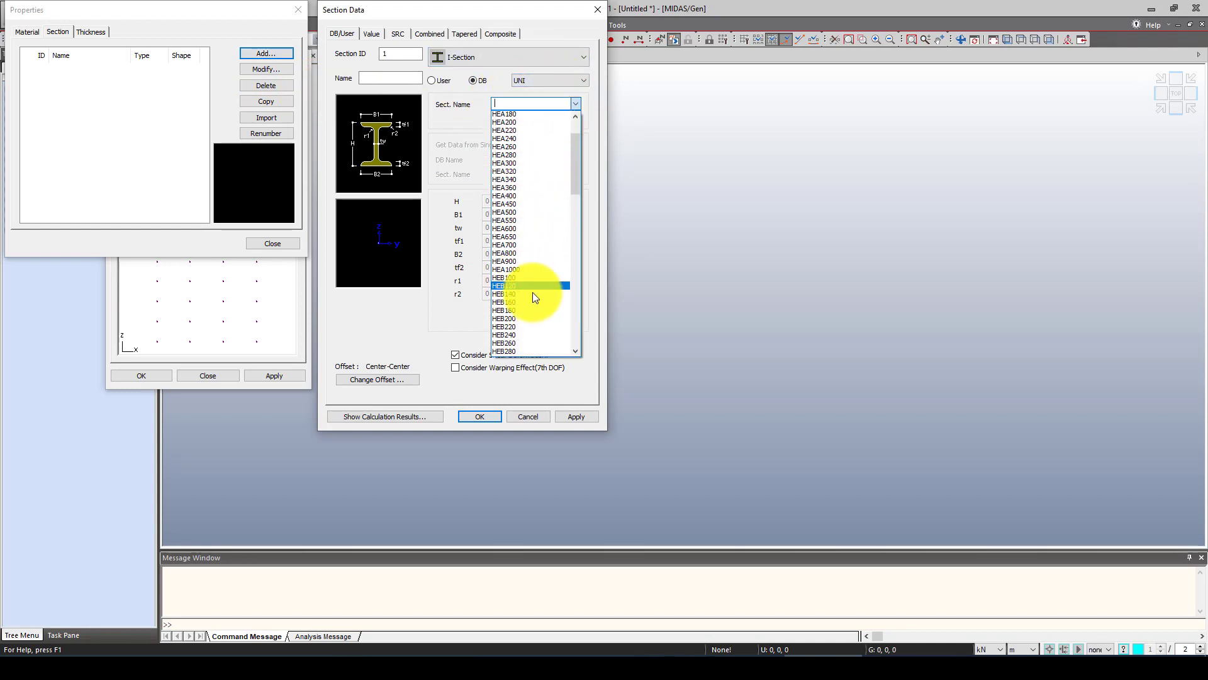
scroll(528, 290, "down", 5)
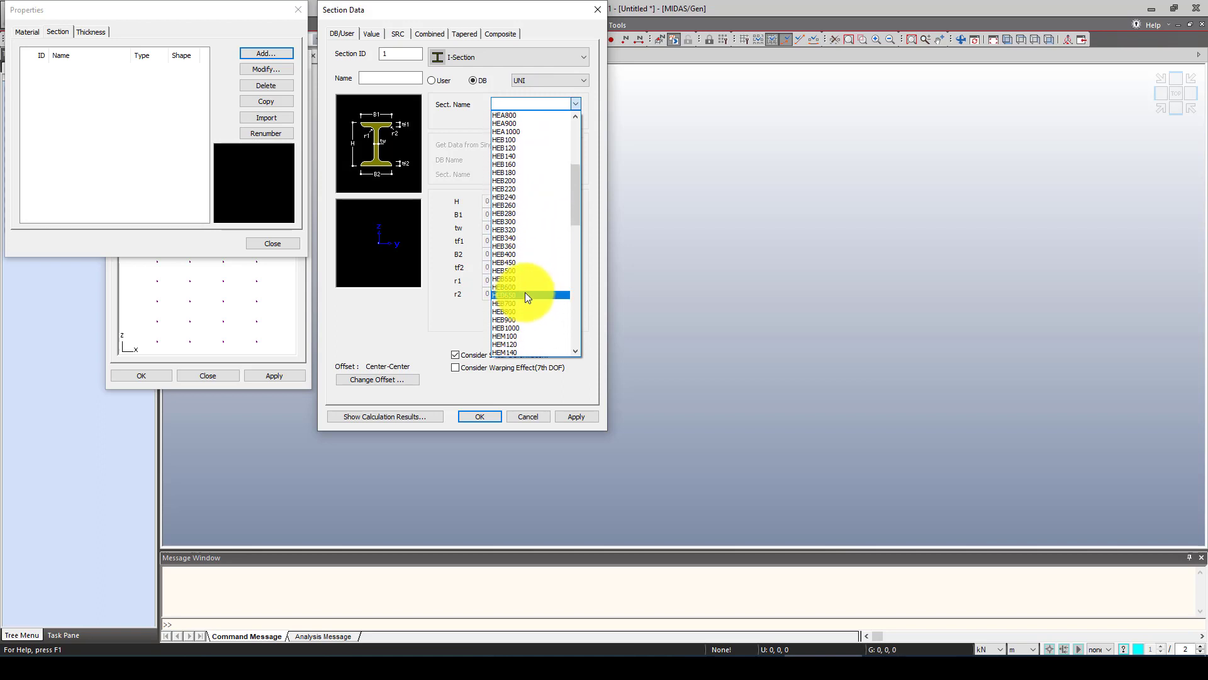
left_click(522, 221)
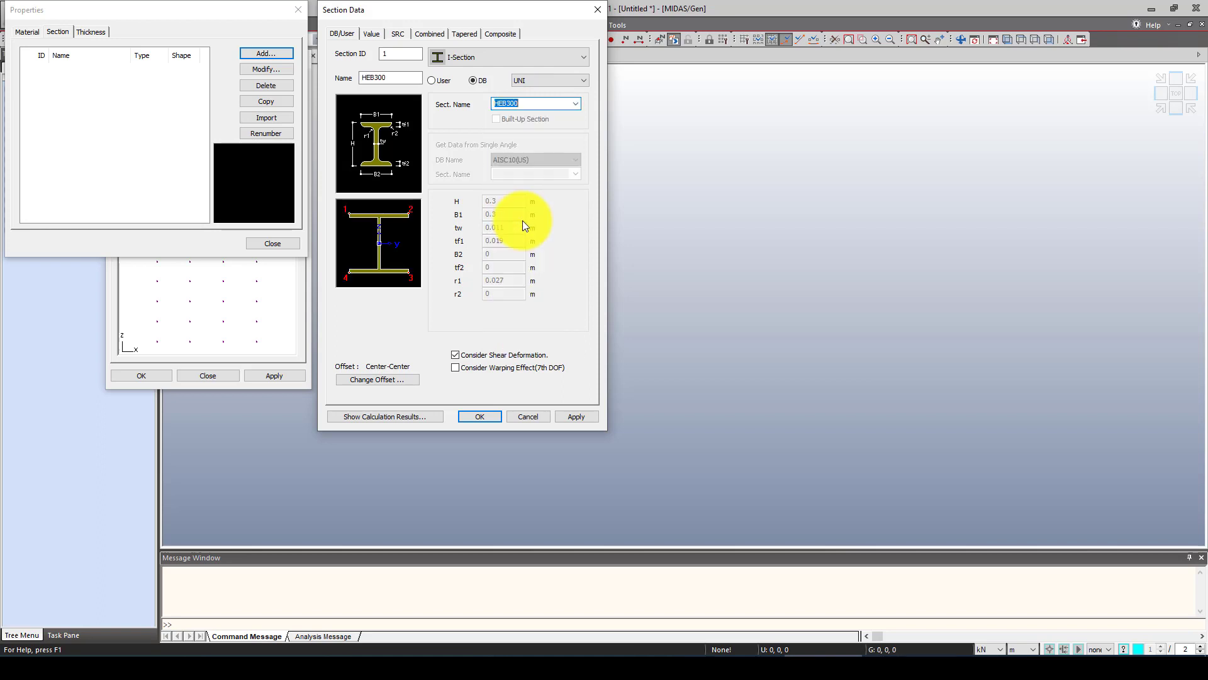
left_click(575, 416)
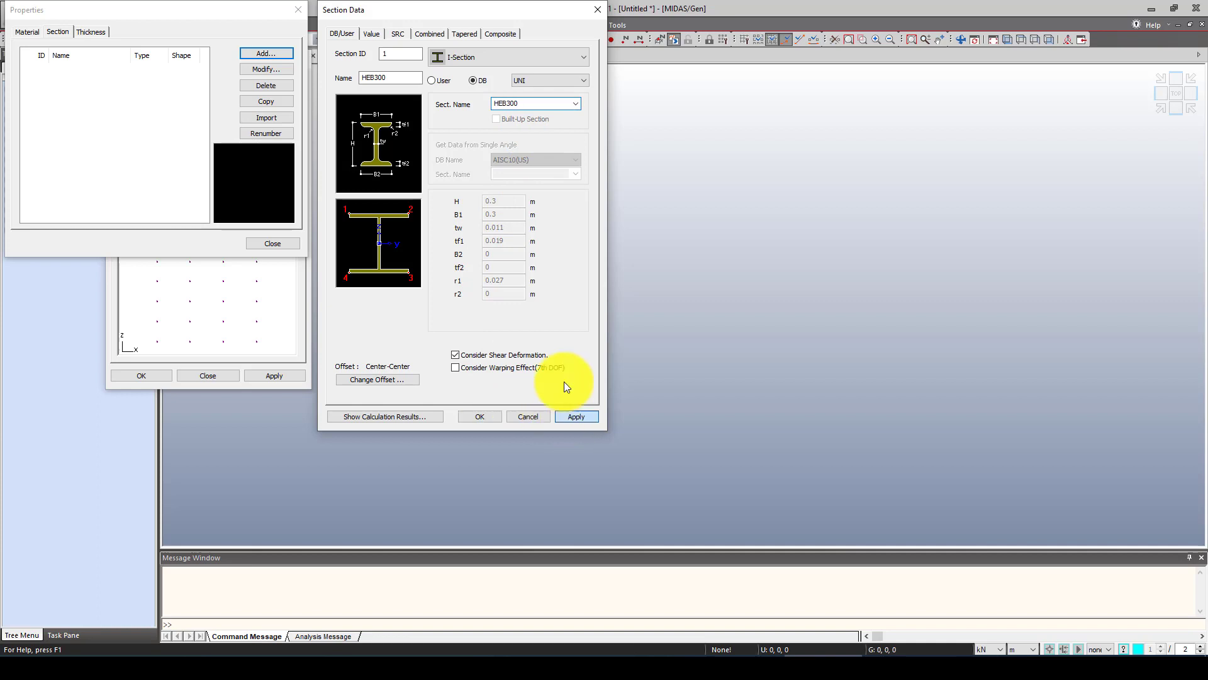
Add an HEB400 I-section from the UNI database as section 2, review both sections and return to the Frame wizard
left_click(575, 104)
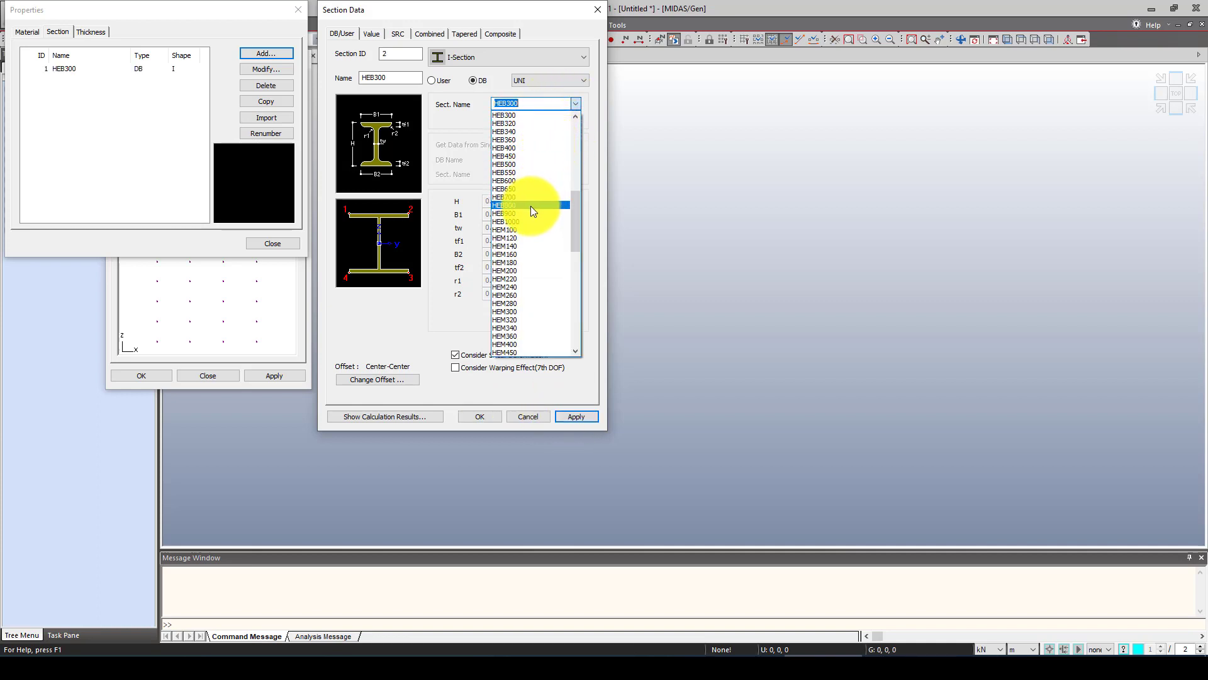
left_click(521, 148)
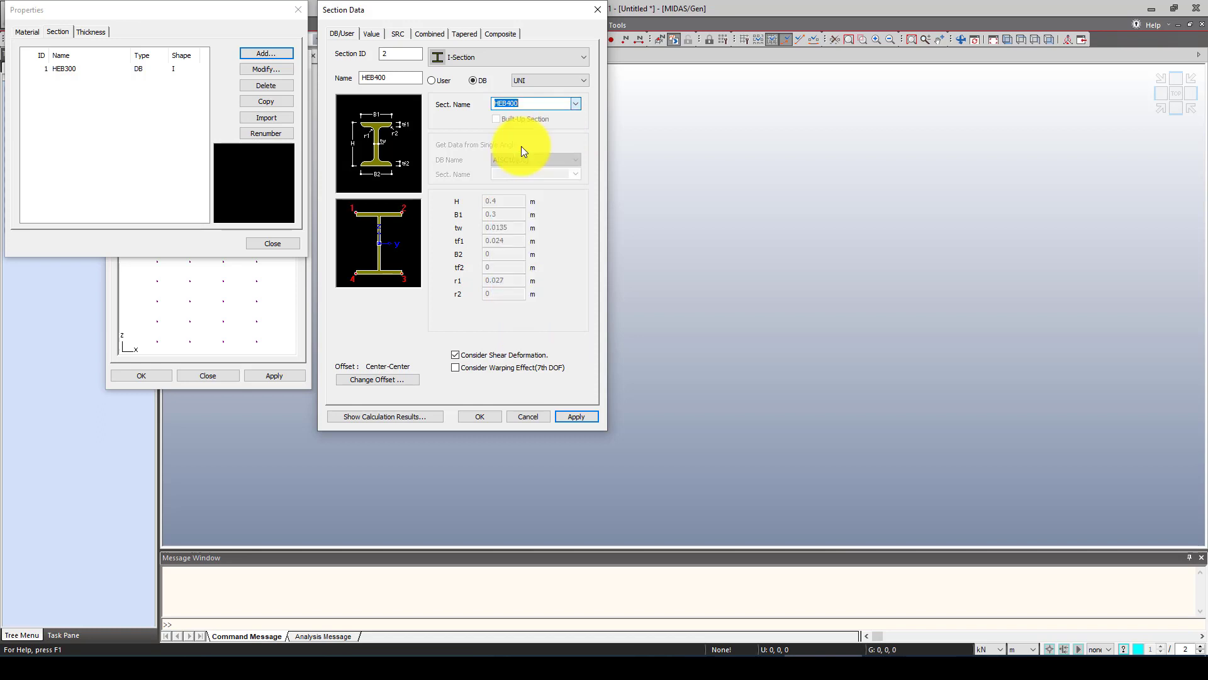
left_click(575, 418)
left_click(531, 417)
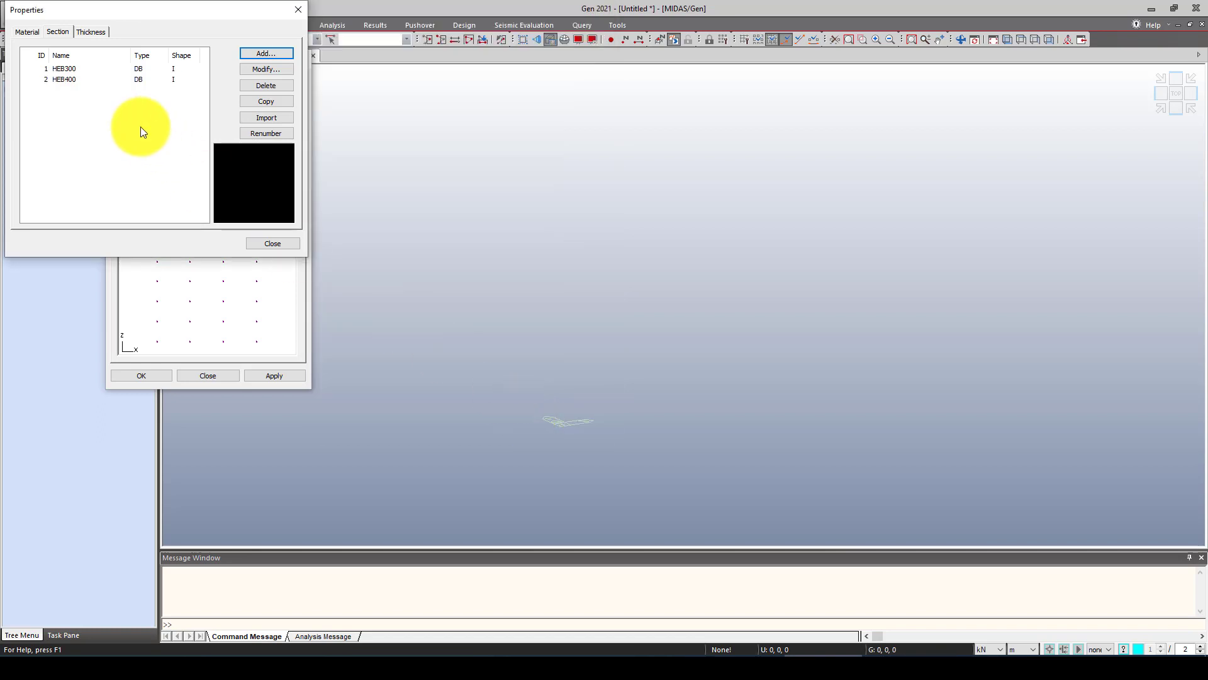
left_click(70, 68)
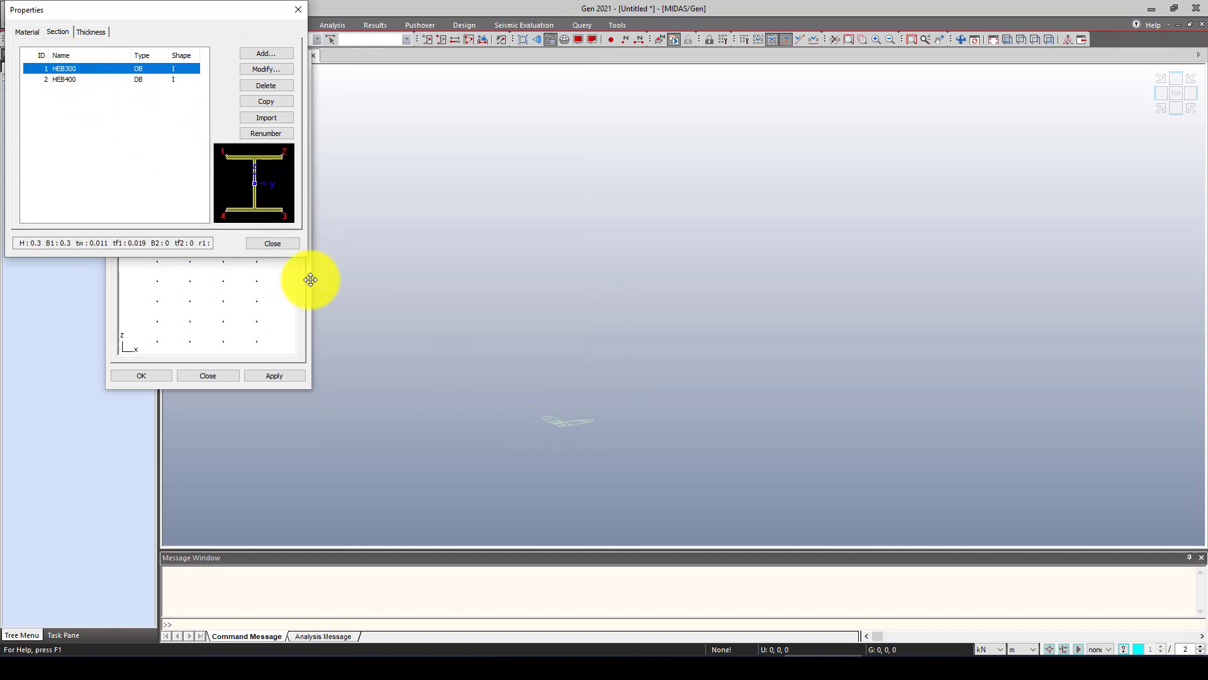
left_click(73, 80)
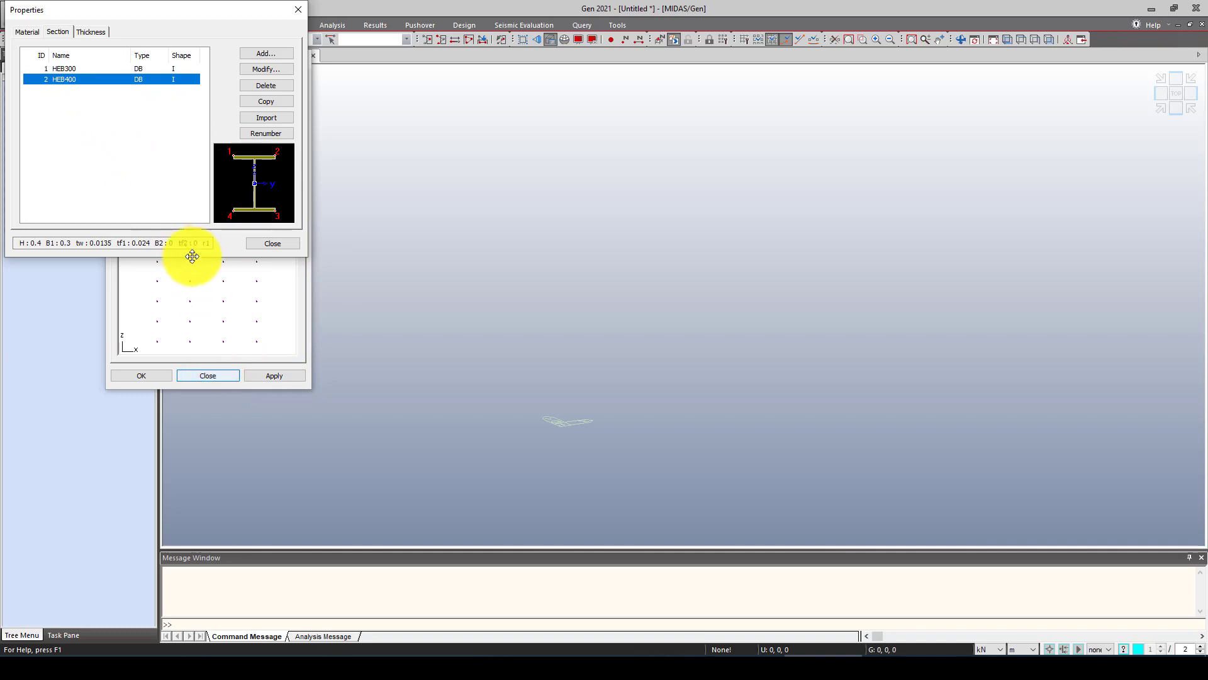
left_click(264, 245)
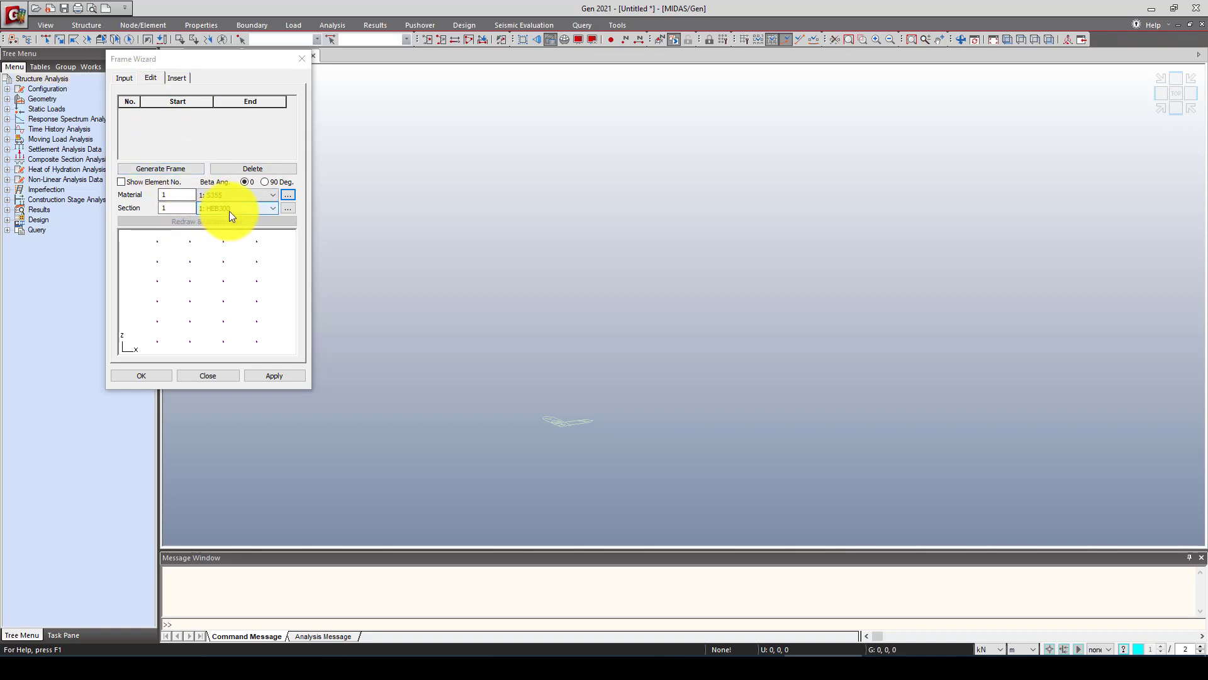
Generate the frame elements with material S355 and section HEB300, and show the element numbers in the preview
left_click(163, 168)
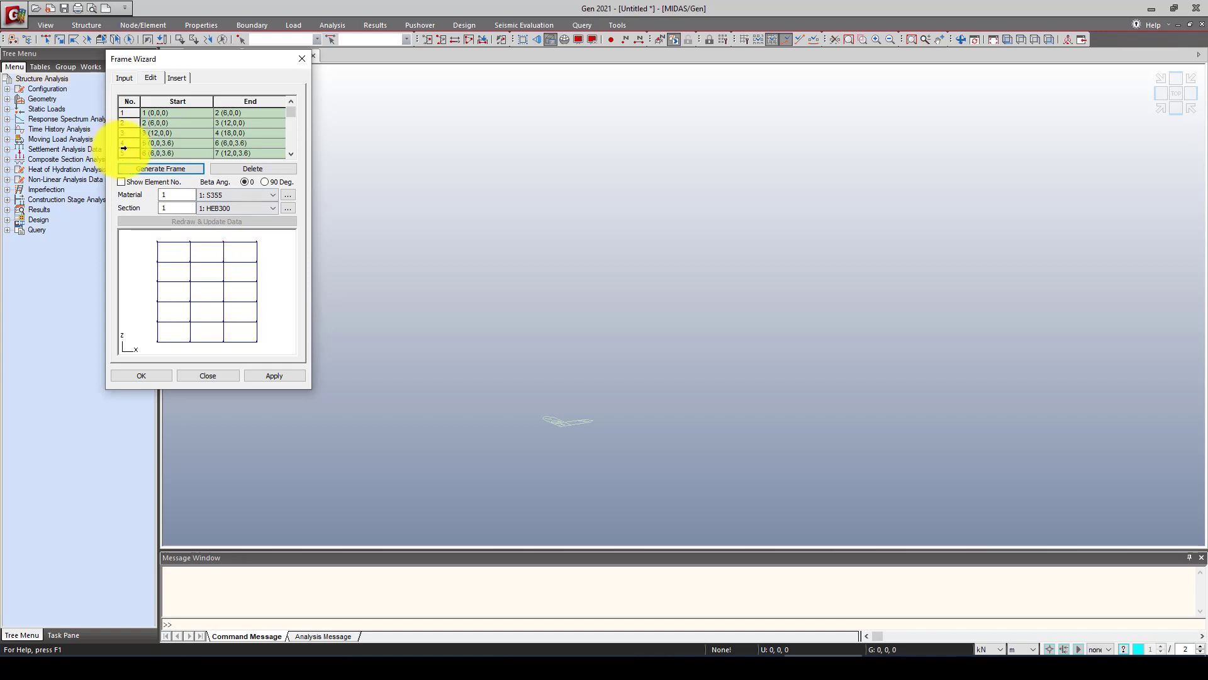
left_click(123, 153)
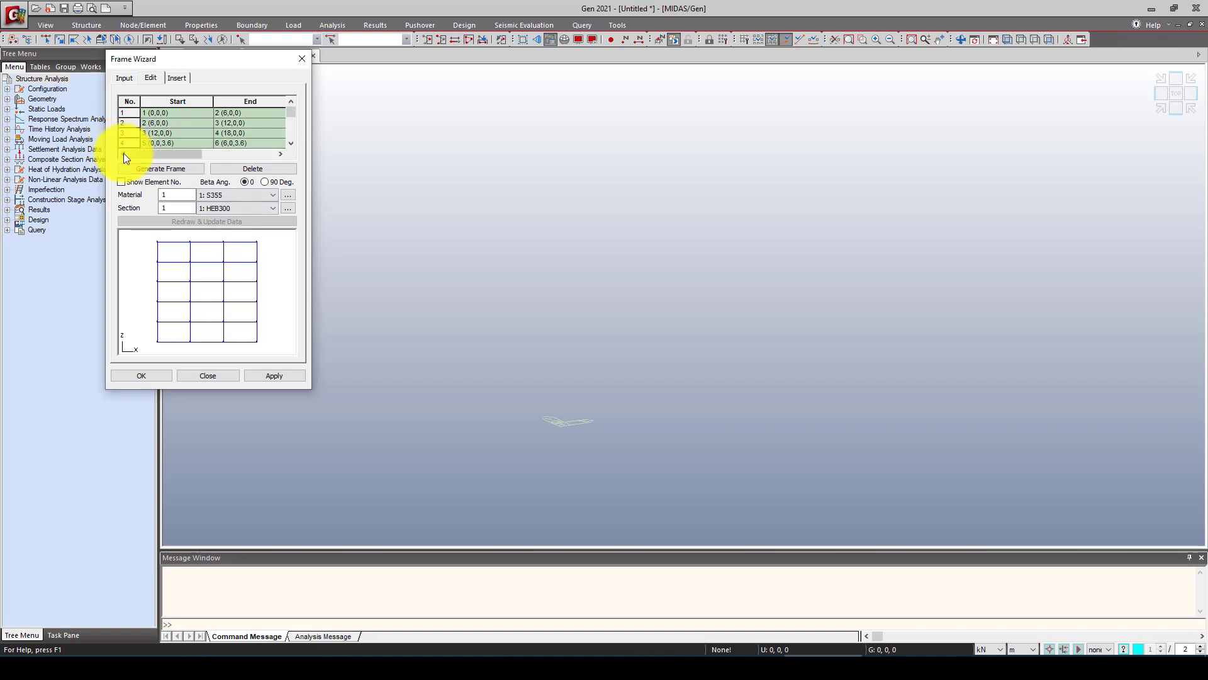
left_click(129, 184)
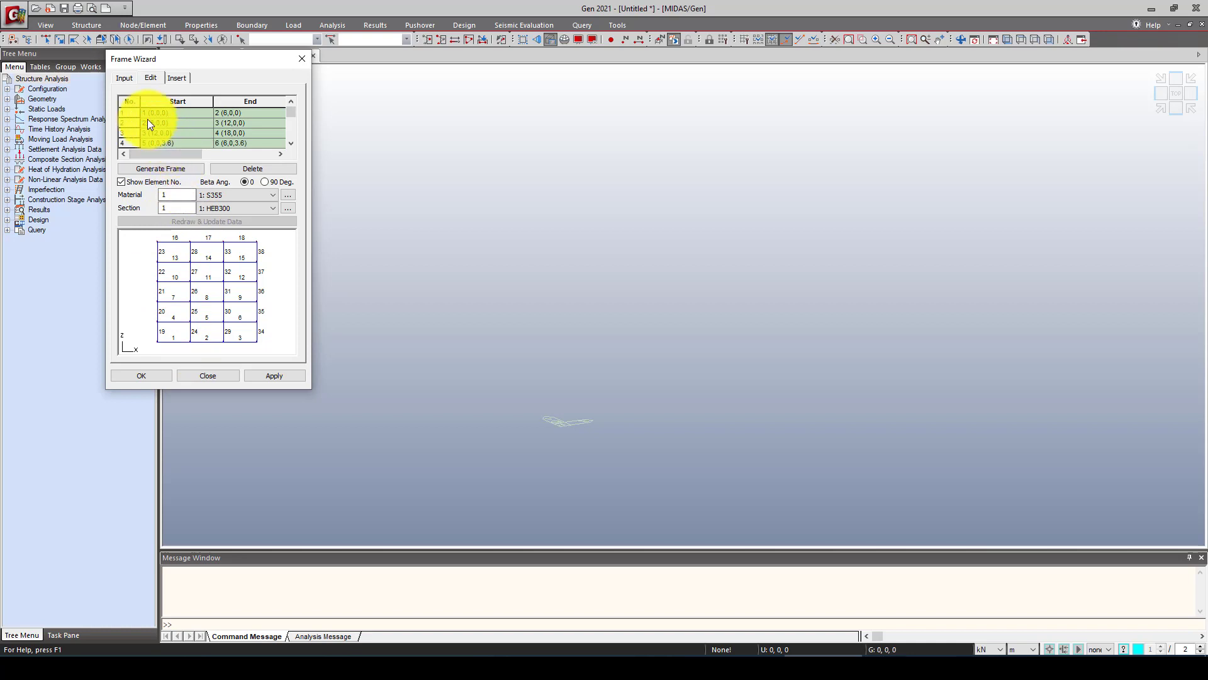
Delete the three ground-level beams at Z = 0 from the generated frame's element list
left_click(132, 112)
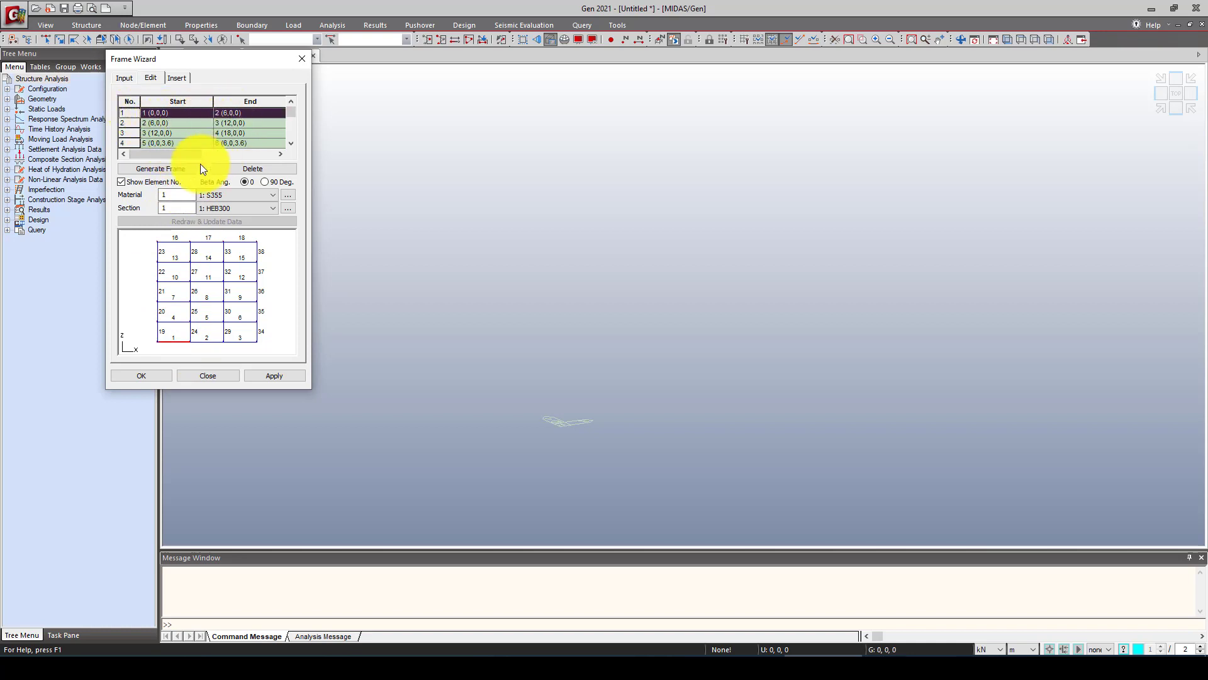
left_click_drag(174, 154, 149, 159)
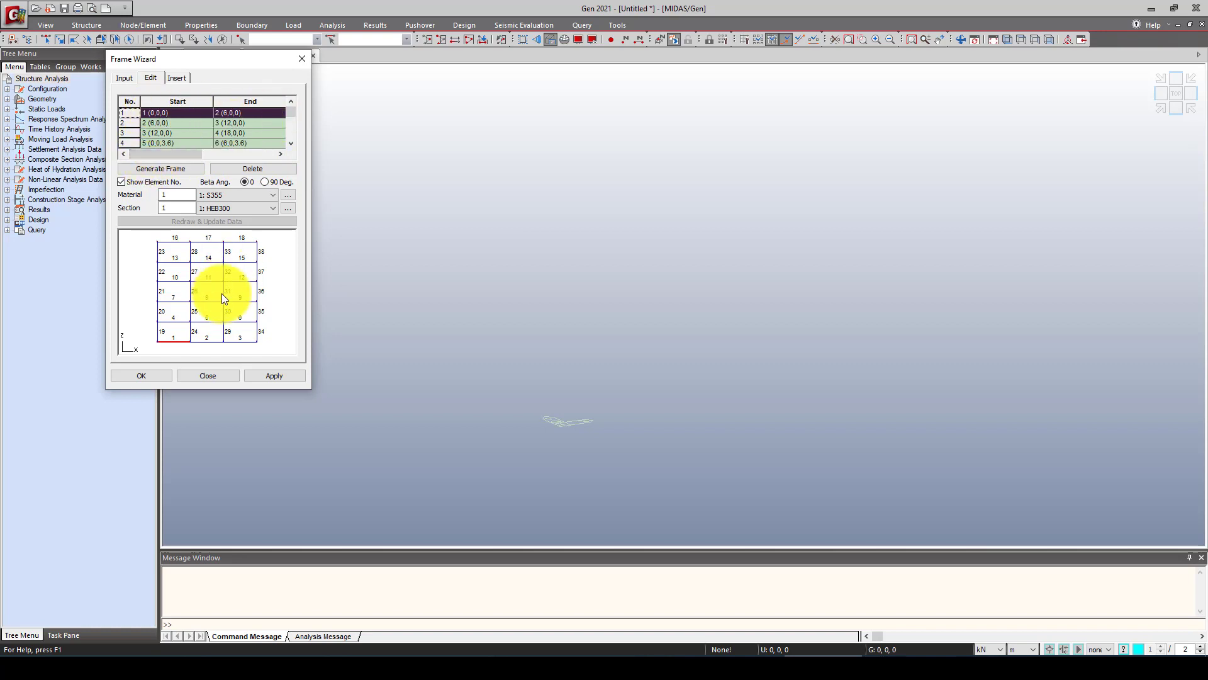
left_click(126, 123)
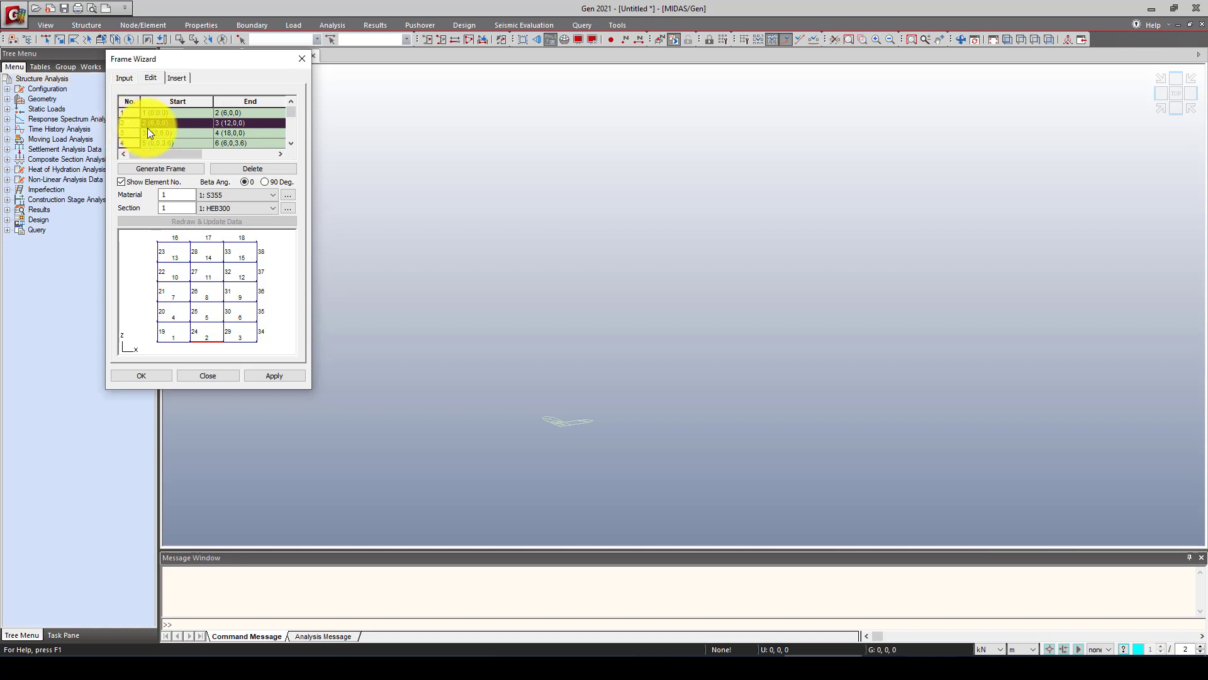
left_click(129, 131)
left_click(128, 119)
left_click(128, 114)
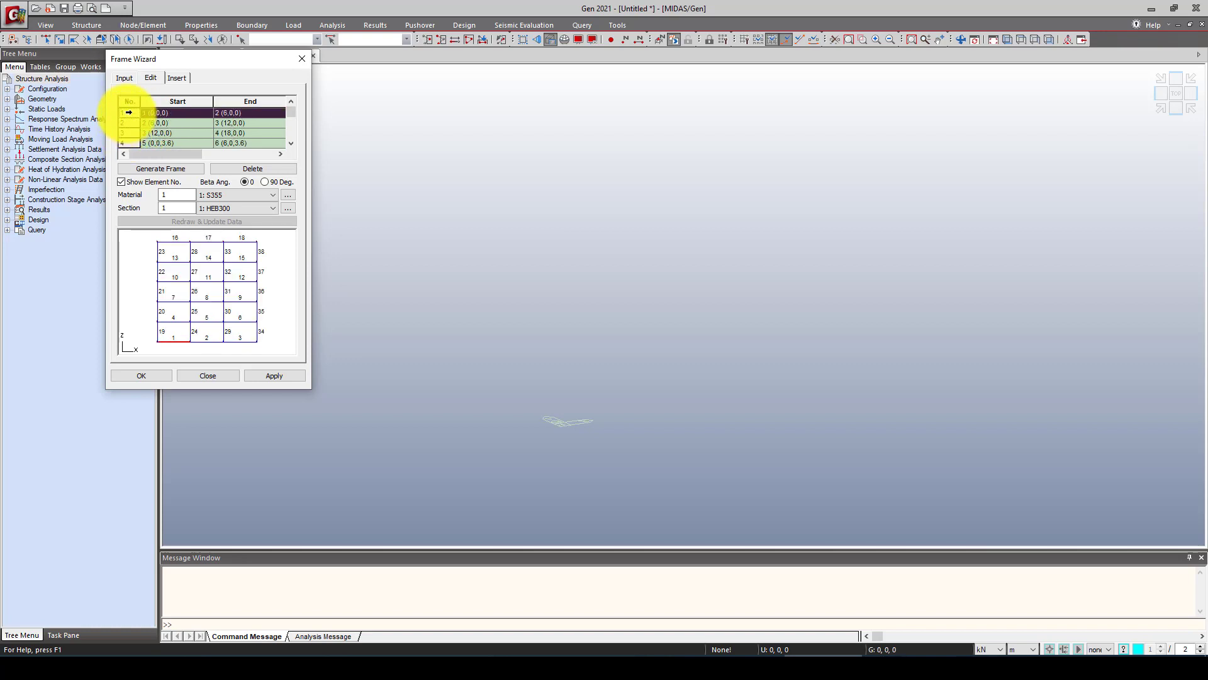
left_click(266, 168)
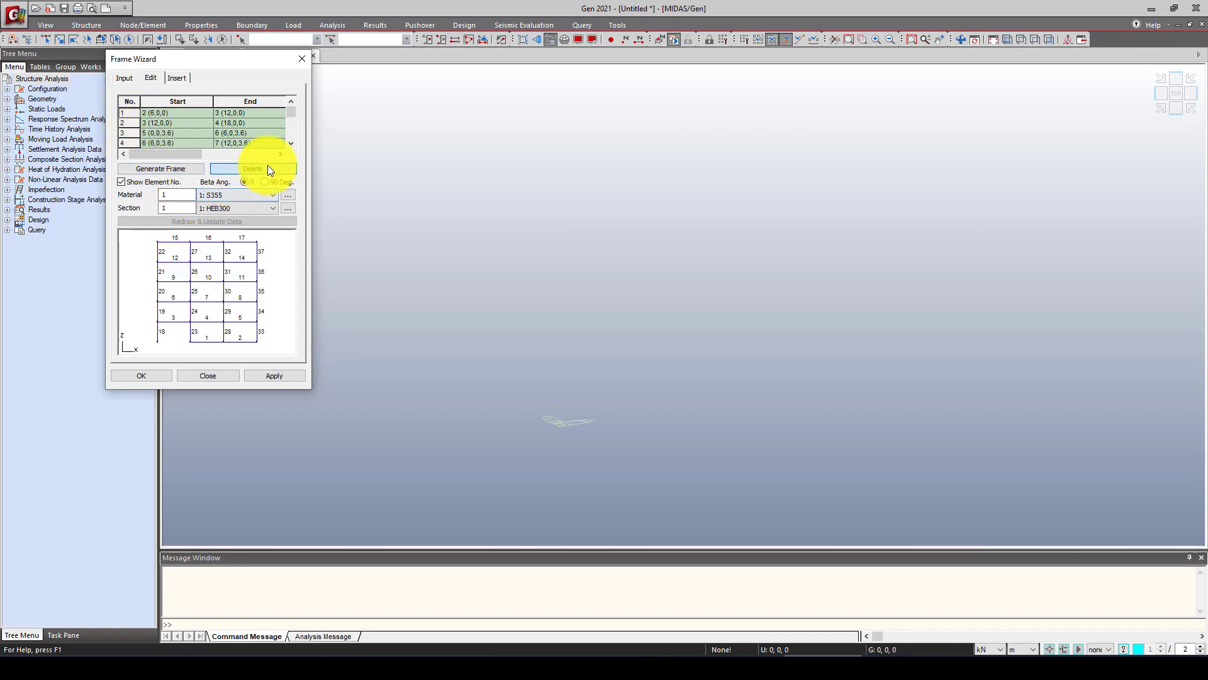
left_click(129, 113)
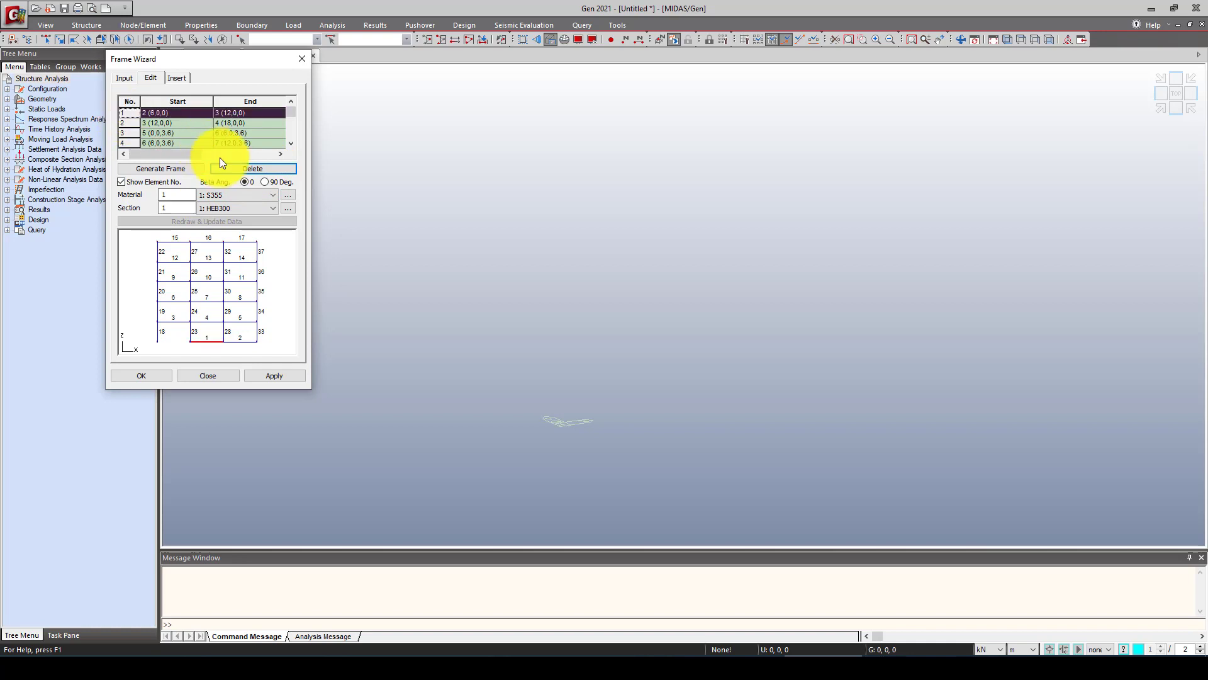
left_click(232, 168)
left_click(129, 114)
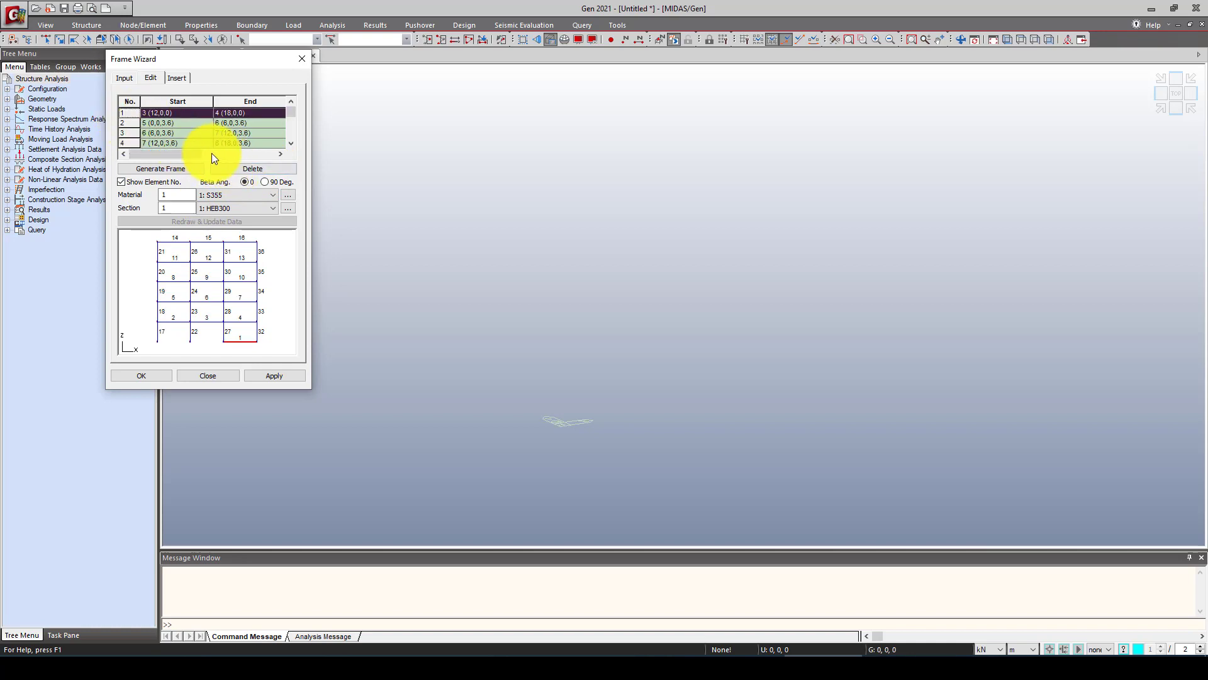
left_click(236, 167)
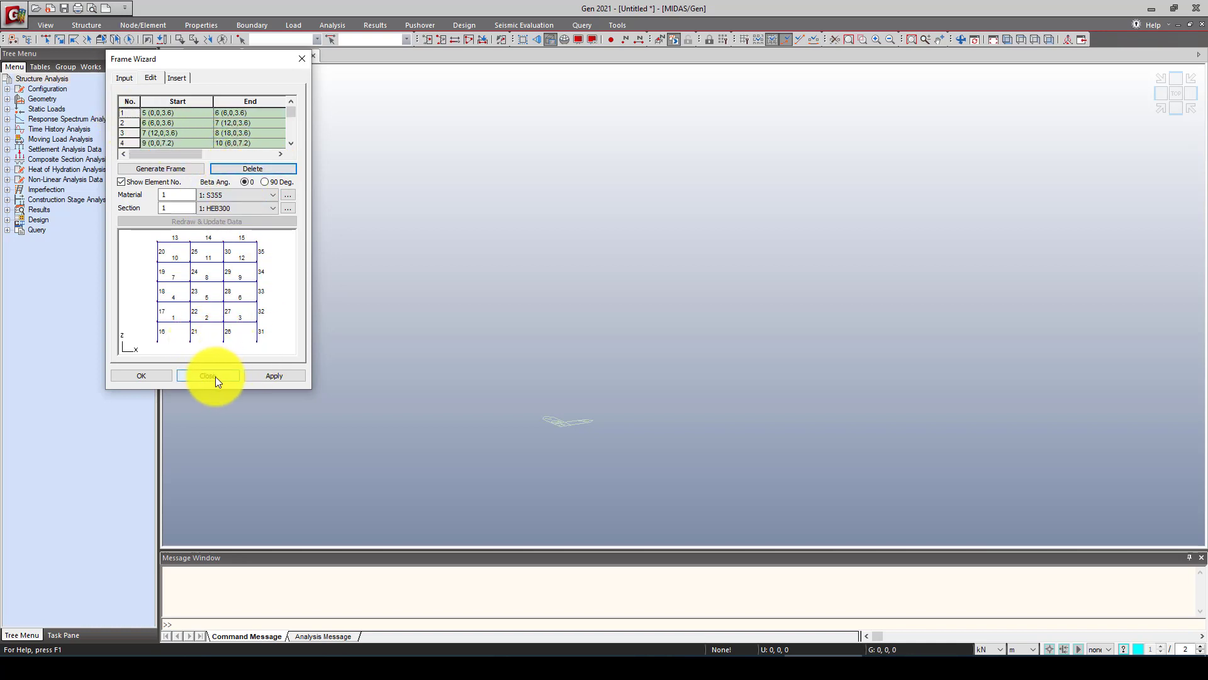
Apply the edited frame to the model and close the Frame wizard
left_click(258, 374)
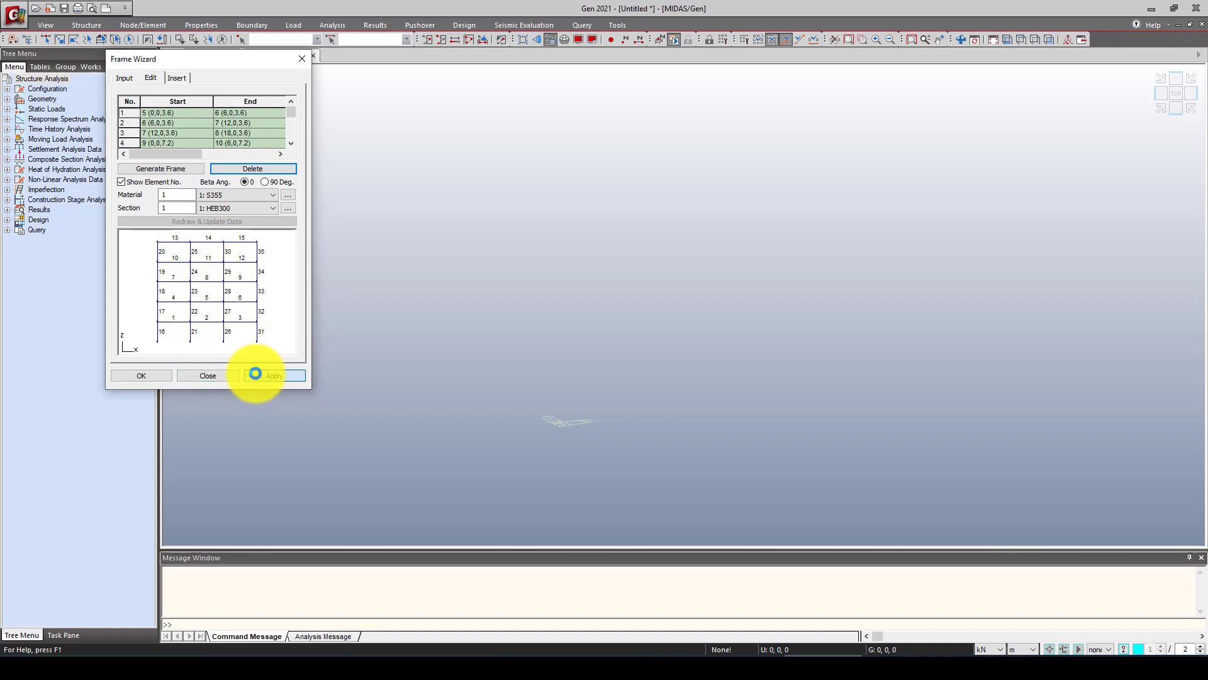
left_click(214, 377)
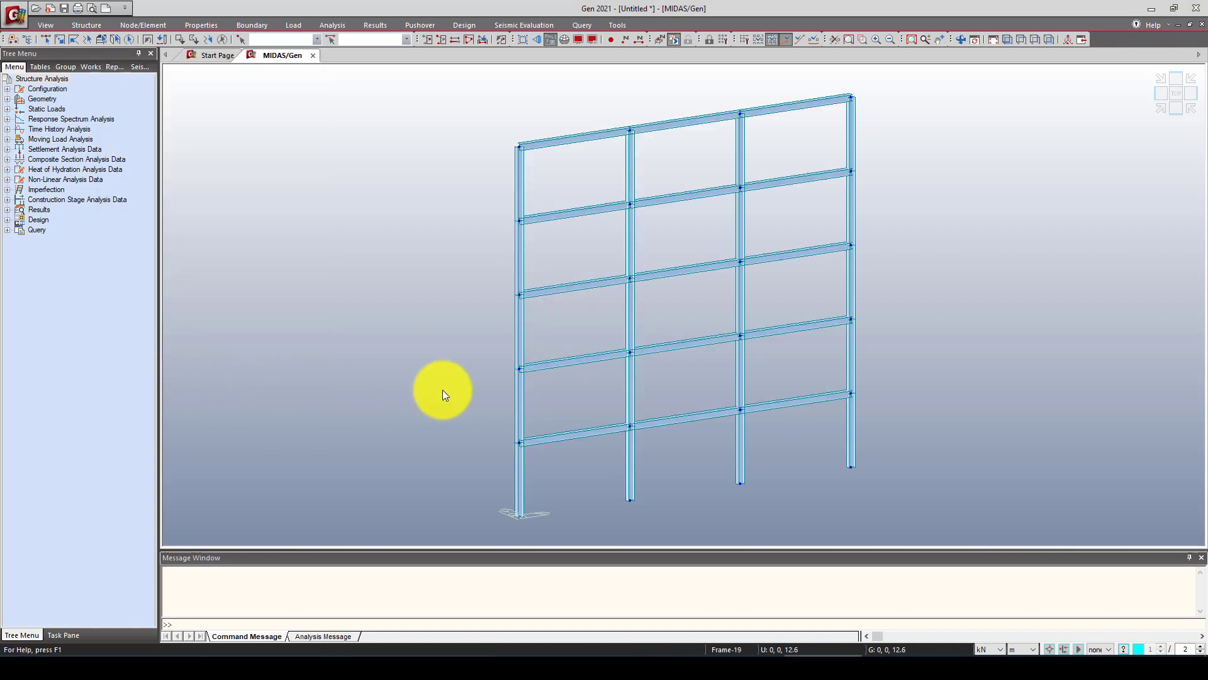
left_click_drag(492, 384, 456, 402, "ctrl")
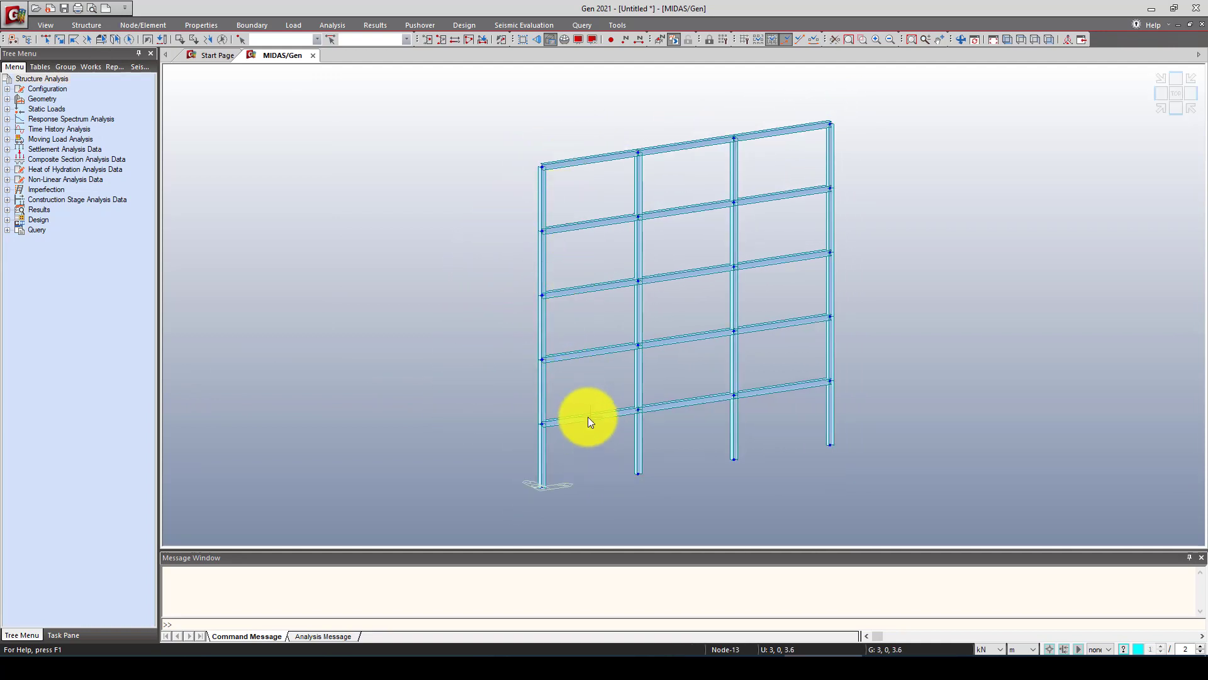
Select all horizontal beams in the three bays of the frame and assign section 2, HEB400, to them
left_click(47, 38)
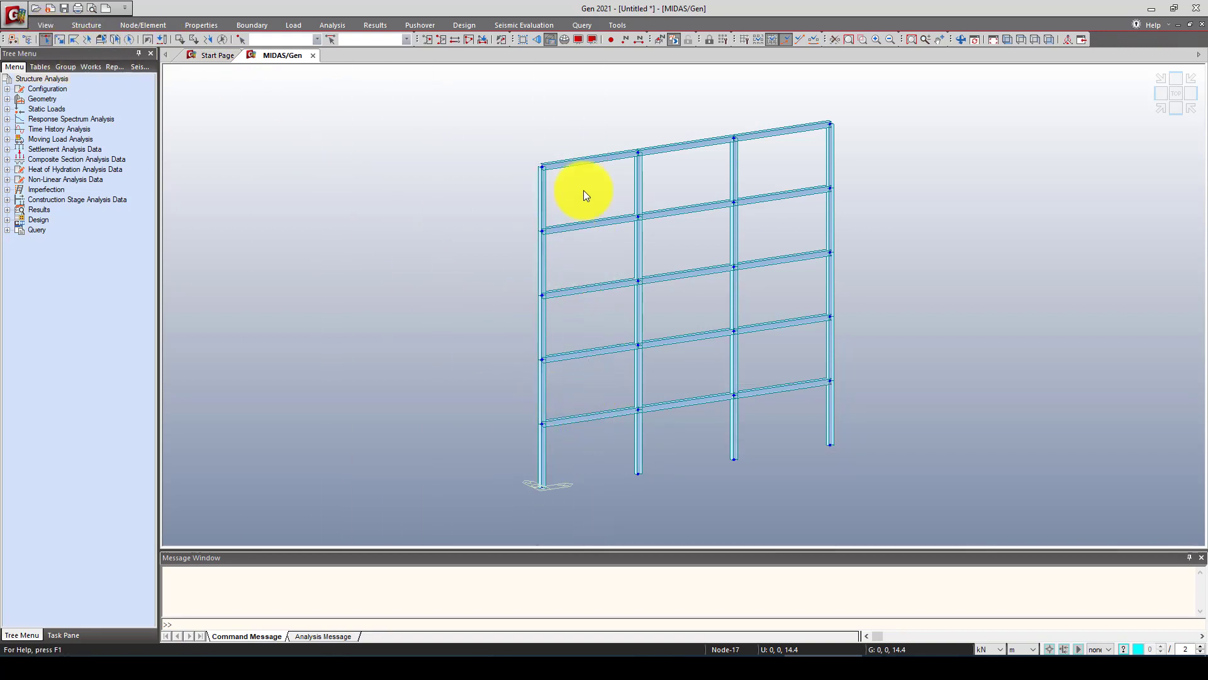
left_click_drag(583, 190, 582, 141)
left_click_drag(696, 422, 682, 126)
left_click_drag(797, 412, 768, 115)
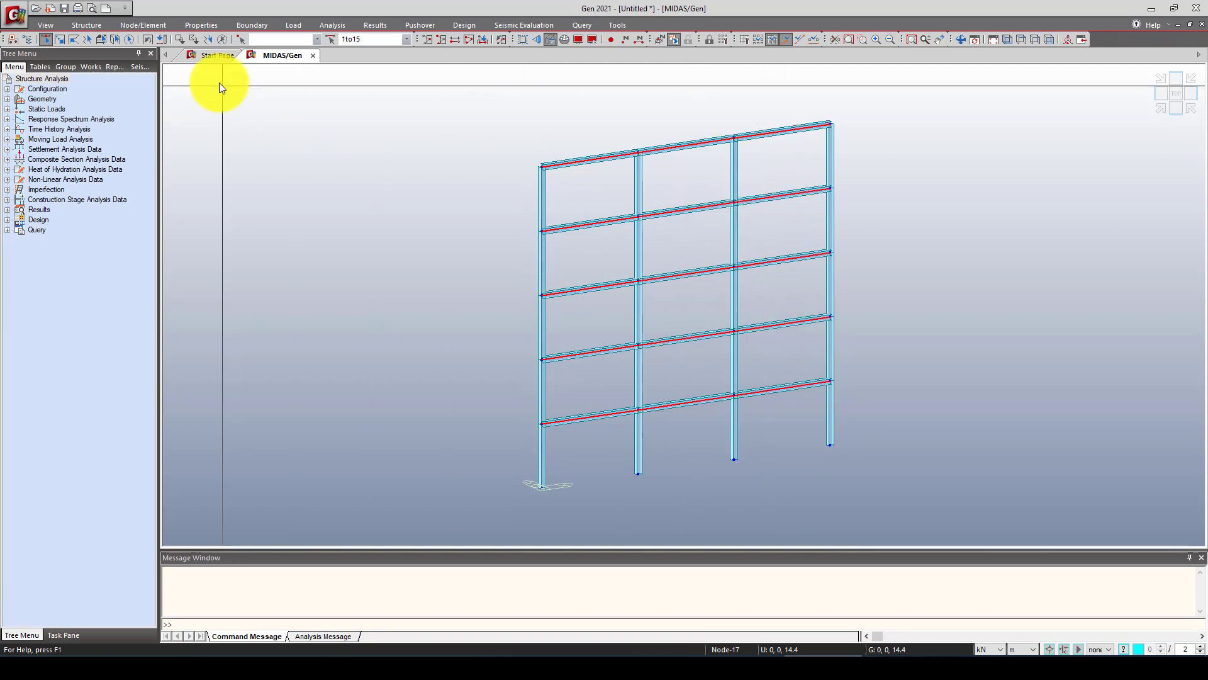
left_click(91, 67)
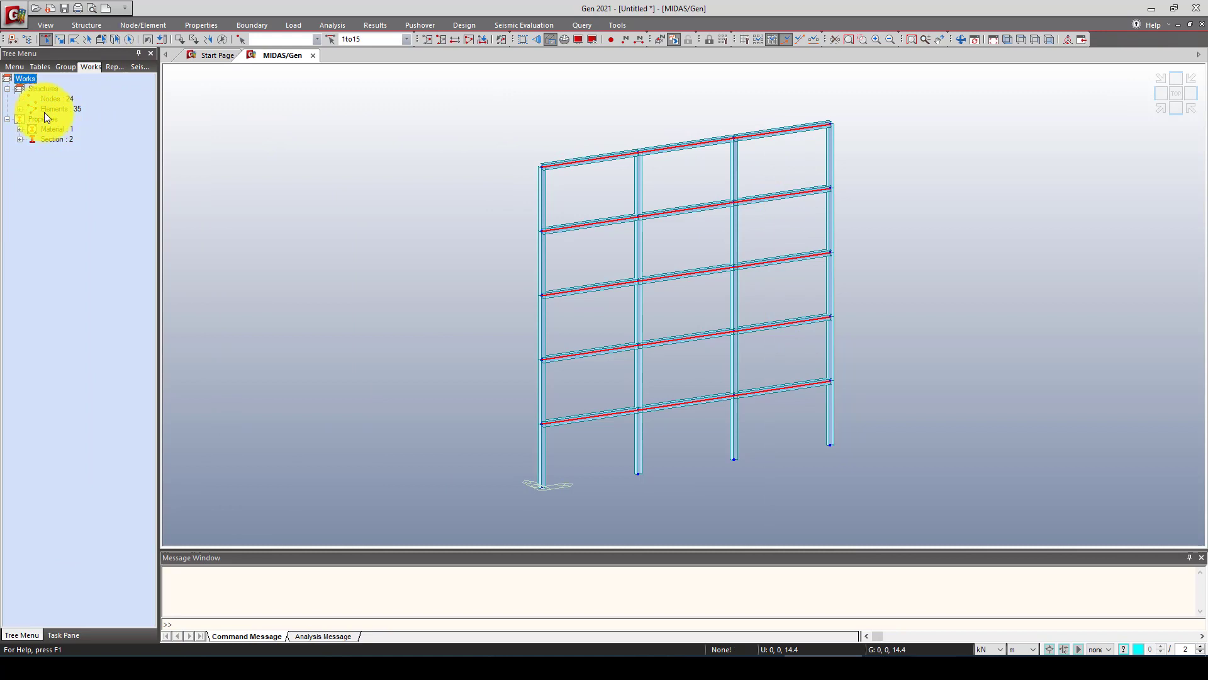
left_click(19, 139)
left_click(78, 159)
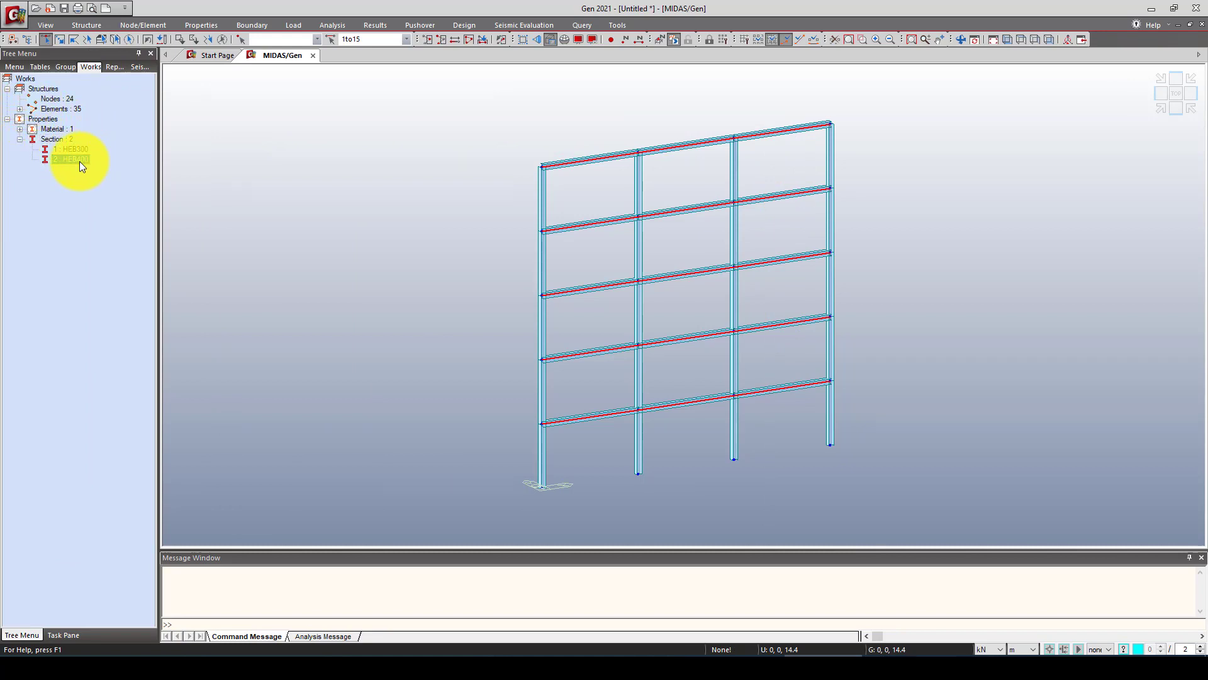
left_click(608, 270)
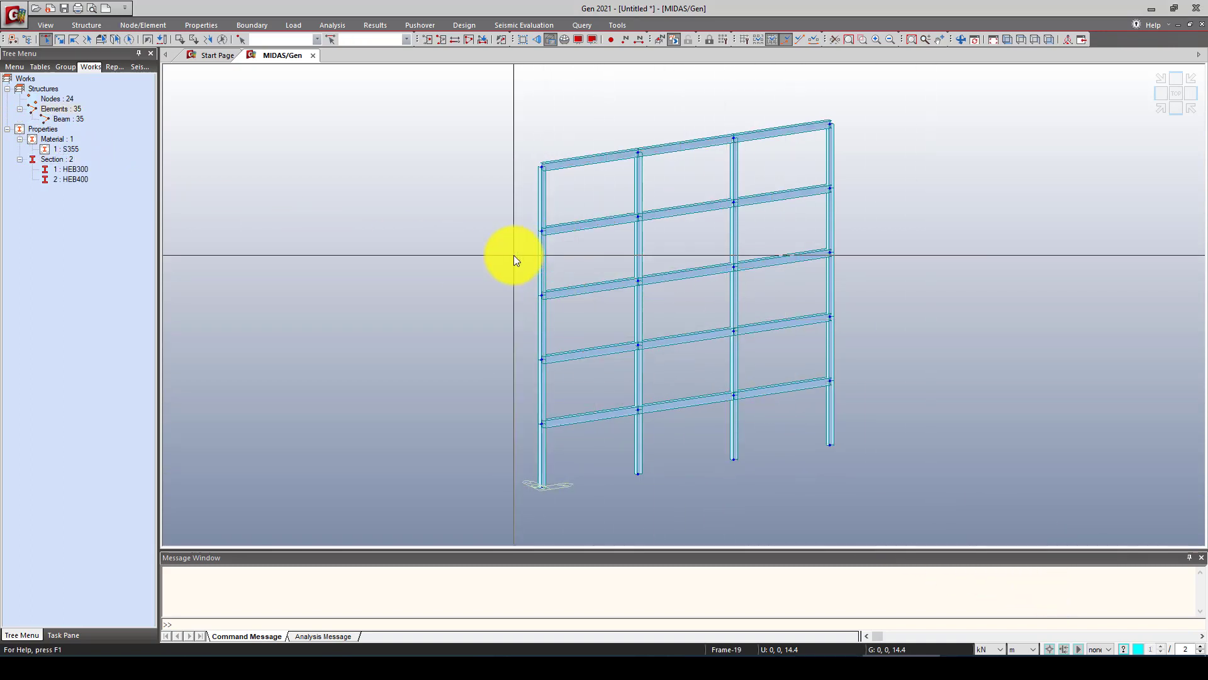
Copy the entire frame, all nodes and elements, three times with Translate Elements at an equal distance of 0, 5, 0 m
scroll(524, 270, "down", 2)
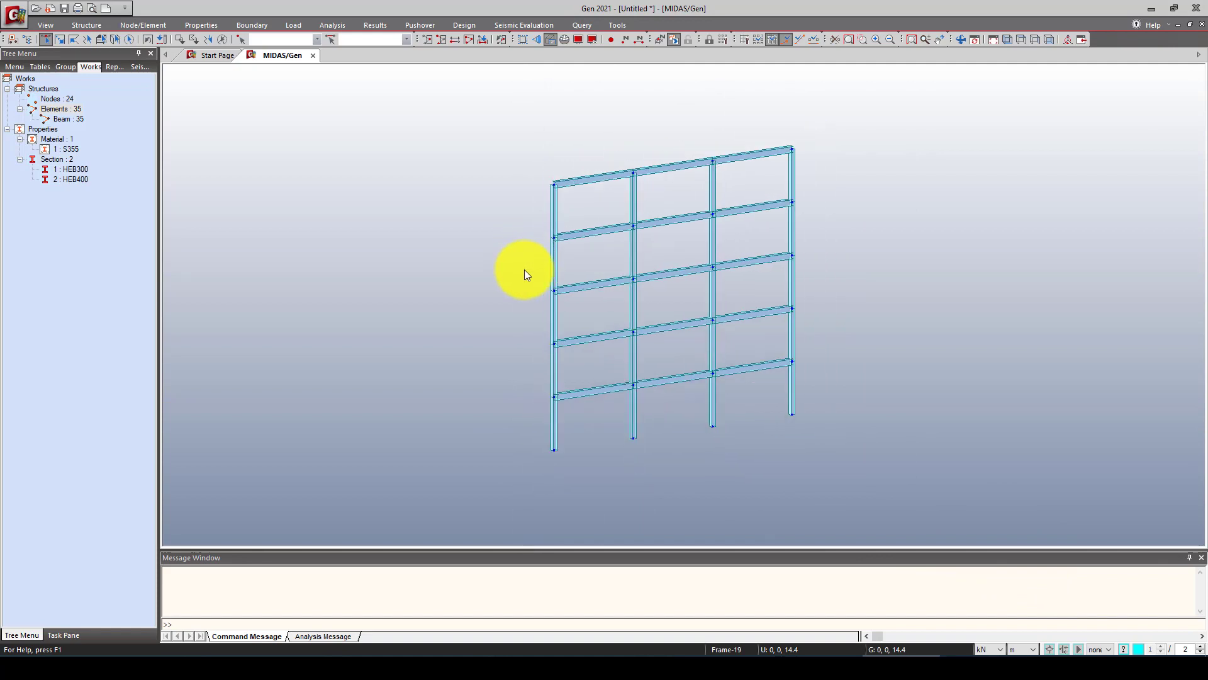
scroll(448, 148, "down", 3)
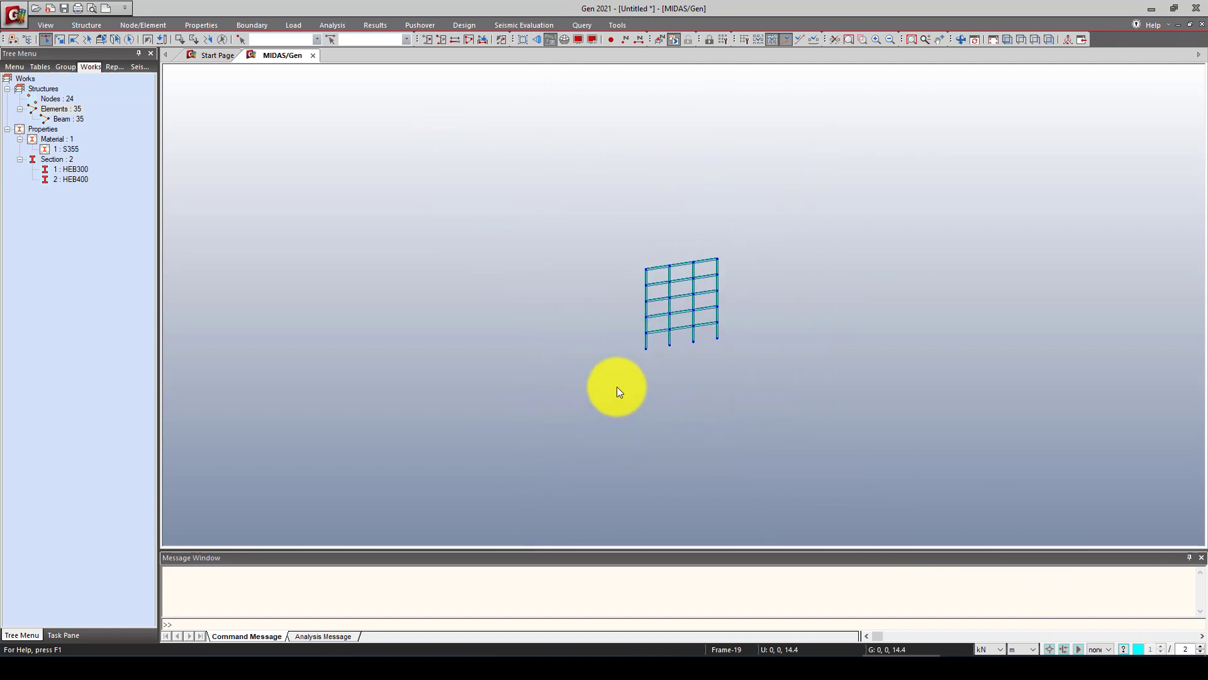
left_click_drag(491, 189, 776, 458)
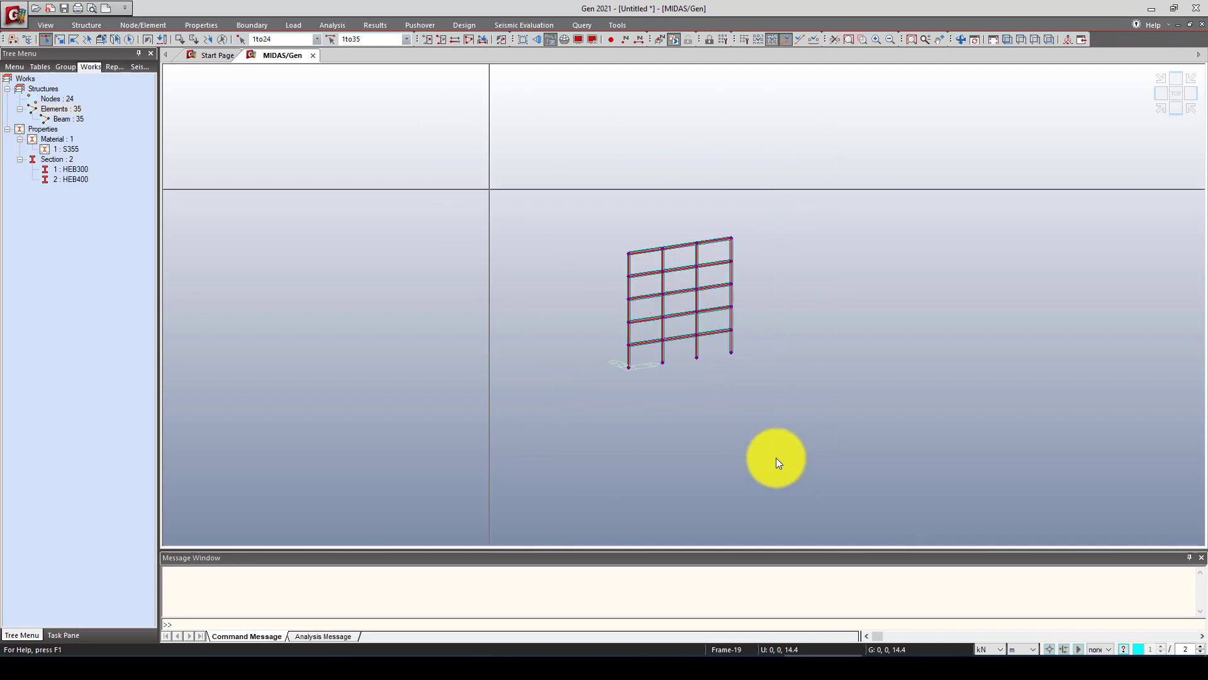
scroll(616, 298, "down", 3)
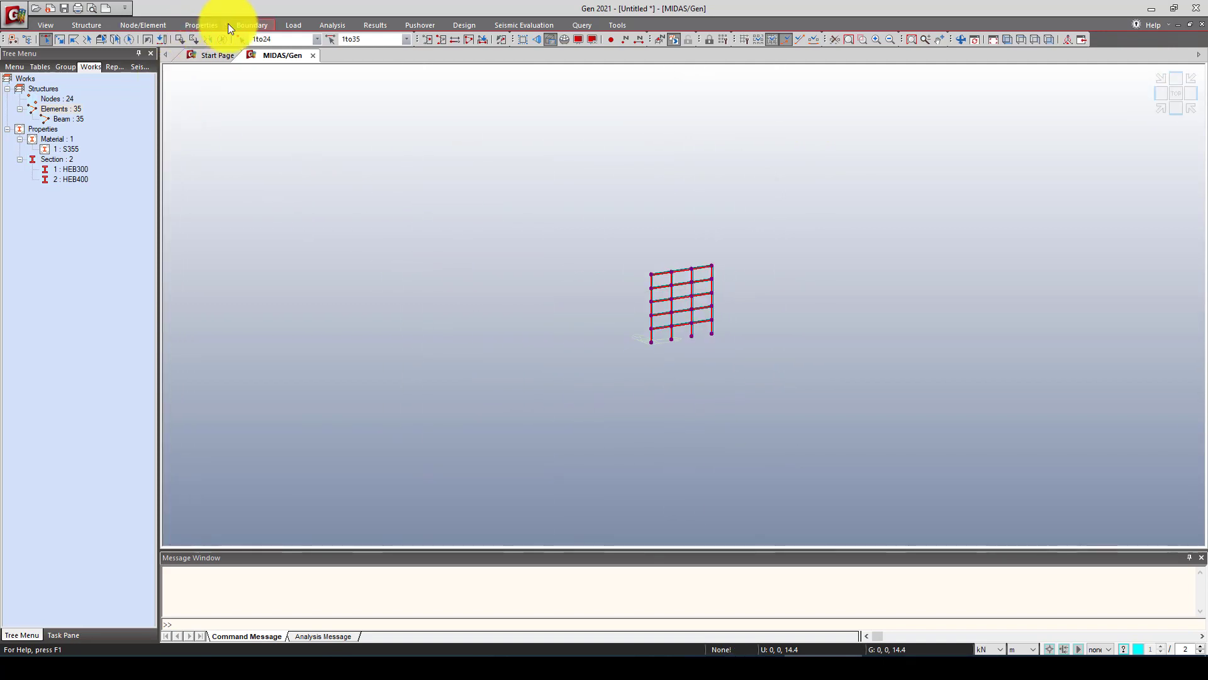
left_click(164, 23)
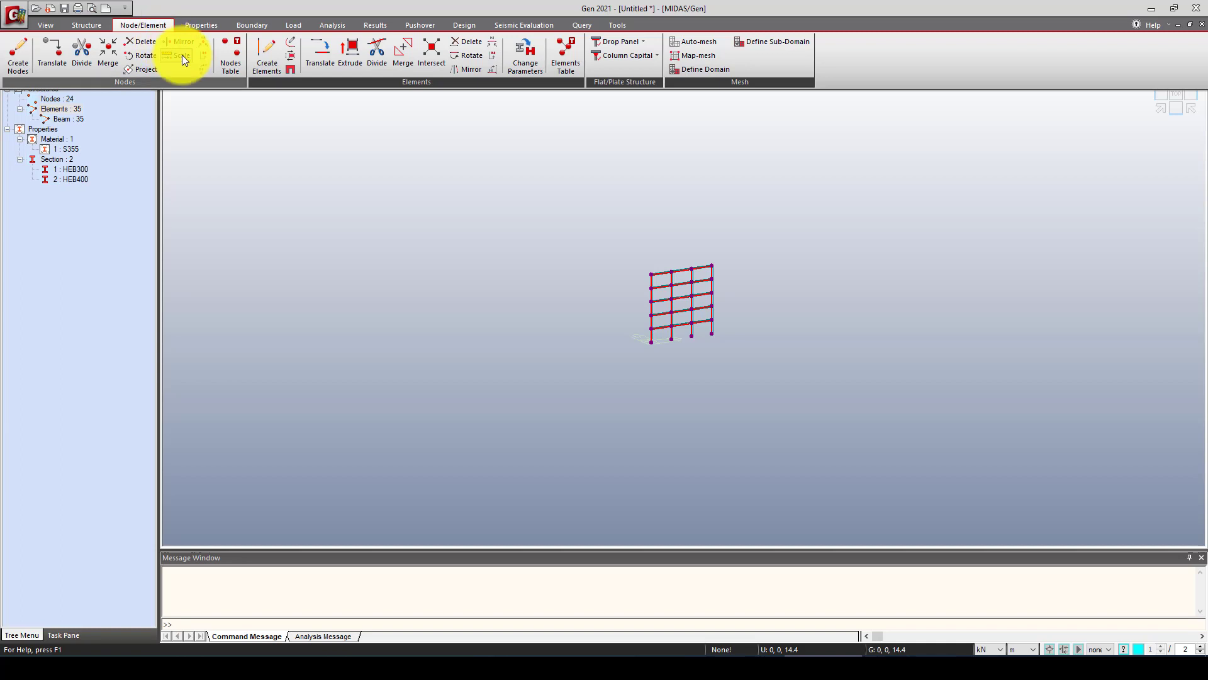
left_click(321, 50)
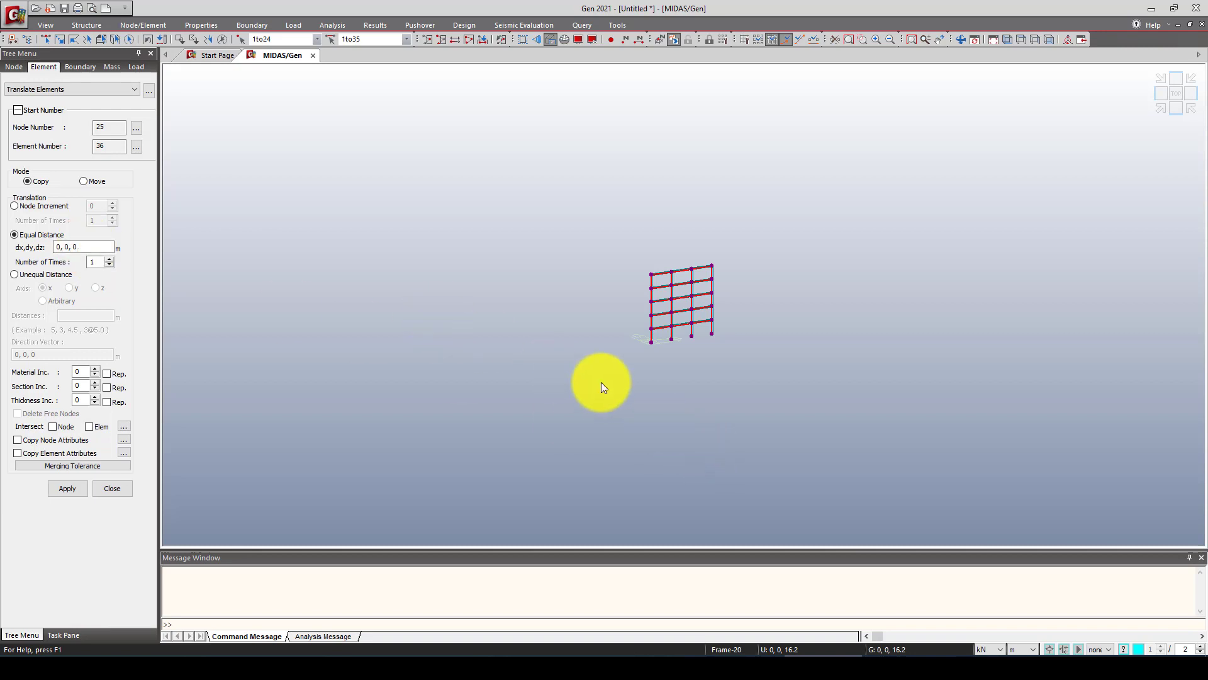
scroll(680, 359, "up", 3)
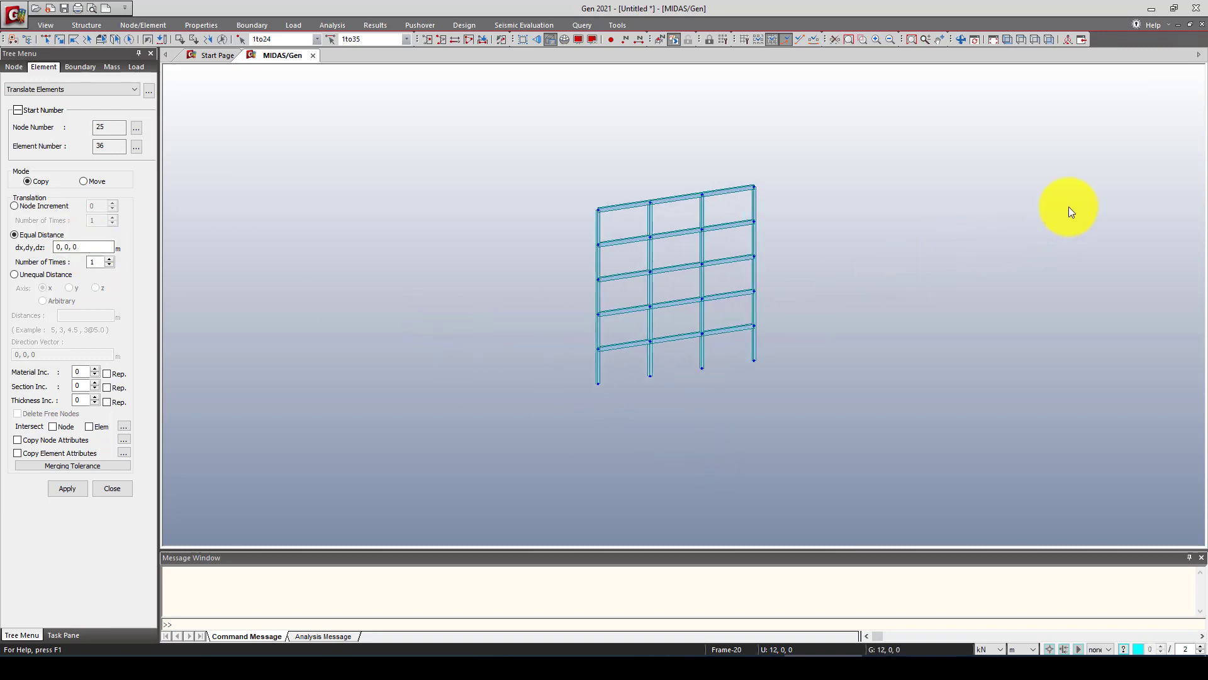
scroll(606, 377, "up", 4)
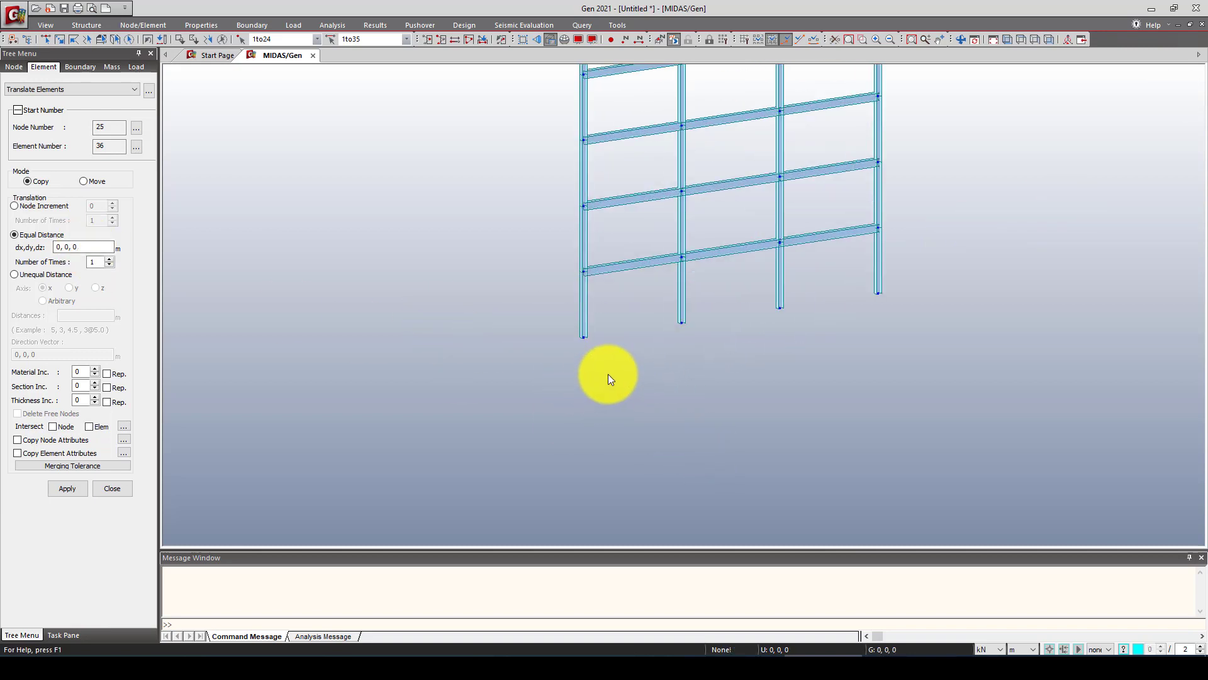
scroll(601, 328, "up", 2)
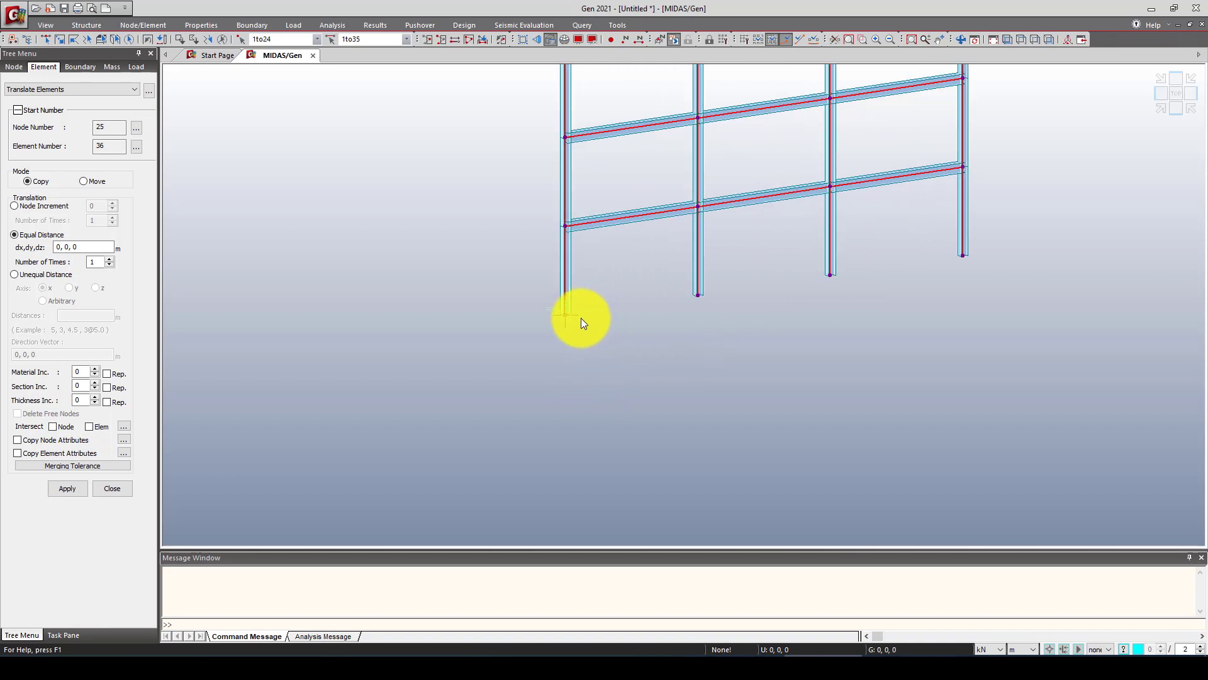
middle_click_drag(574, 299, 569, 385)
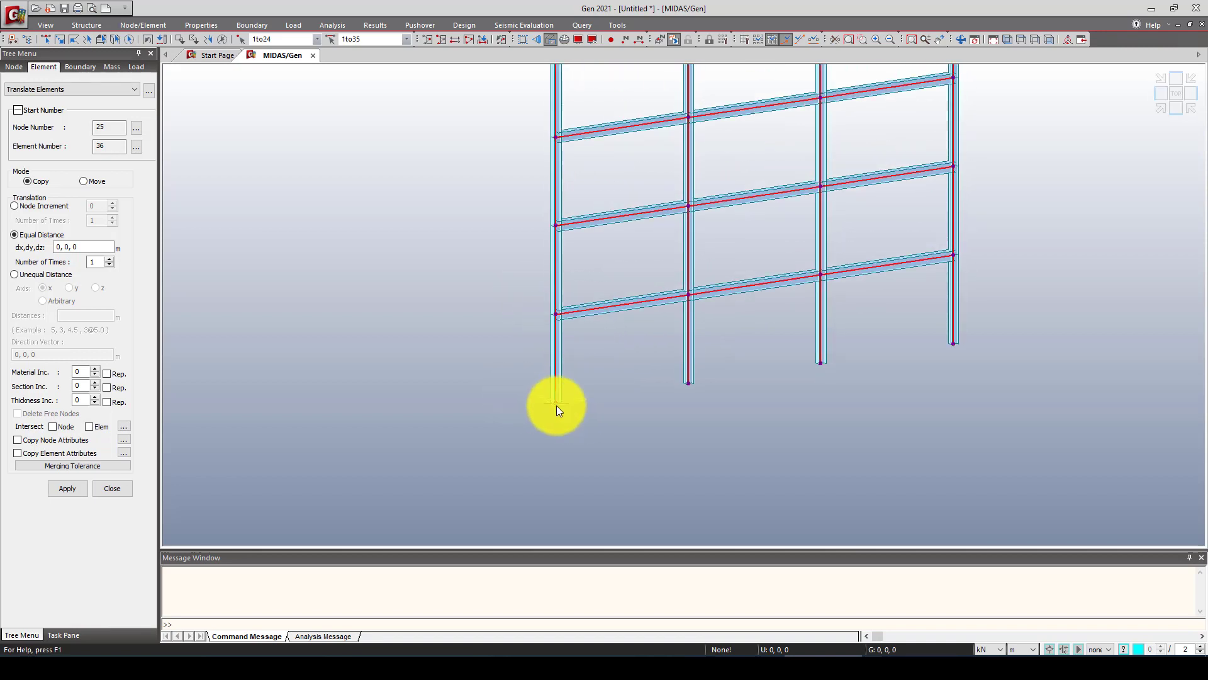
left_click(67, 247)
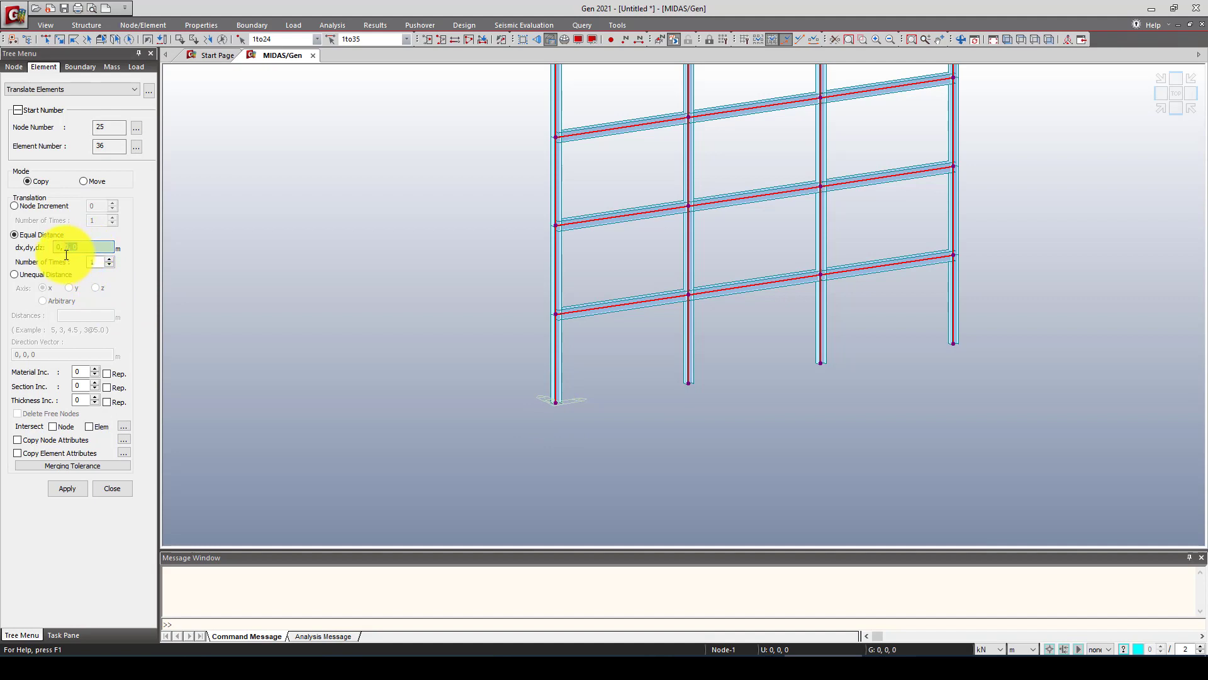
type("5")
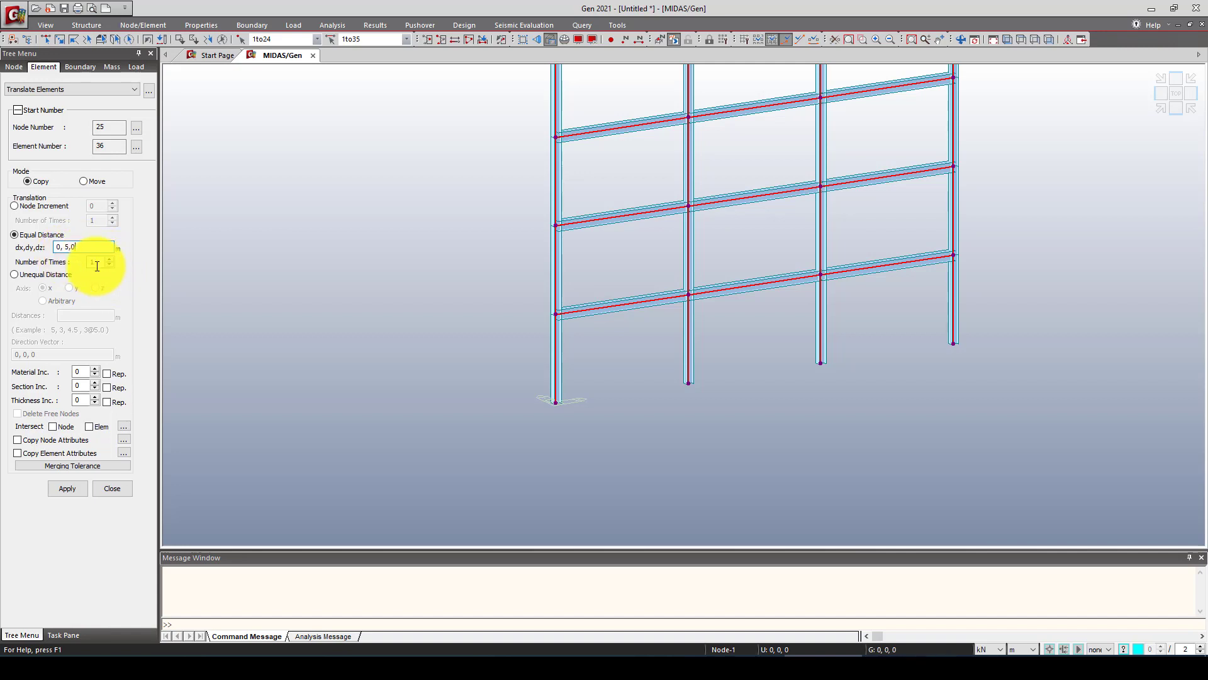
left_click(96, 263)
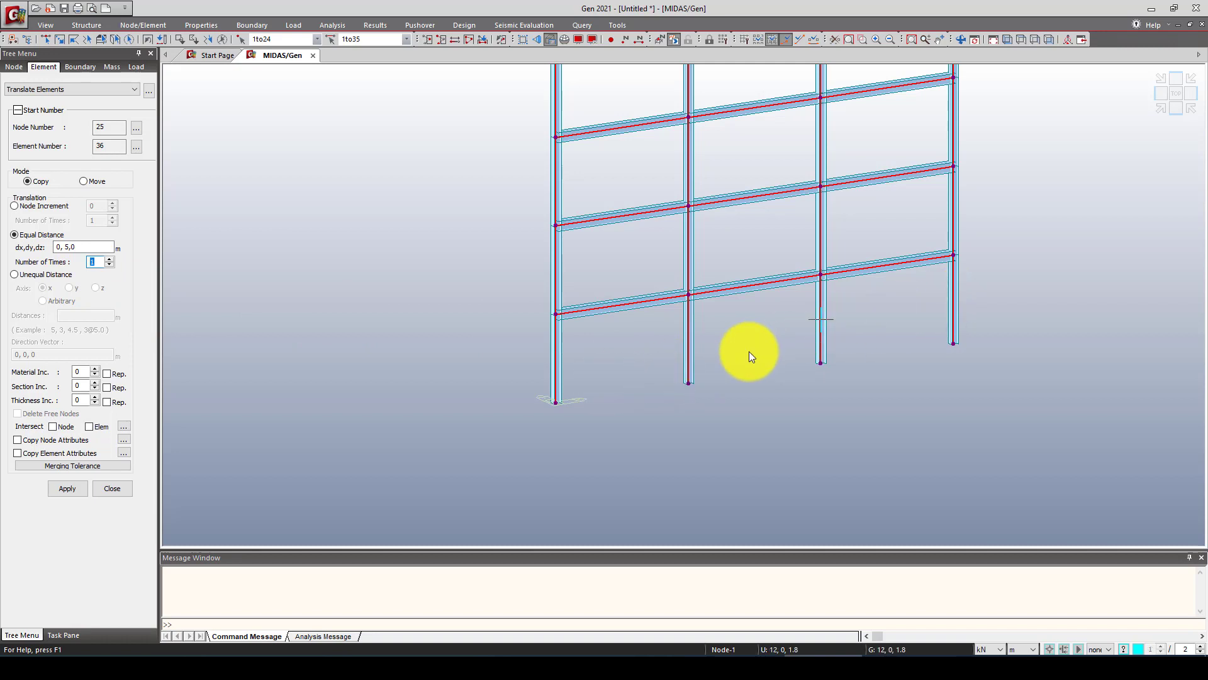
type("3")
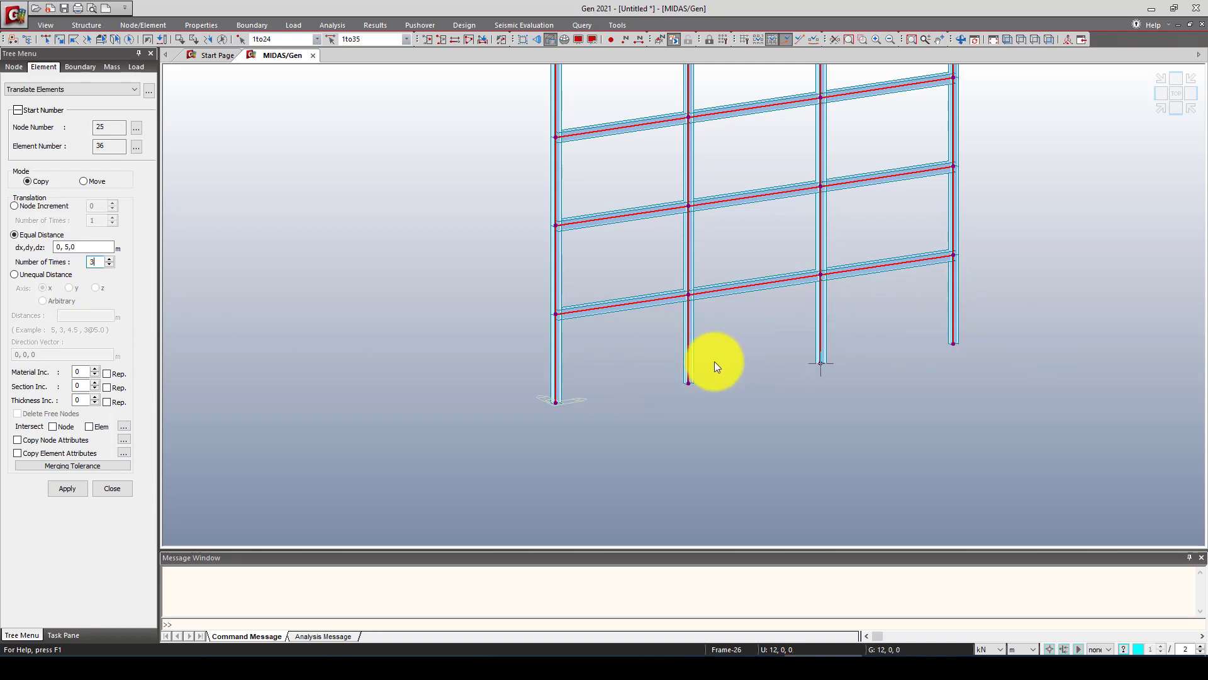
left_click(69, 488)
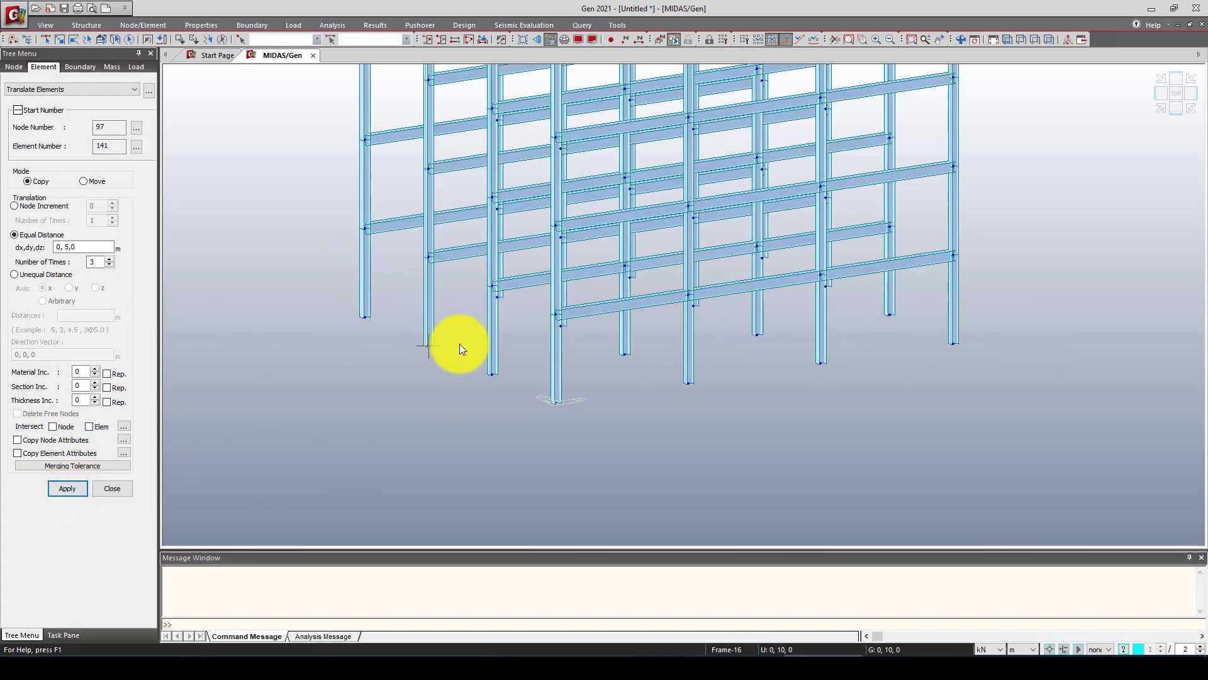
Select all floor-level nodes above the base on the frame at Y = 0 and open Extrude Elements
scroll(531, 384, "down", 3)
scroll(530, 381, "down", 4)
middle_click_drag(530, 381, 519, 392)
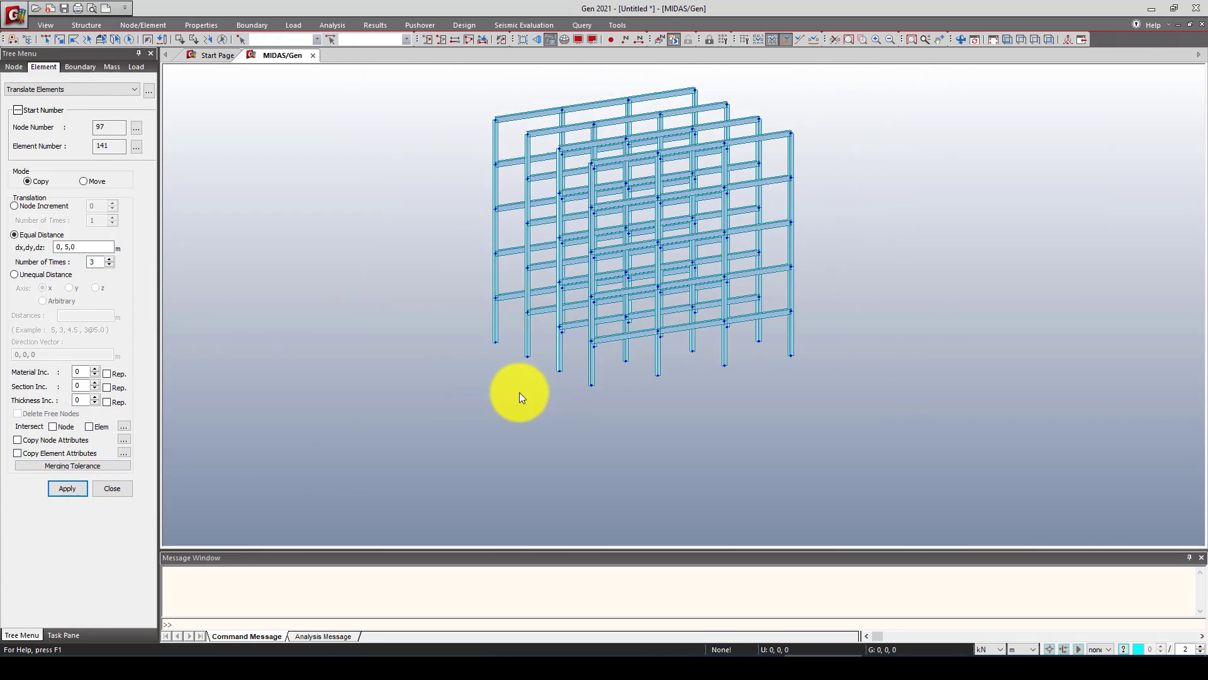
scroll(568, 414, "up", 2)
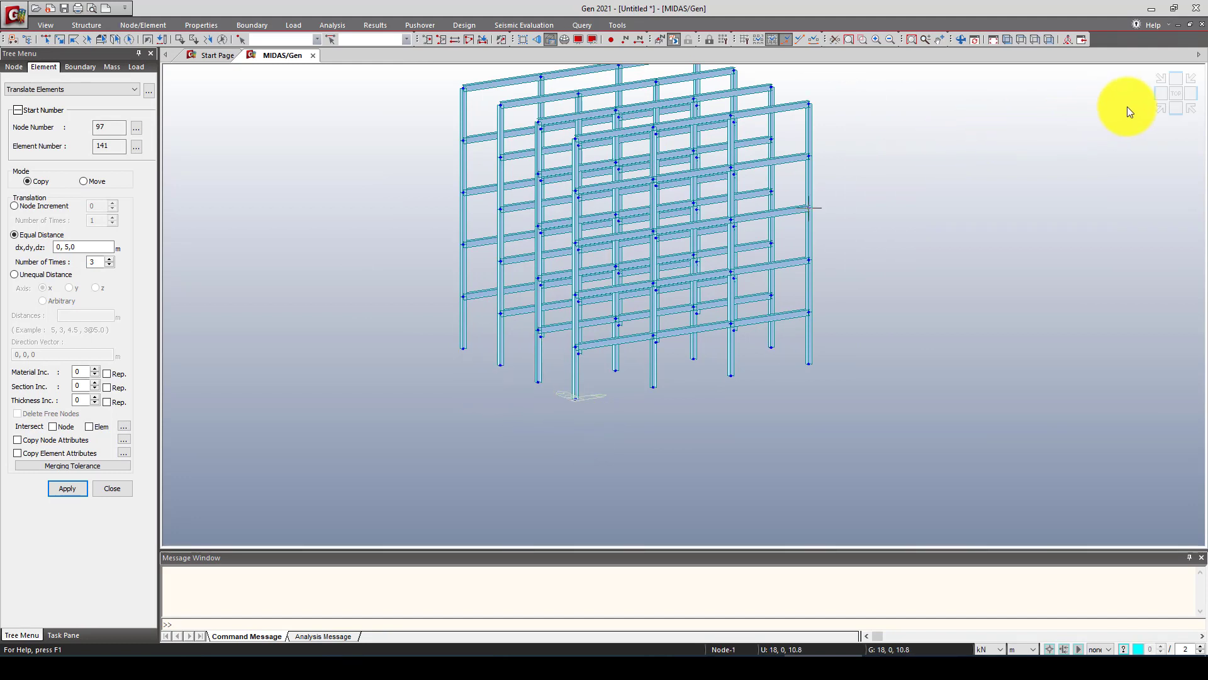
left_click(1159, 96)
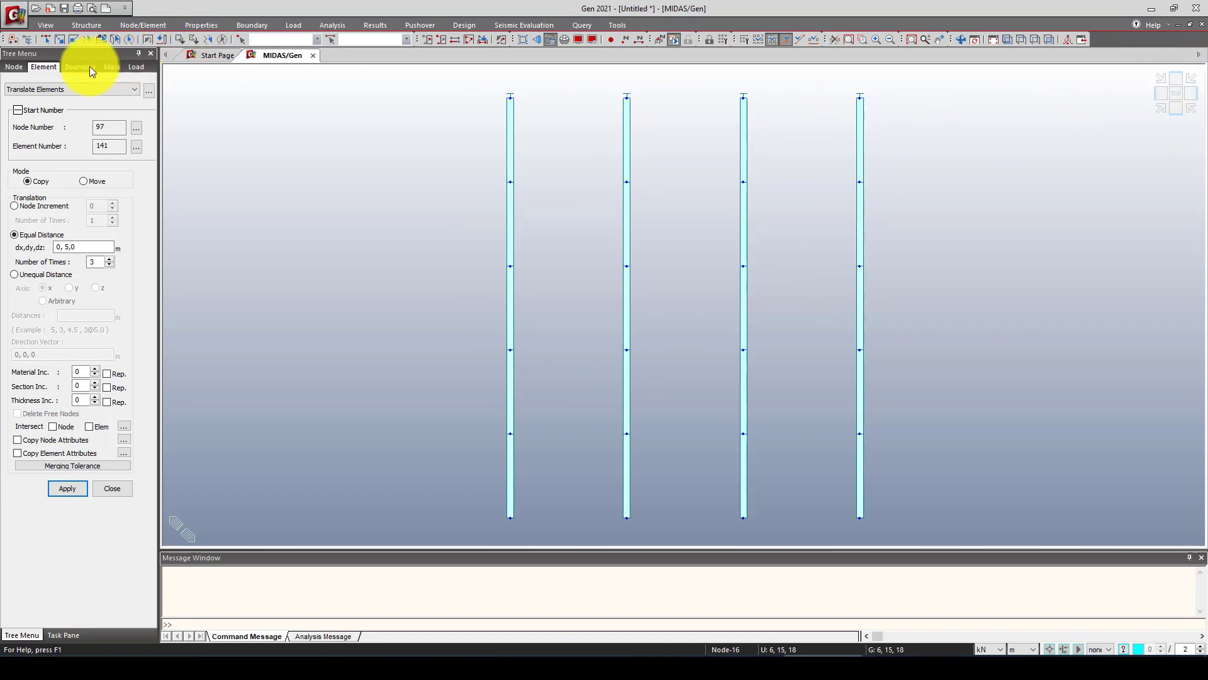
left_click(46, 39)
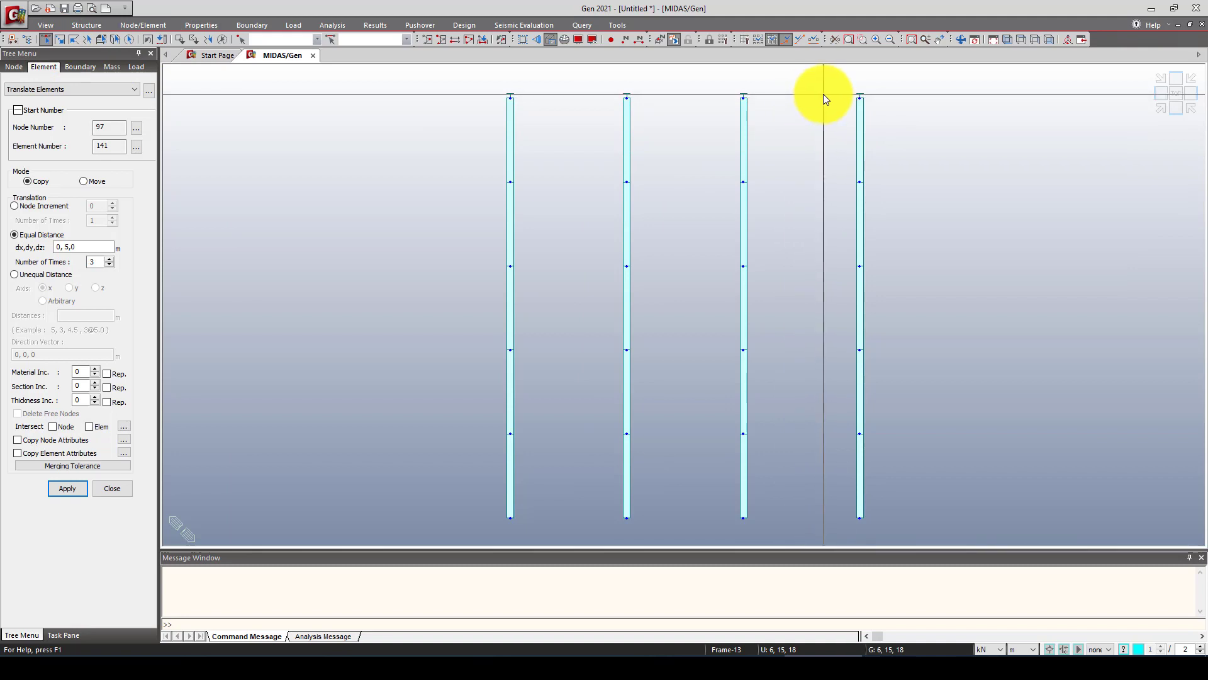
left_click_drag(828, 76, 896, 120)
left_click_drag(829, 161, 874, 375)
left_click_drag(839, 414, 889, 444)
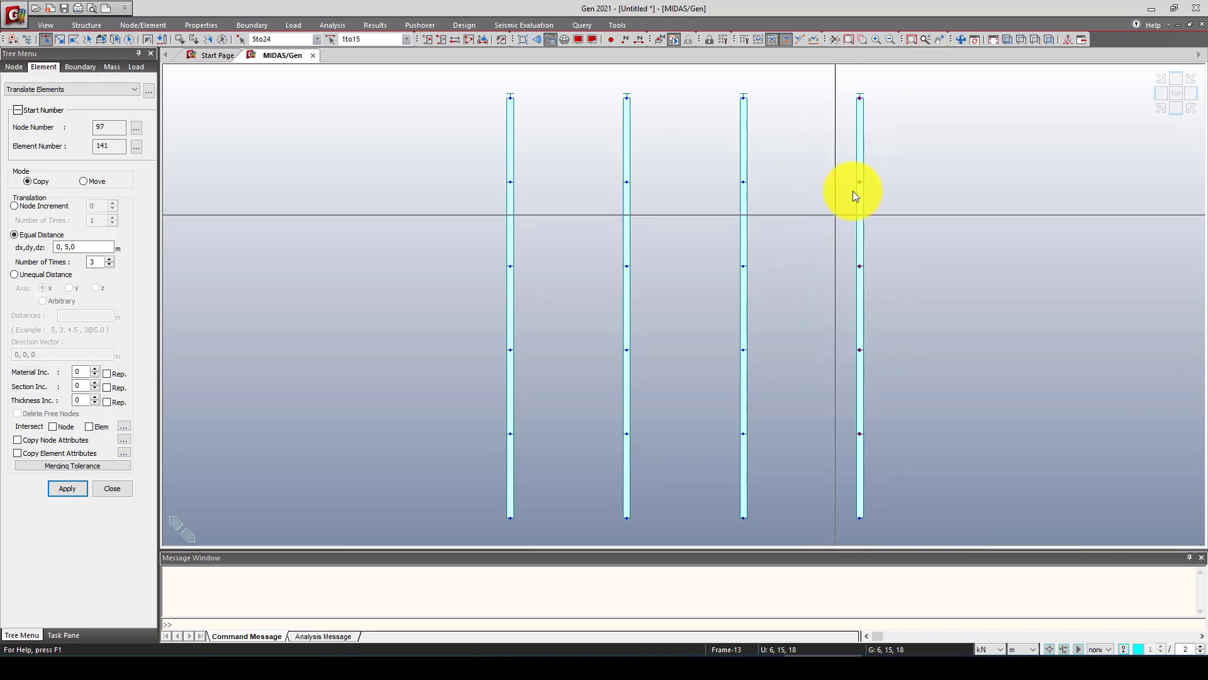
left_click(1162, 107)
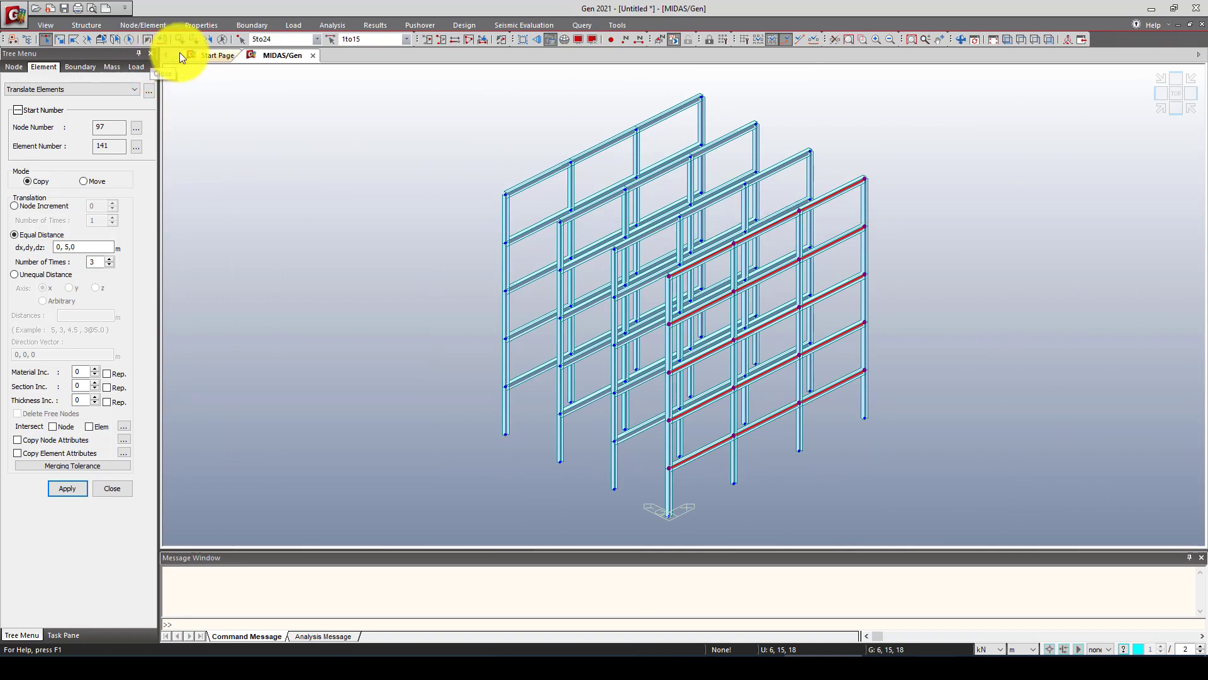
left_click(142, 25)
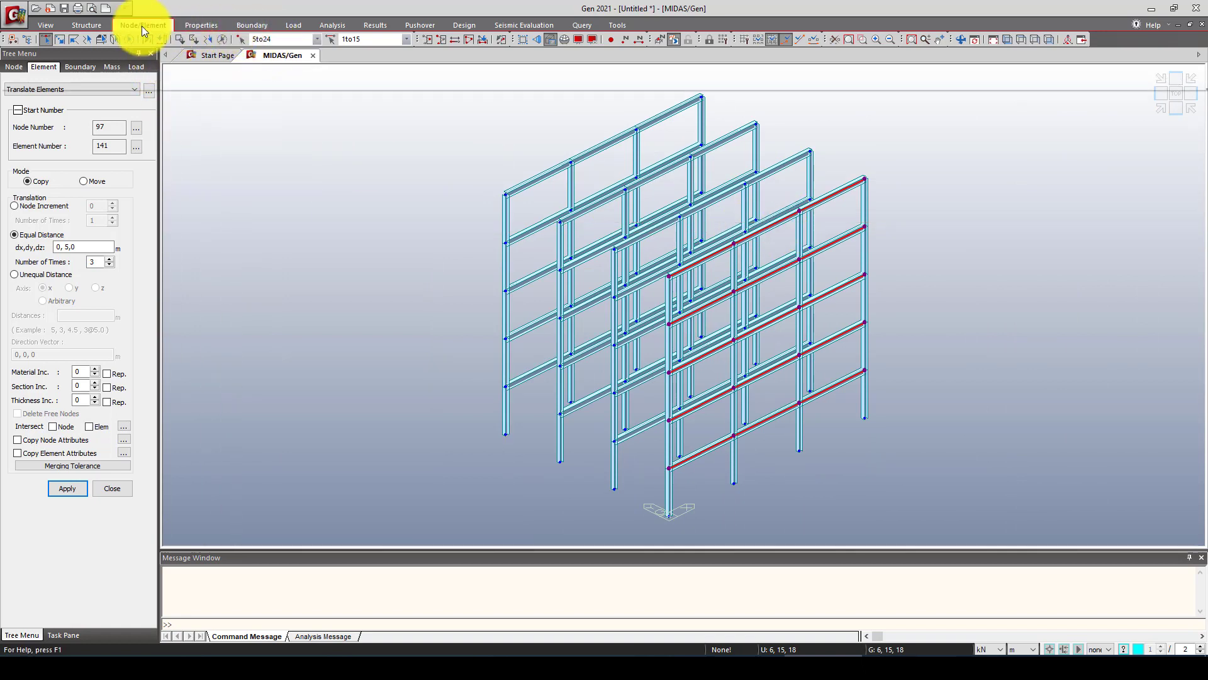
left_click(354, 63)
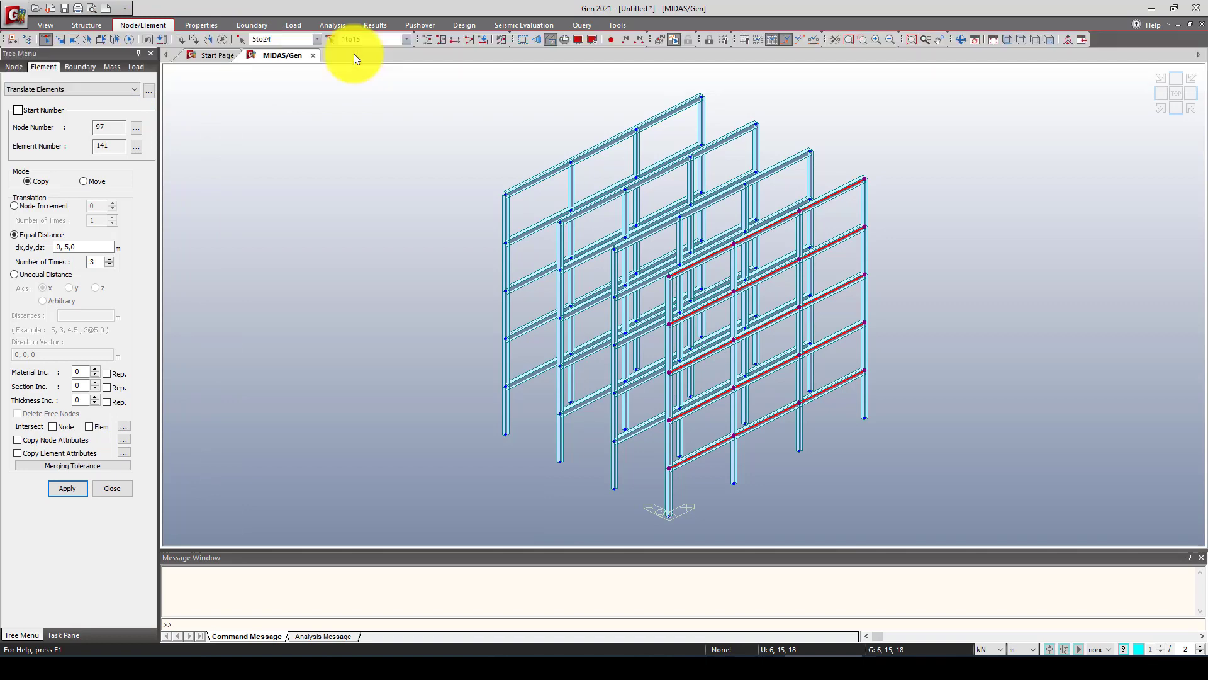
Save the project as midas-frame.mgb in the Video-Totuorials folder, replacing the existing file
key("ctrl+s")
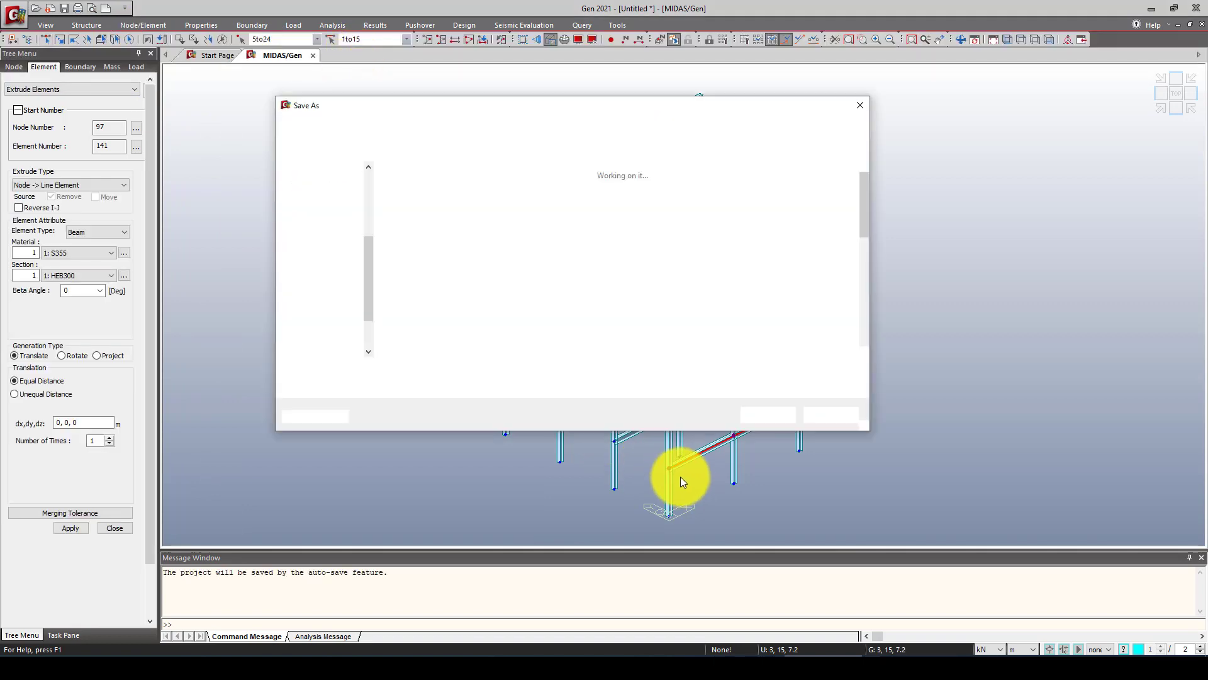
scroll(528, 287, "down", 2)
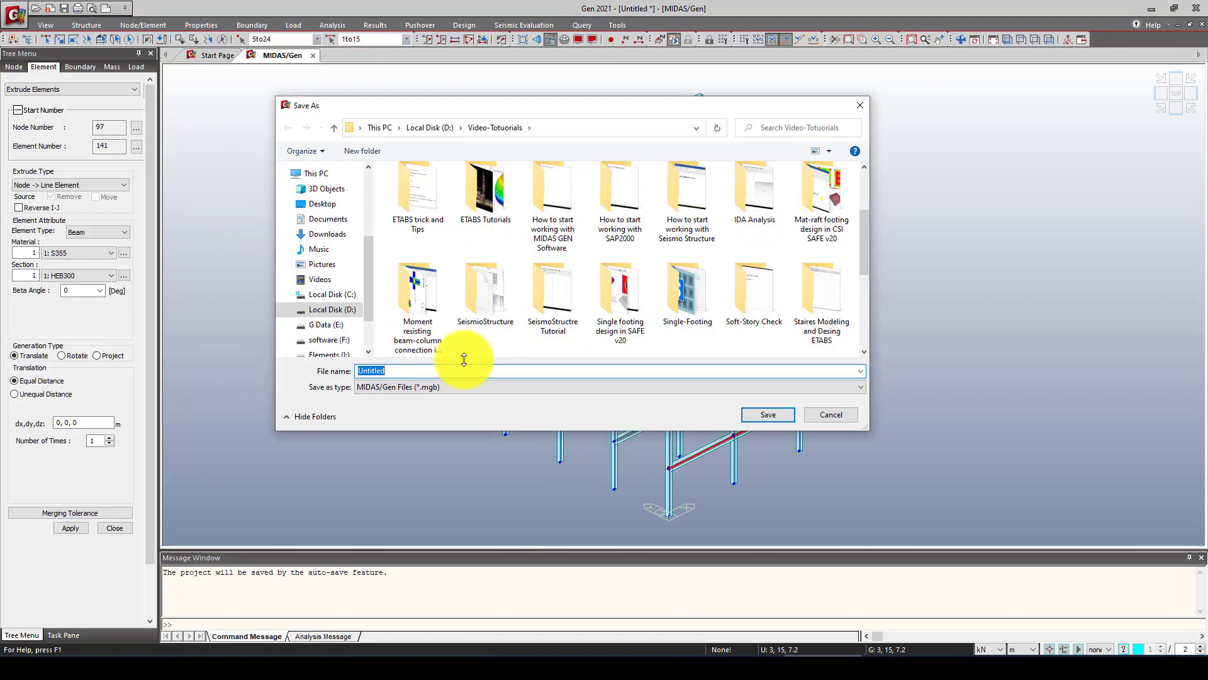
scroll(485, 330, "down", 3)
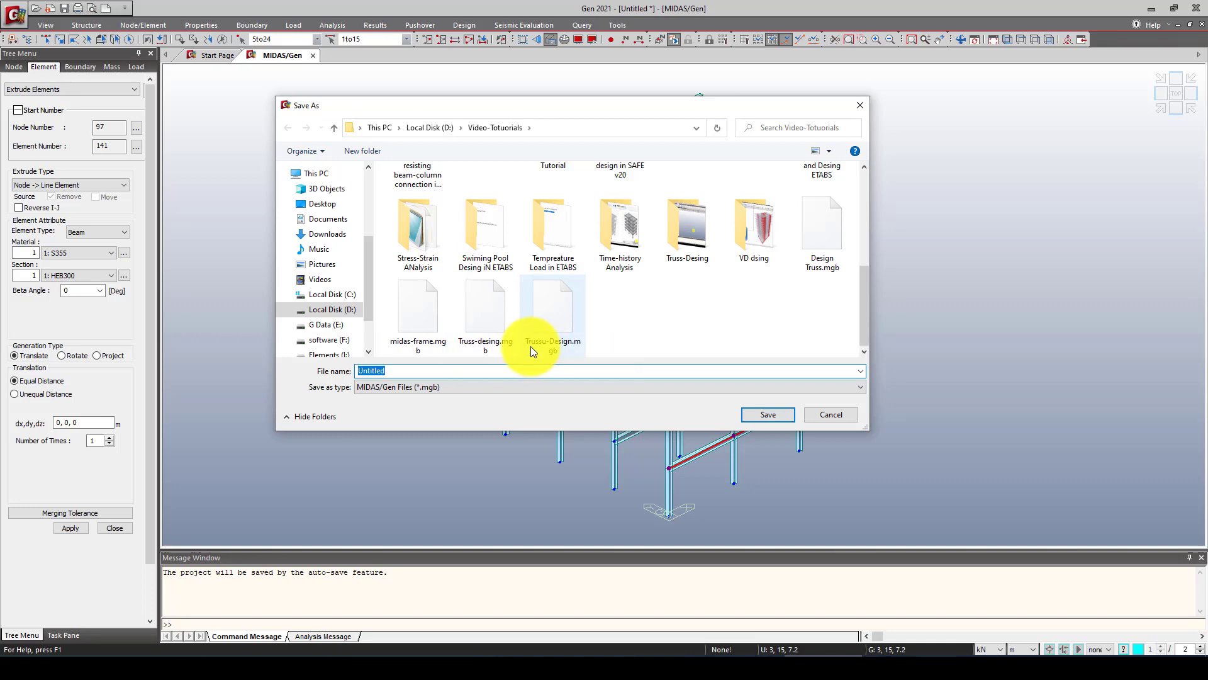
left_click(417, 312)
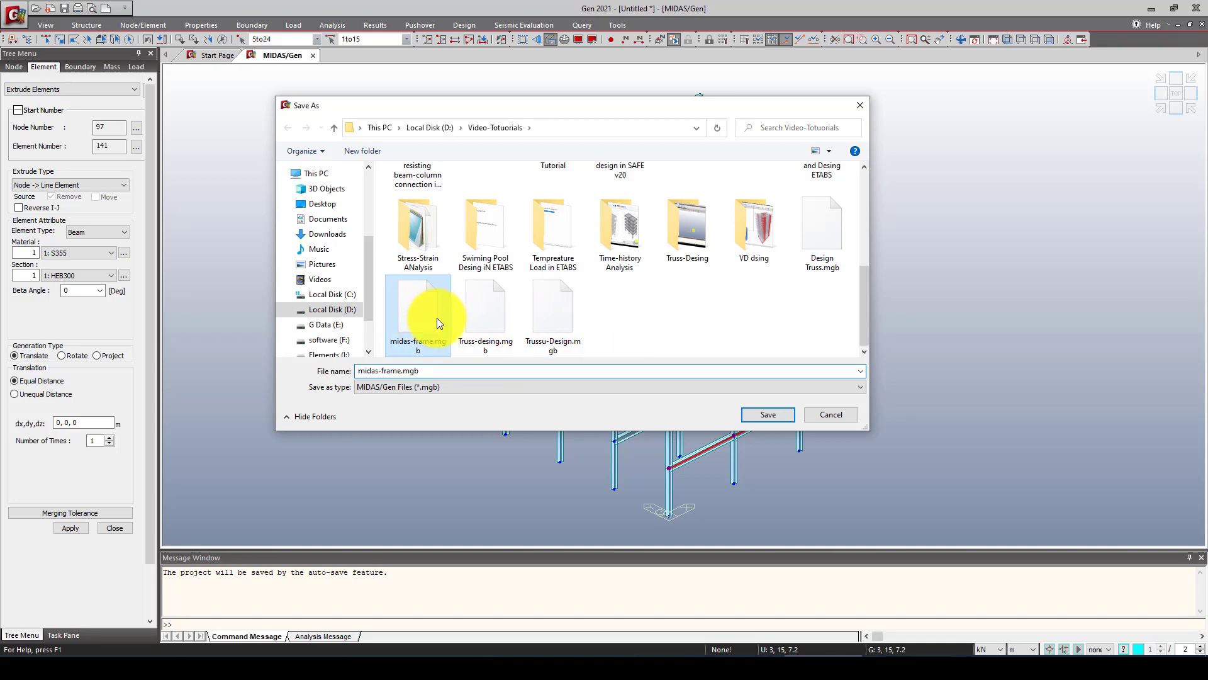
left_click(750, 409)
left_click(635, 335)
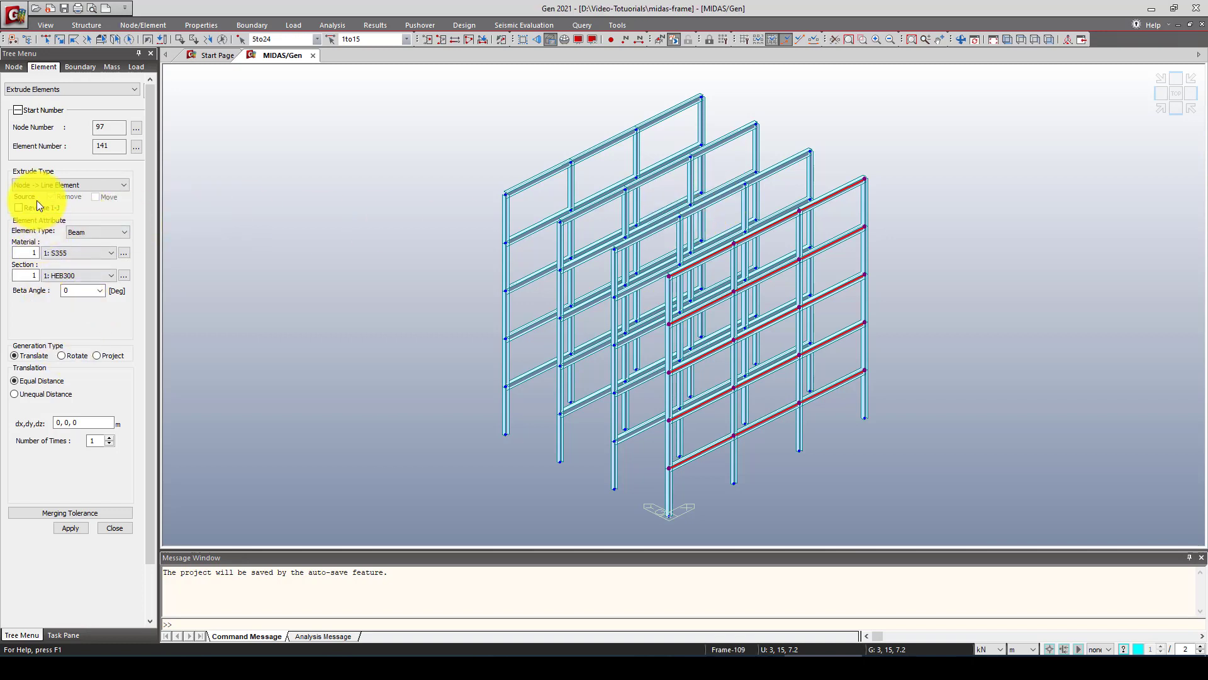
Extrude the selected nodes into S355 beams with section 2, HEB400, three times at an equal distance of 0, 5, 0 m
left_click(89, 273)
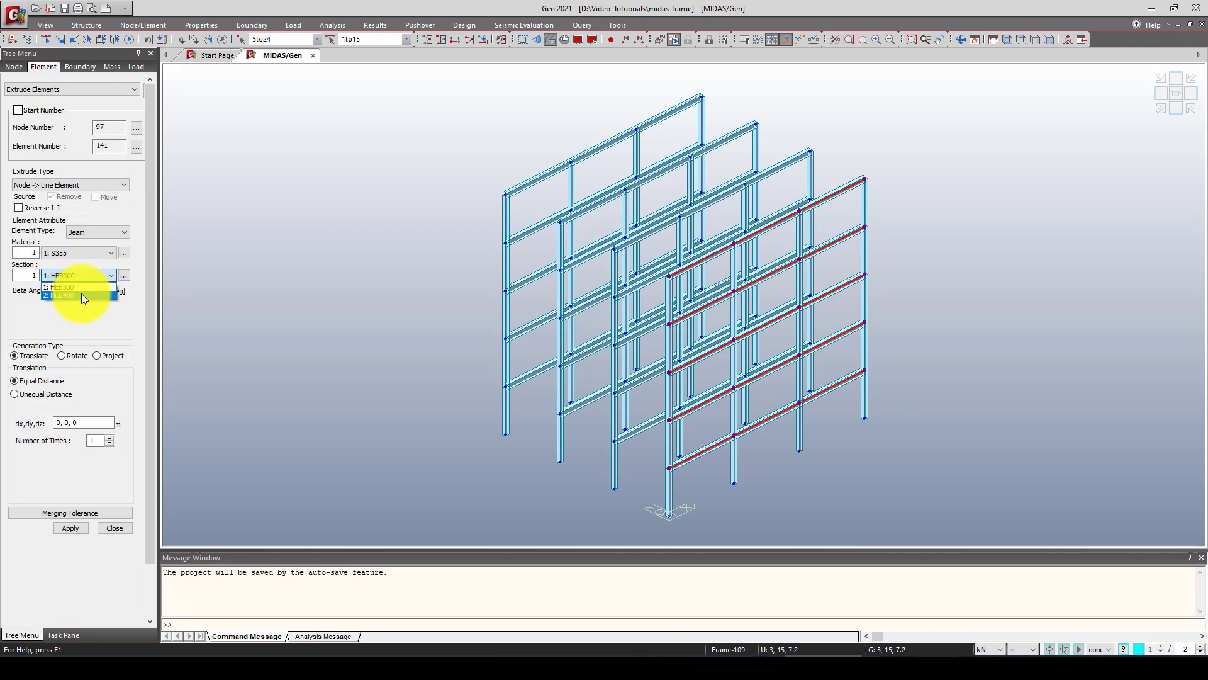
left_click(81, 293)
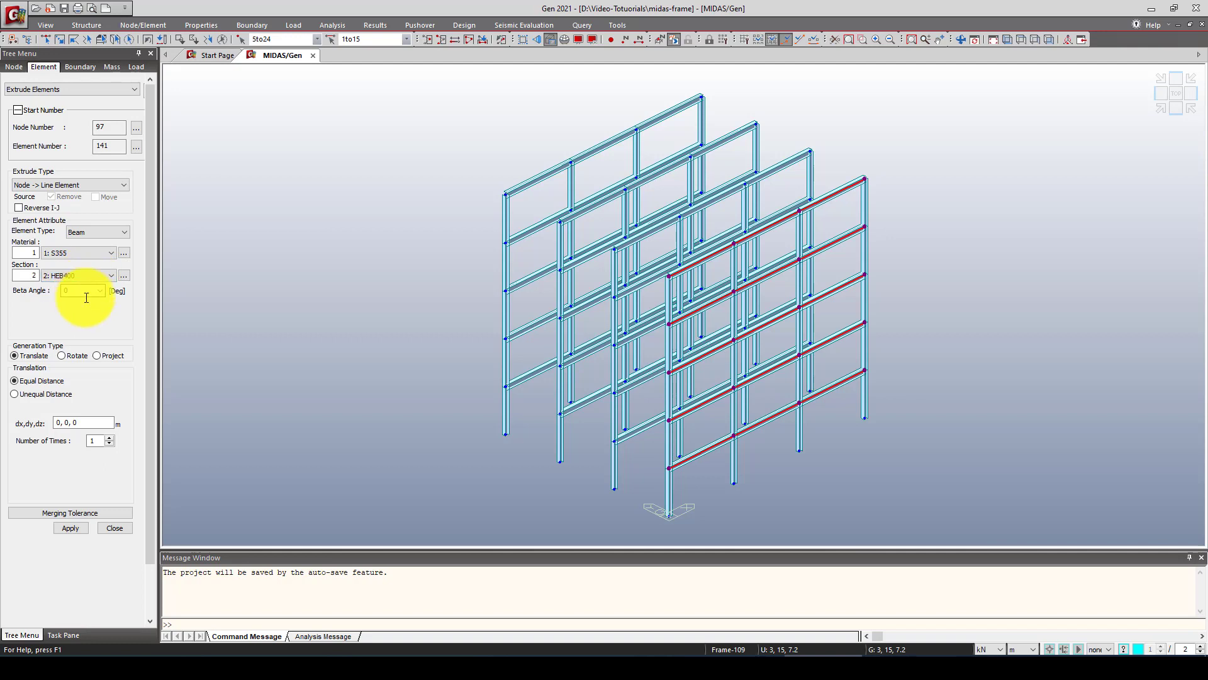
left_click(73, 422)
left_click_drag(74, 422, 67, 423)
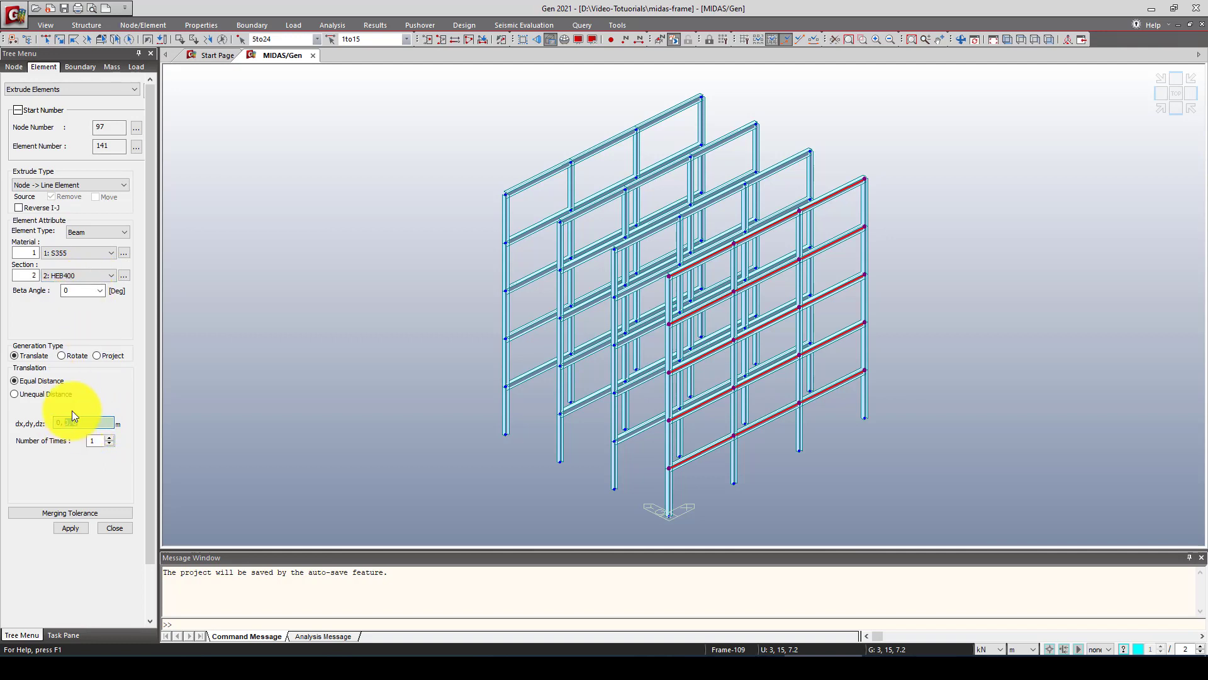
type("5,")
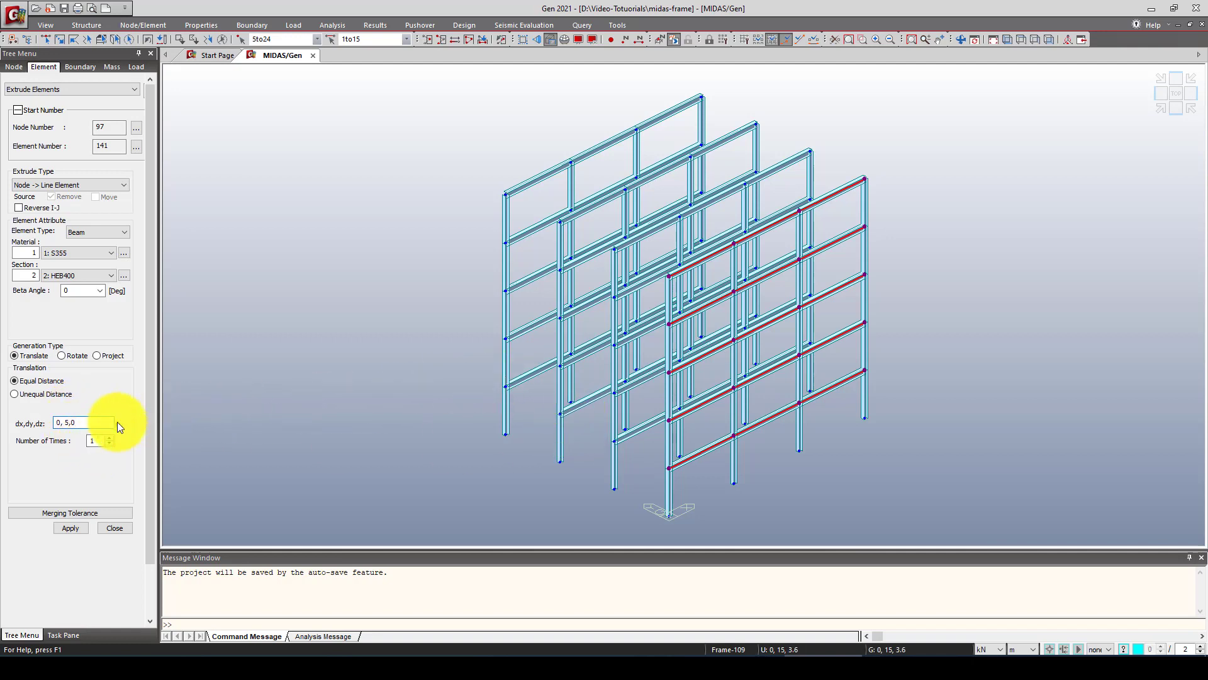
left_click(69, 527)
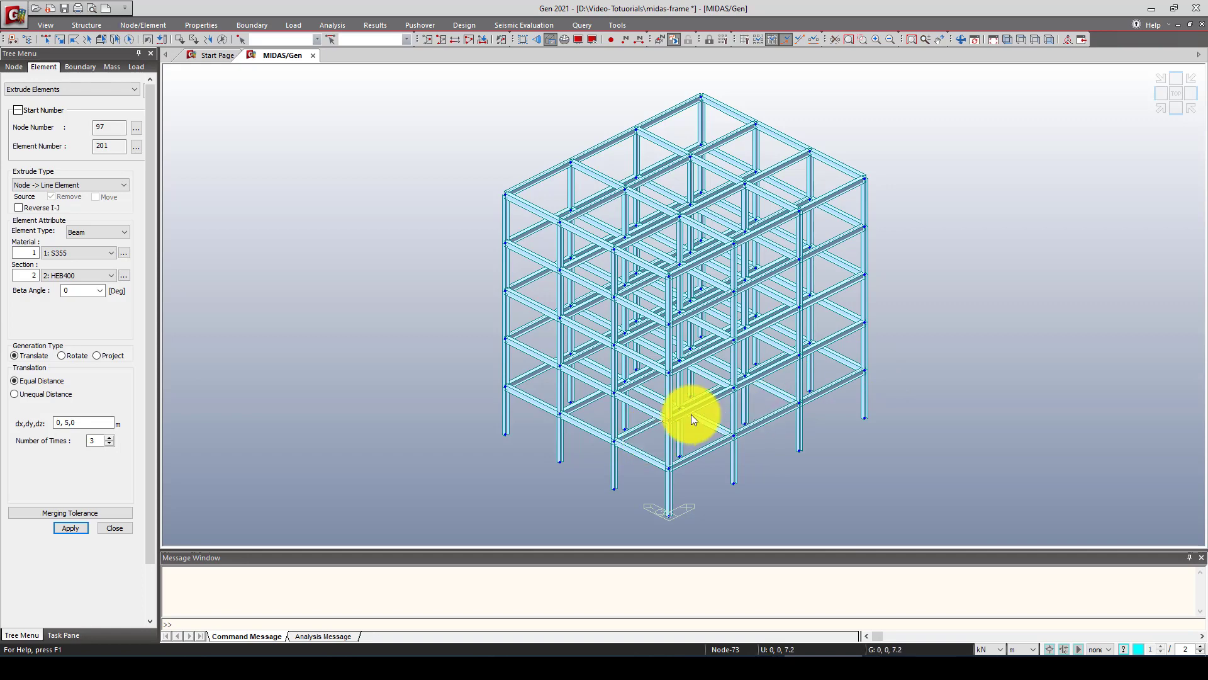
right_click(654, 410)
left_click(462, 293)
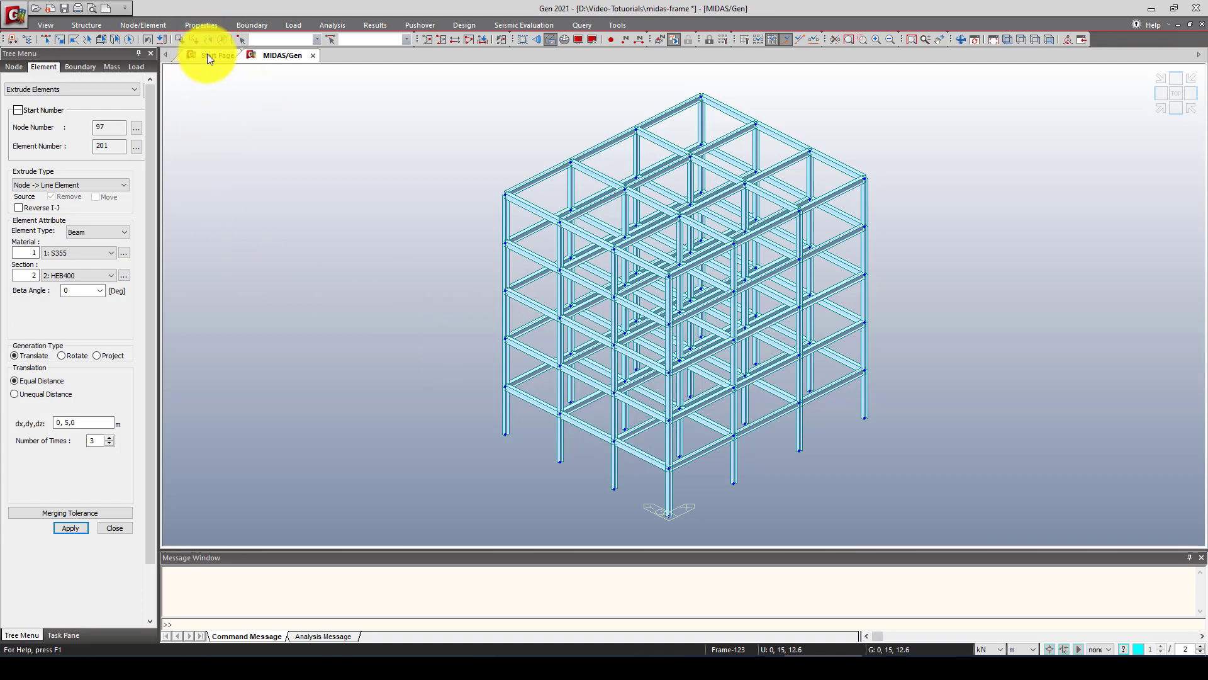
left_click(247, 26)
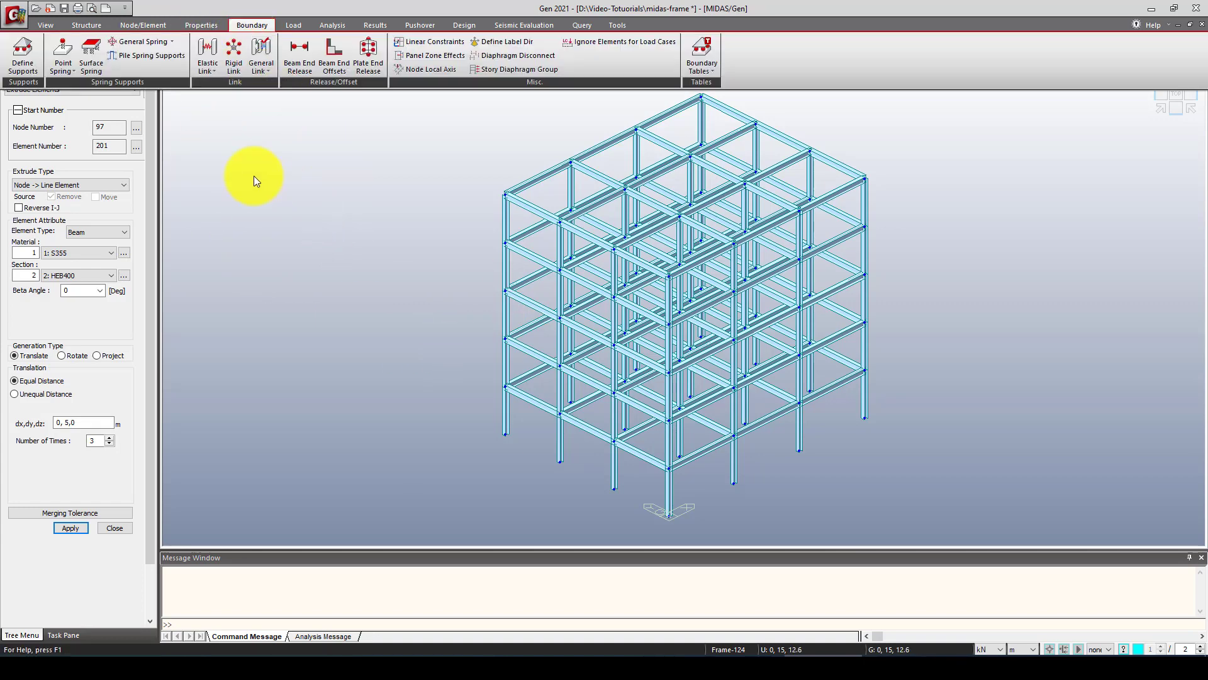
left_click(315, 217)
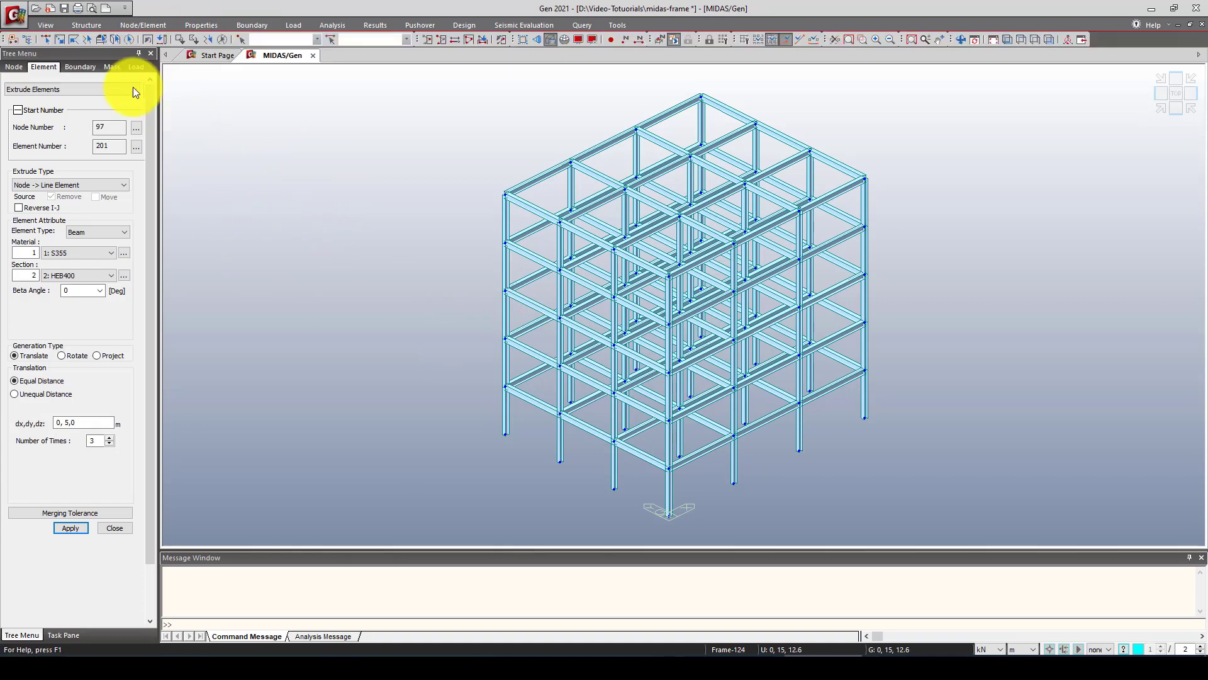
Select all column base nodes with a plane selection on the XY plane at Z position 0
left_click(104, 39)
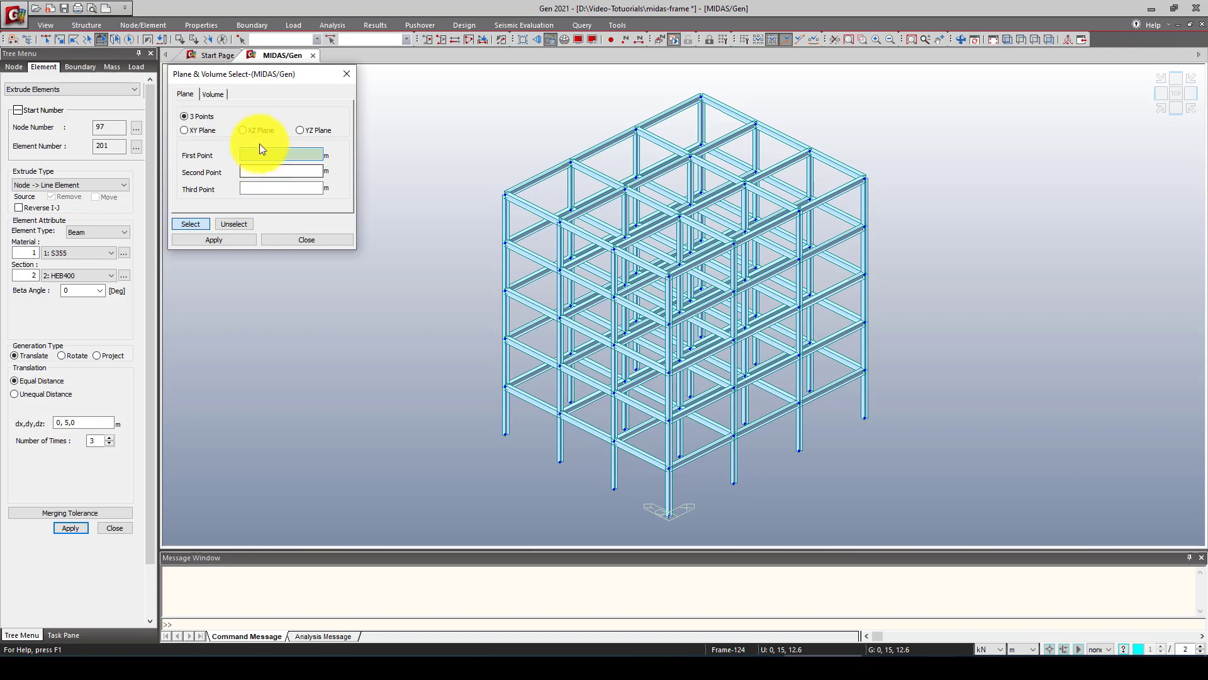
left_click(193, 130)
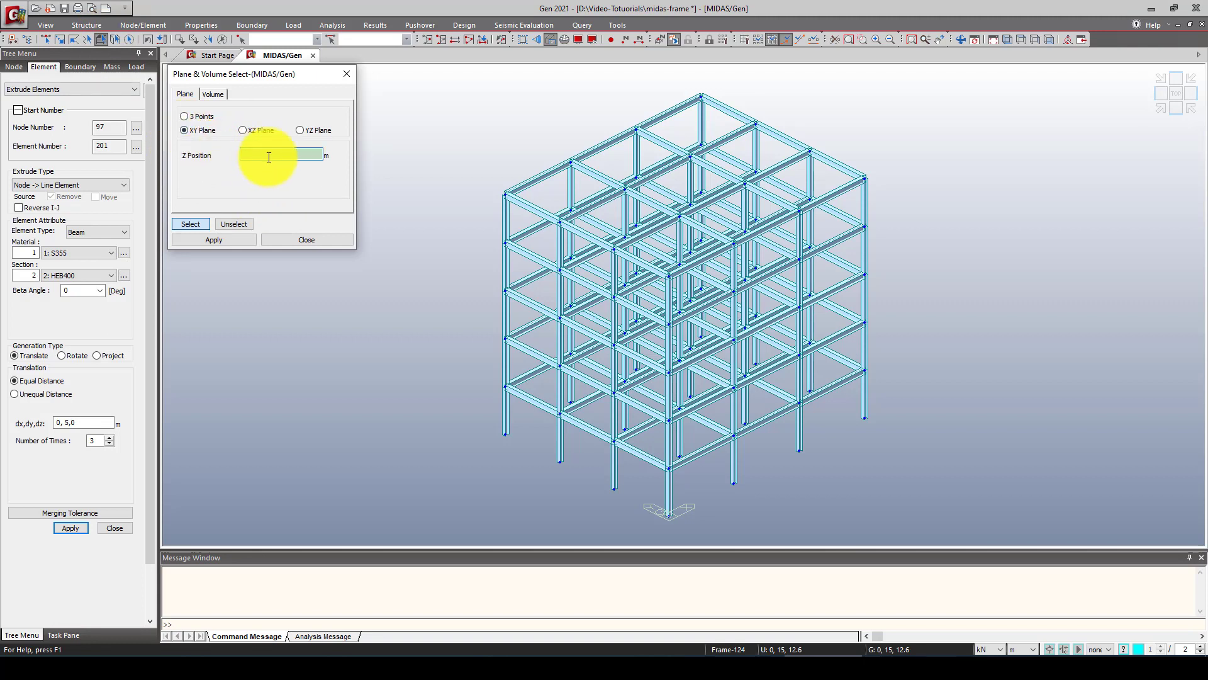
type("0")
left_click(191, 224)
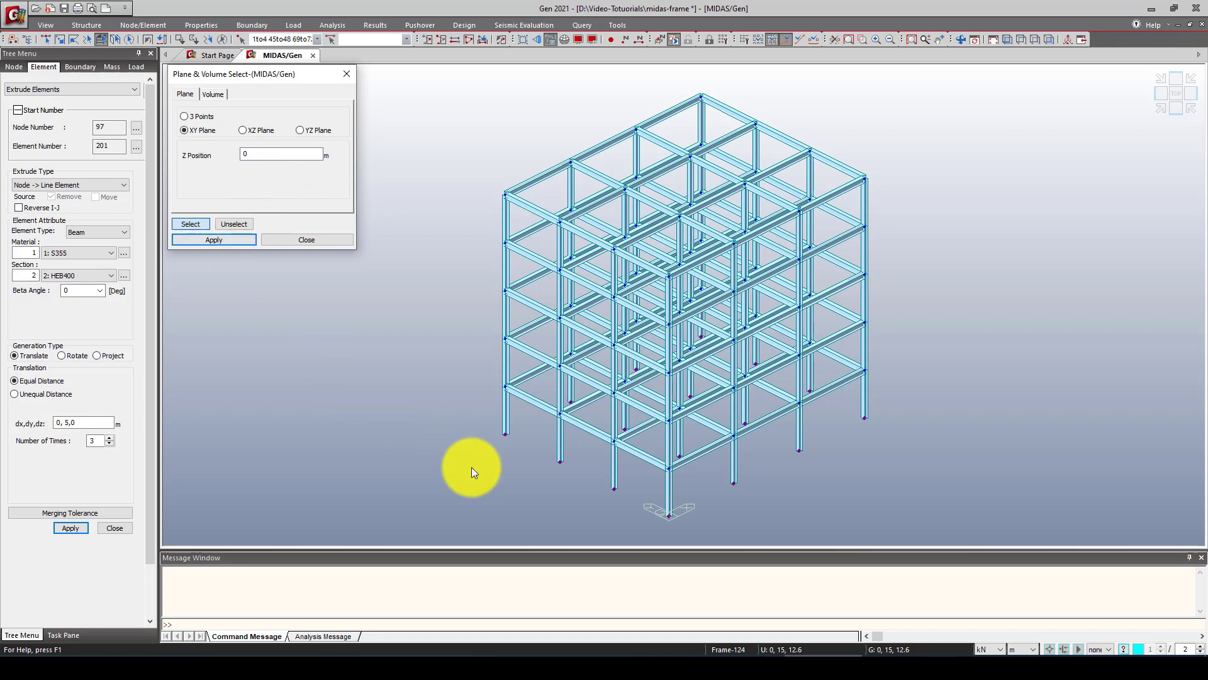
left_click(307, 241)
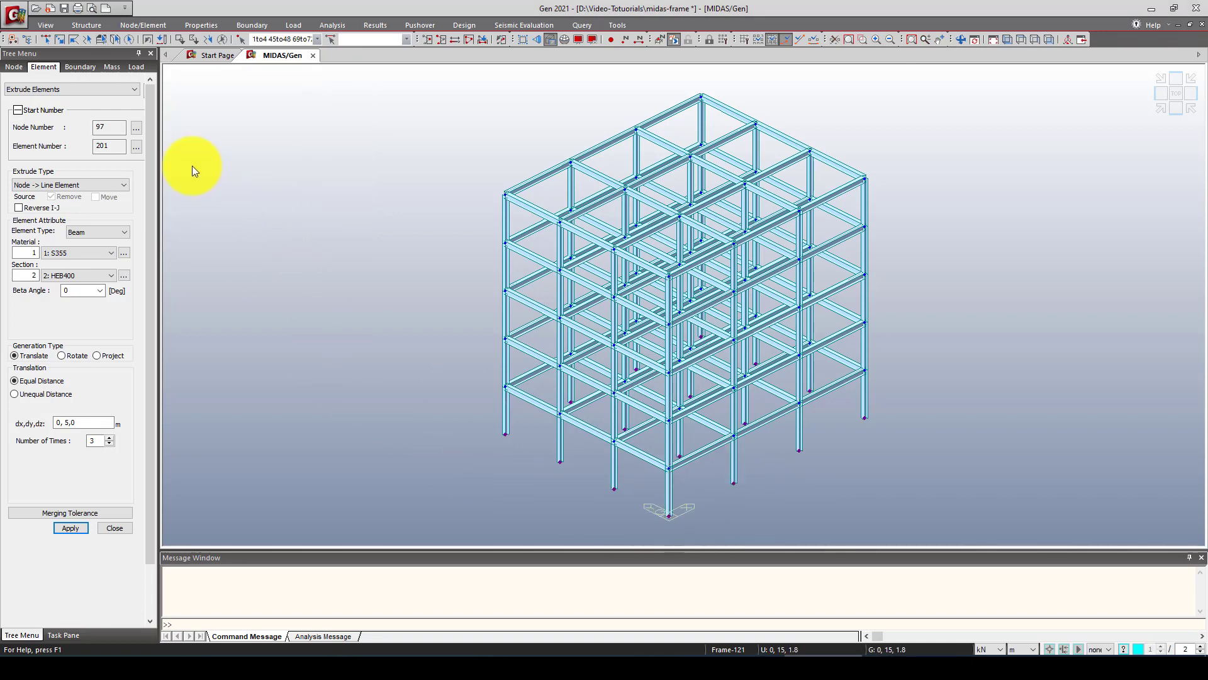
Define fixed supports at the selected base nodes, restraining all translations and all rotations including Rw
left_click(252, 24)
left_click(20, 46)
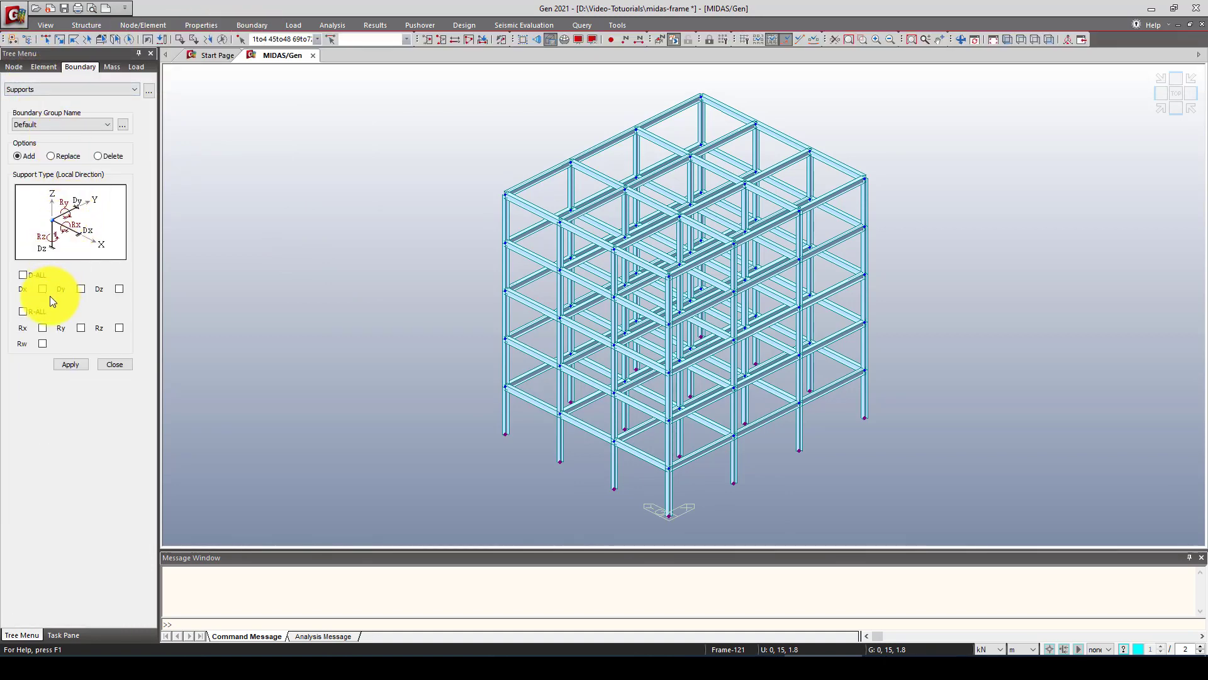
left_click(24, 276)
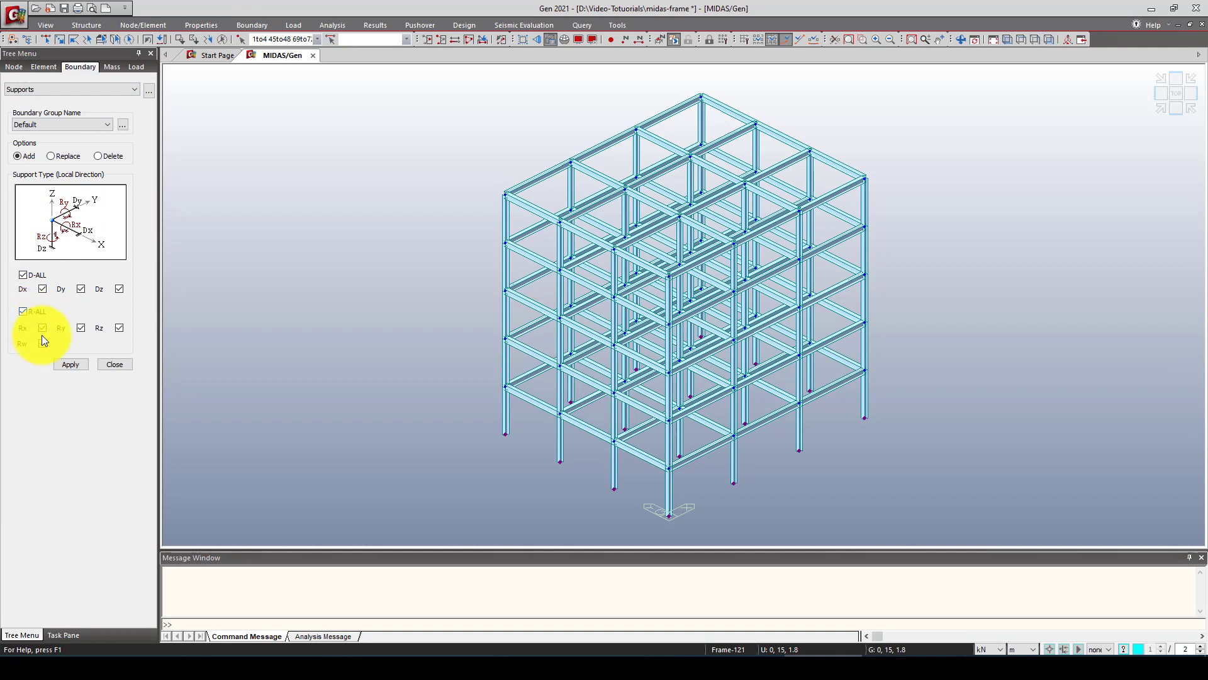
left_click(66, 364)
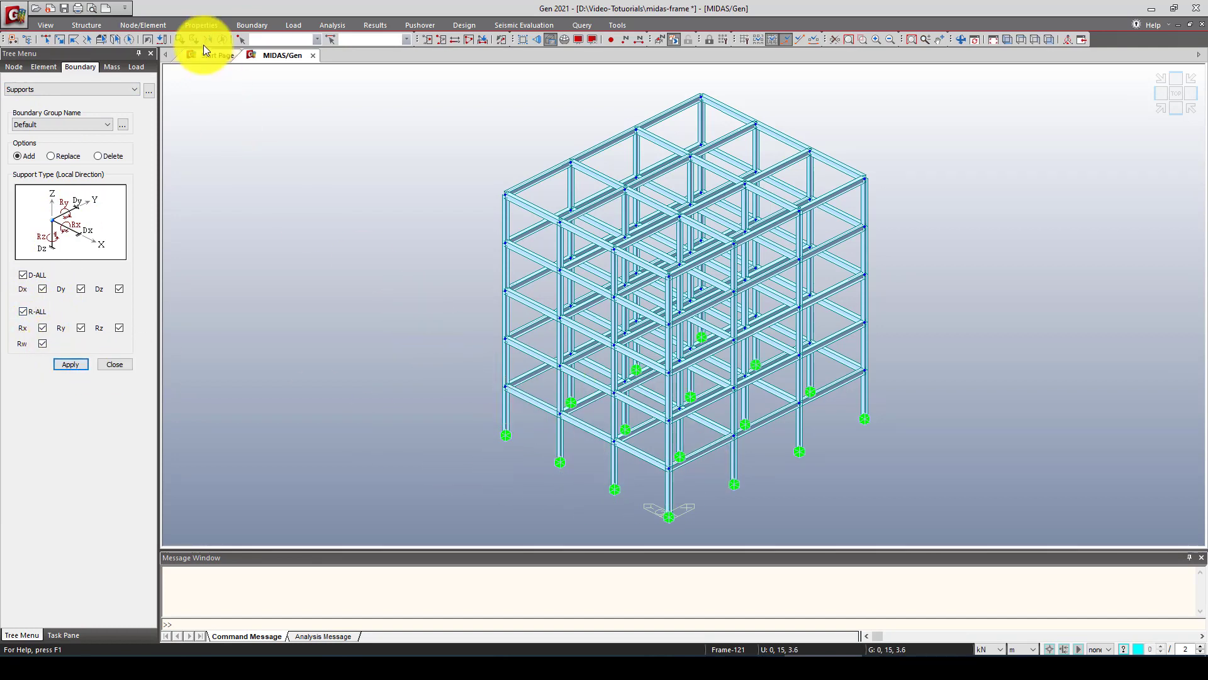
Add a static load case named DL with the type Dead Load (D)
left_click(291, 23)
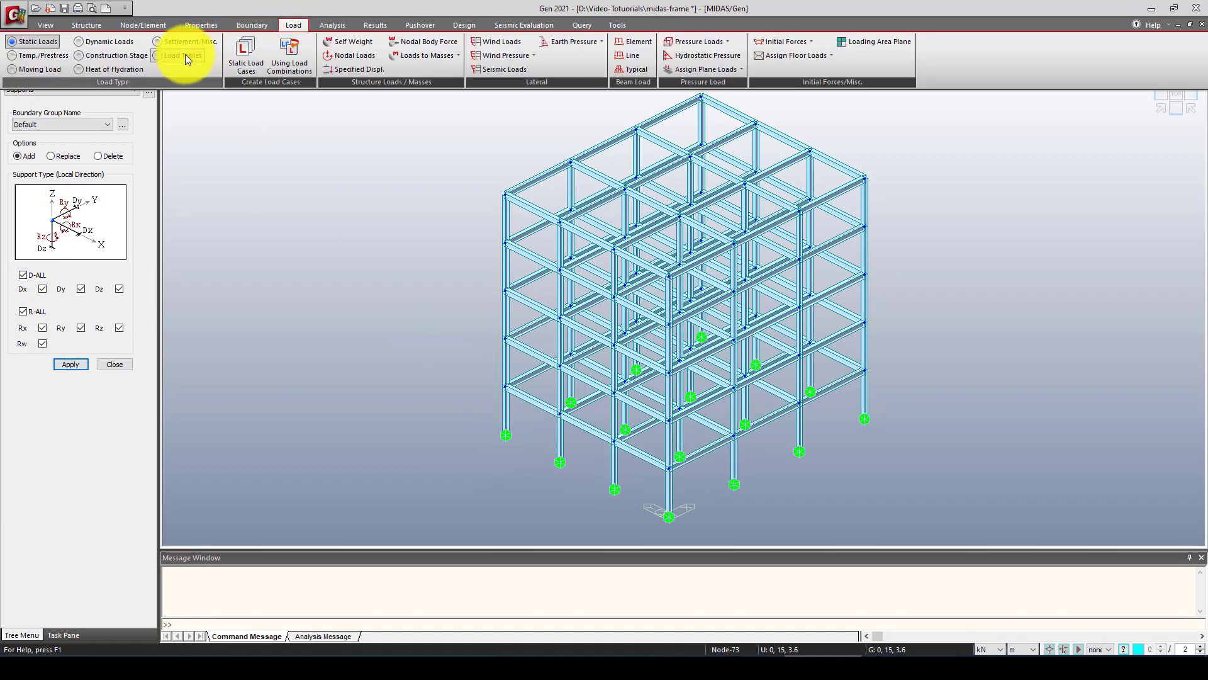
left_click(244, 63)
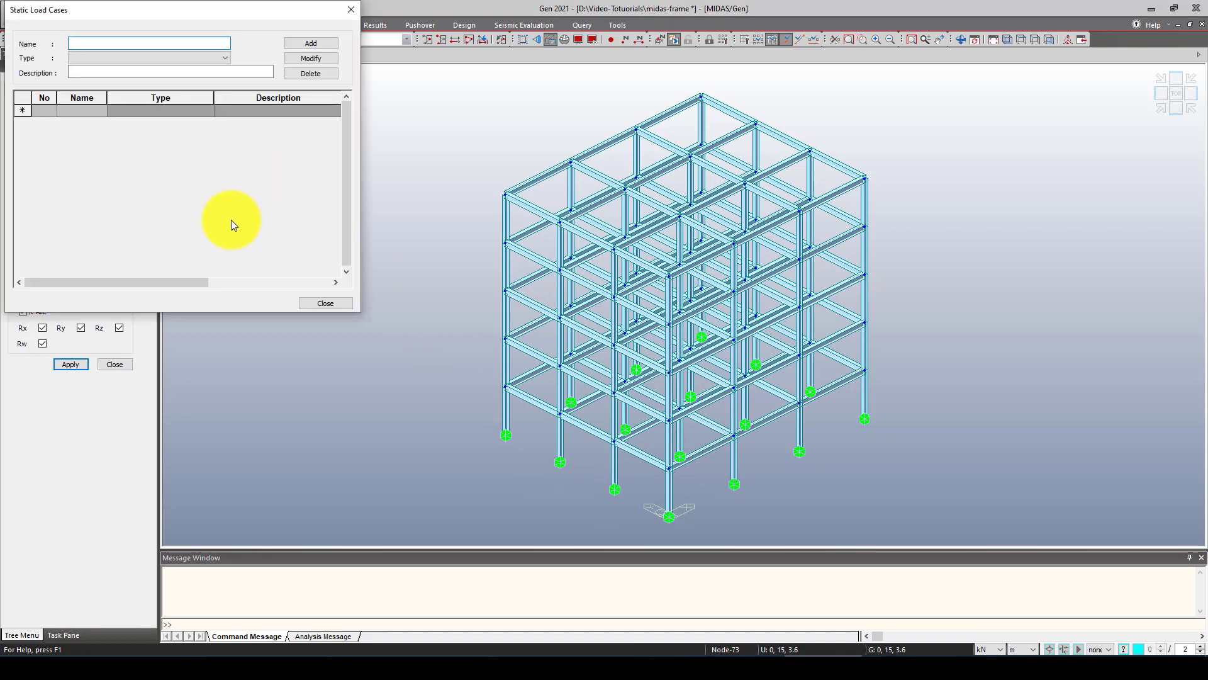
type("DL")
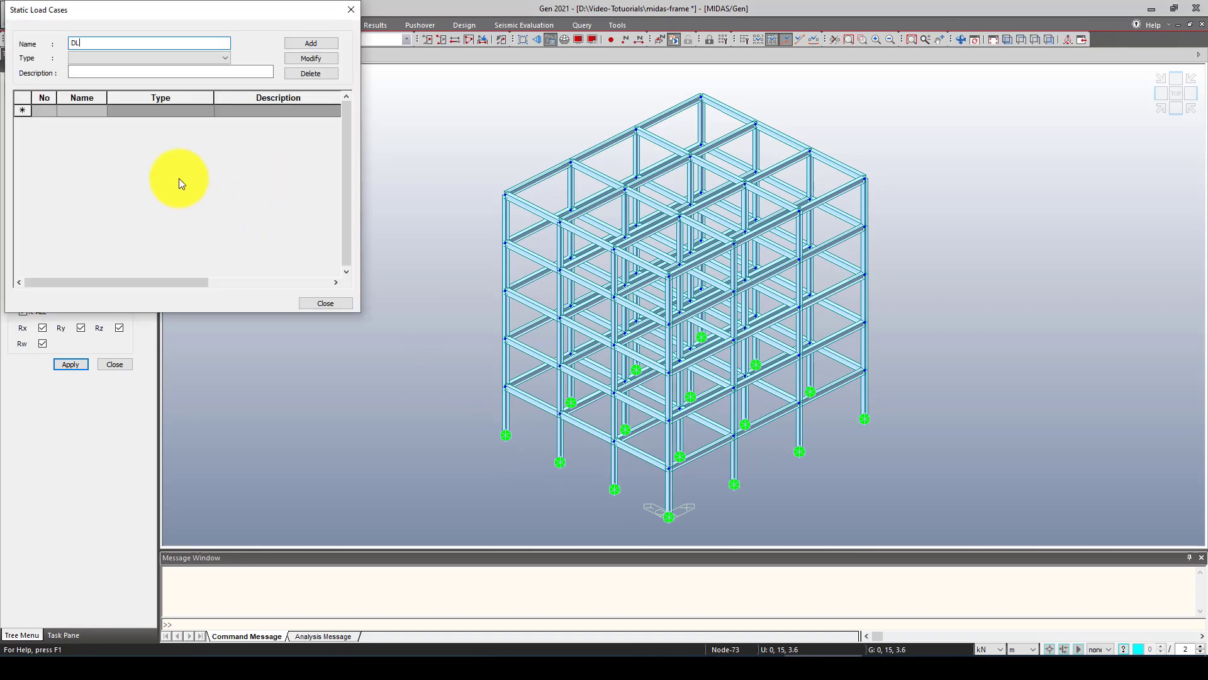
left_click(198, 58)
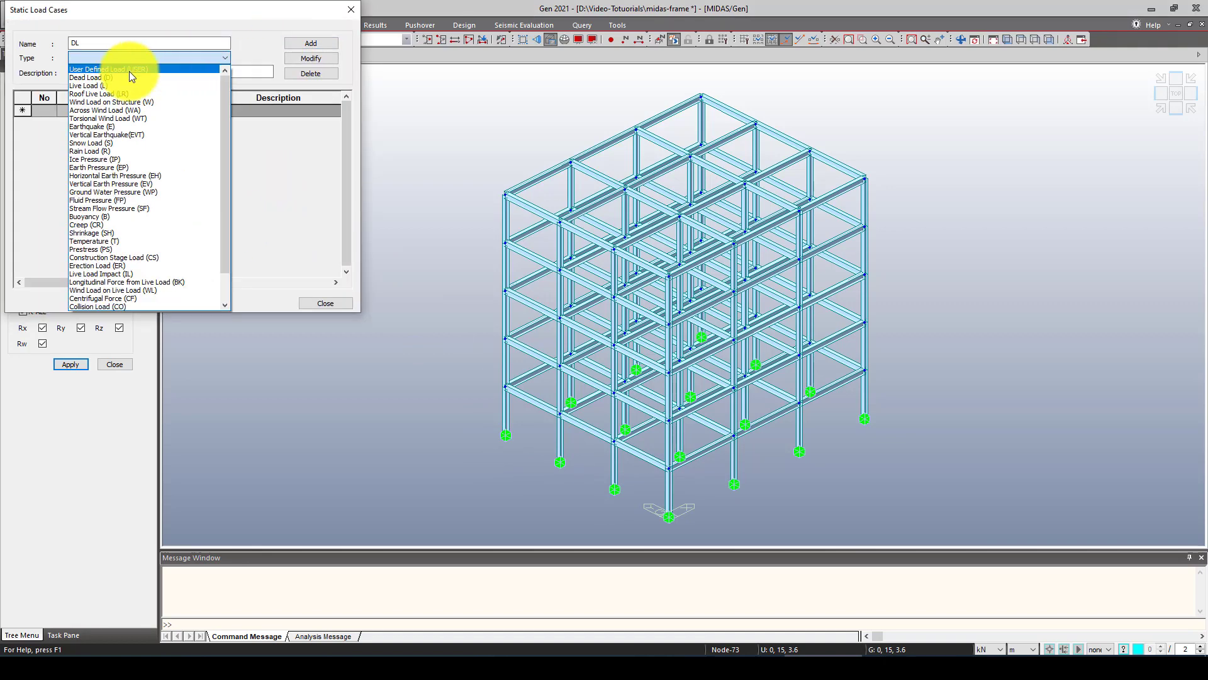
left_click(130, 77)
left_click(311, 43)
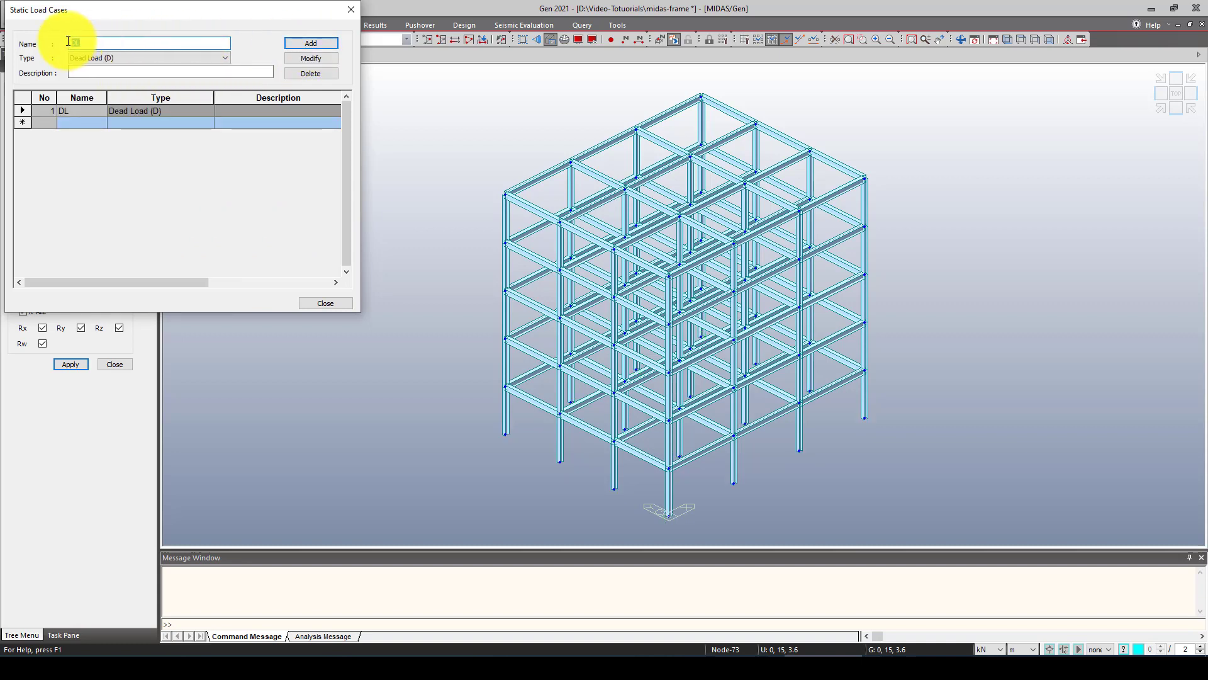
Add a static load case named LL with the type Live Load (L)
type("LL")
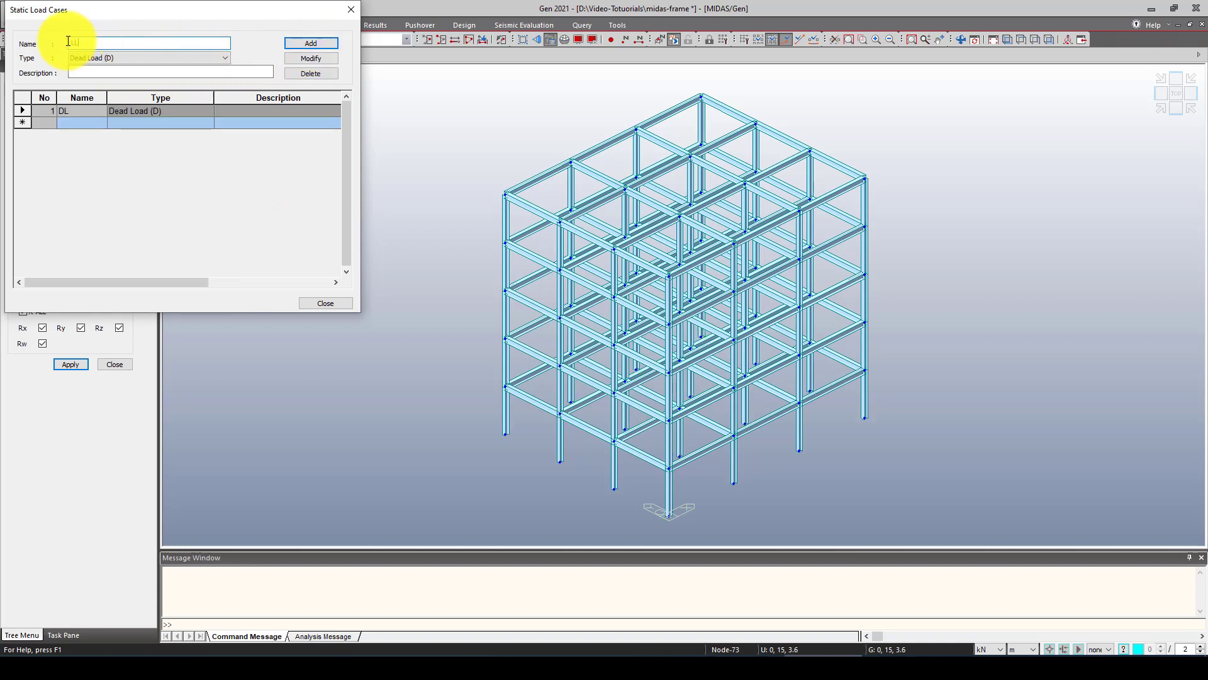
left_click(200, 61)
left_click(179, 77)
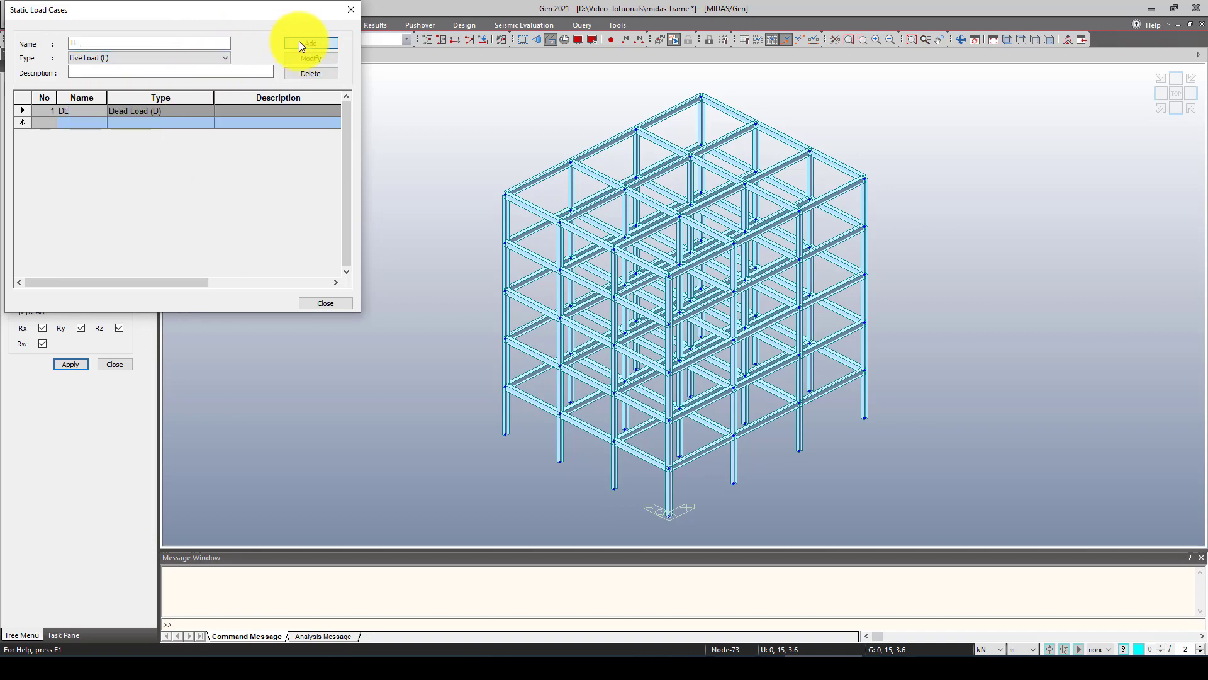
left_click(299, 42)
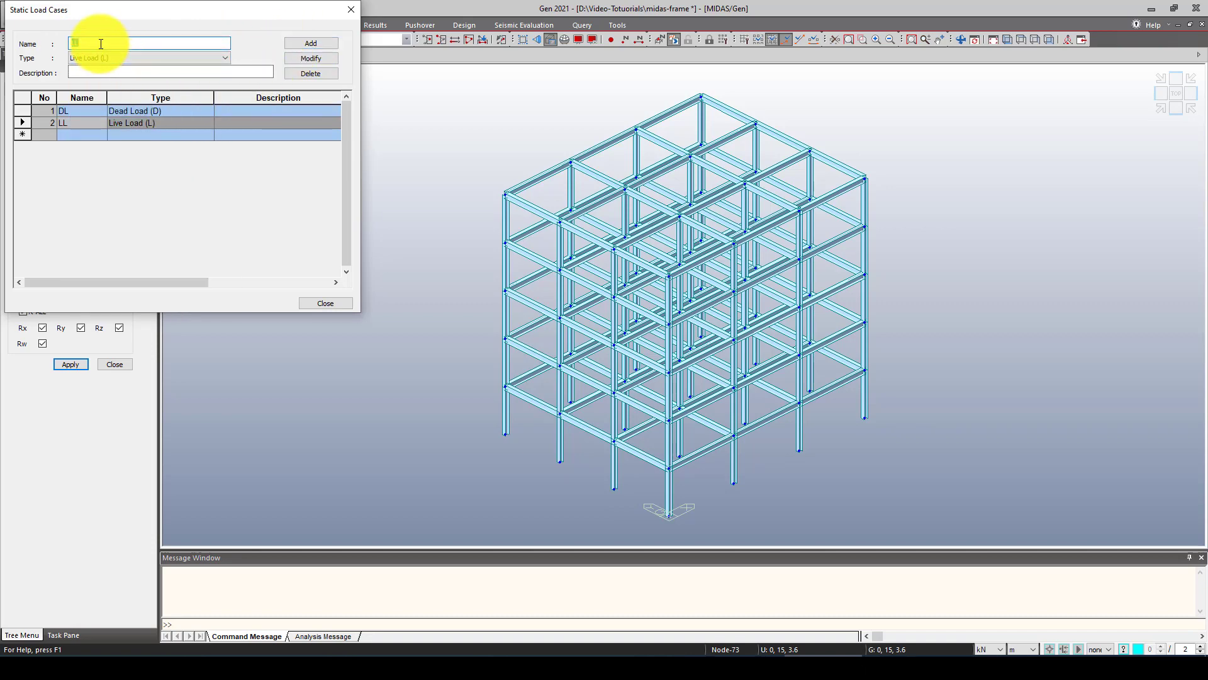
Add a static load case named EX with the type Earthquake (E)
type("EX")
left_click(188, 60)
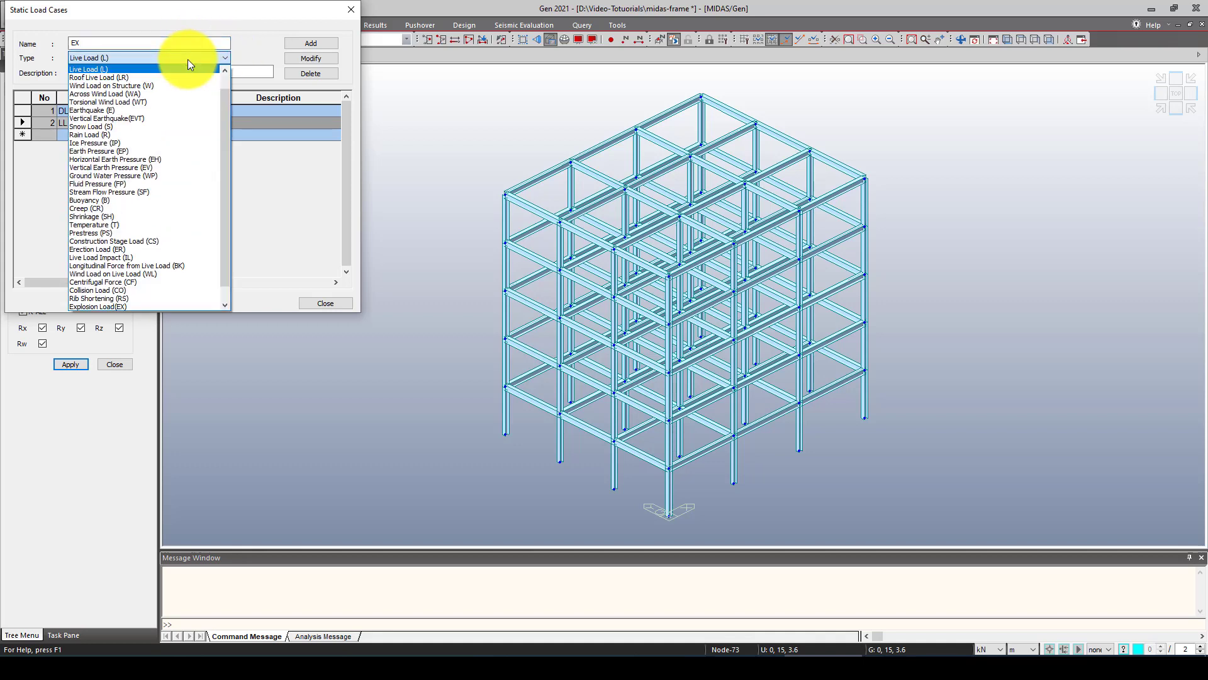
left_click(136, 110)
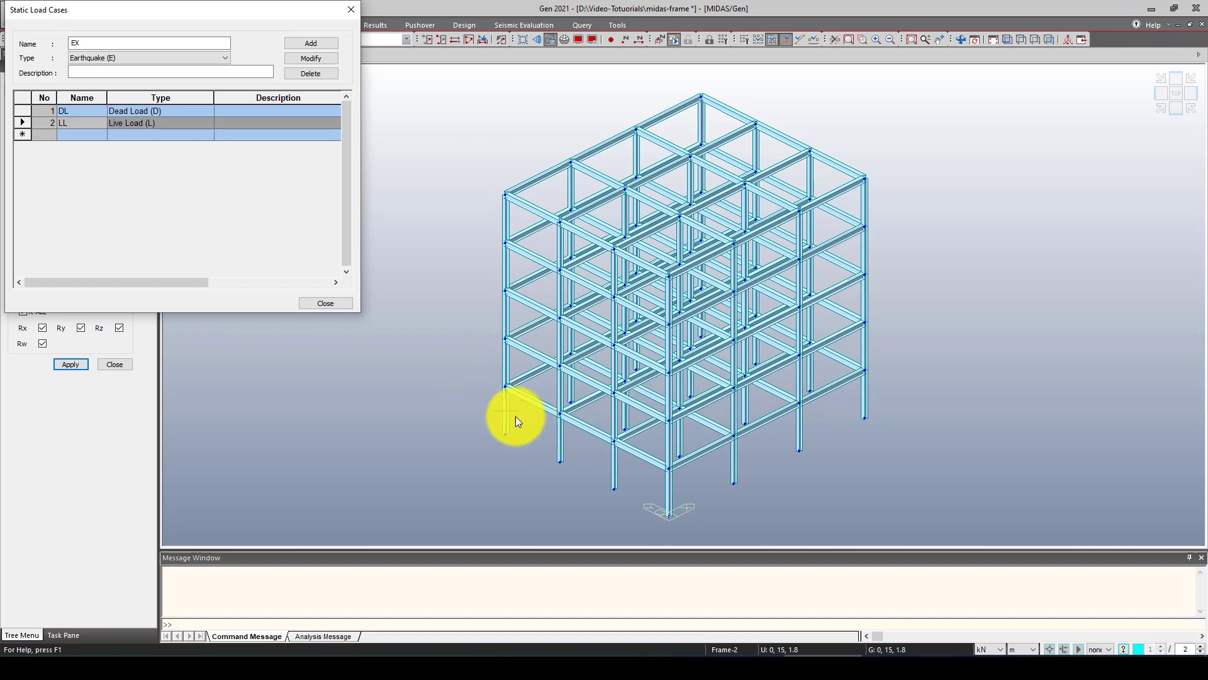
left_click(311, 42)
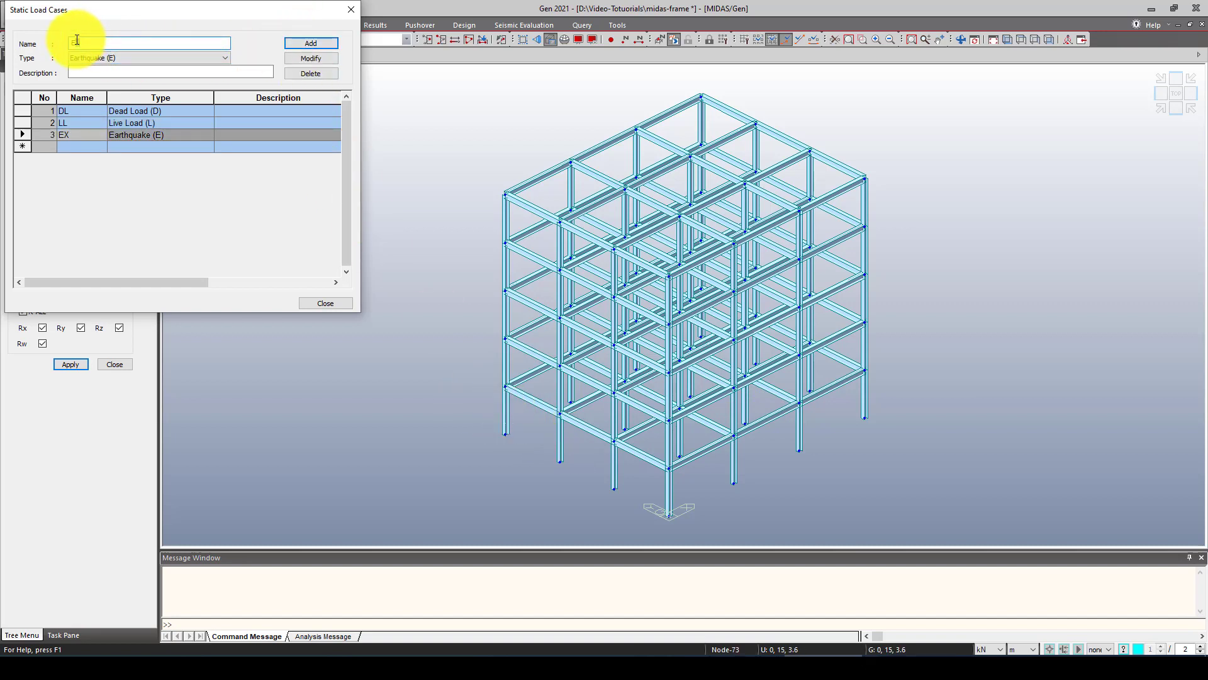
Add a static load case named EY with the type Earthquake (E) and finish defining the static load cases
key("BackSpace")
type("Y")
left_click(318, 42)
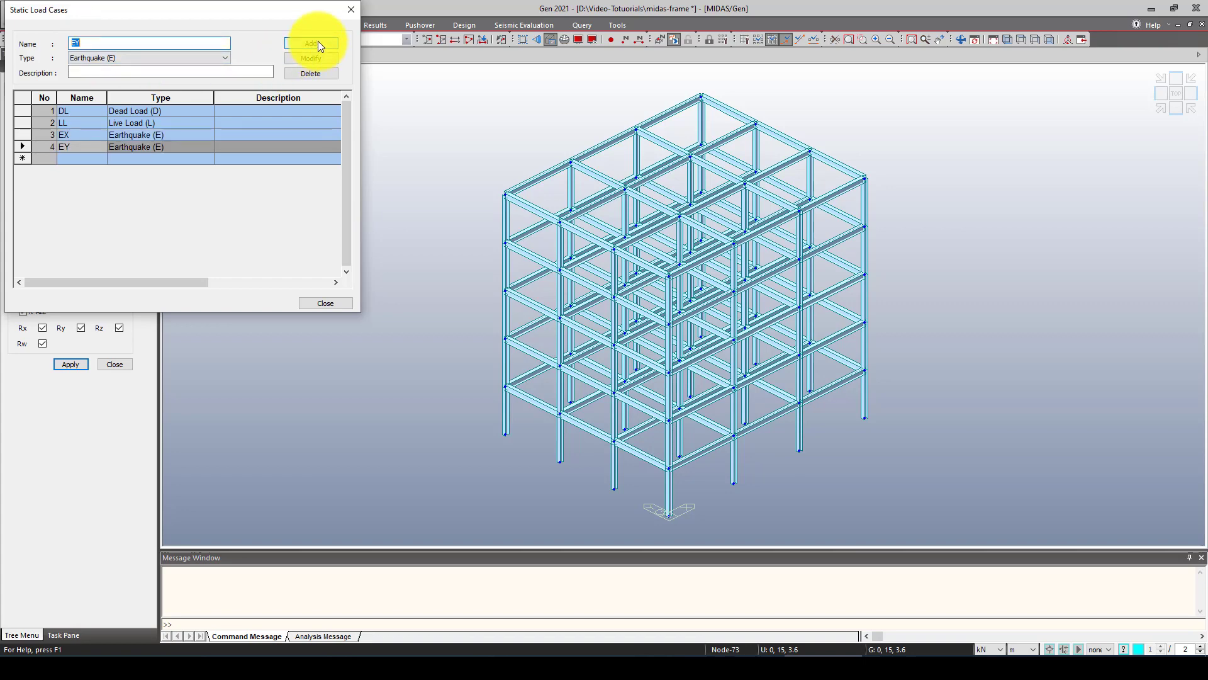
left_click(321, 305)
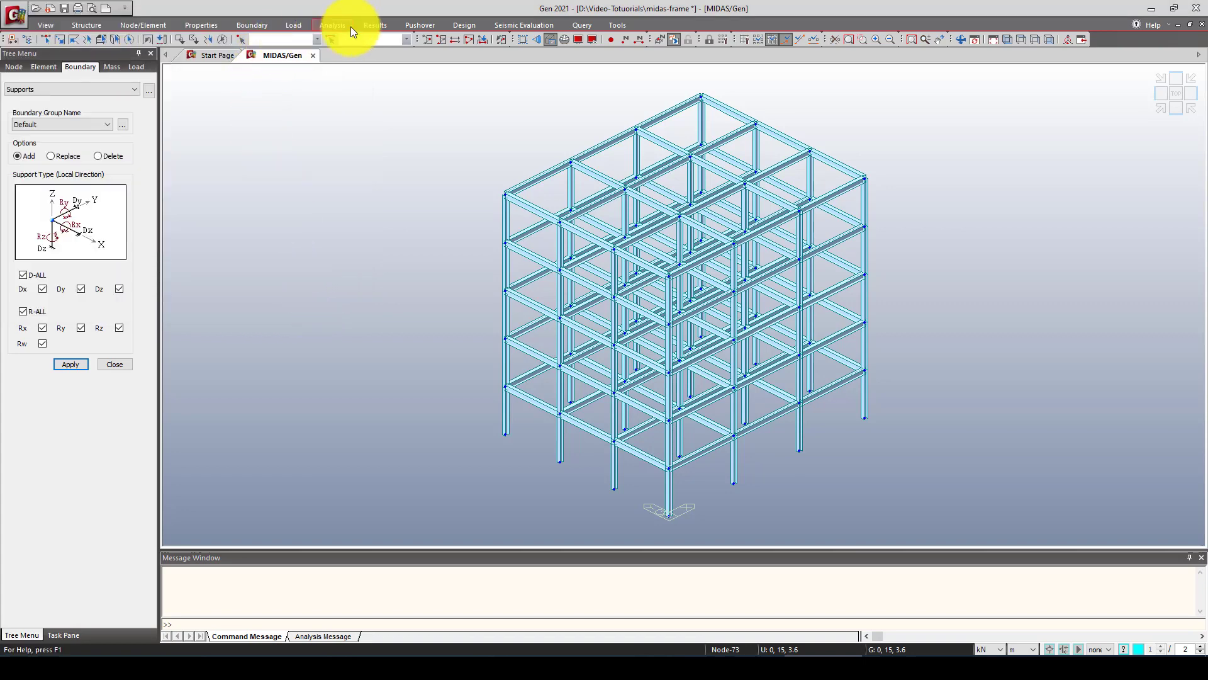
Add the structure's self weight to load case DL with a Z factor of -1
left_click(297, 25)
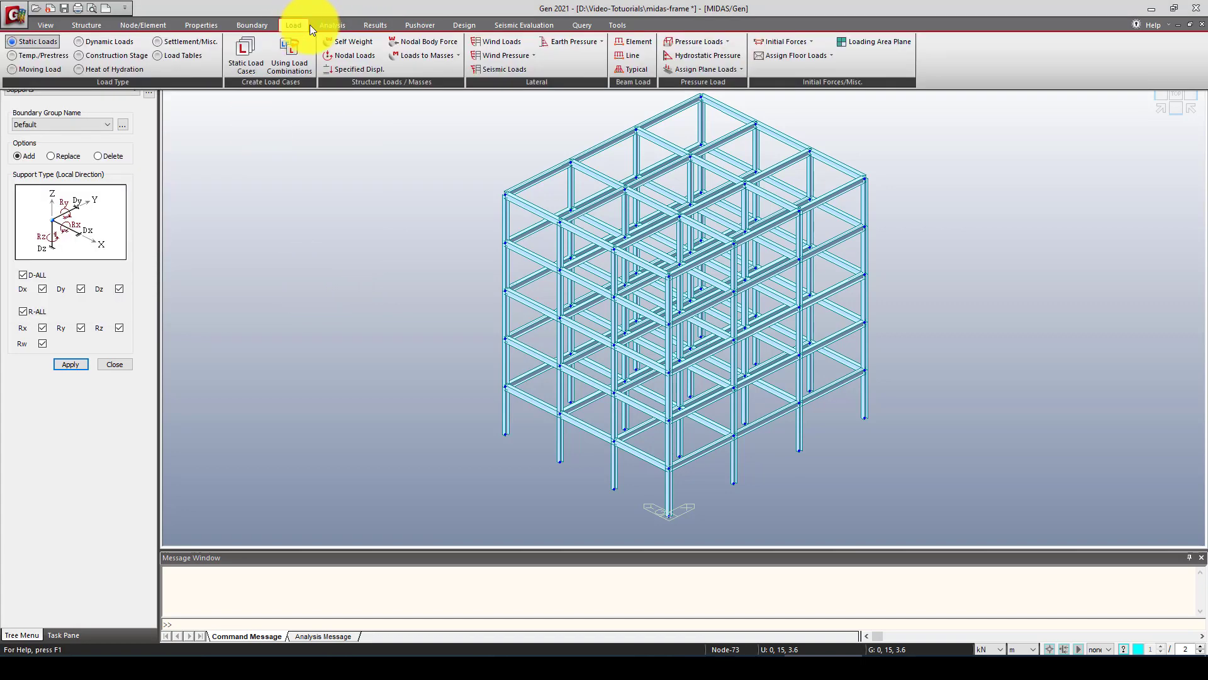
left_click(338, 40)
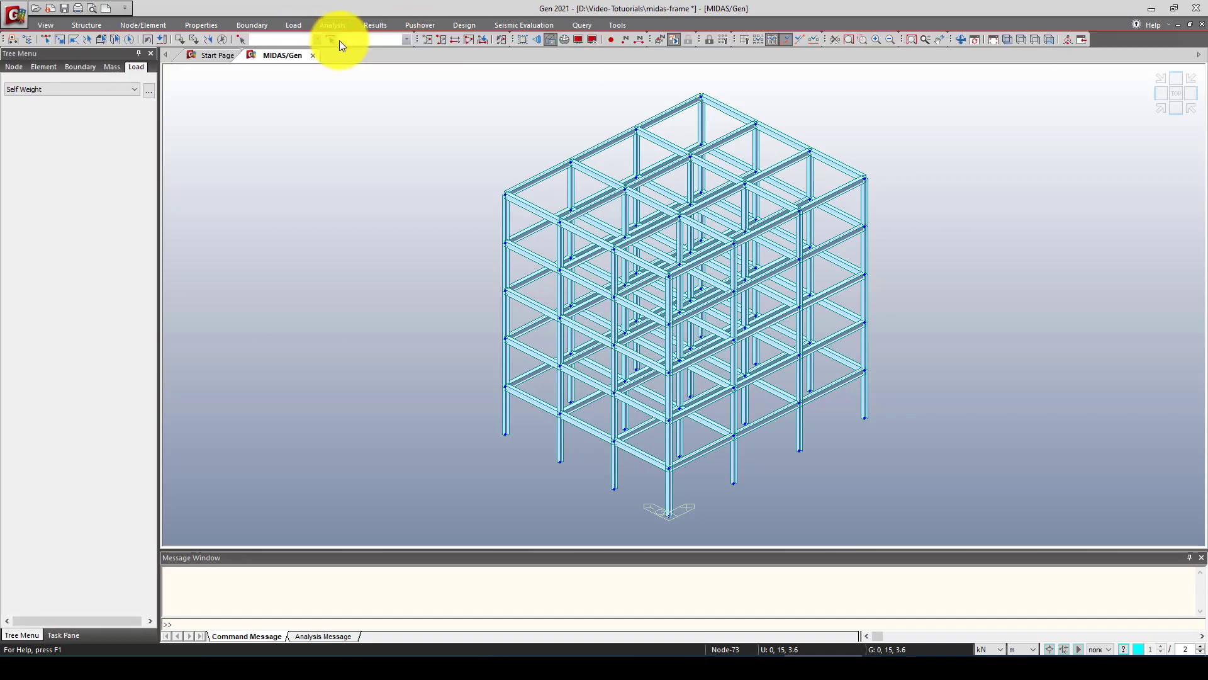
double_click(31, 300)
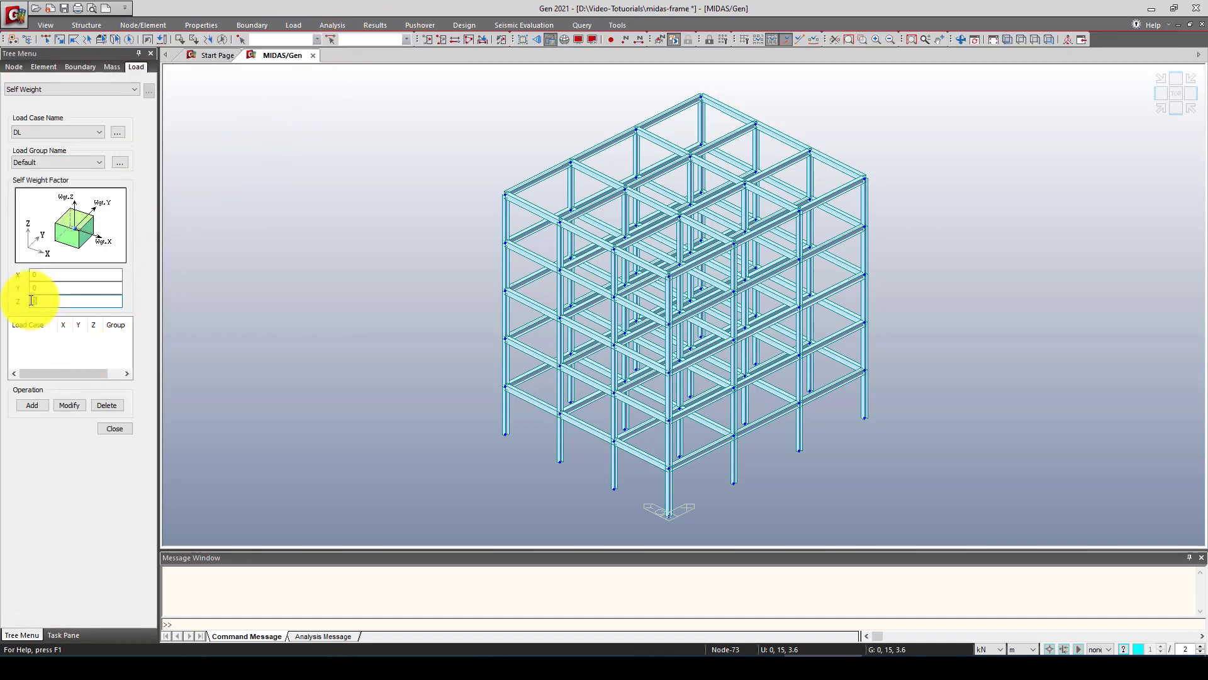
type("-1")
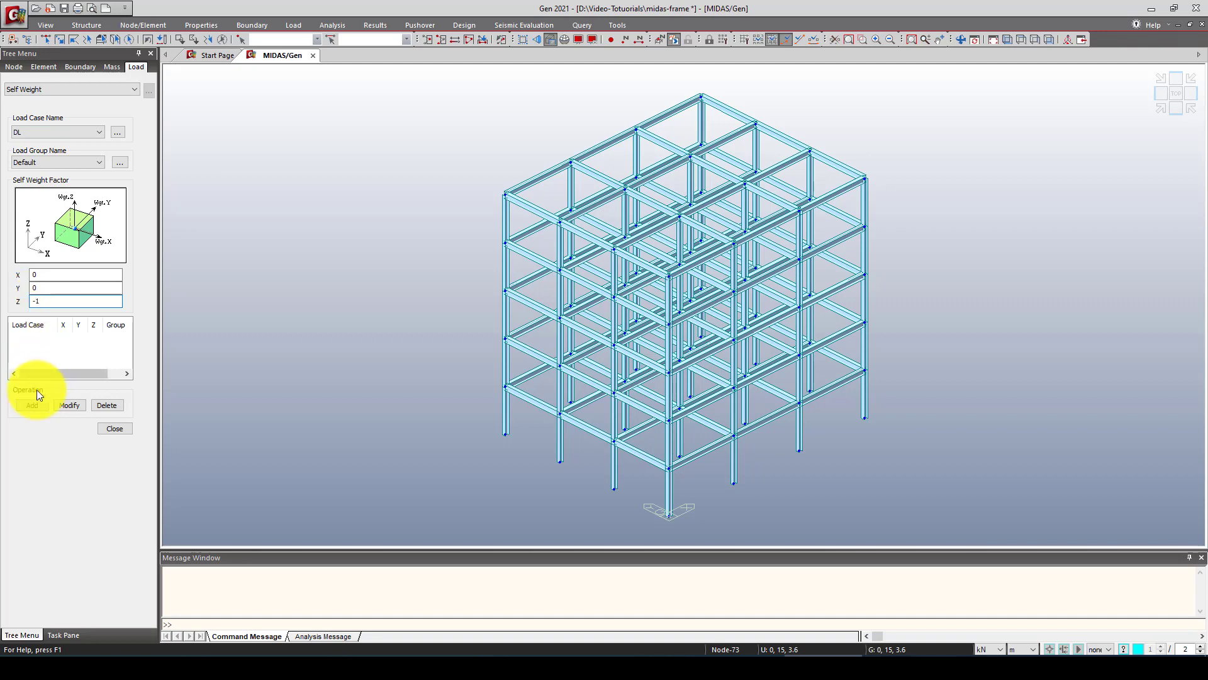
left_click(29, 402)
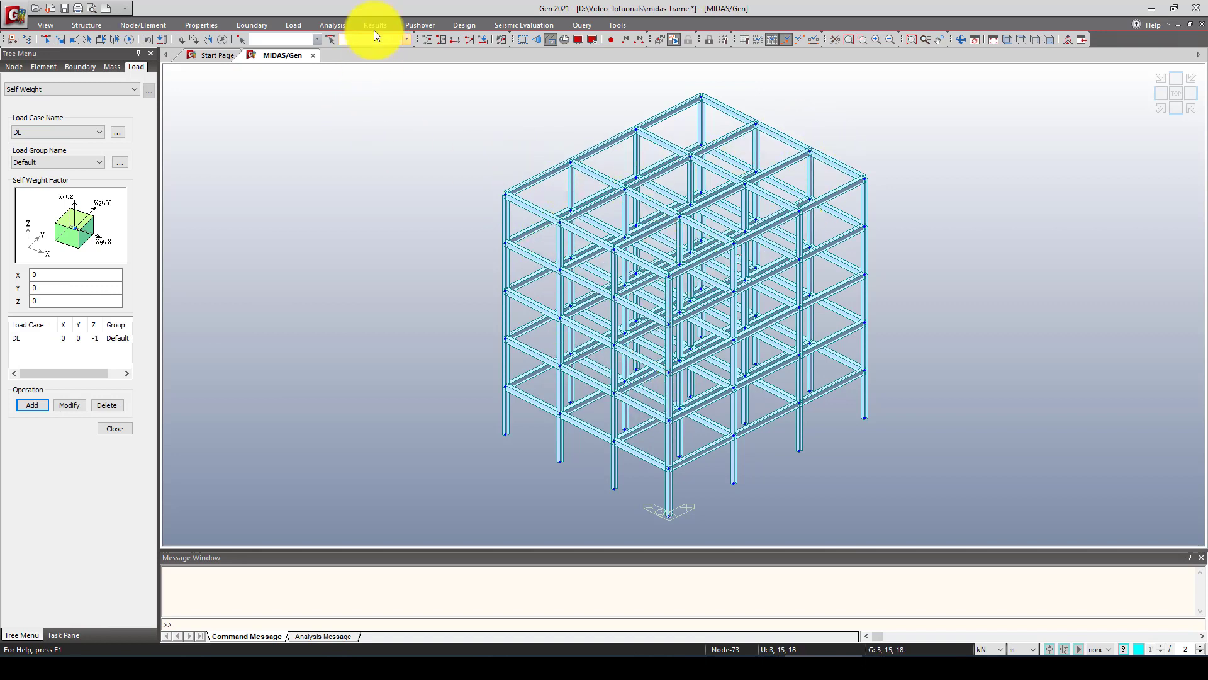
Create a floor load type named Roof-LL&DL with a DL floor load of -2 kN/m^2
left_click(293, 24)
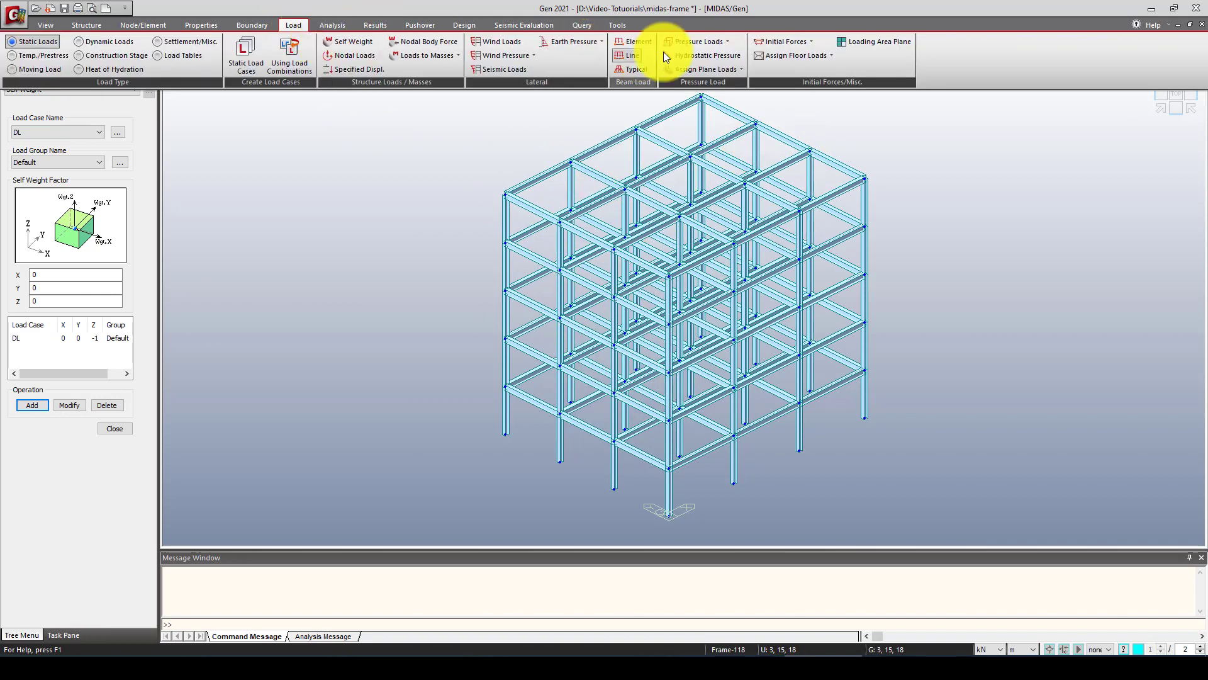
left_click(816, 55)
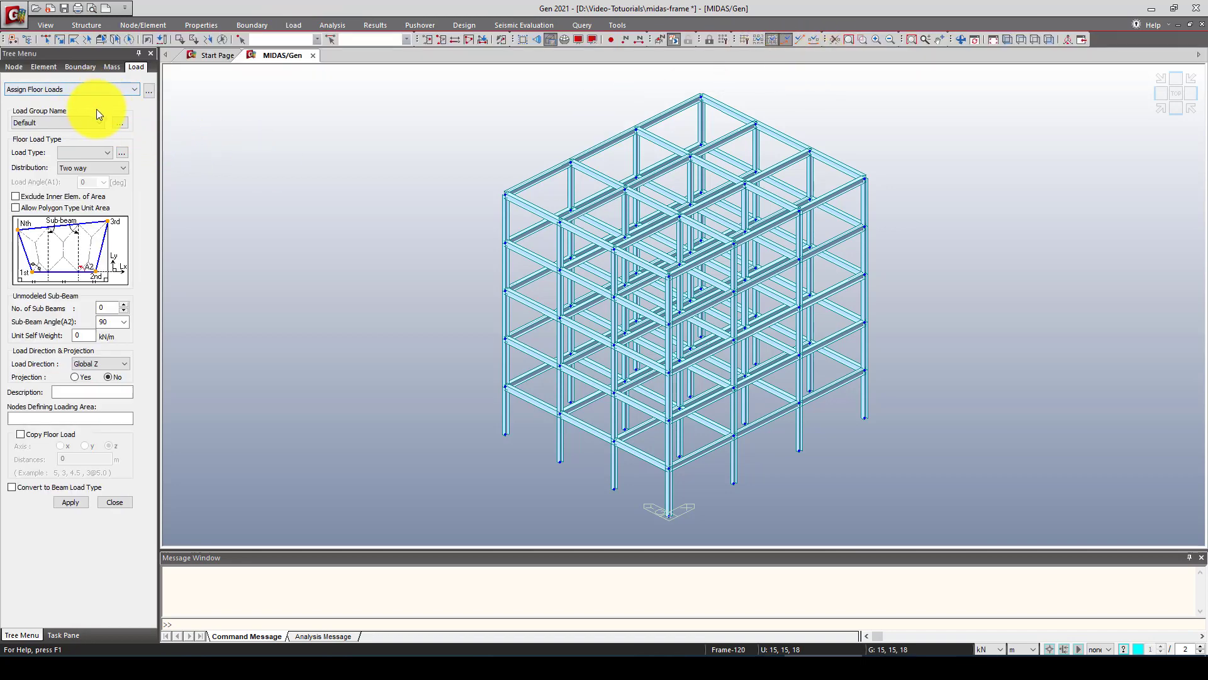
left_click(124, 152)
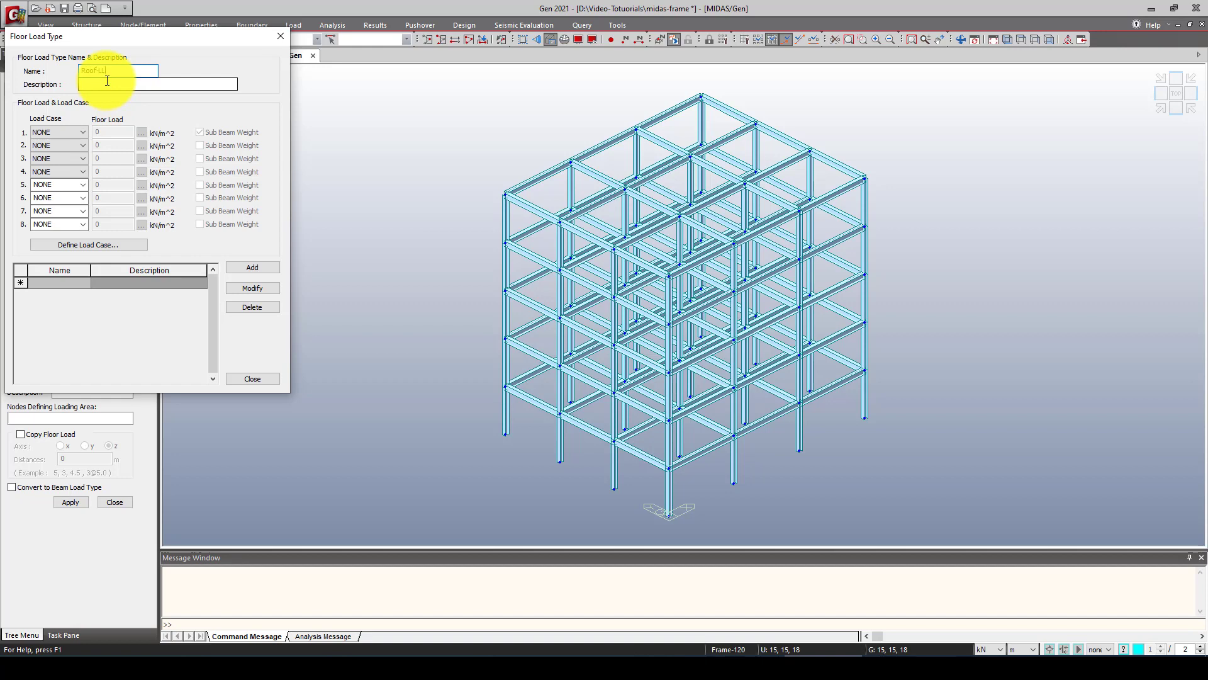
type("Roof-LL&DL")
left_click(49, 144)
left_click(44, 165)
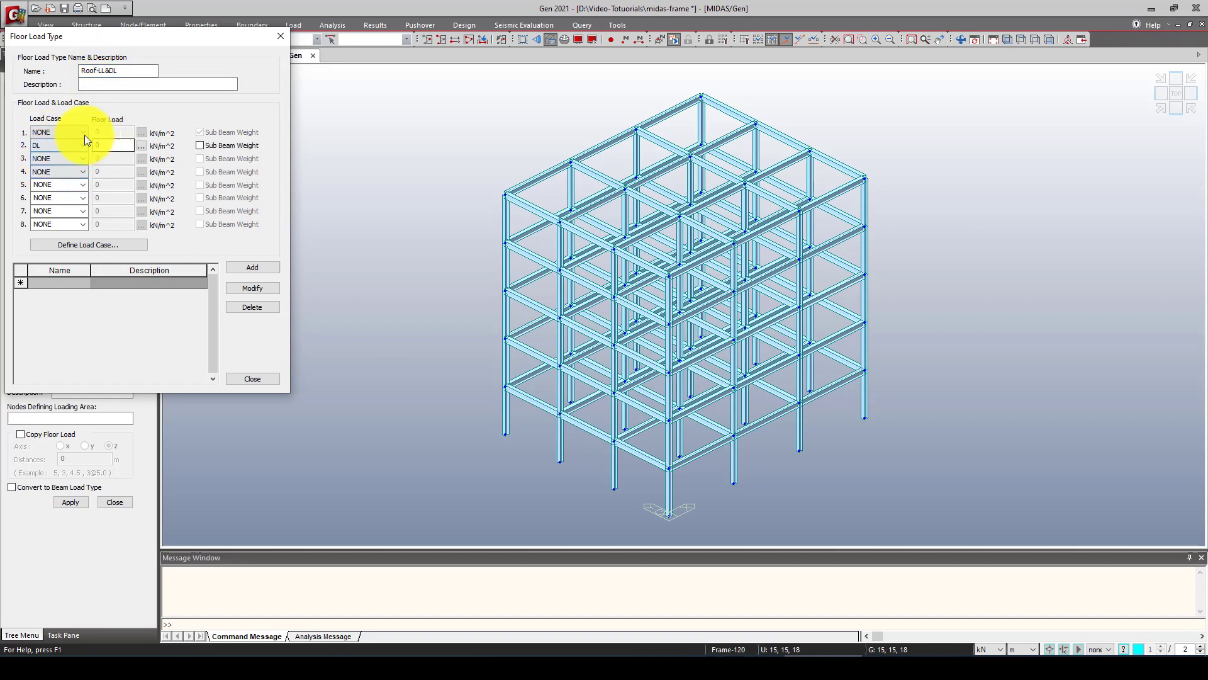
left_click(54, 130)
left_click(45, 142)
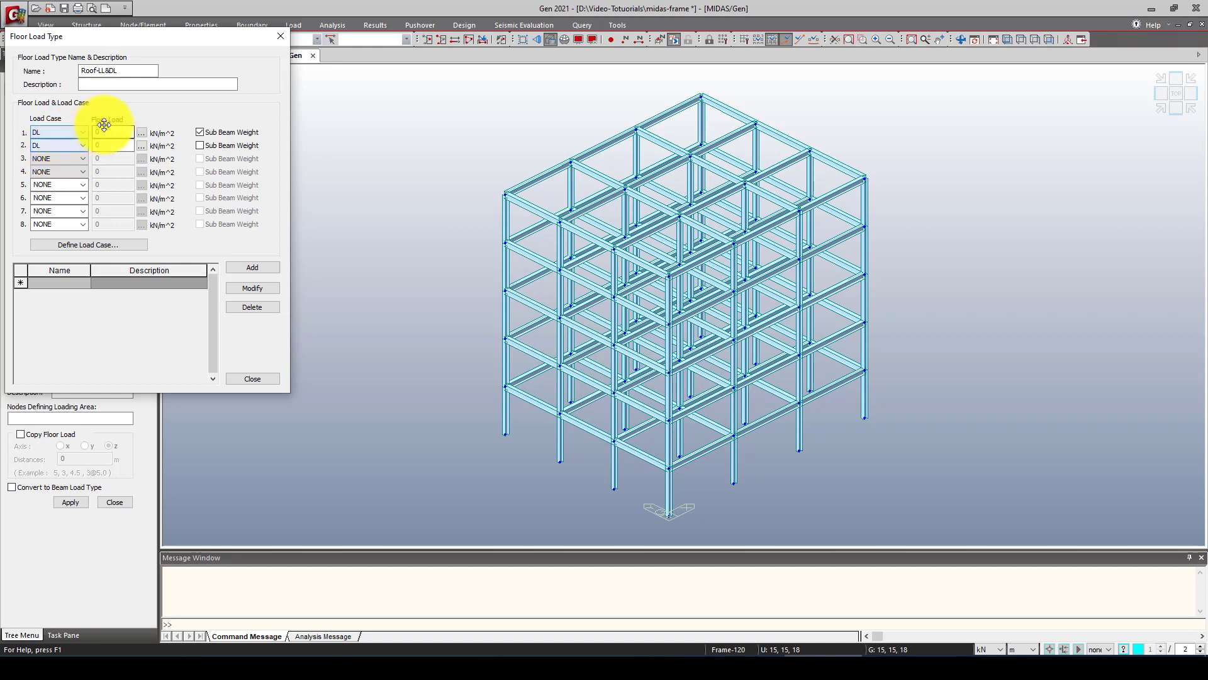
left_click_drag(112, 130, 90, 132)
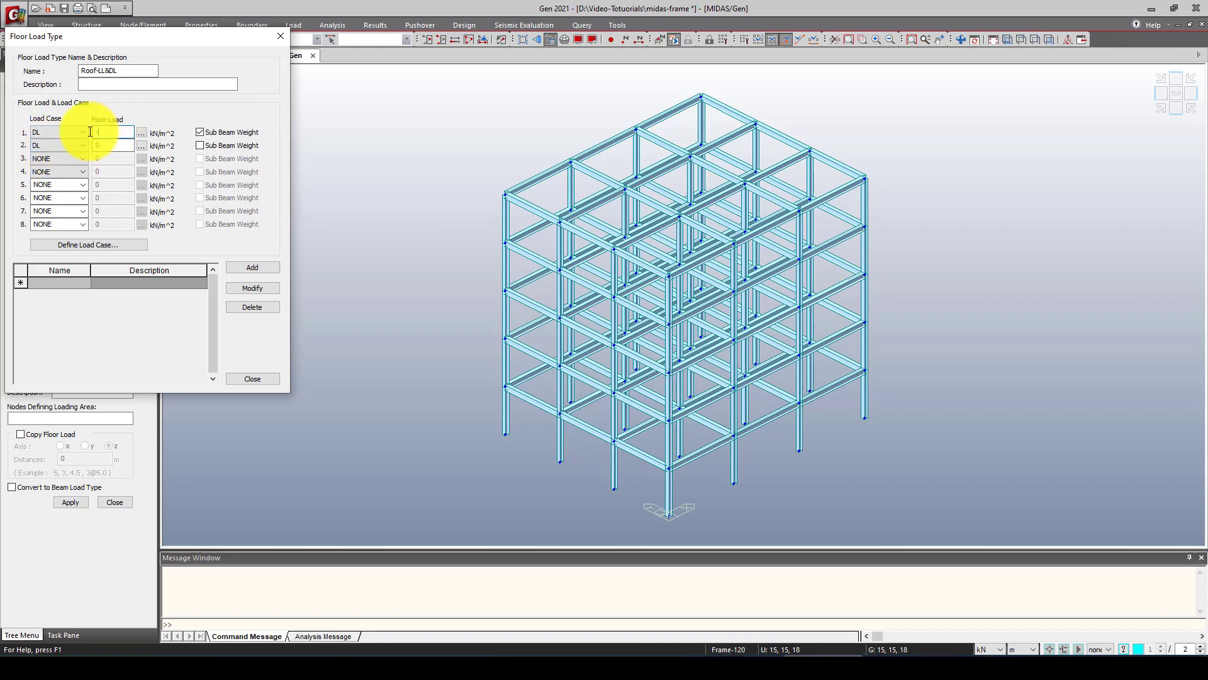
left_click(259, 267)
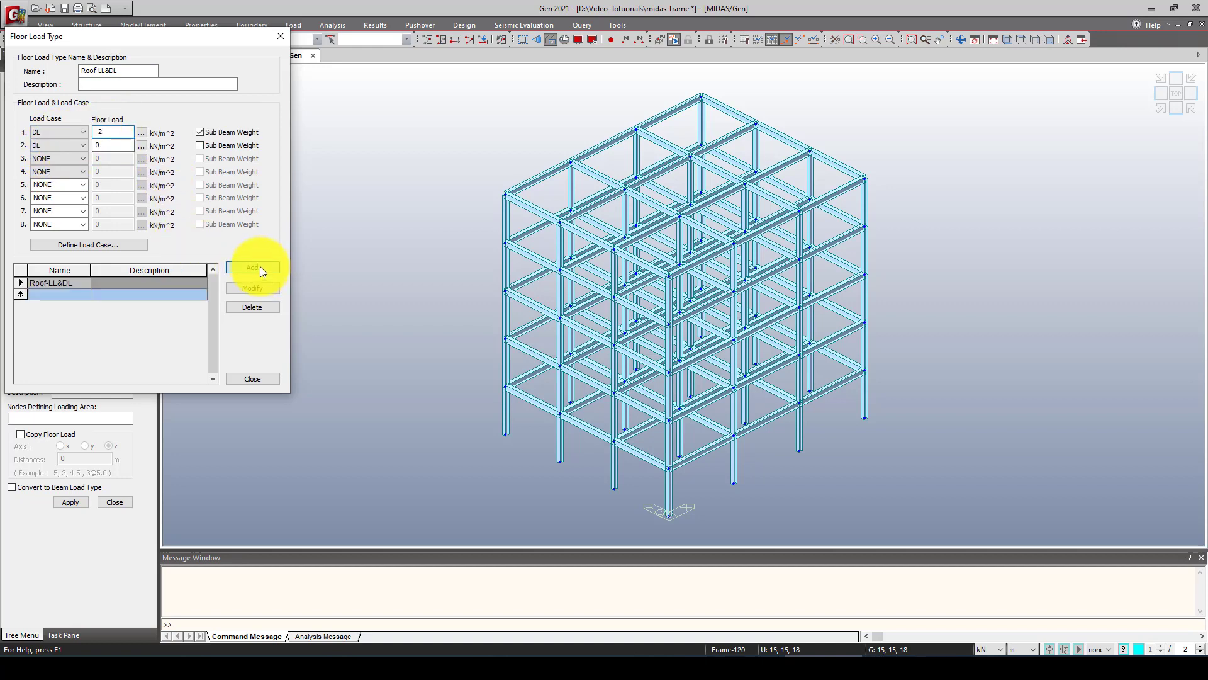
Set the second load of floor load type Roof-LL&DL to load case LL at -4 kN/m^2 and close the definition
left_click(59, 146)
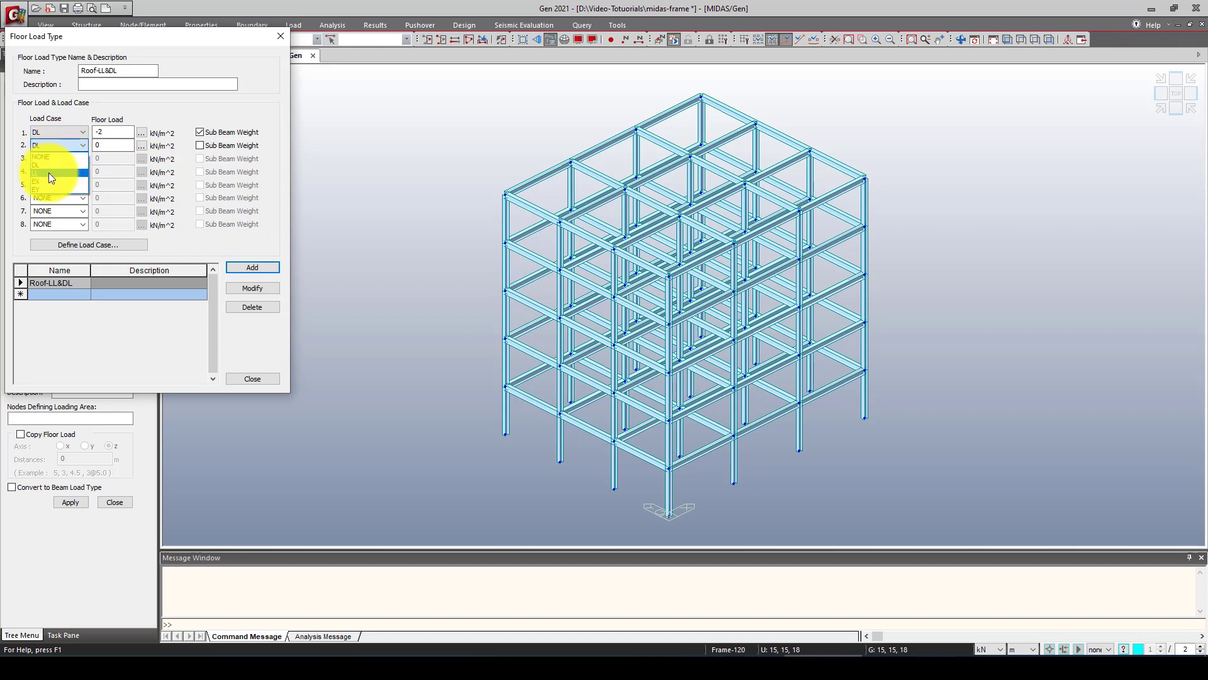
left_click(48, 172)
left_click(97, 147)
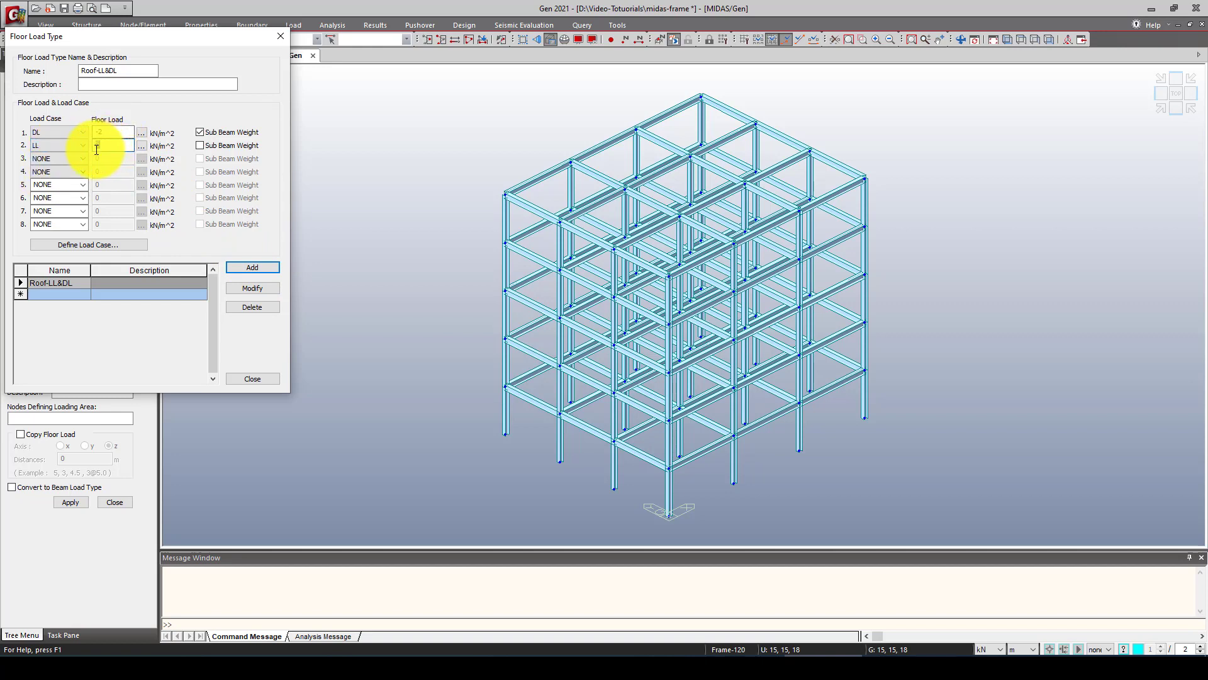
type("-4")
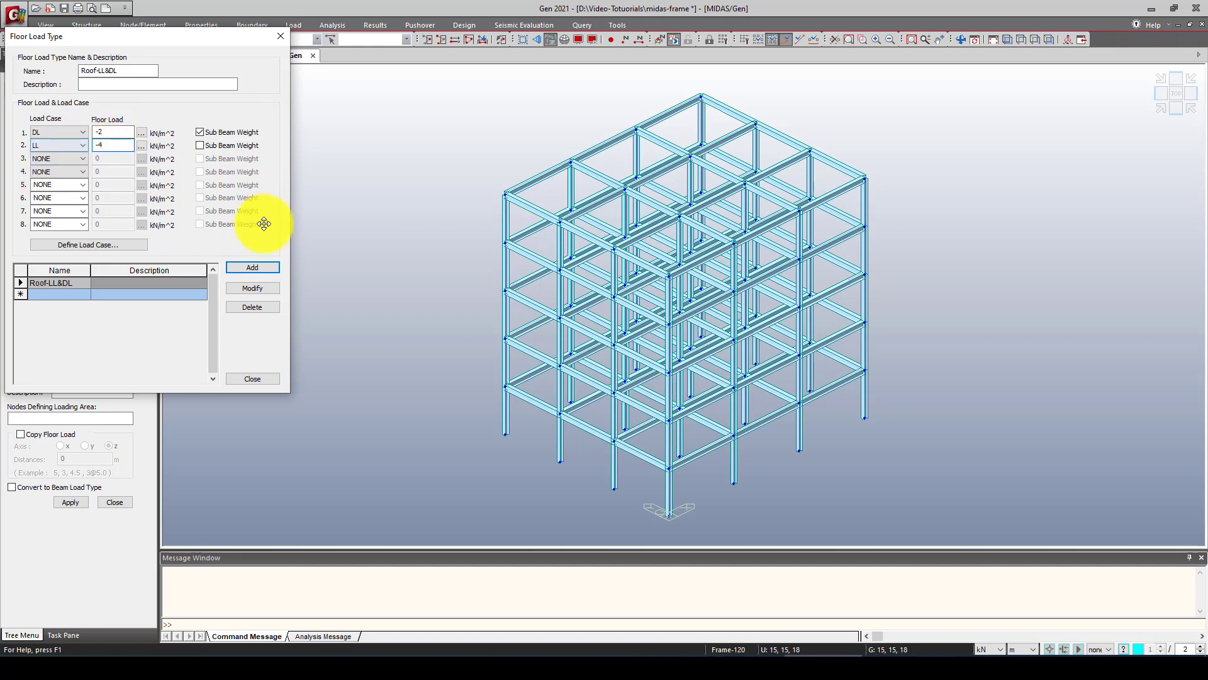
left_click(252, 266)
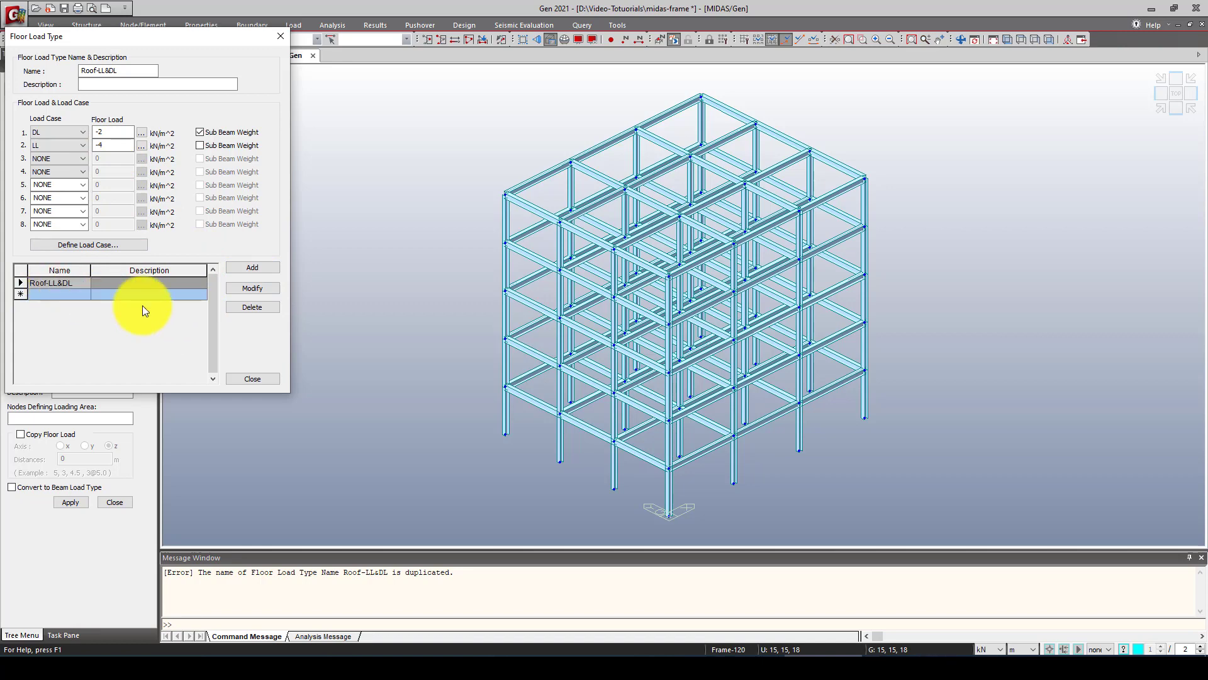
left_click(251, 379)
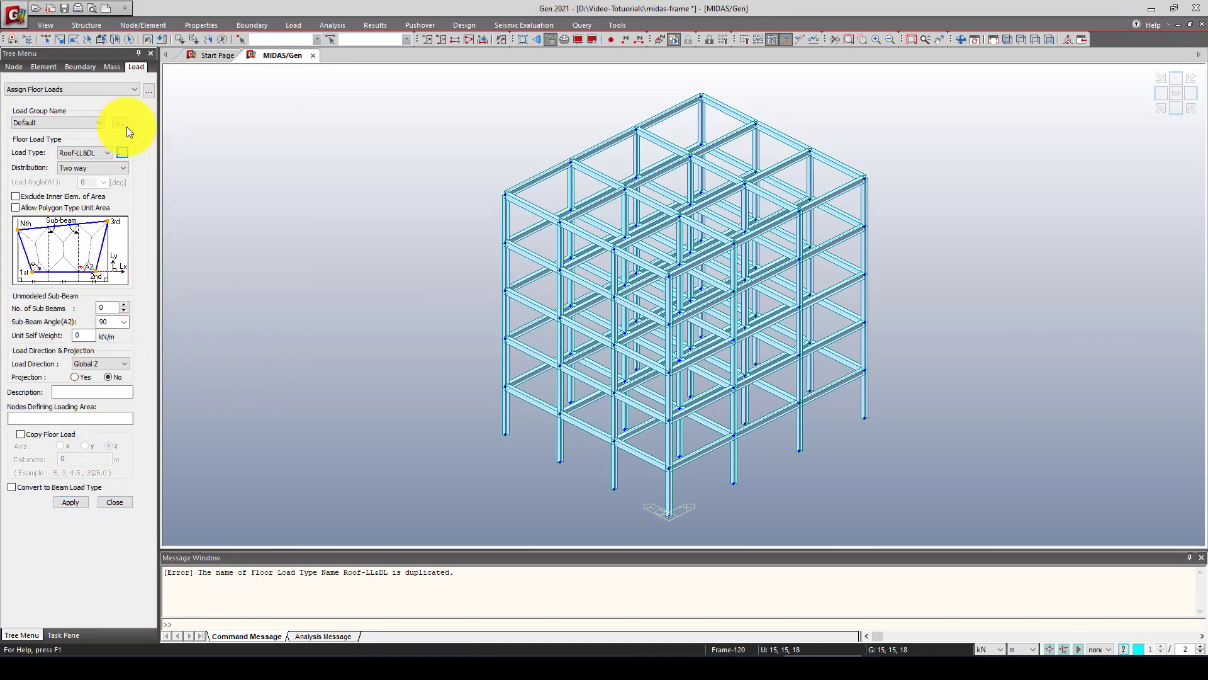
Choose the floor load type Roof-LL&DL with Two way distribution for the floor load assignment
left_click(93, 167)
left_click(93, 167)
left_click(81, 152)
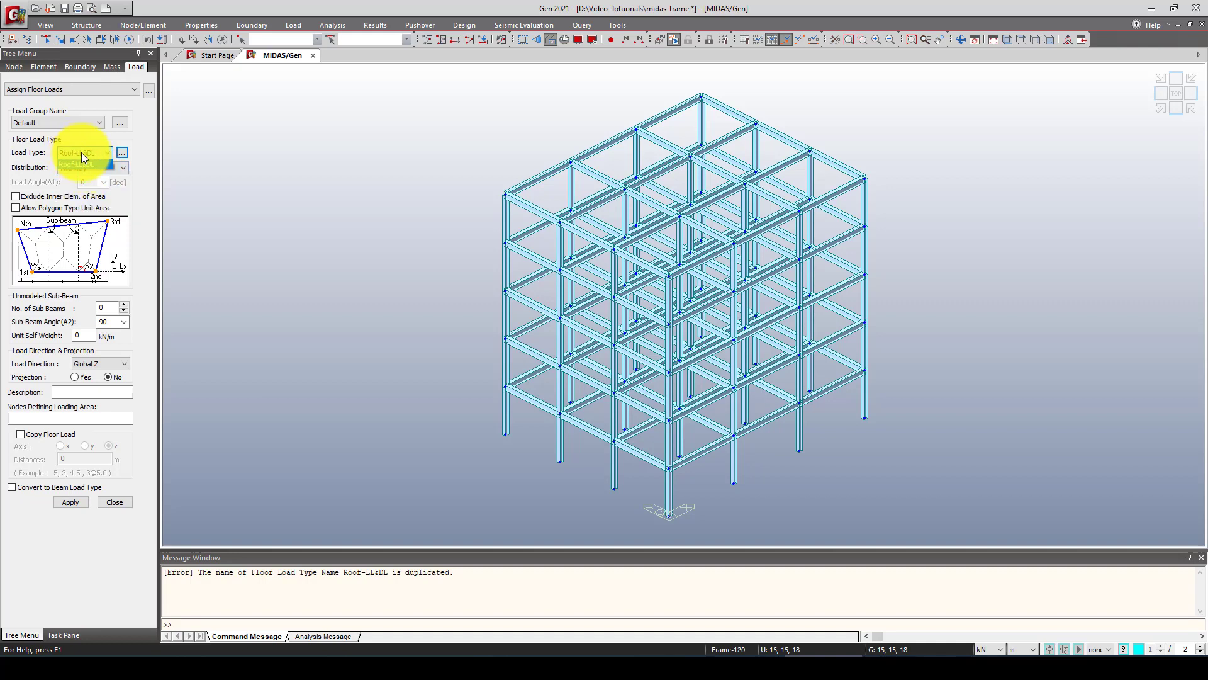
left_click(85, 165)
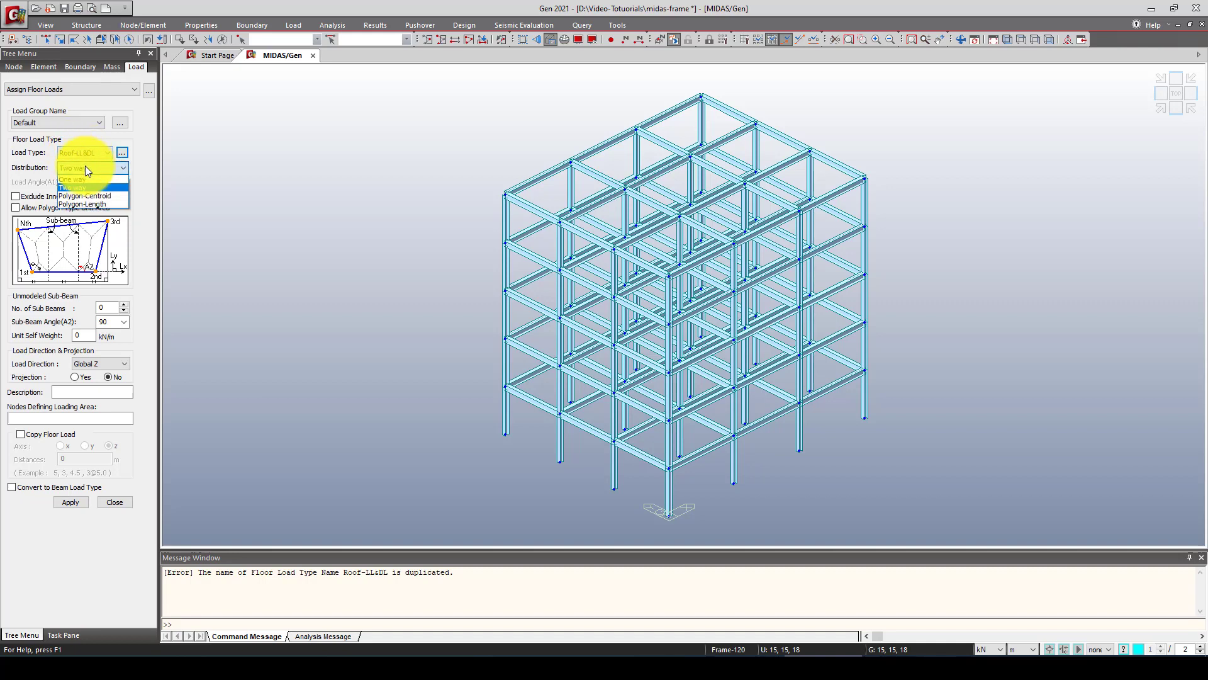
Window-select the lowest floor's beams in the front view and activate only them, shown in isometric view
left_click(1179, 111)
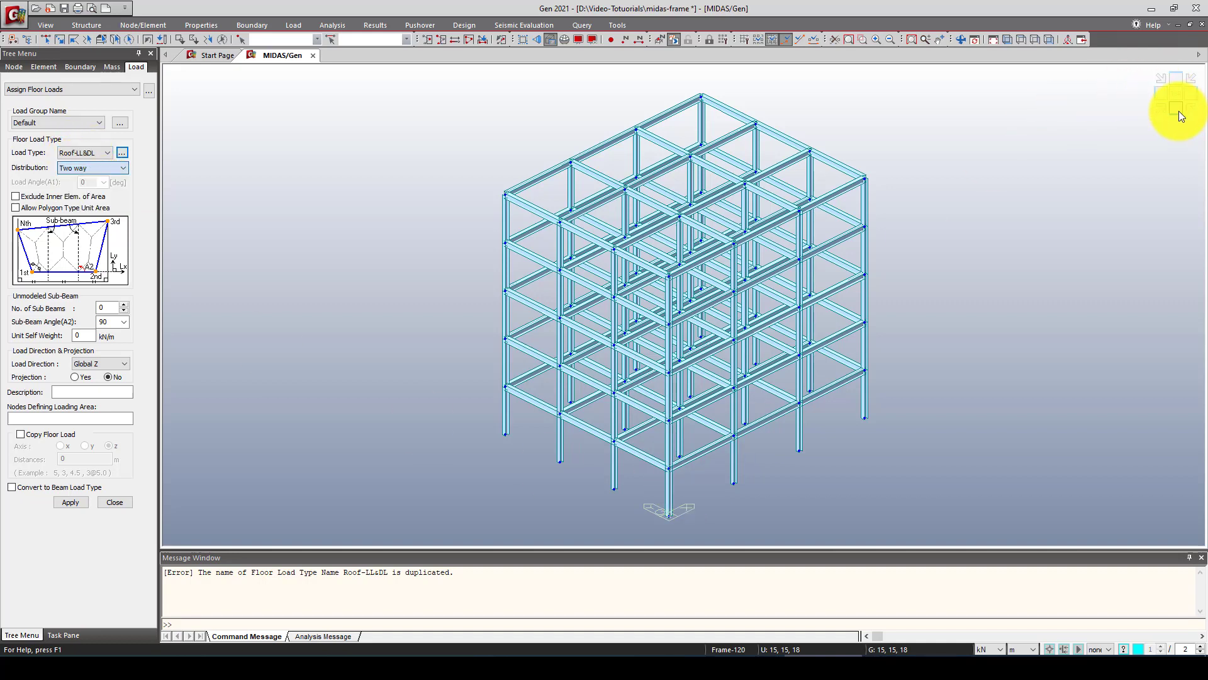
left_click(1174, 111)
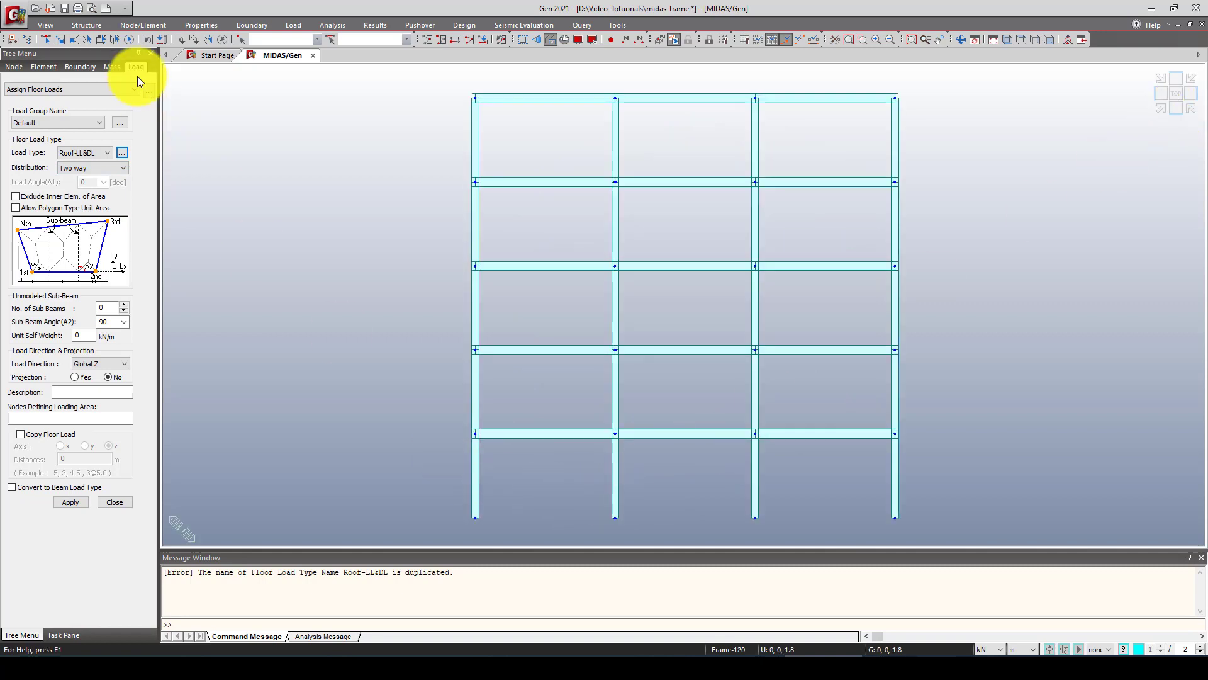
left_click(47, 39)
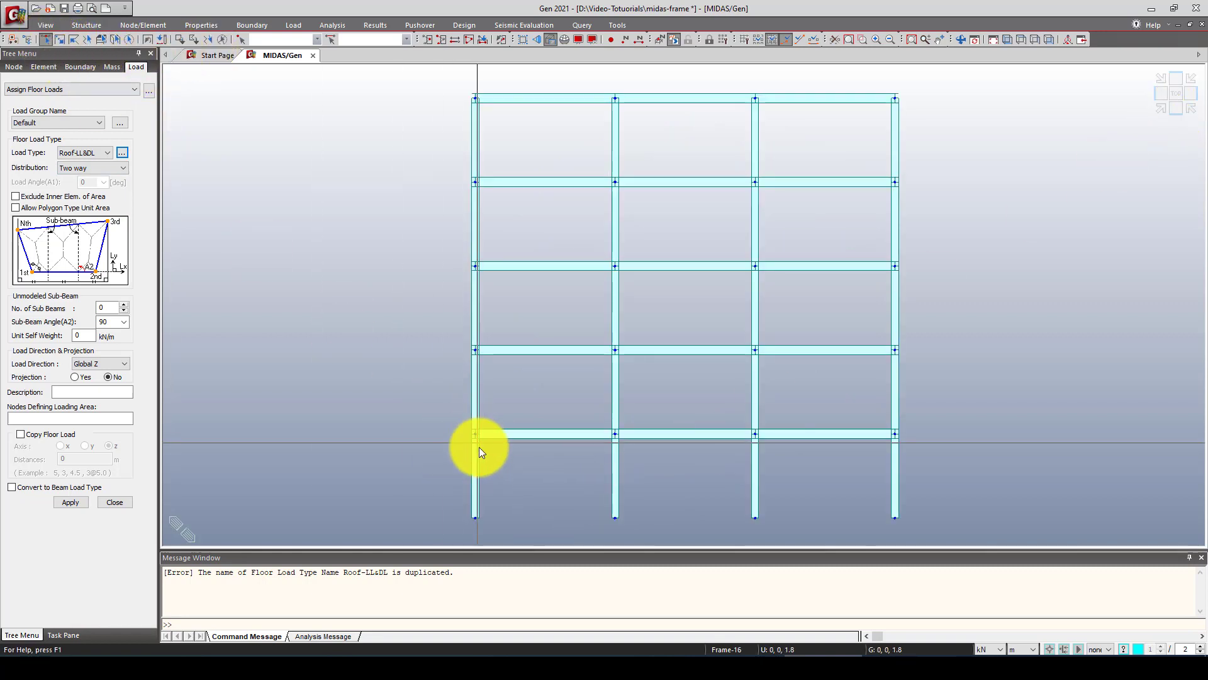
left_click_drag(432, 406, 924, 457)
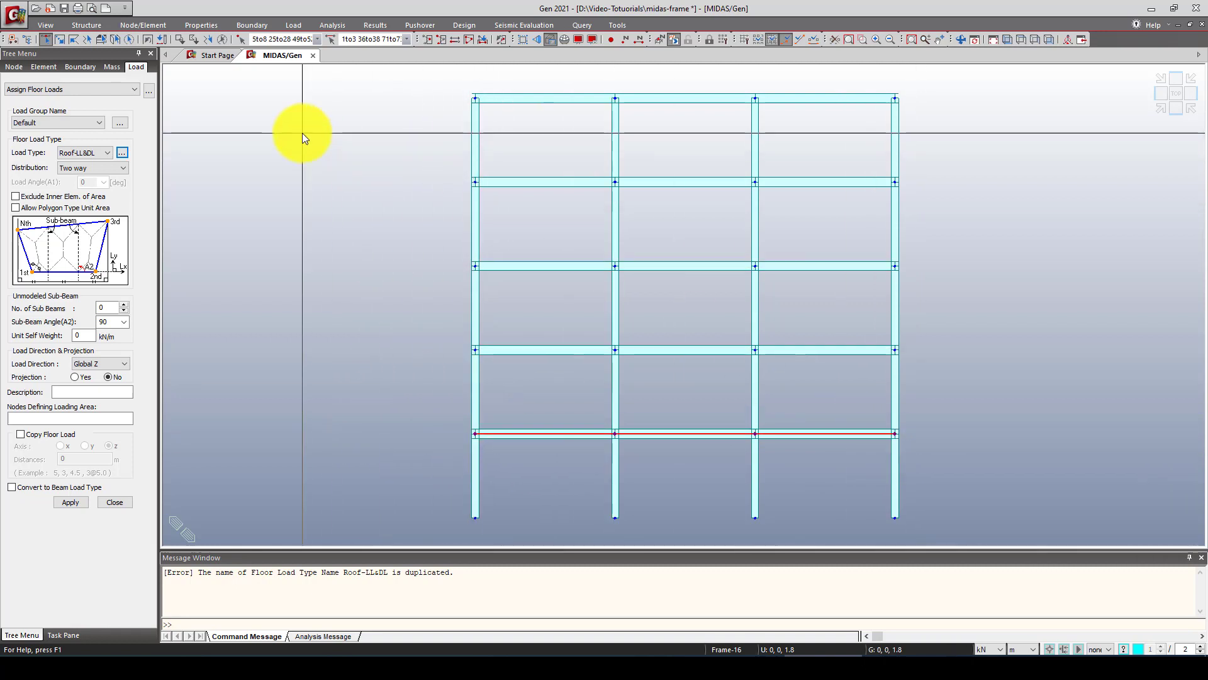
left_click(425, 39)
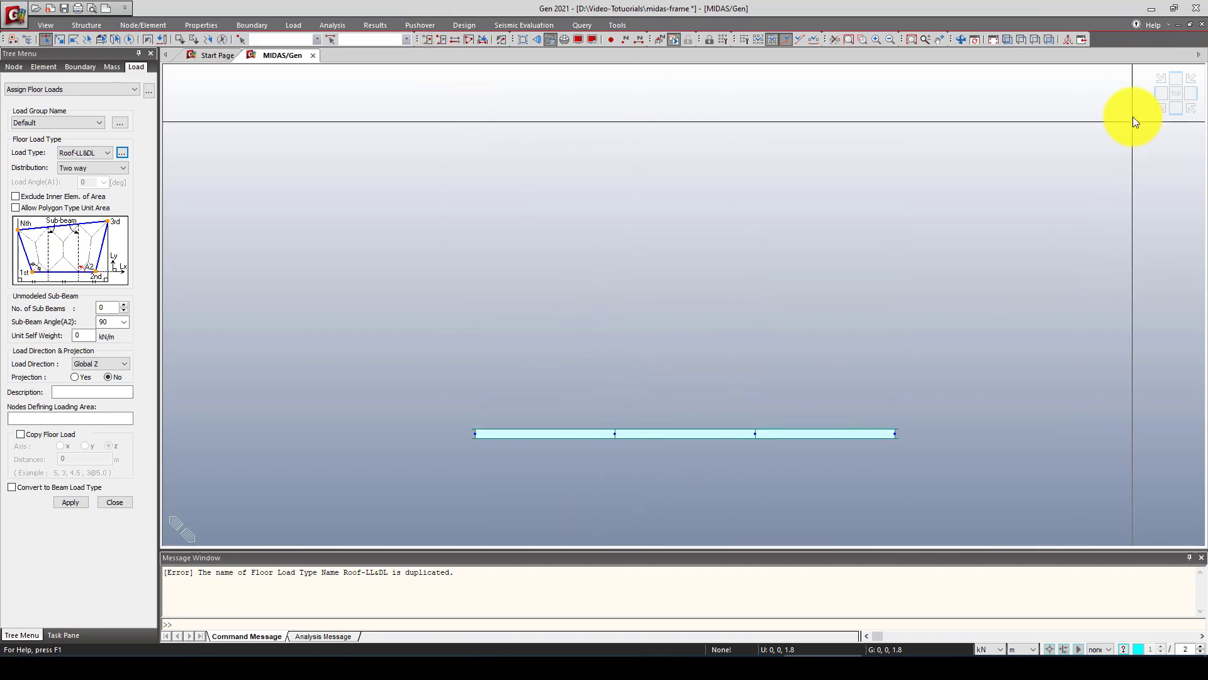
left_click(1161, 107)
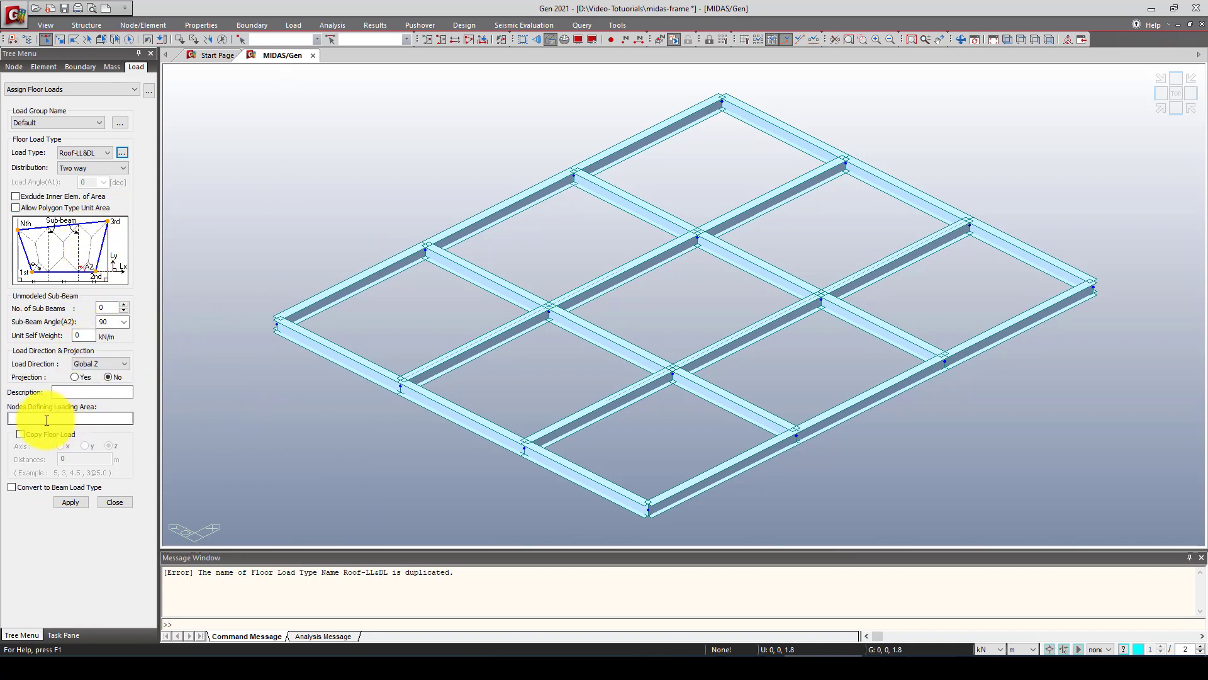
left_click(110, 168)
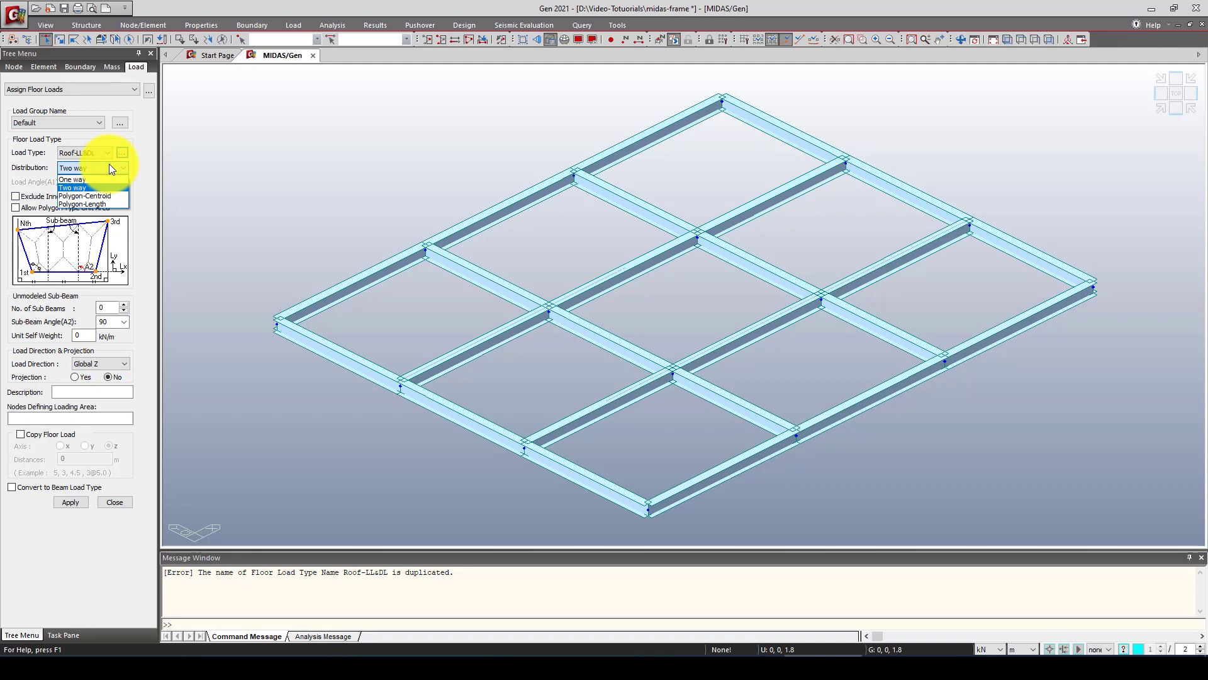
left_click(108, 164)
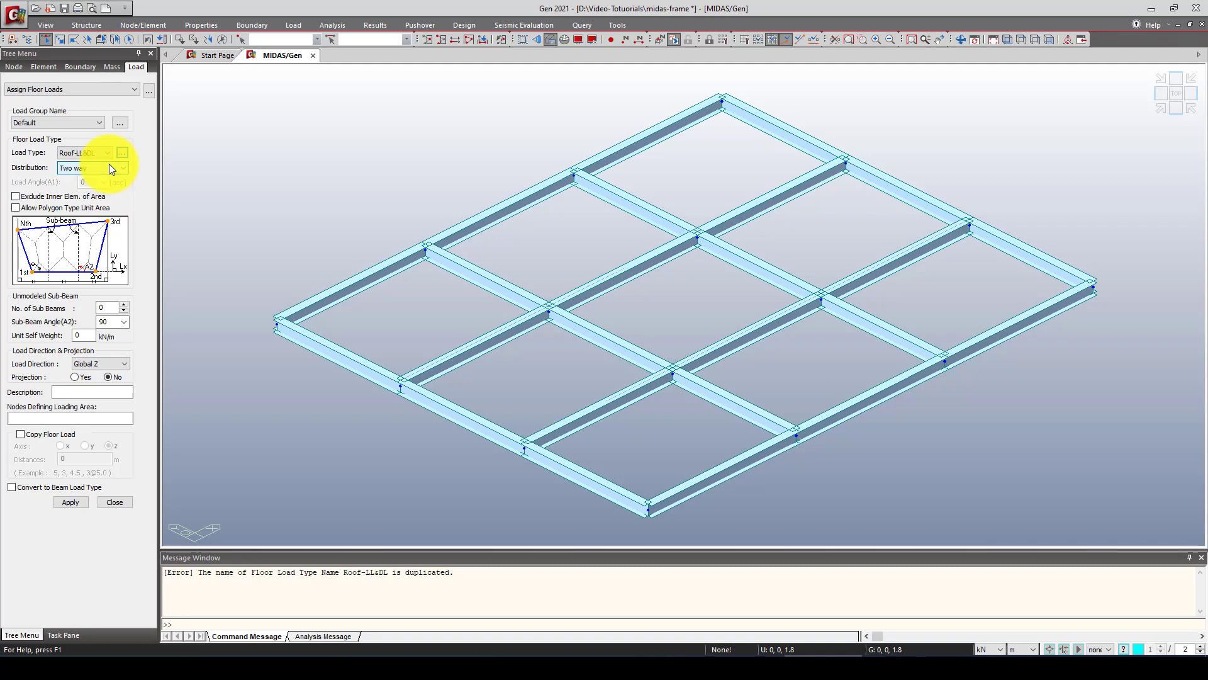
left_click(24, 420)
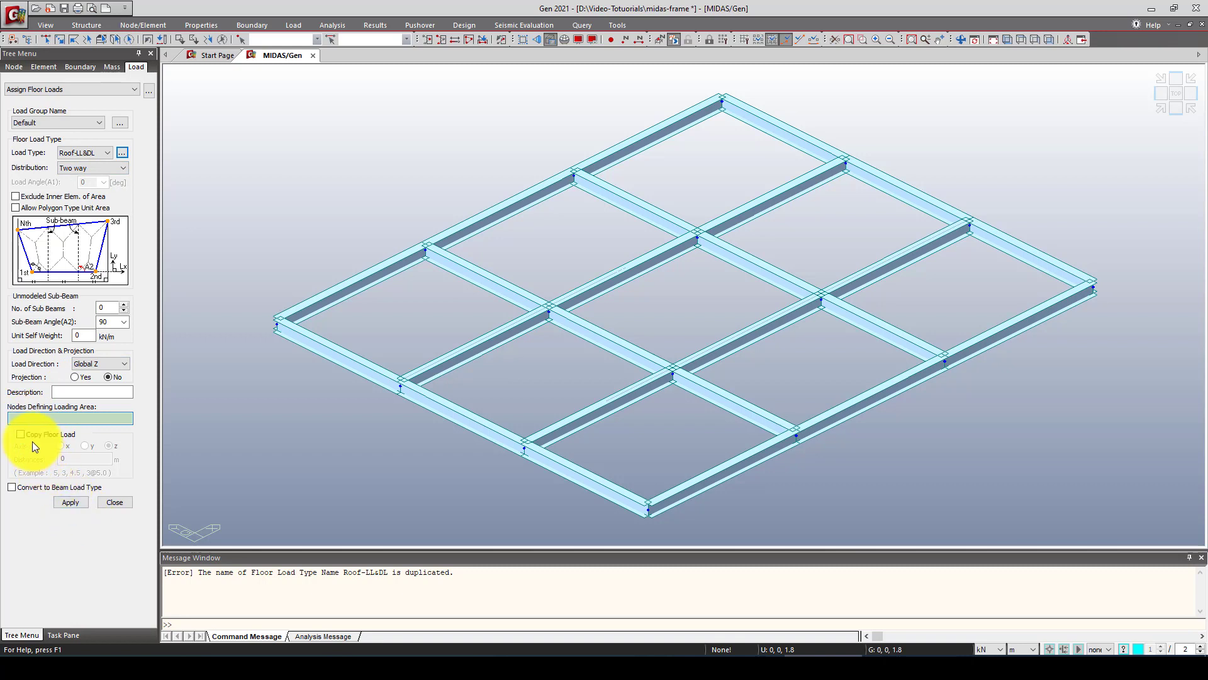
left_click(25, 435)
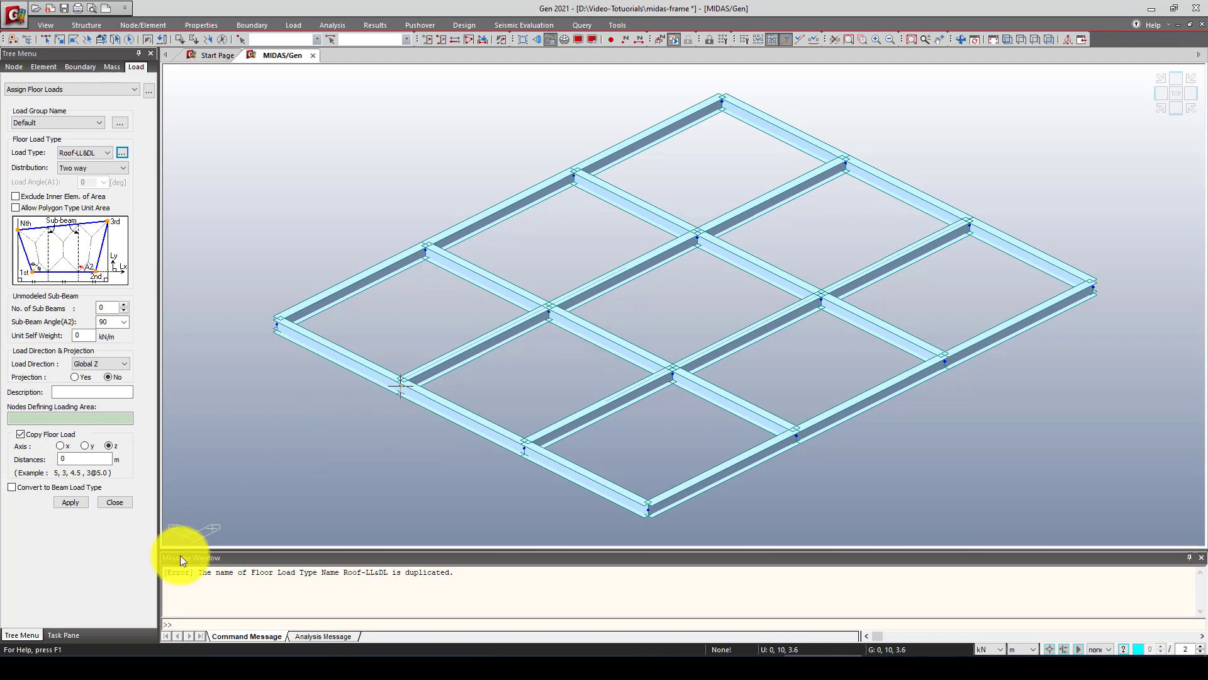
left_click_drag(68, 459, 54, 460)
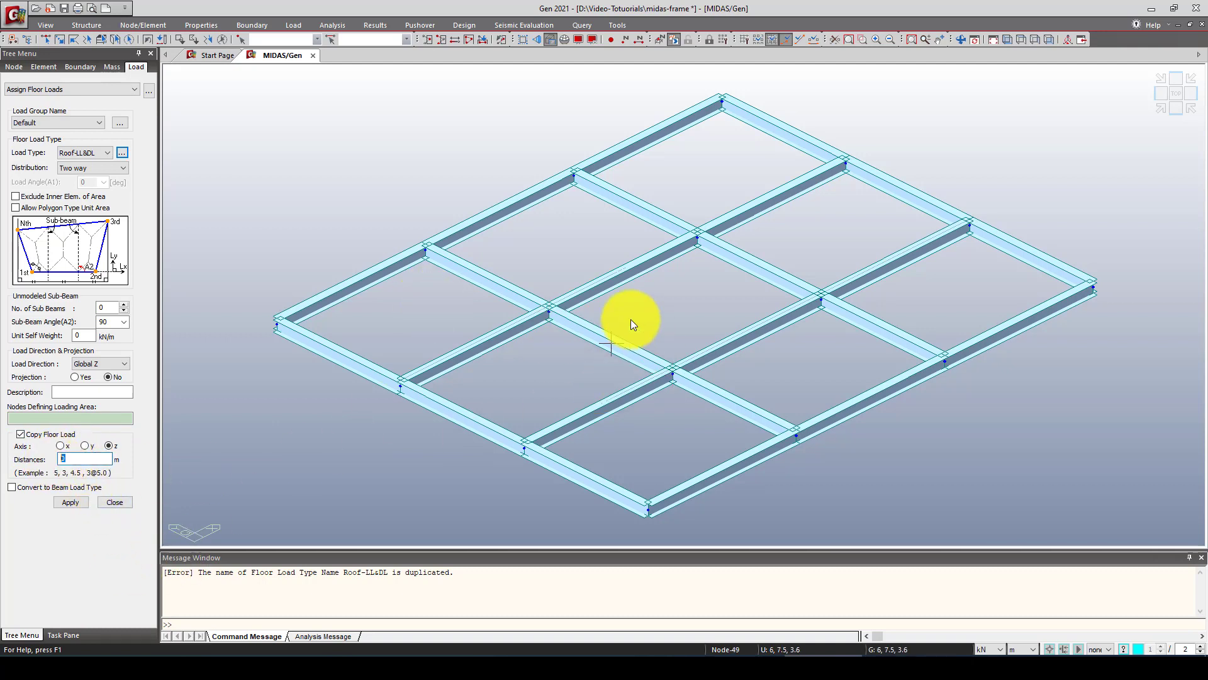
type("3.6")
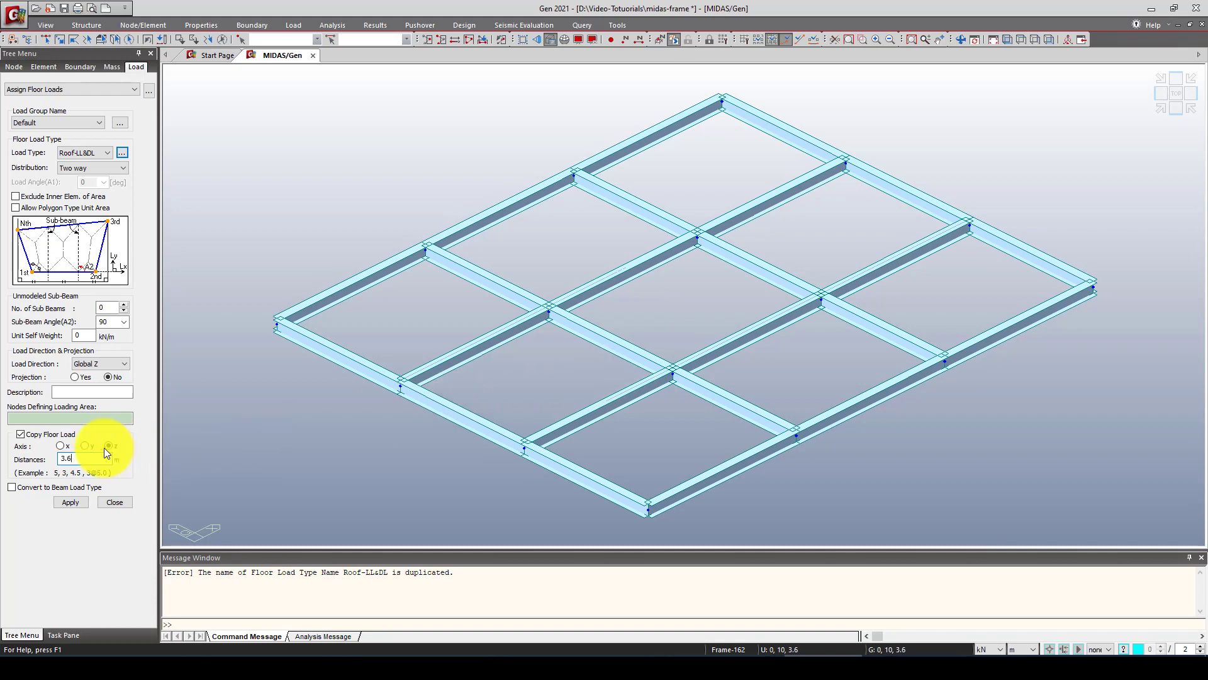
left_click_drag(80, 459, 59, 459)
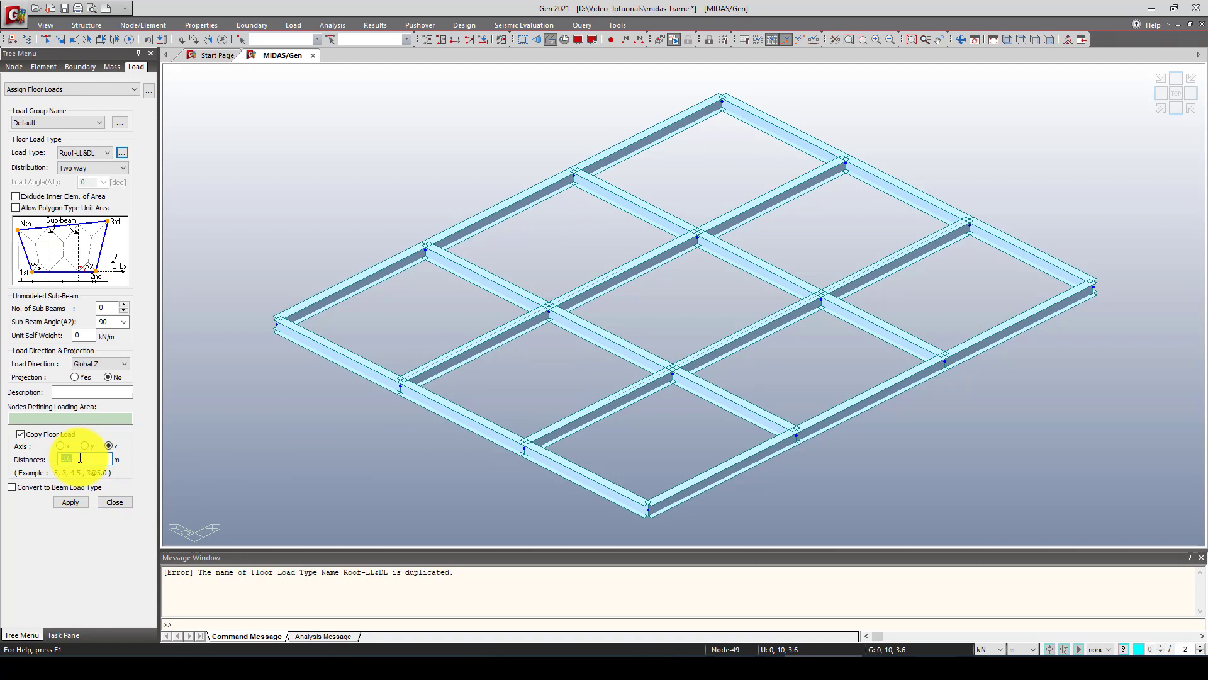
type("4@3.6")
Assign the Roof-LL&DL floor load to the corner bay bounded by nodes 73, 74, 50 and 49
left_click(25, 417)
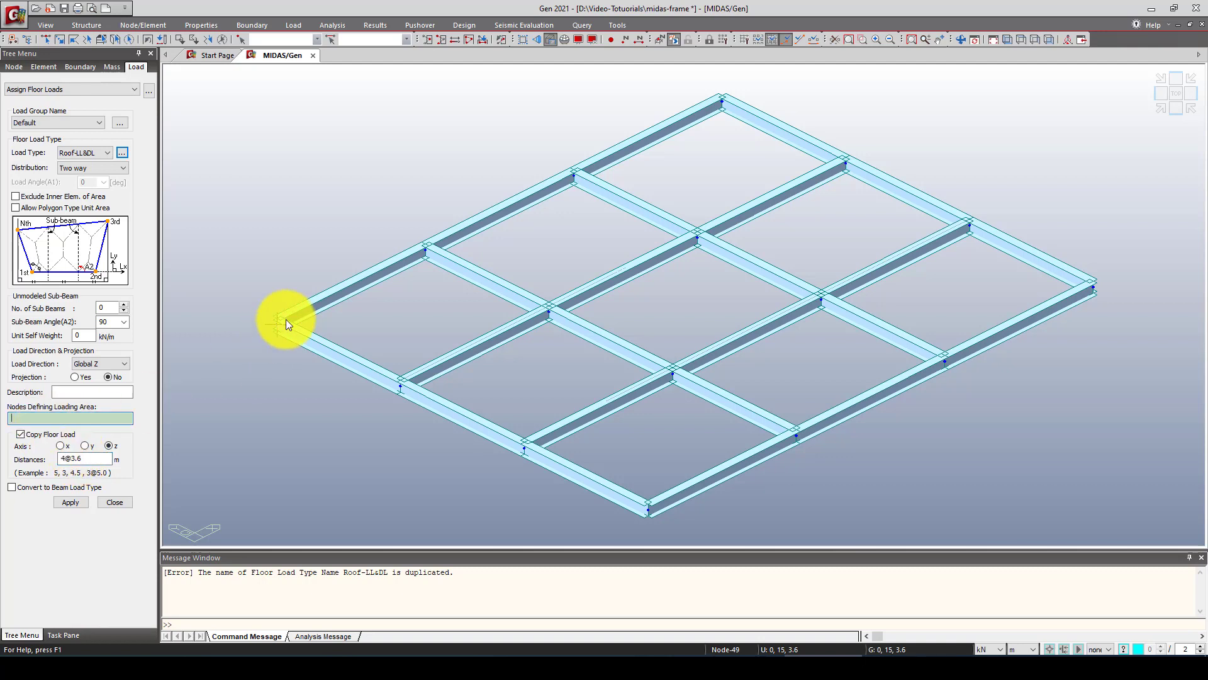
left_click(282, 320)
left_click(423, 250)
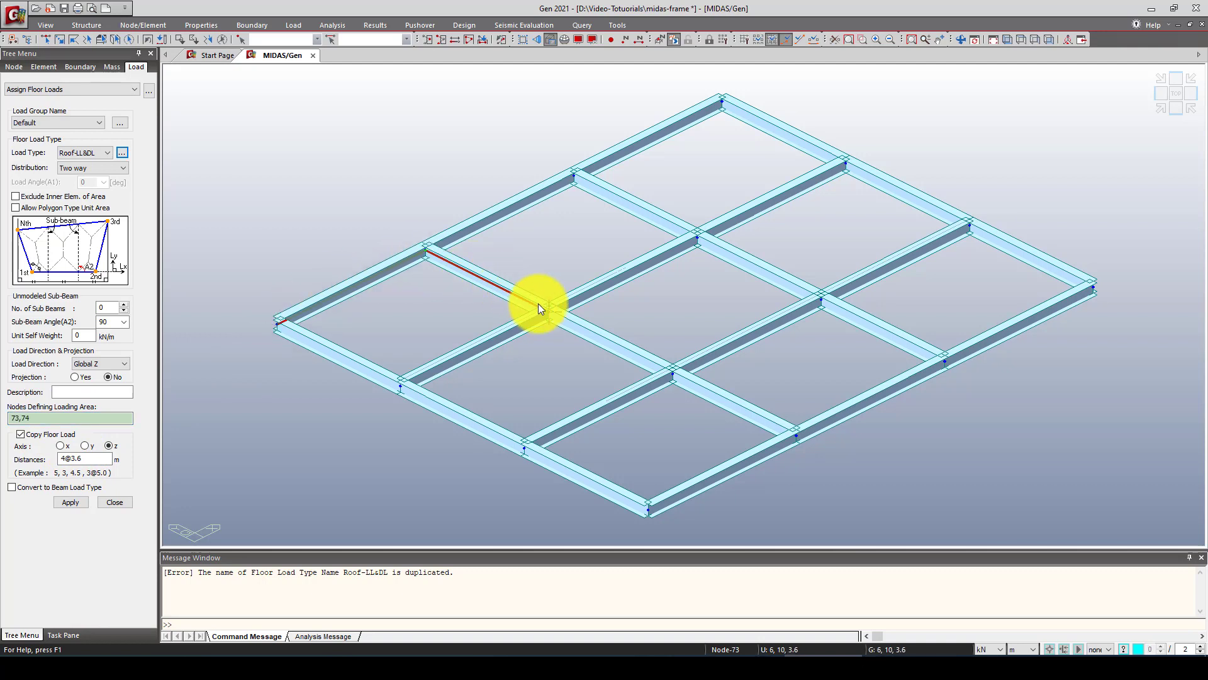
left_click(521, 325)
left_click(387, 383)
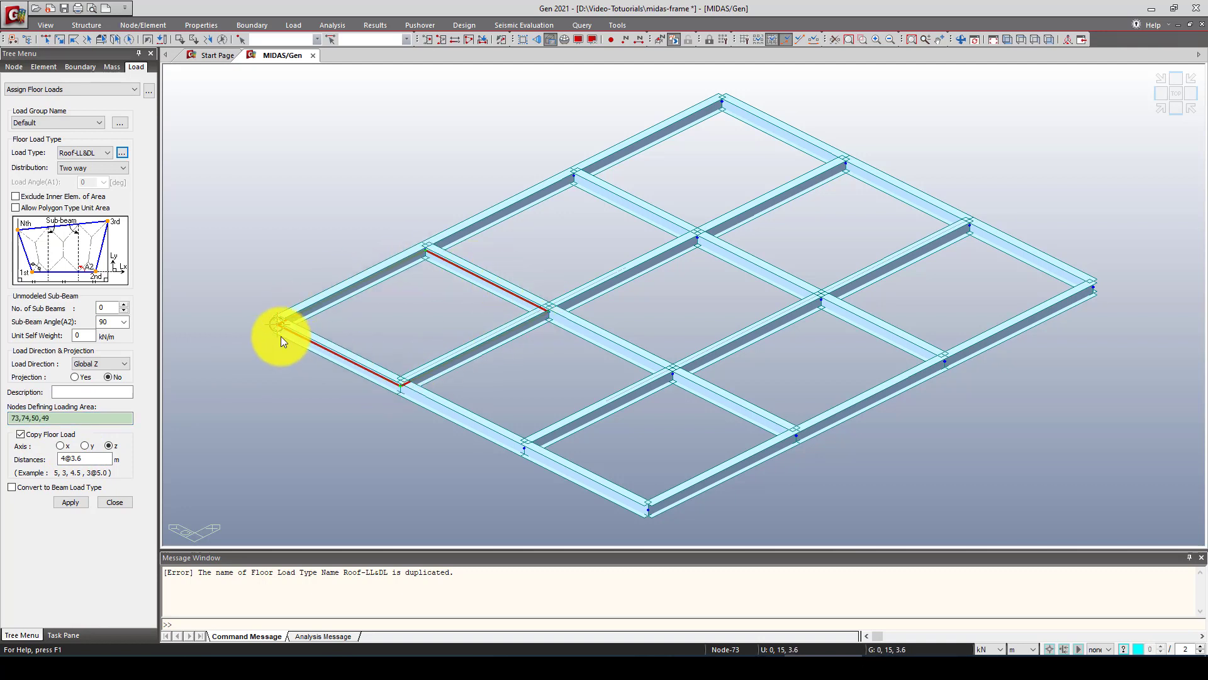
left_click(281, 335)
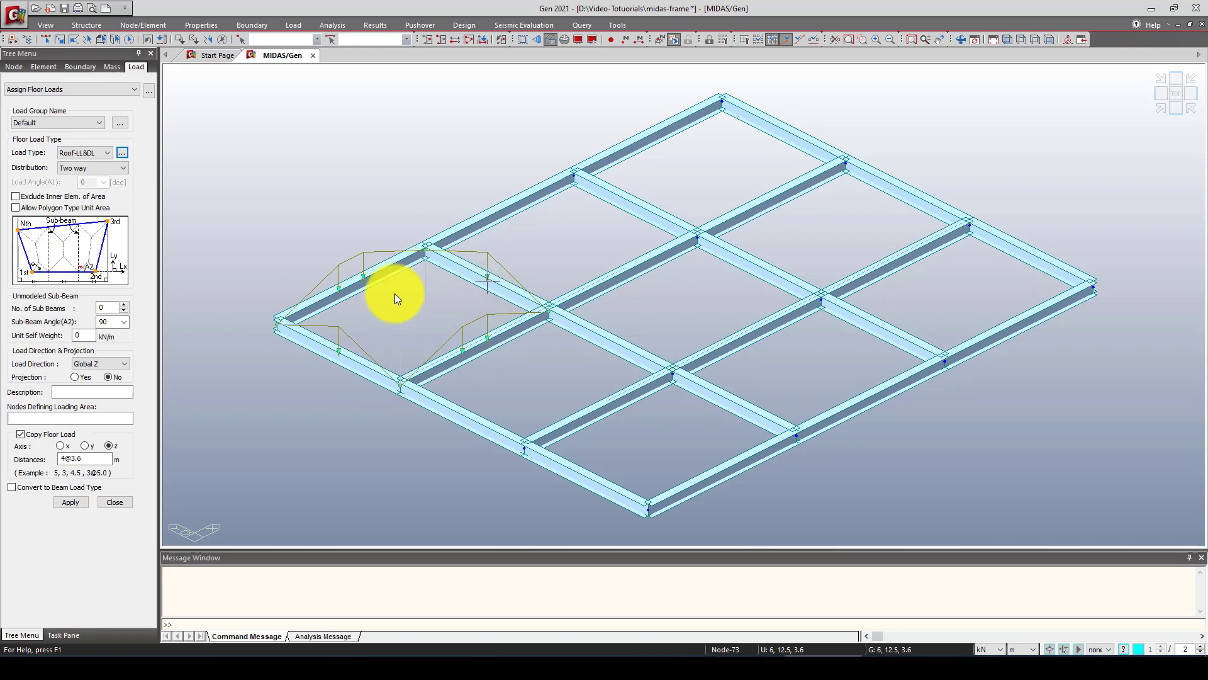
Assign the Roof-LL&DL floor load to the other two bays of the Y 10 to 15 m row, picking each bay's corner nodes
left_click(426, 254)
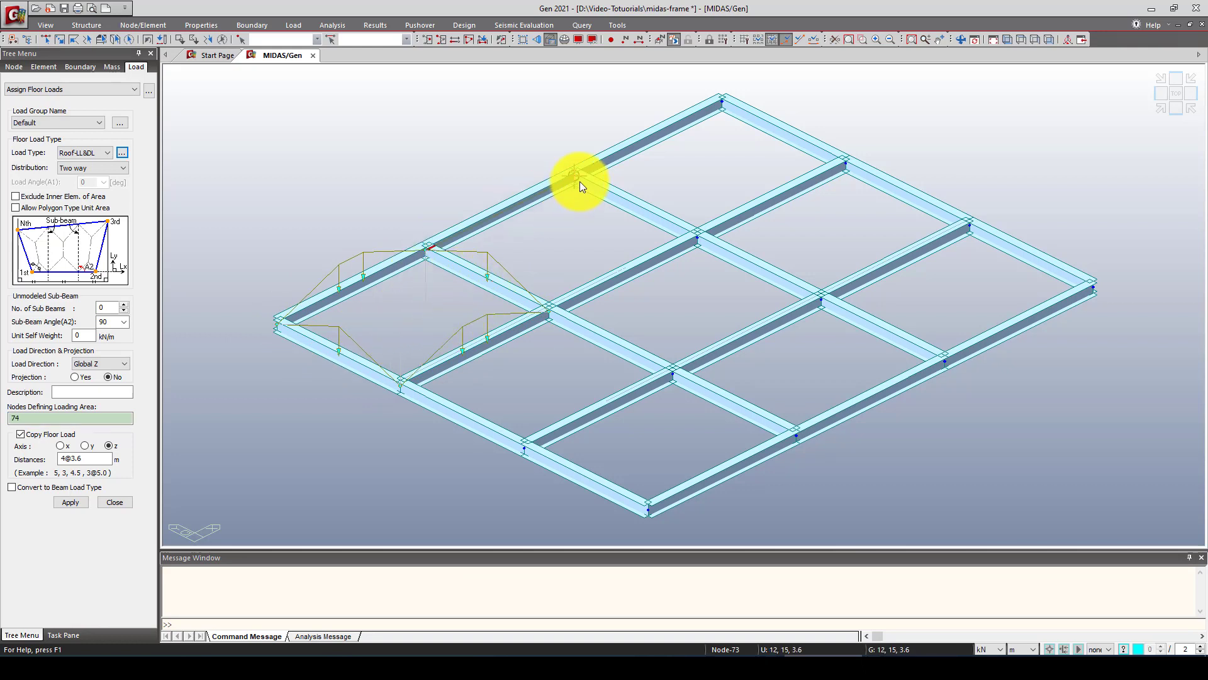
left_click(579, 181)
left_click(673, 244)
left_click(555, 306)
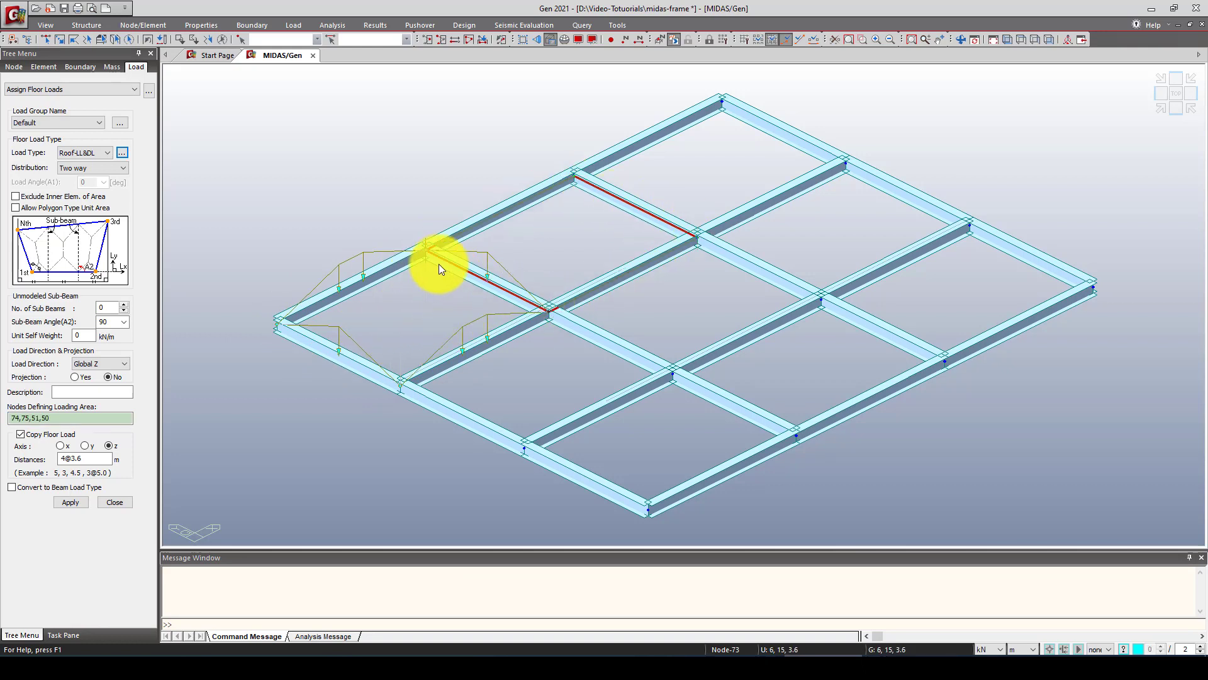
left_click(434, 254)
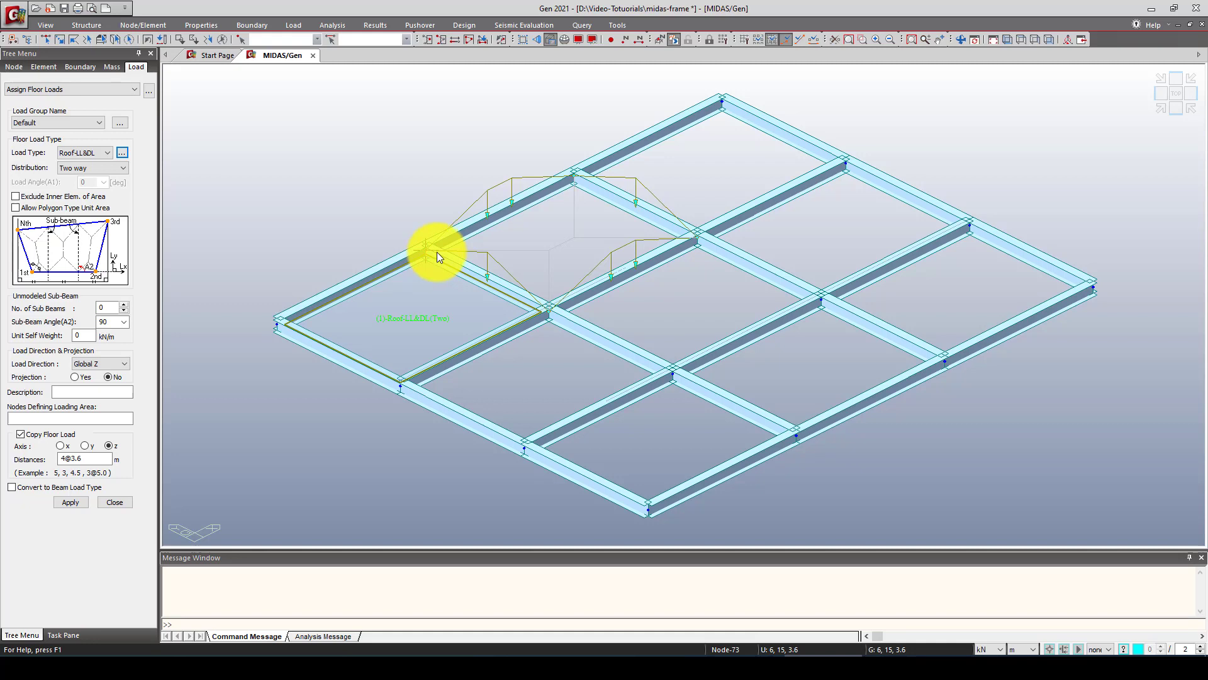
left_click(573, 179)
left_click(745, 101)
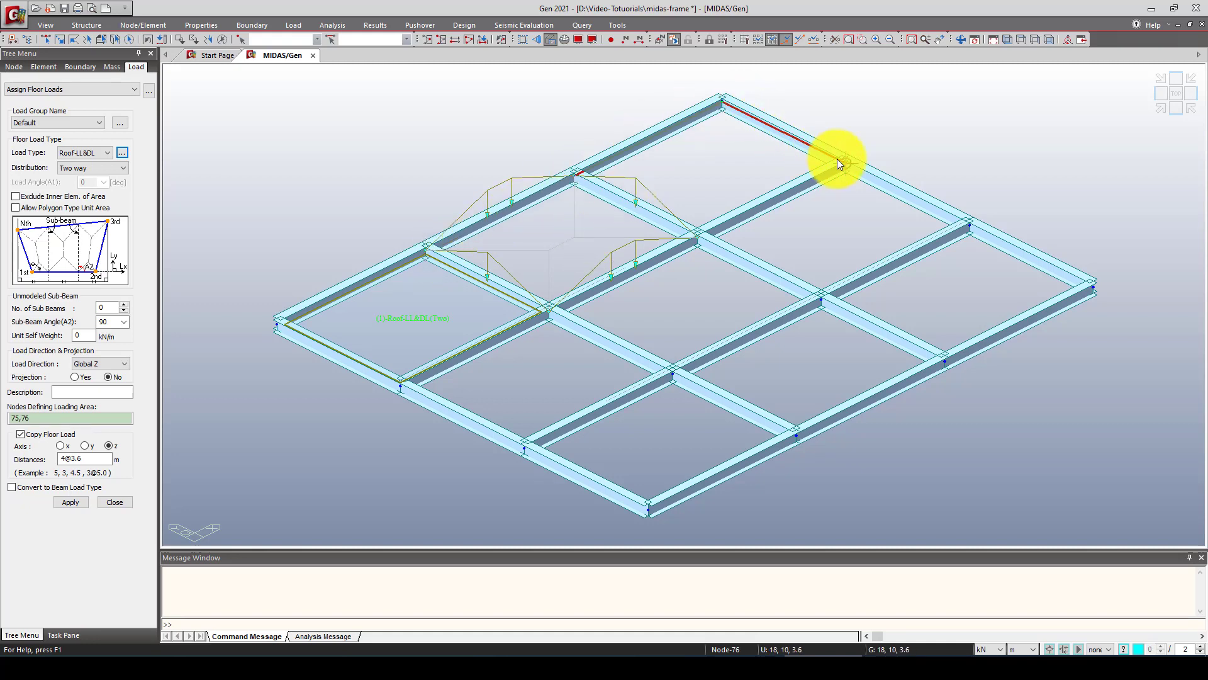
left_click(837, 158)
left_click(699, 236)
left_click(579, 178)
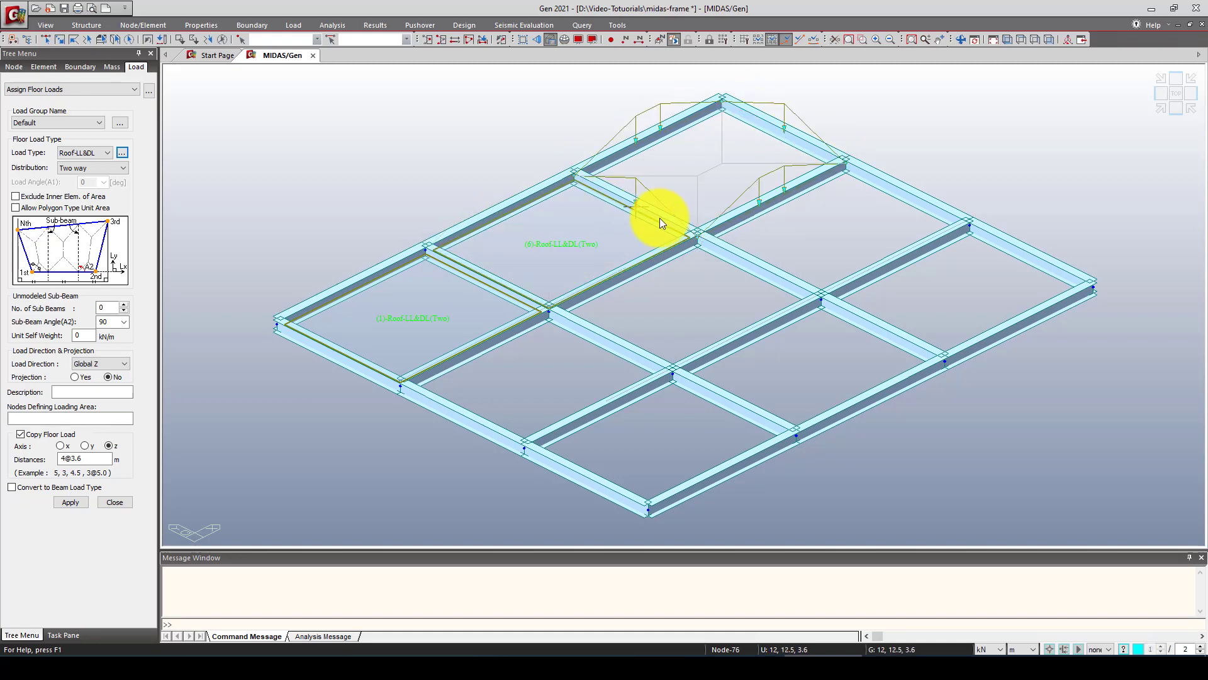
Assign the Roof-LL&DL floor load to the X 12 to 18 m and X 6 to 12 m bays of the middle row
left_click(699, 238)
left_click(845, 162)
left_click(968, 221)
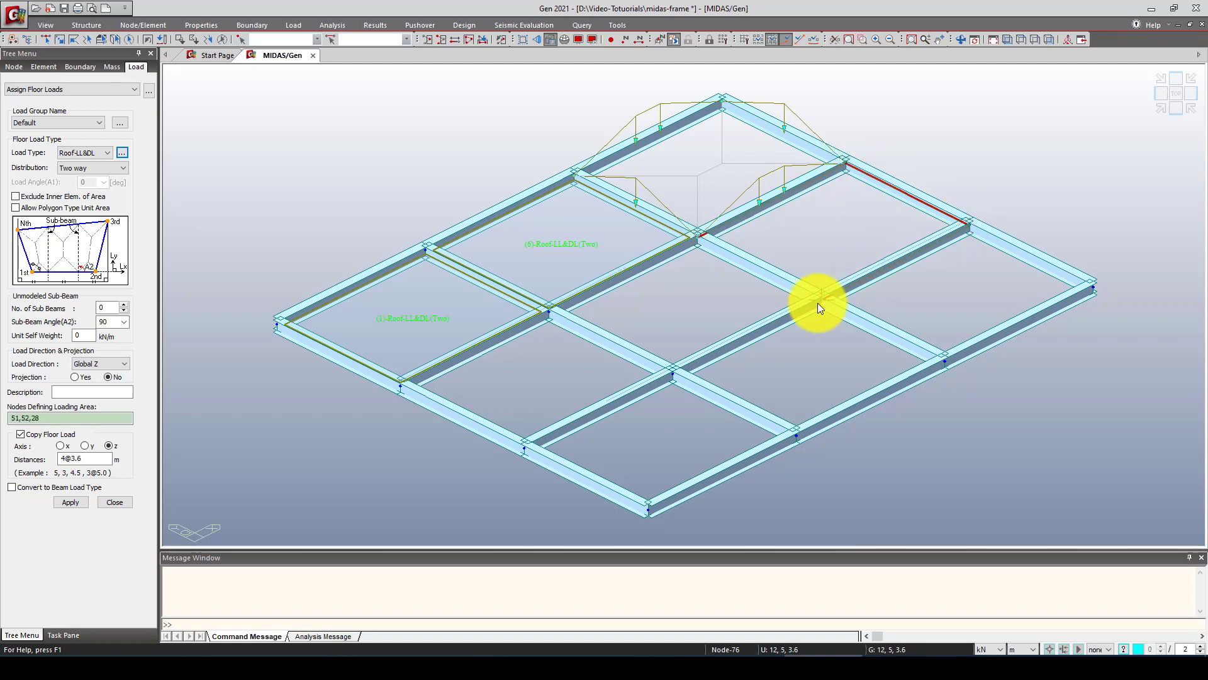
left_click(821, 294)
left_click(688, 245)
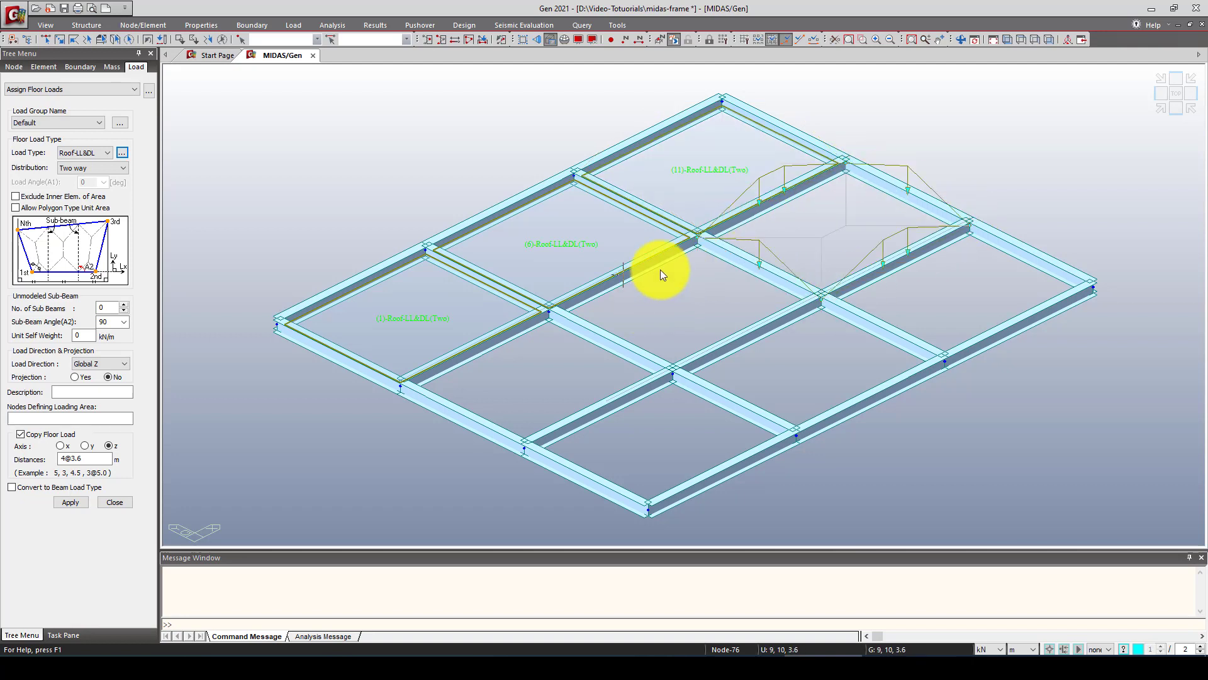
left_click(548, 315)
left_click(696, 240)
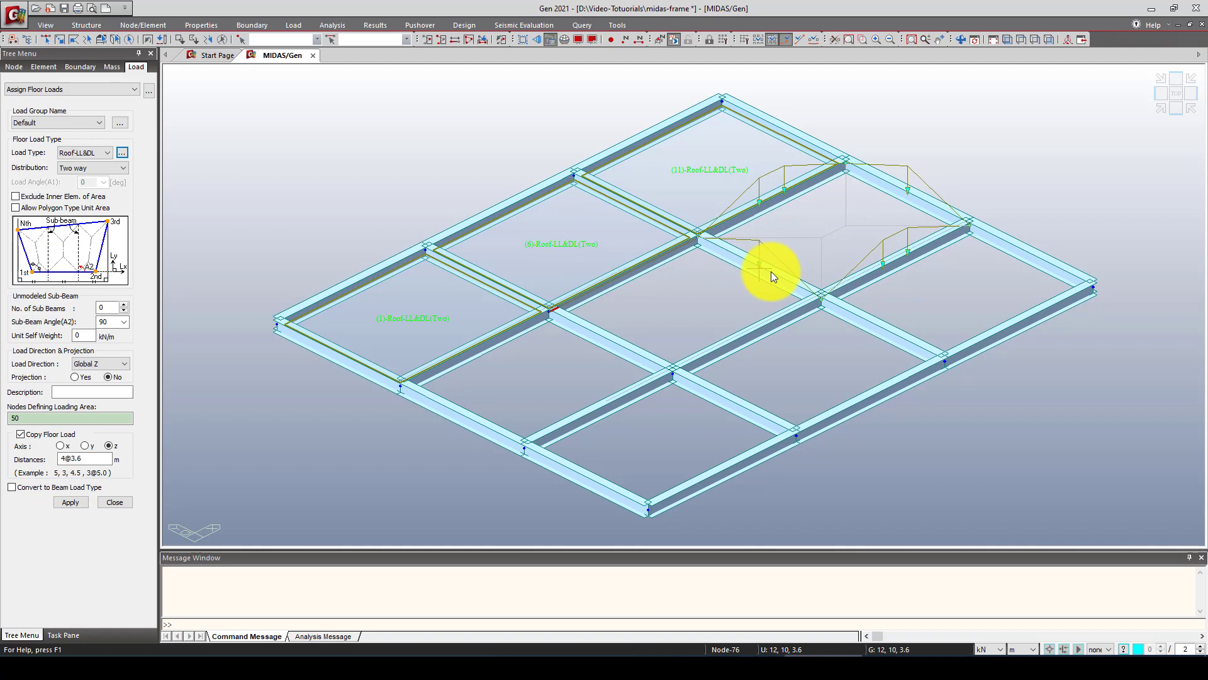
left_click(818, 296)
left_click(676, 379)
left_click(554, 322)
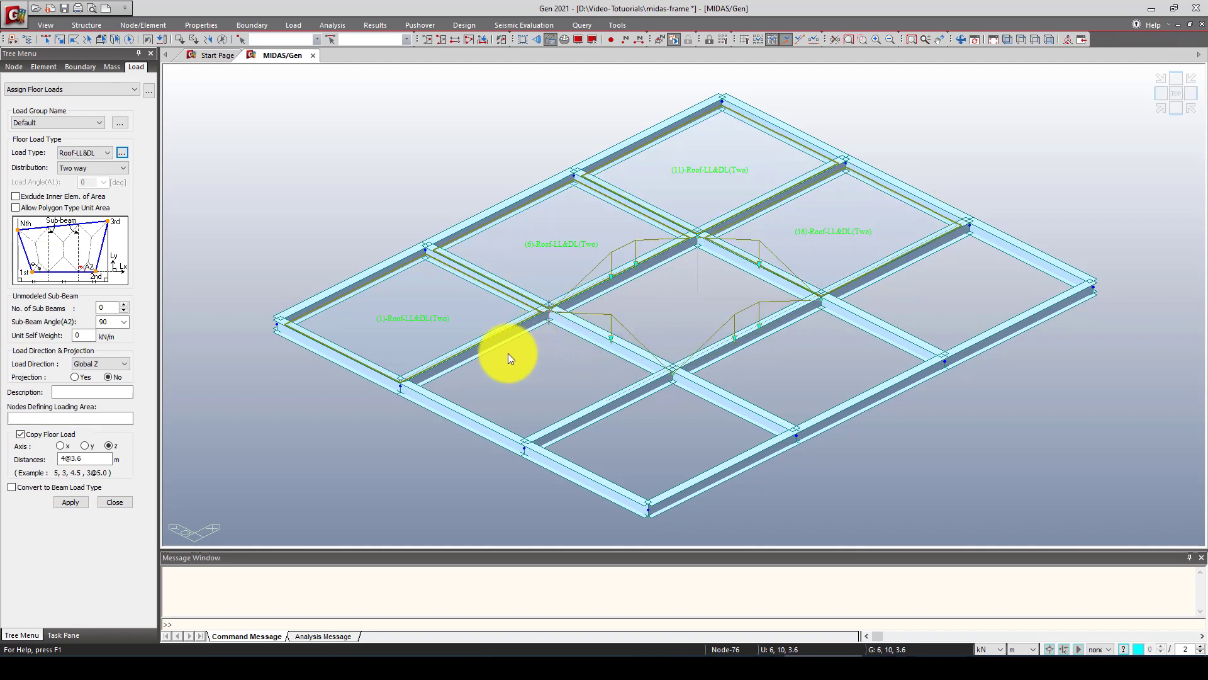
Assign the Roof-LL&DL floor load to the remaining middle-row bay between X 0 and 6 m
left_click(547, 313)
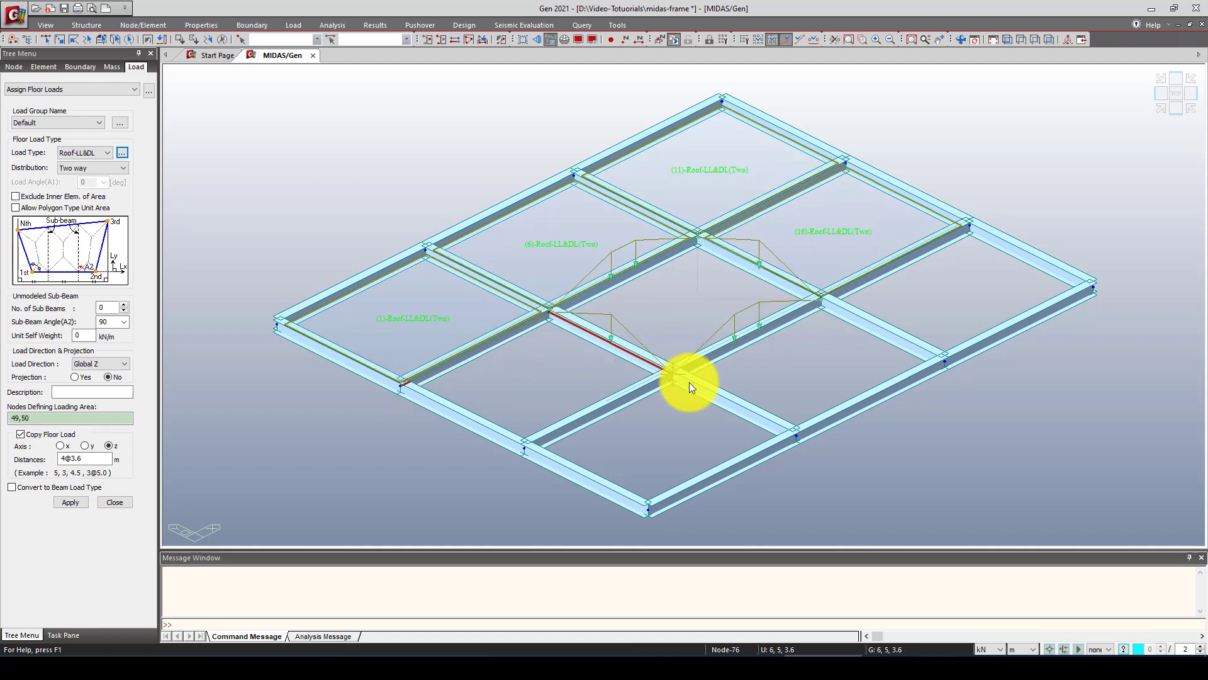
left_click(676, 378)
left_click(523, 449)
left_click(407, 400)
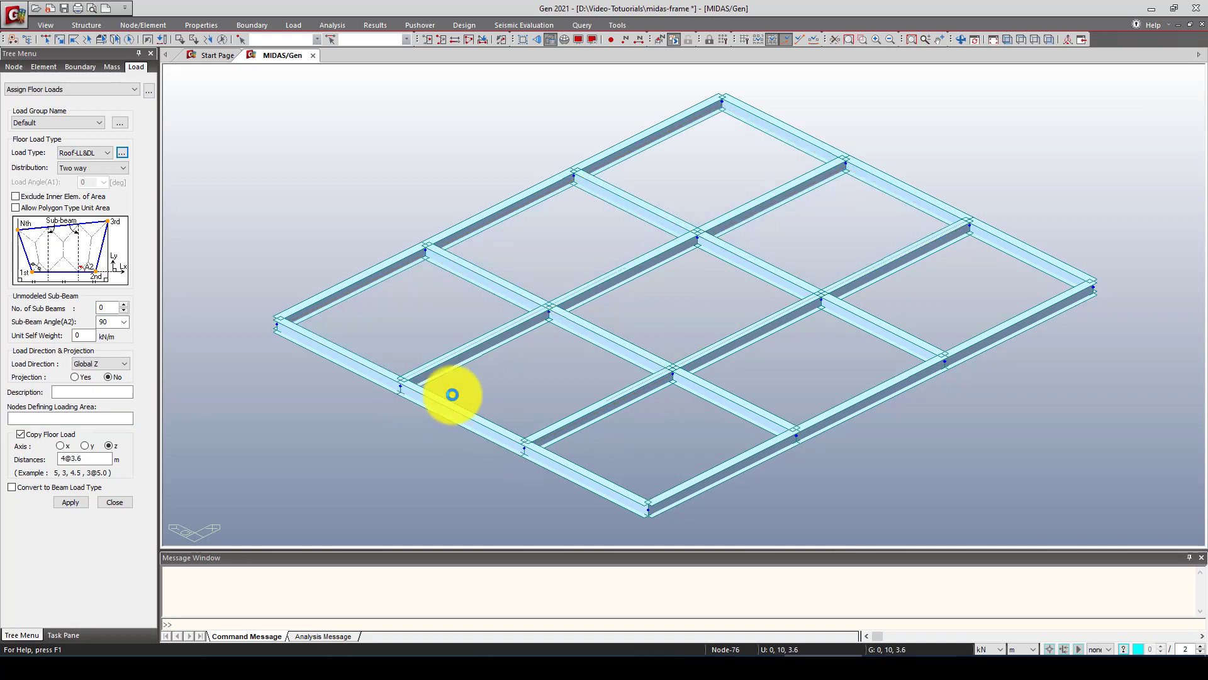
Assign the Roof-LL&DL floor load to all three bays of the front row between Y 0 and 5 m
left_click(587, 428)
left_click(673, 376)
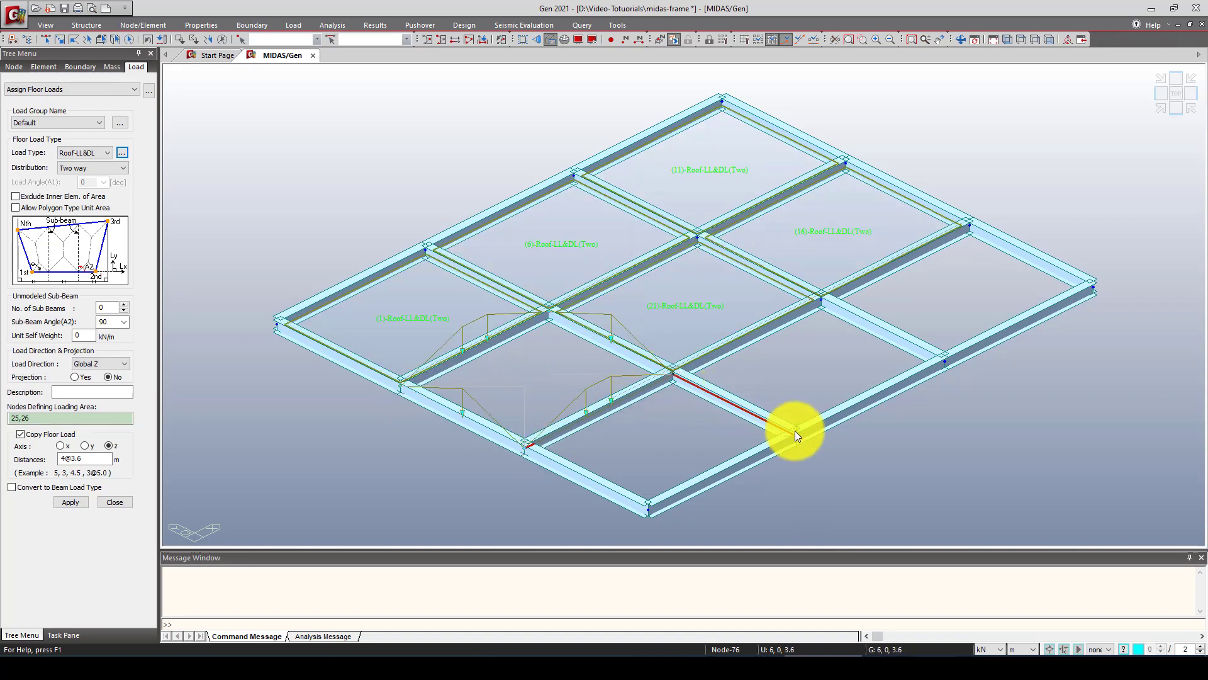
left_click(528, 466)
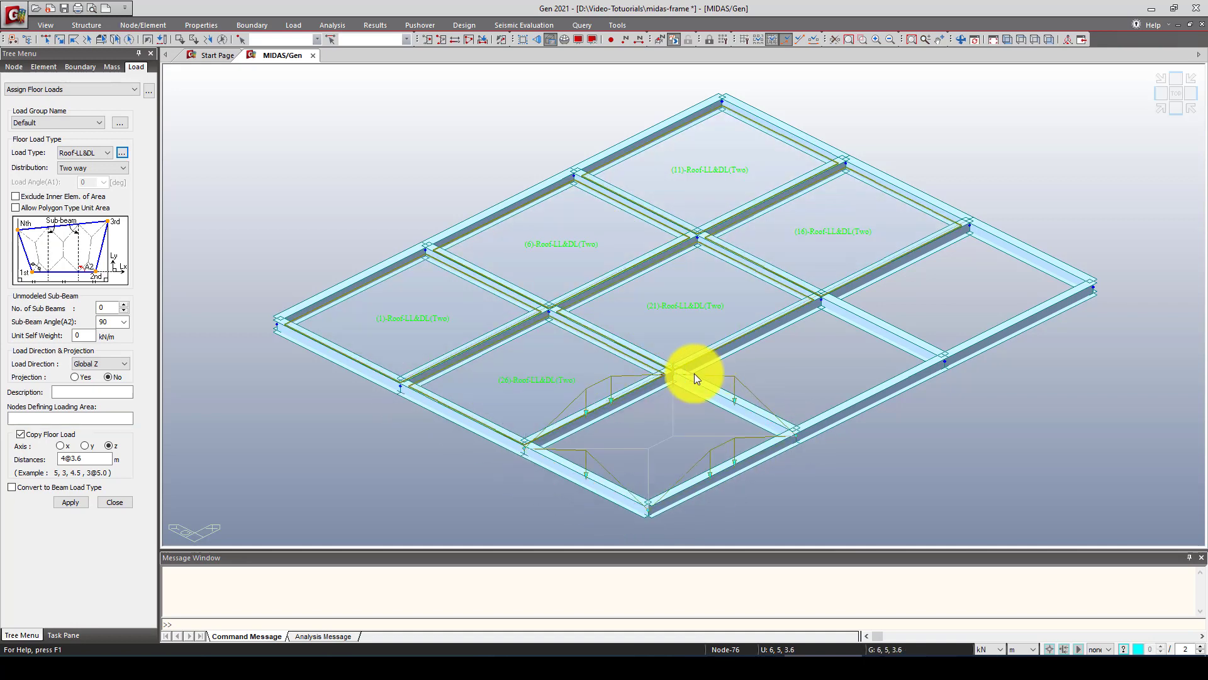
left_click(675, 382)
left_click(823, 304)
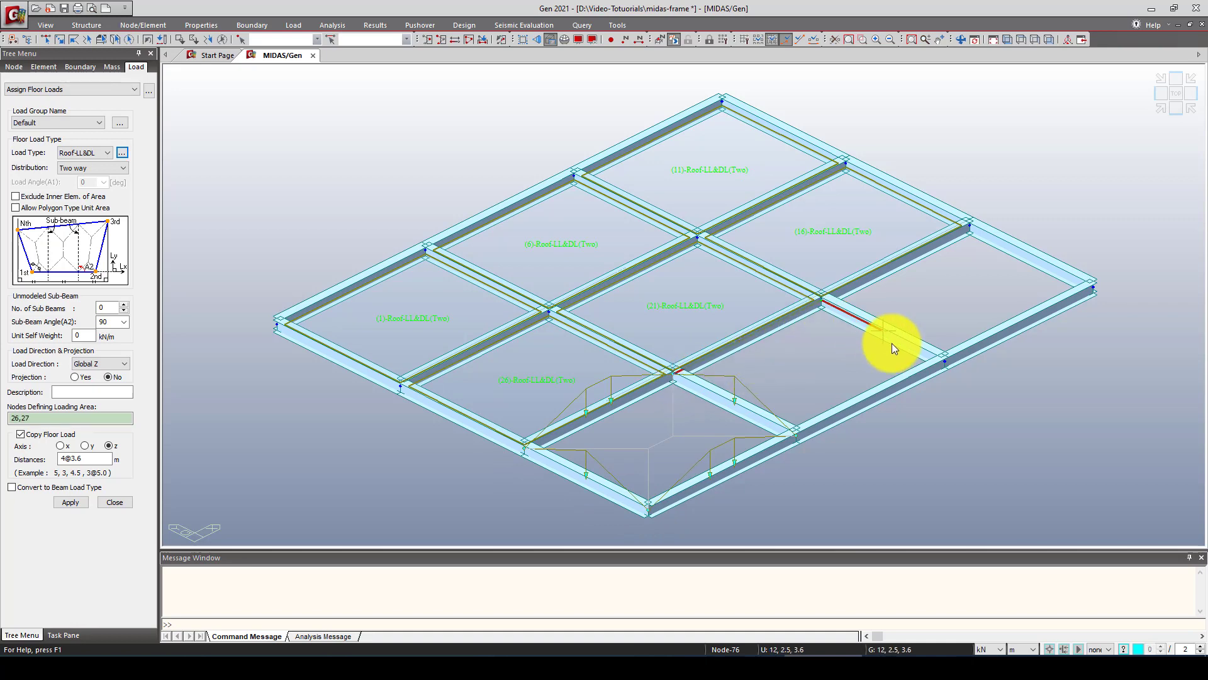
left_click(936, 360)
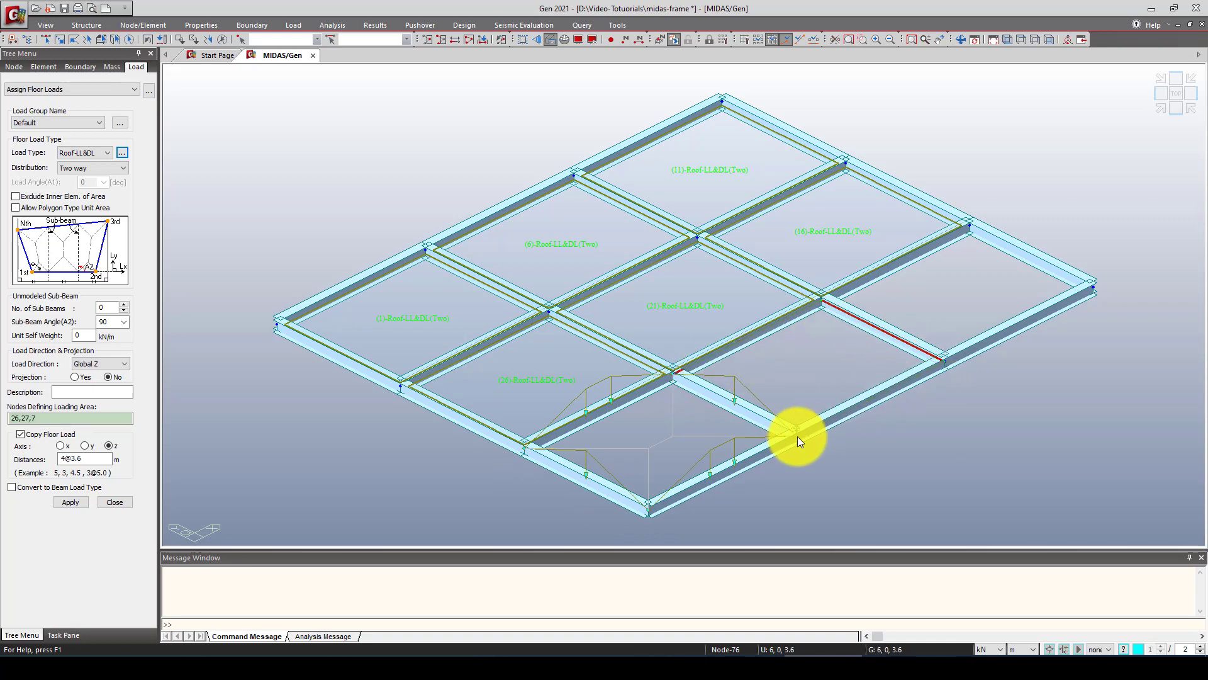
left_click(684, 391)
left_click(821, 302)
left_click(981, 227)
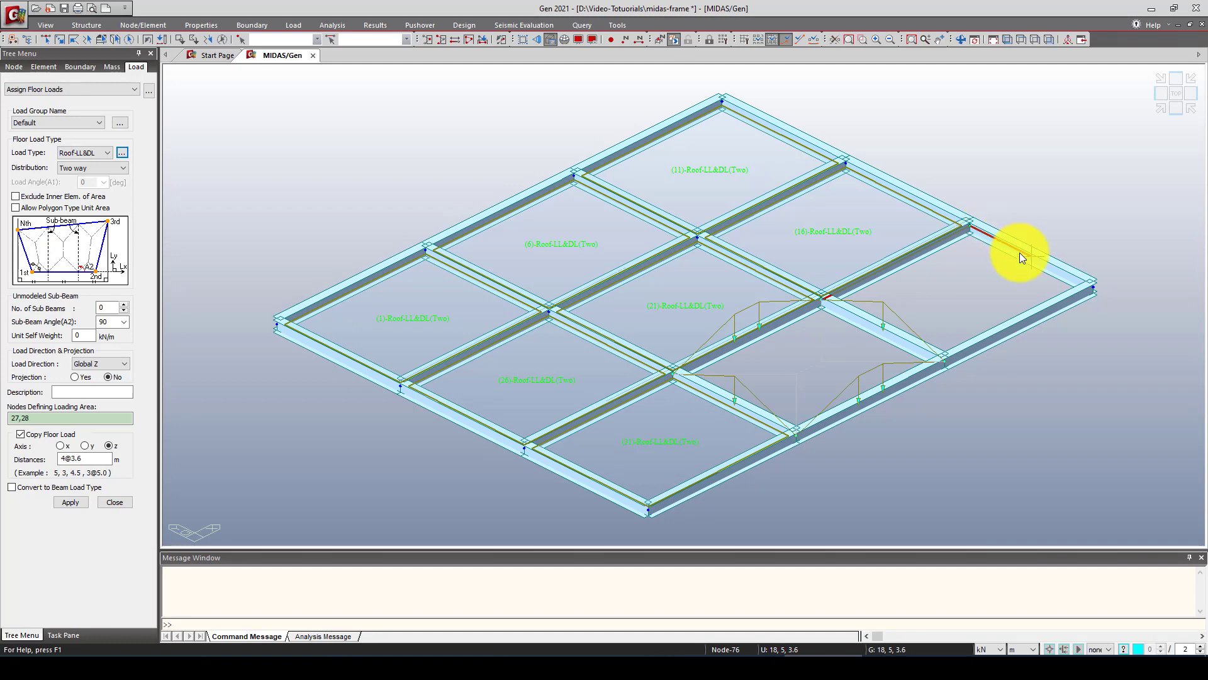
left_click(1084, 289)
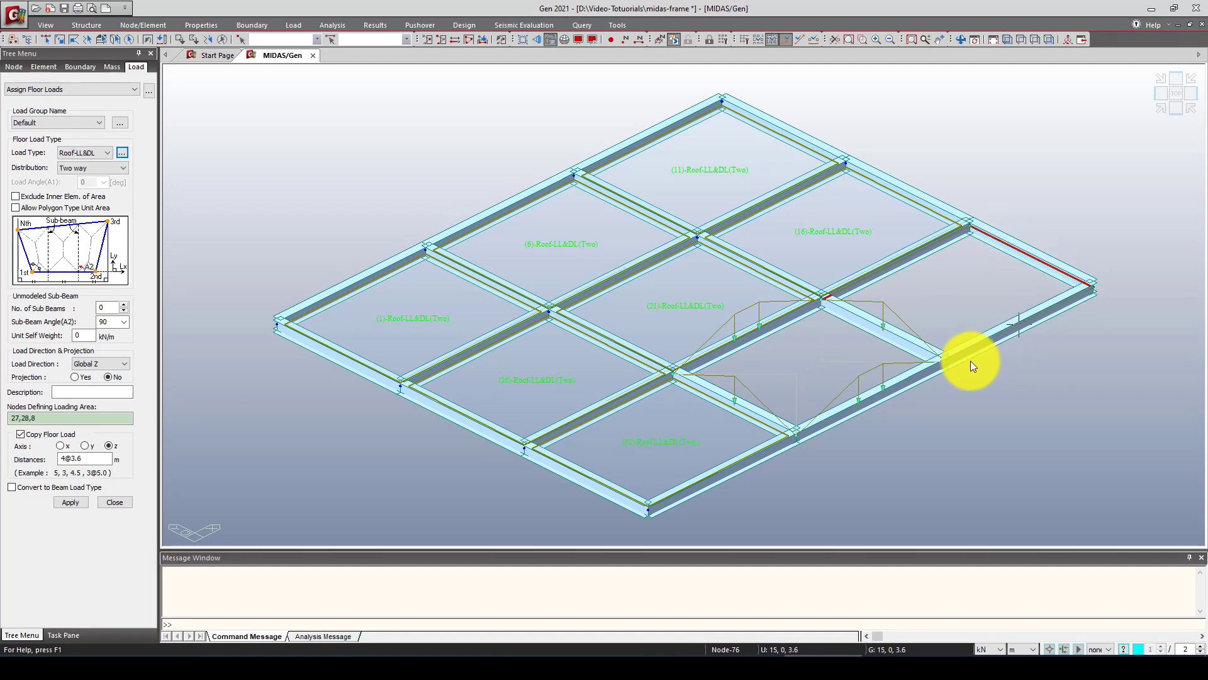
left_click(822, 306)
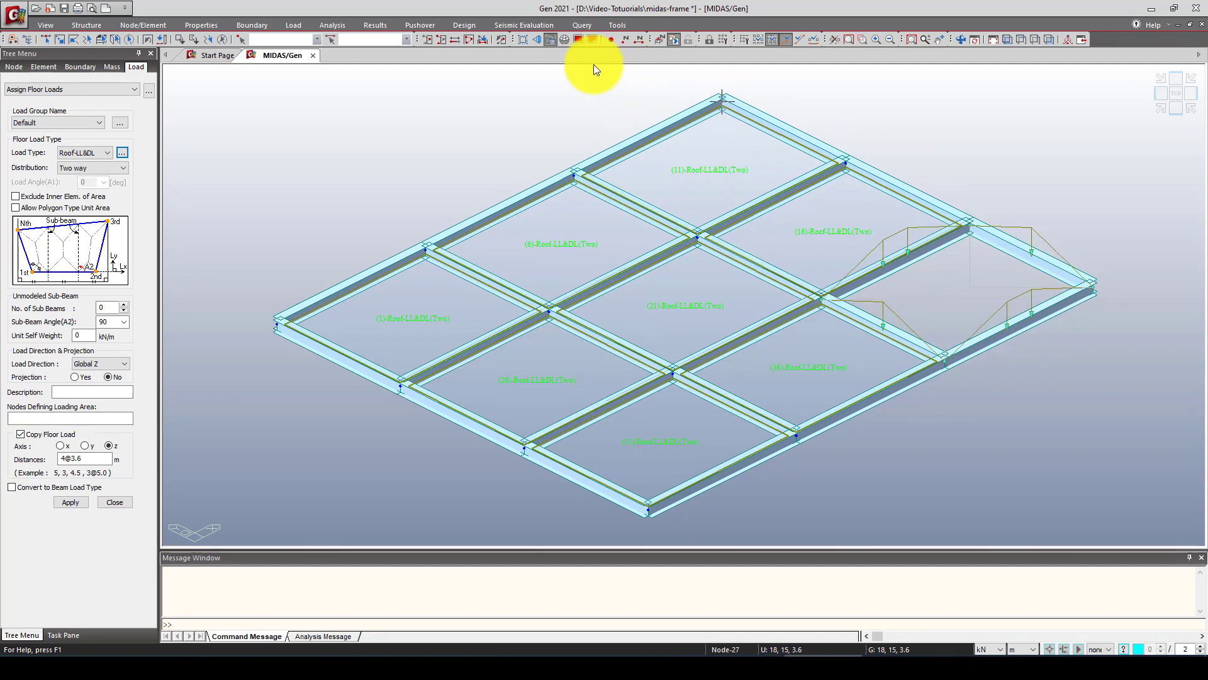
Reactivate the whole building model and close the floor load assignment
right_click(476, 124)
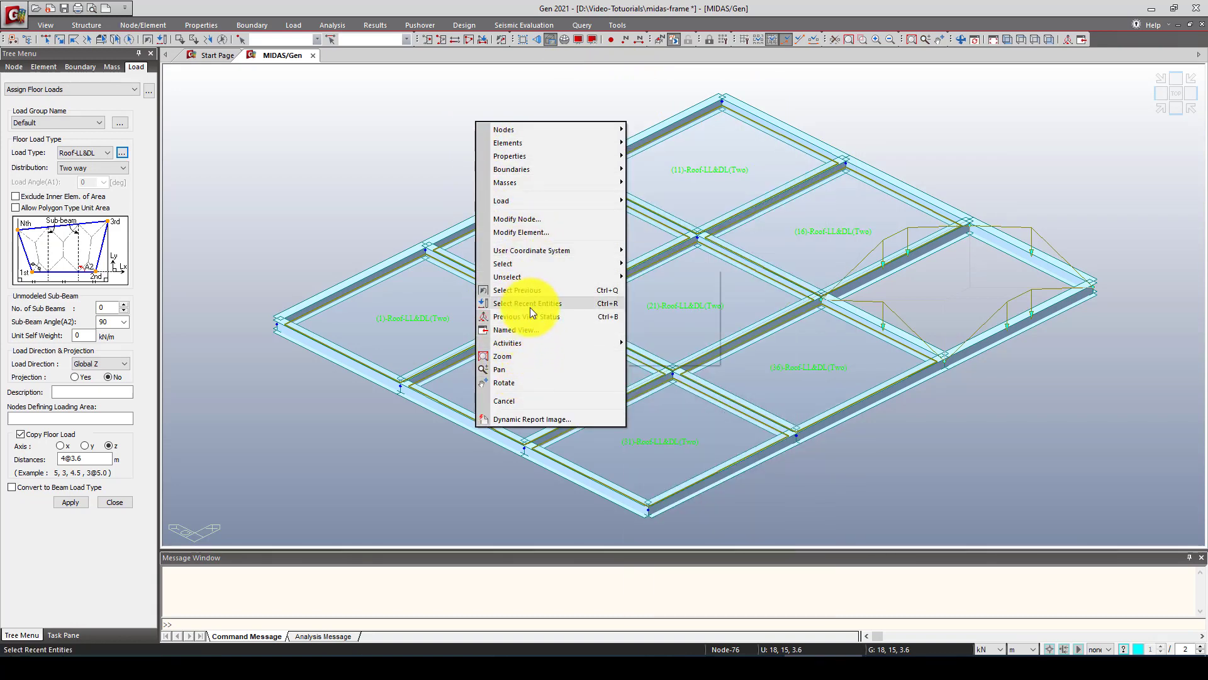
mouse_move(532, 343)
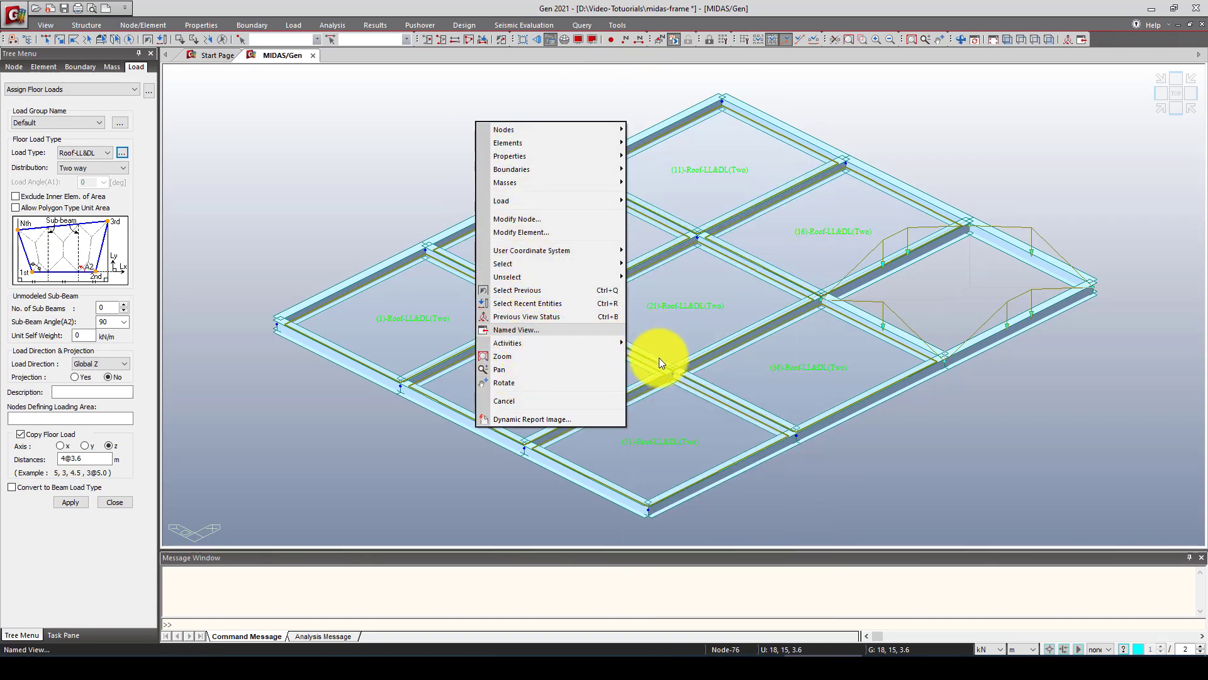
mouse_move(605, 345)
left_click(652, 387)
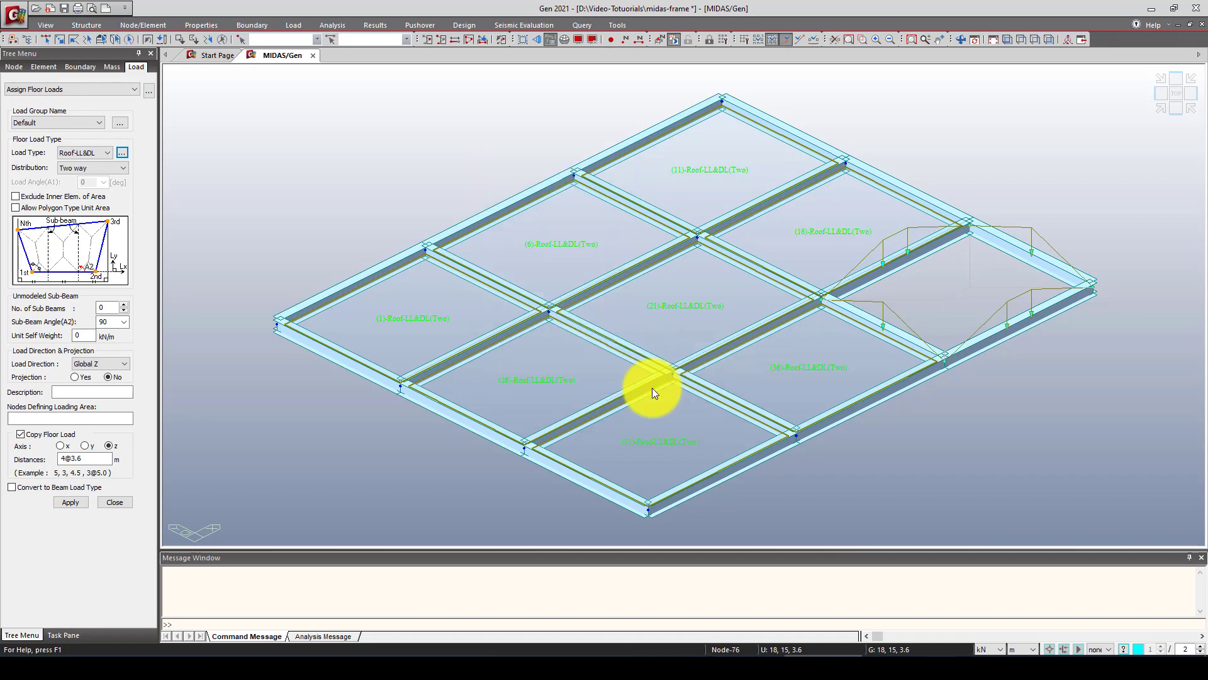
scroll(563, 346, "down", 8)
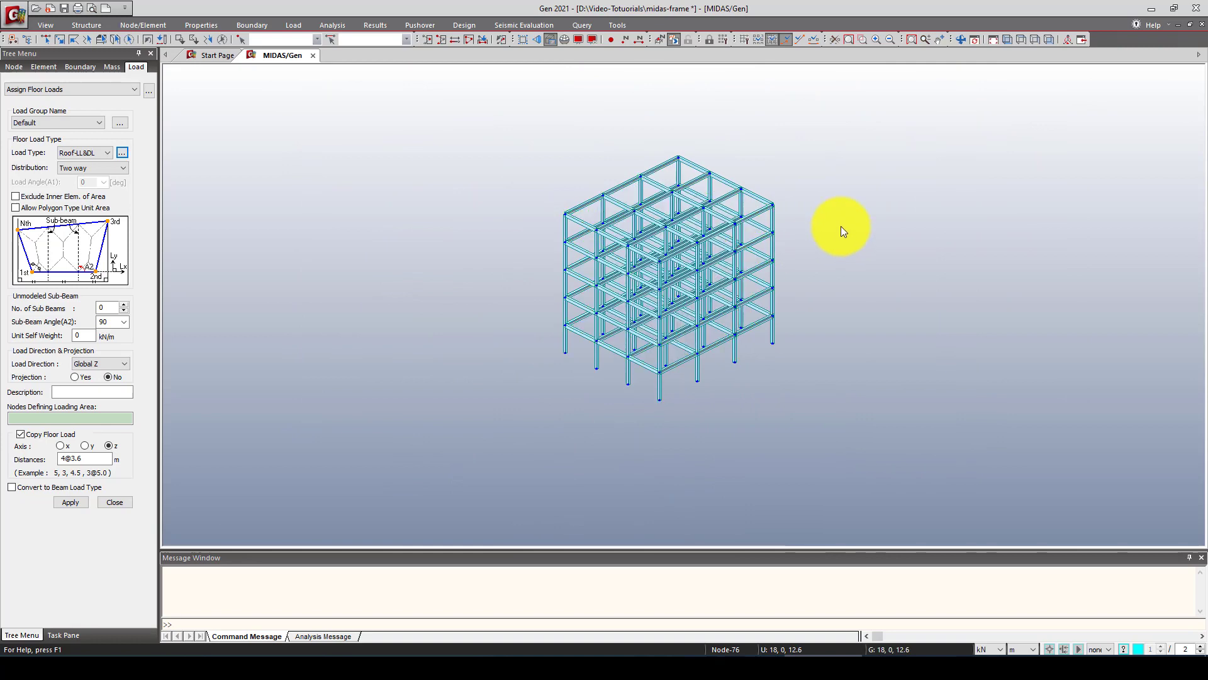
scroll(906, 151, "up", 1)
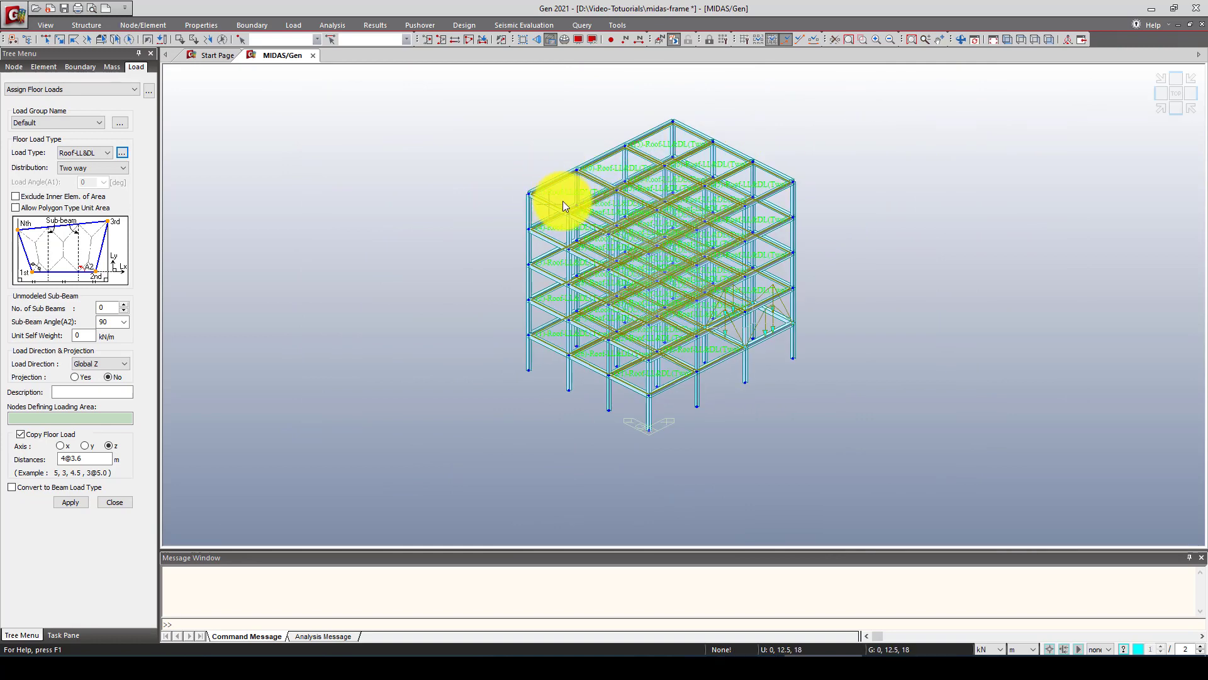
left_click(111, 502)
Examine the loads listed under the DL and LL static load cases in the works tree
left_click(94, 272)
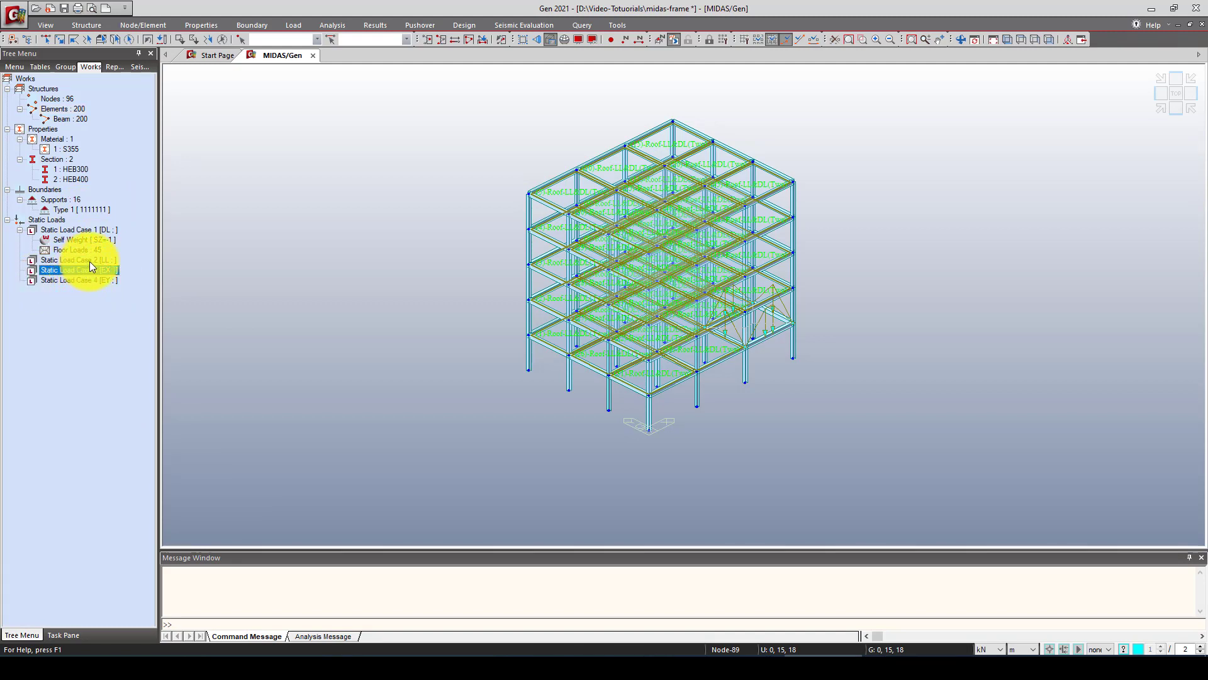
left_click(89, 262)
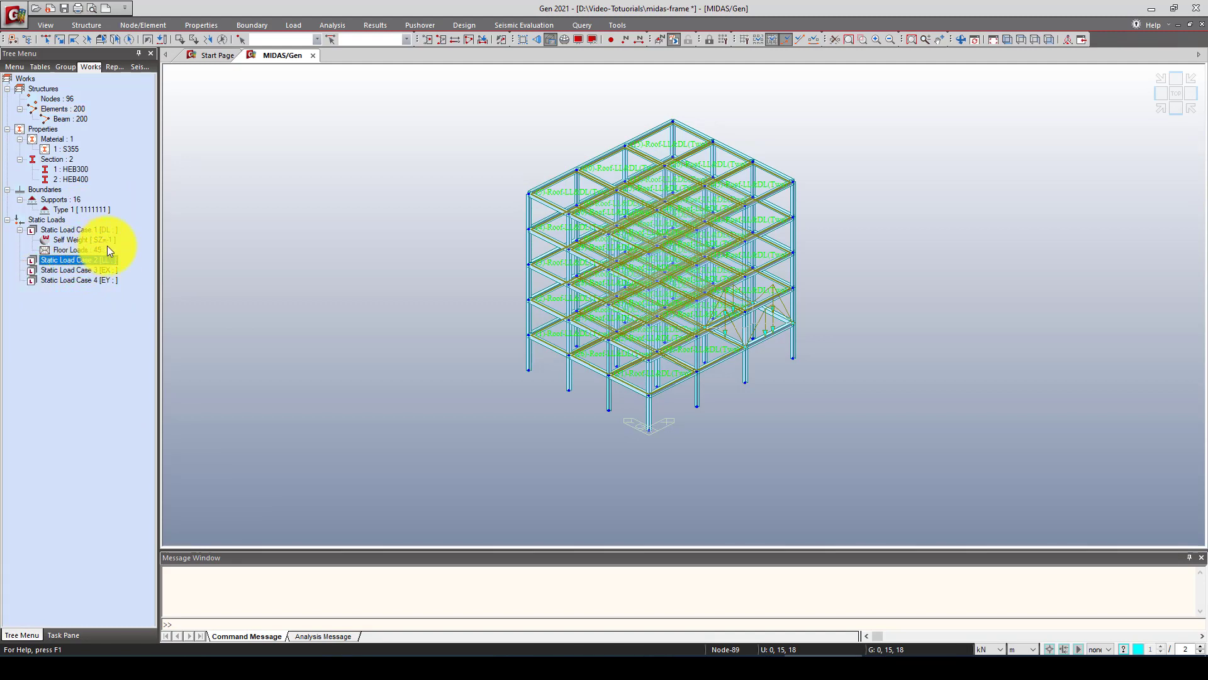
left_click(74, 251)
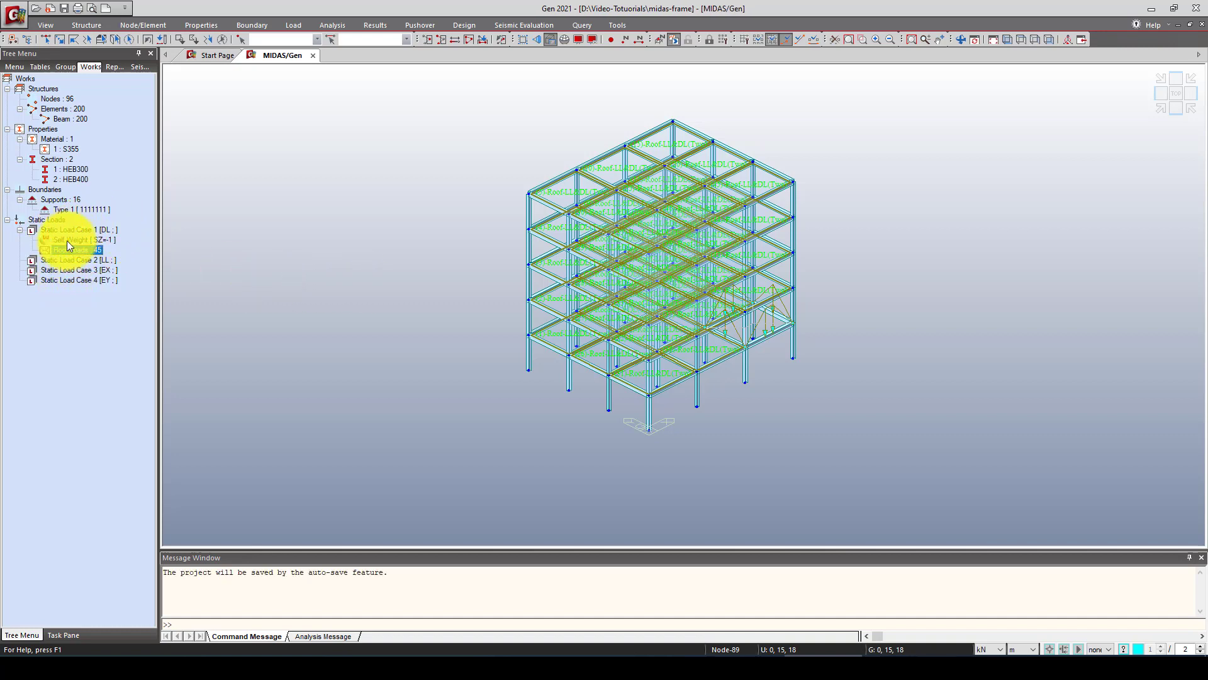
Delete the LL live load case from the static load cases
left_click(64, 259)
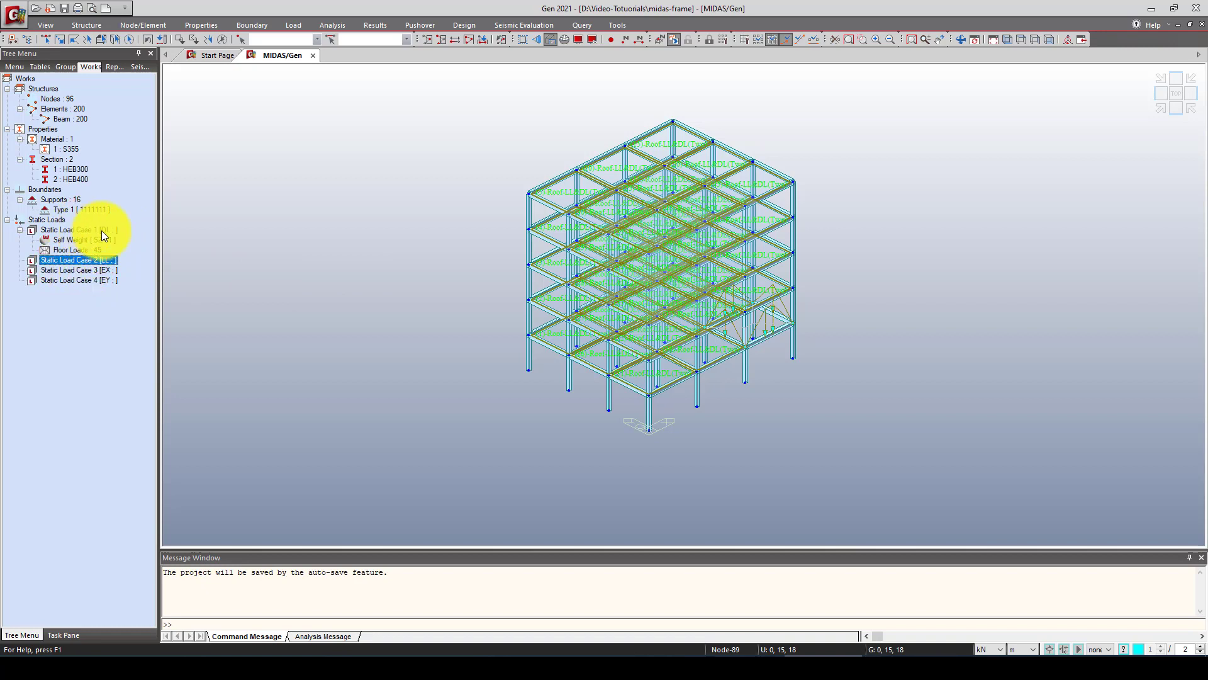
left_click(88, 270)
left_click(100, 262)
right_click(76, 262)
left_click(107, 274)
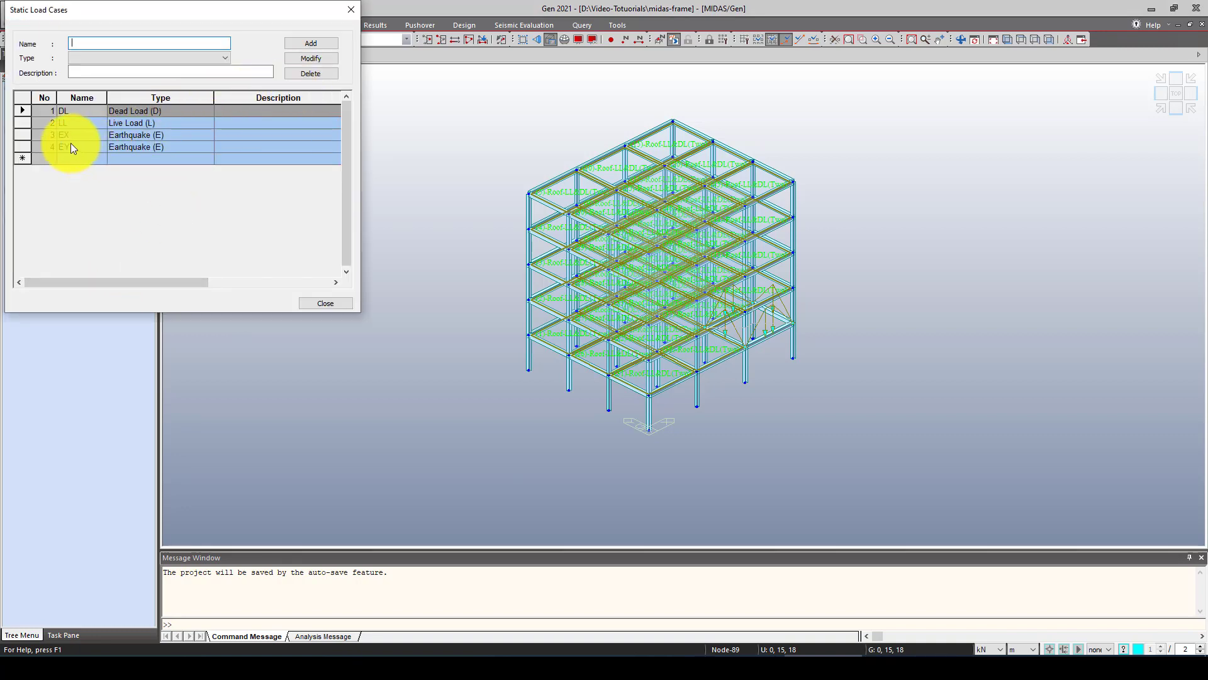
left_click(85, 124)
left_click(303, 74)
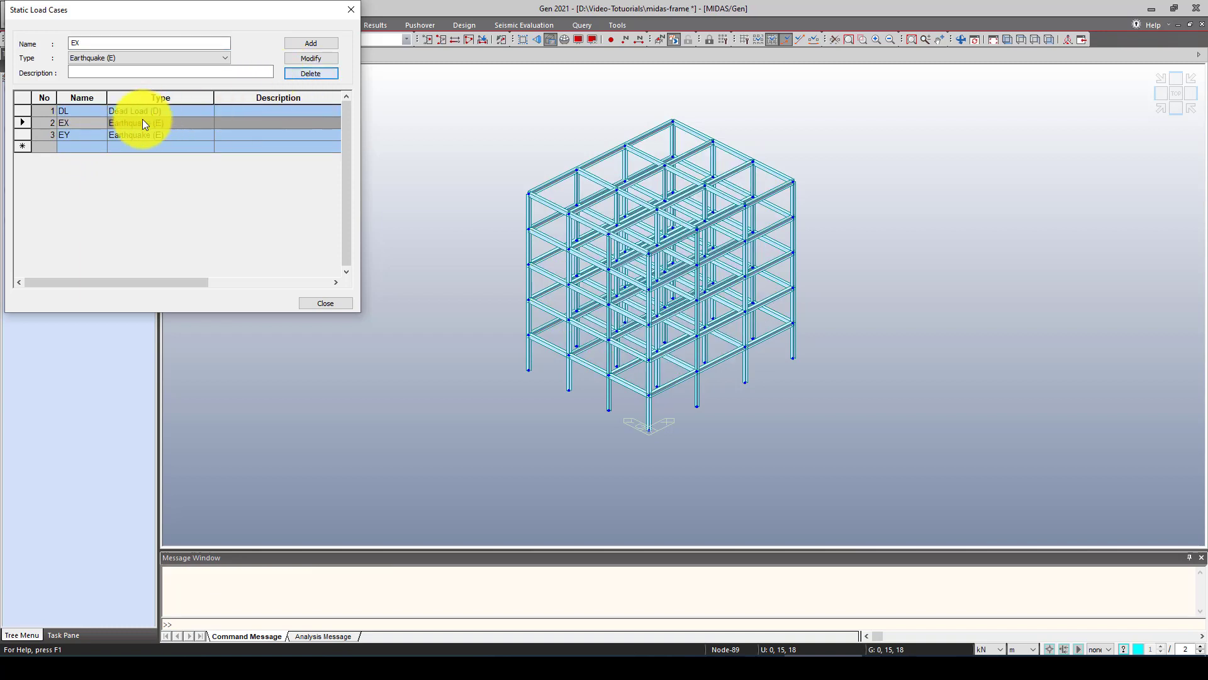
Rename the DL dead load case as DL&LL and close the static load case definitions
left_click(83, 112)
left_click(112, 42)
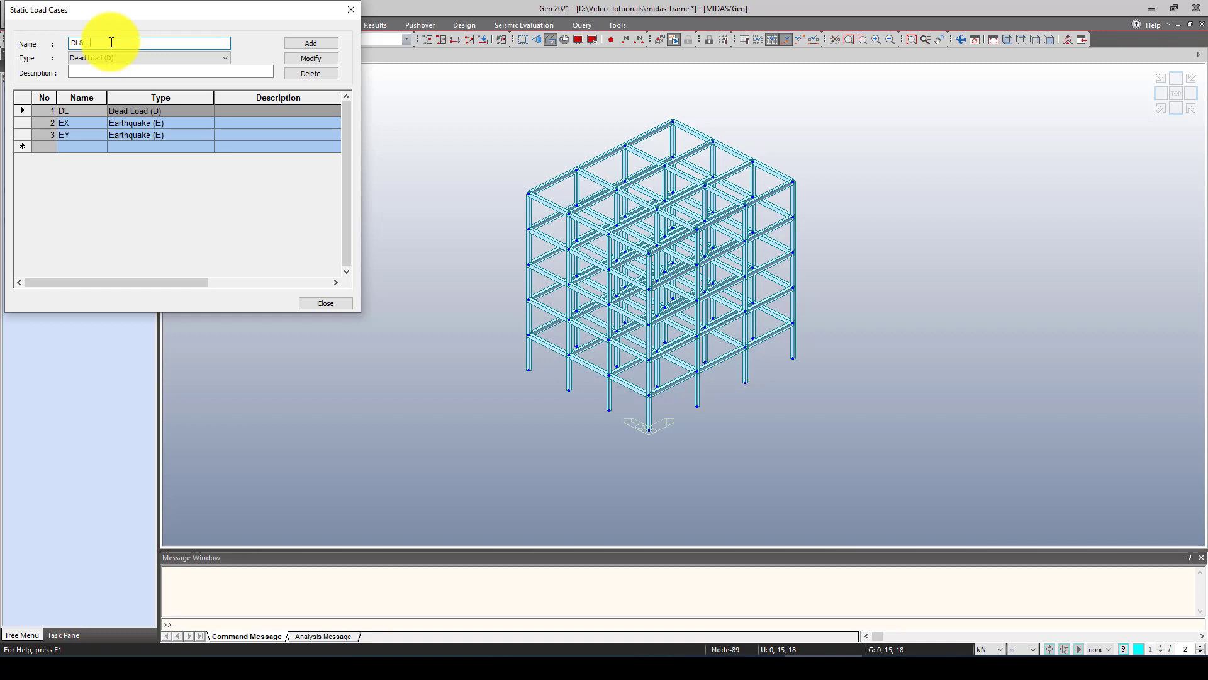
left_click(301, 59)
left_click(324, 302)
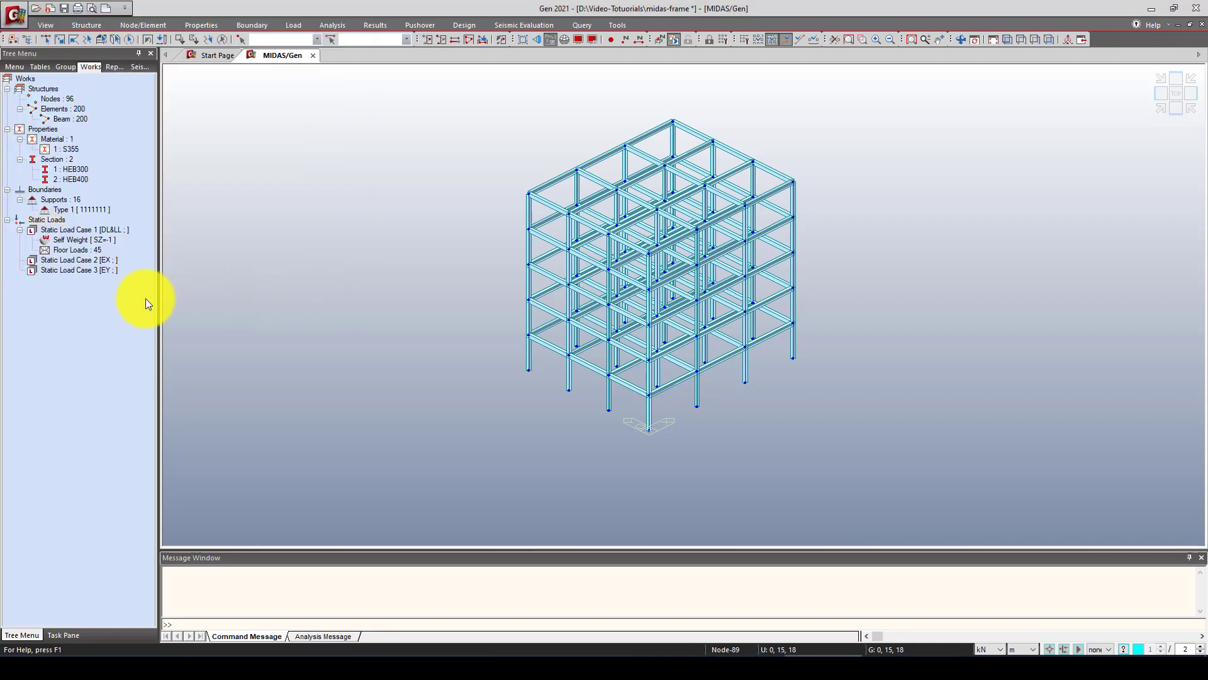
left_click(104, 261)
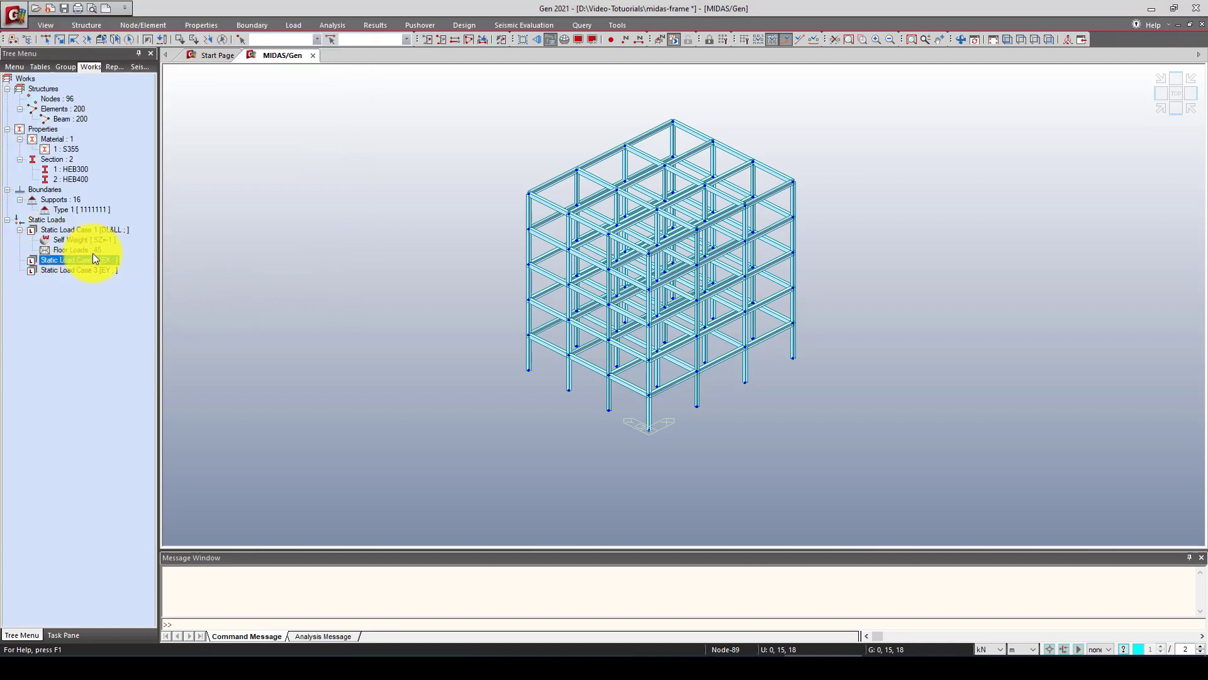
left_click(92, 244)
left_click(79, 260)
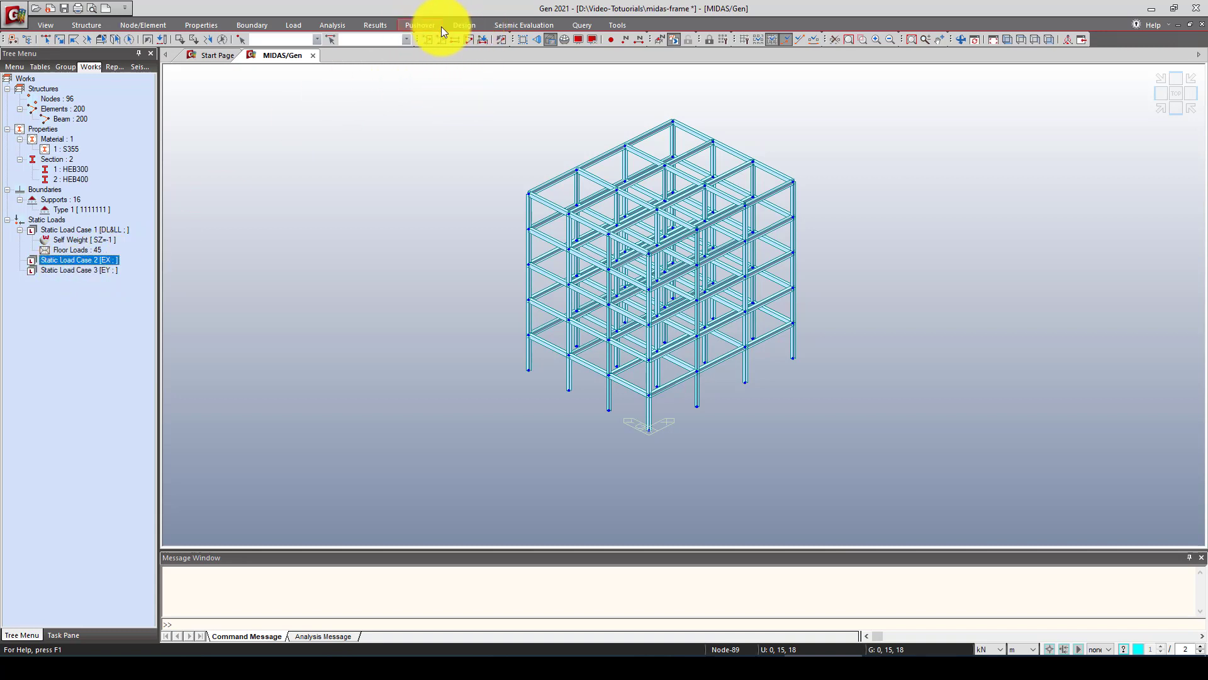
left_click(287, 24)
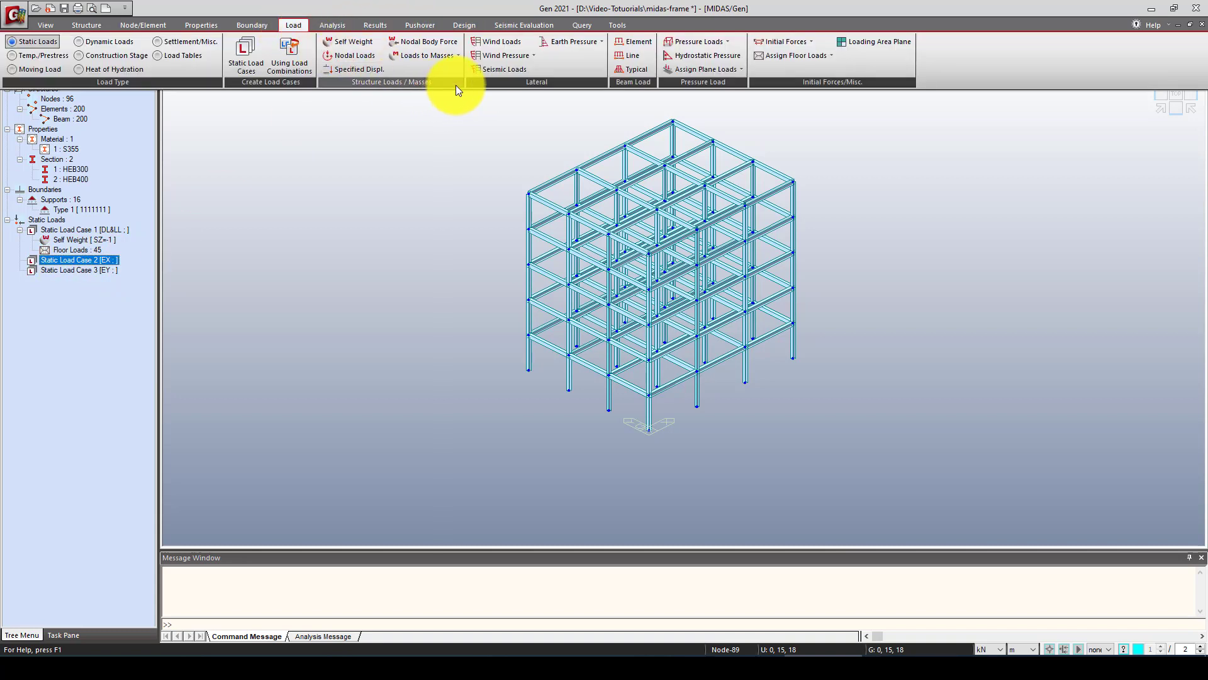
left_click(496, 71)
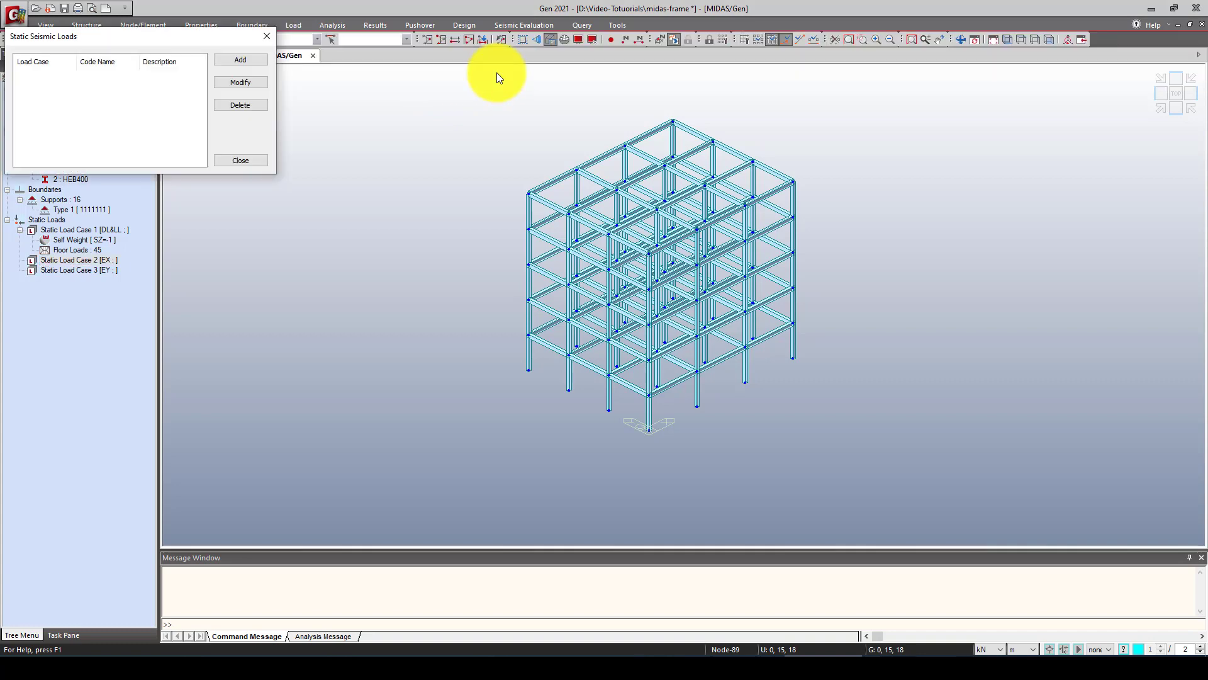
left_click(244, 63)
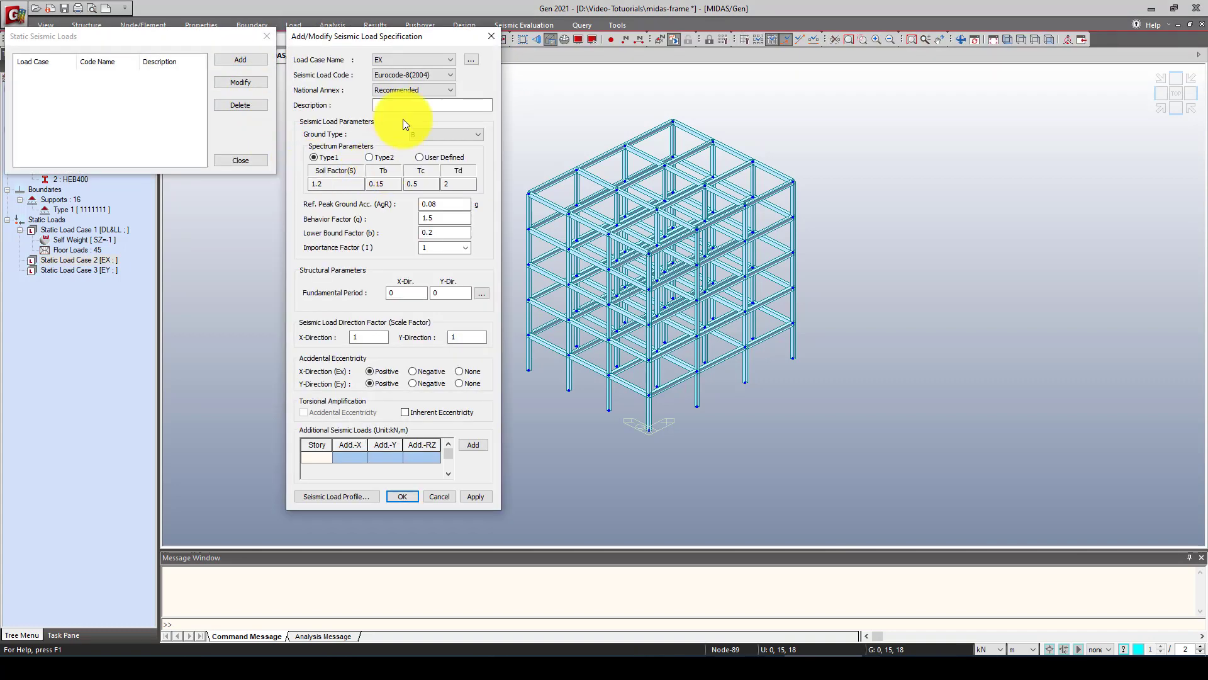
left_click_drag(411, 47, 429, 46)
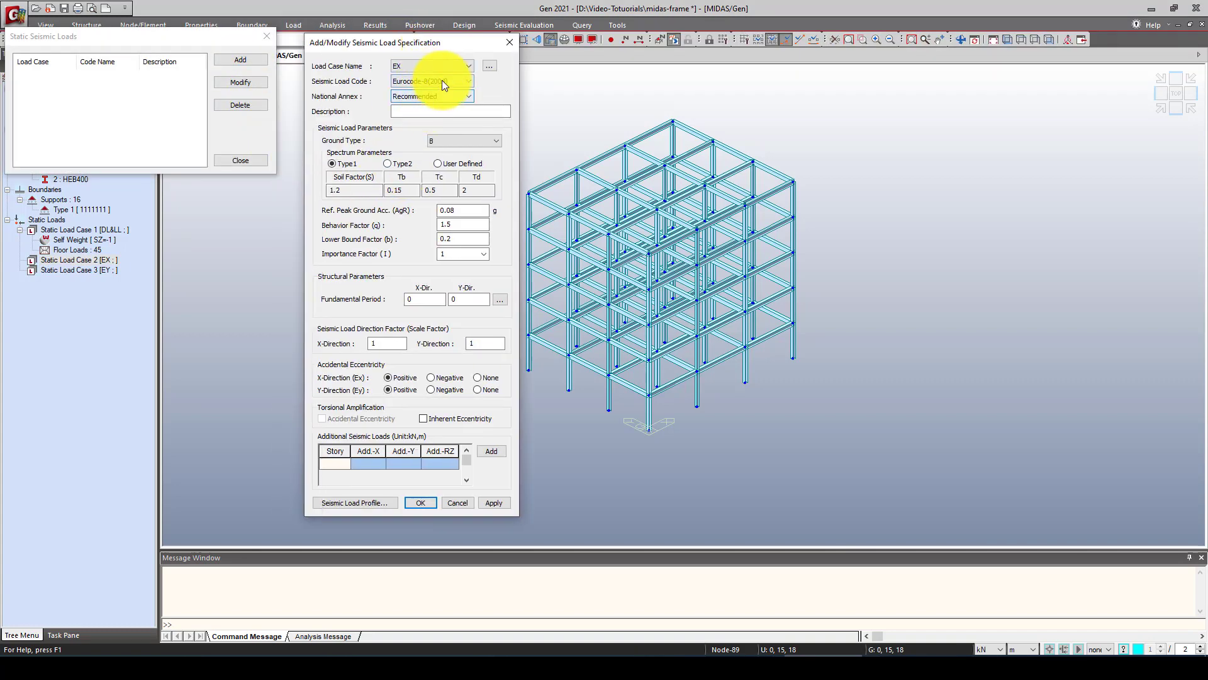
left_click(441, 80)
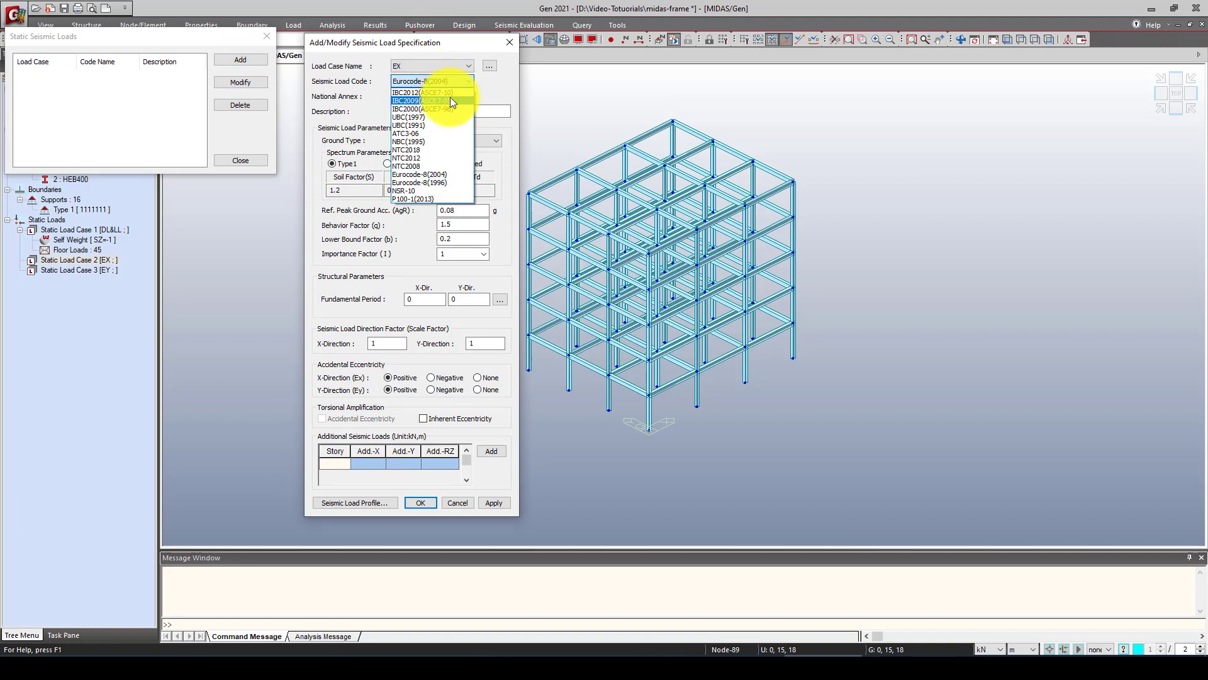
left_click(450, 92)
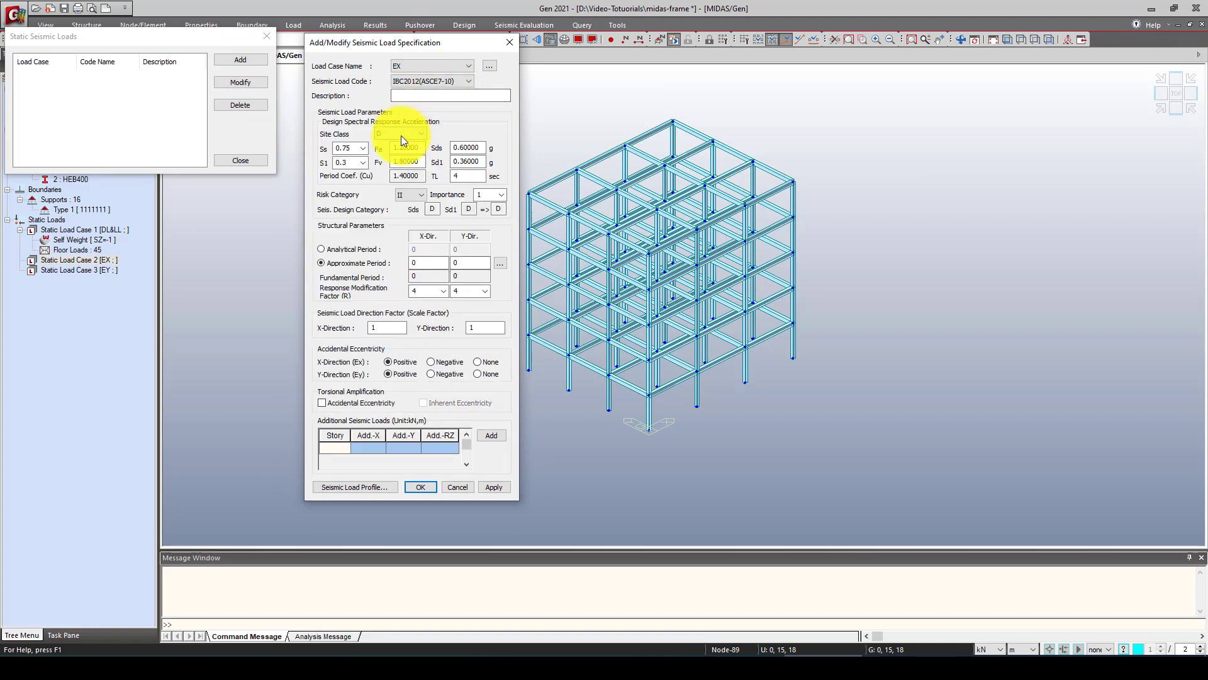
left_click(389, 133)
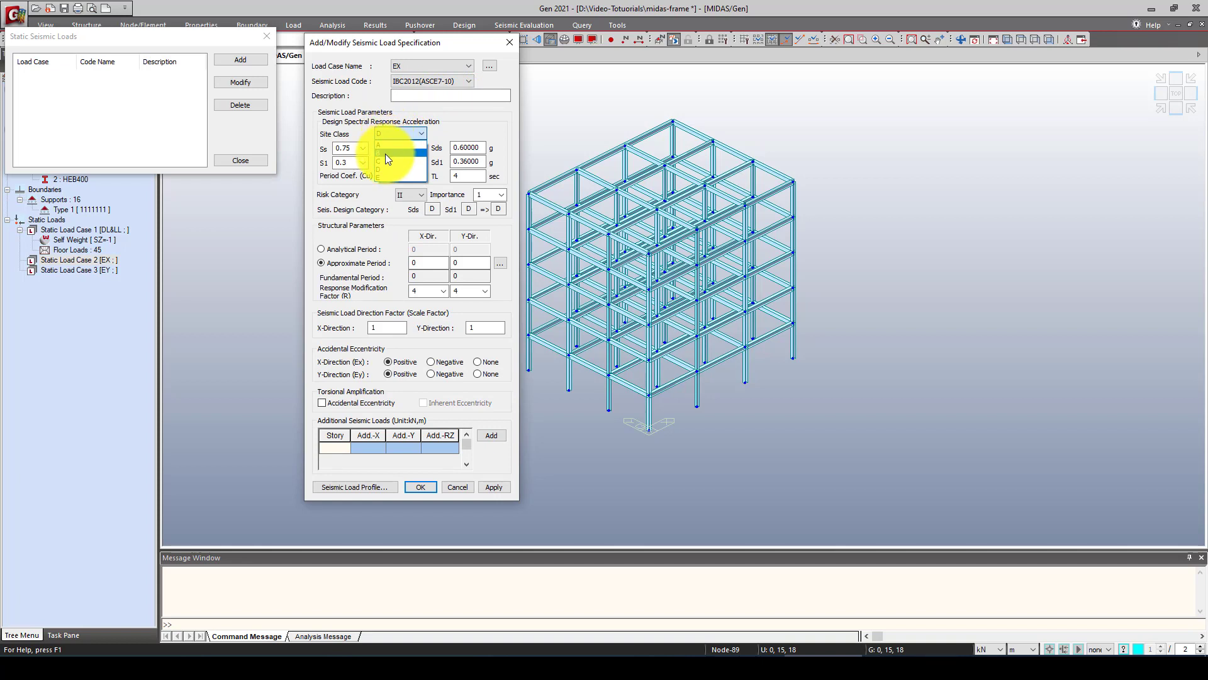
left_click(385, 153)
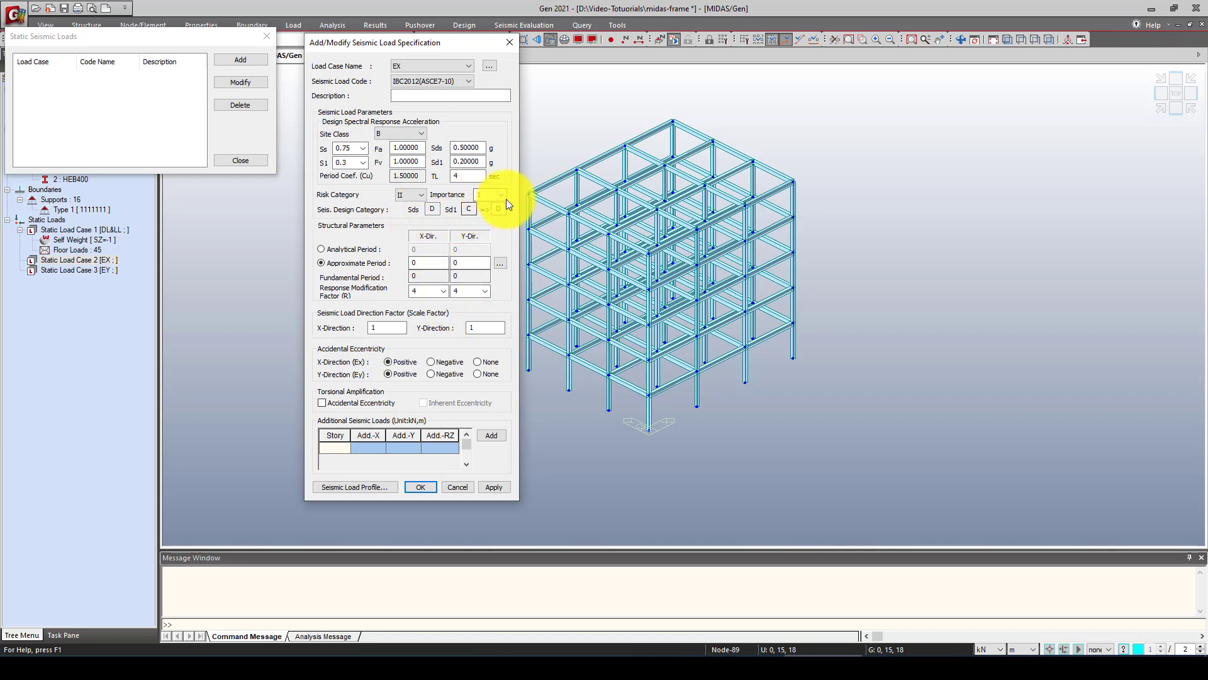
left_click(500, 263)
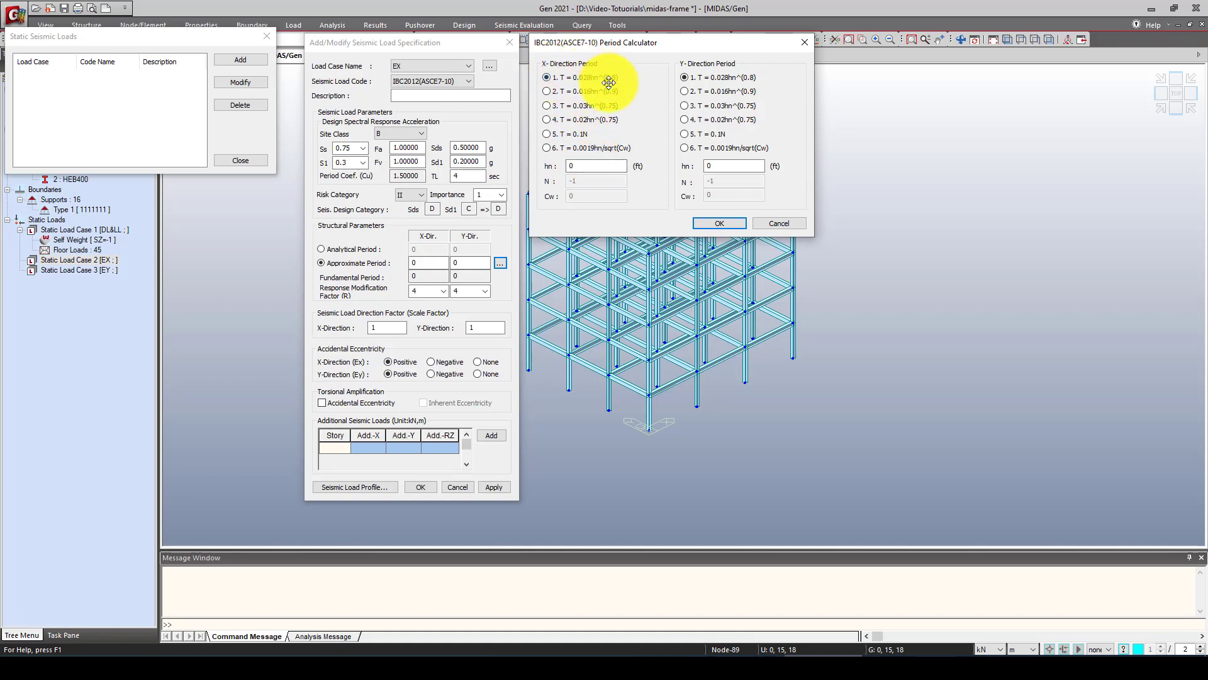
left_click(704, 223)
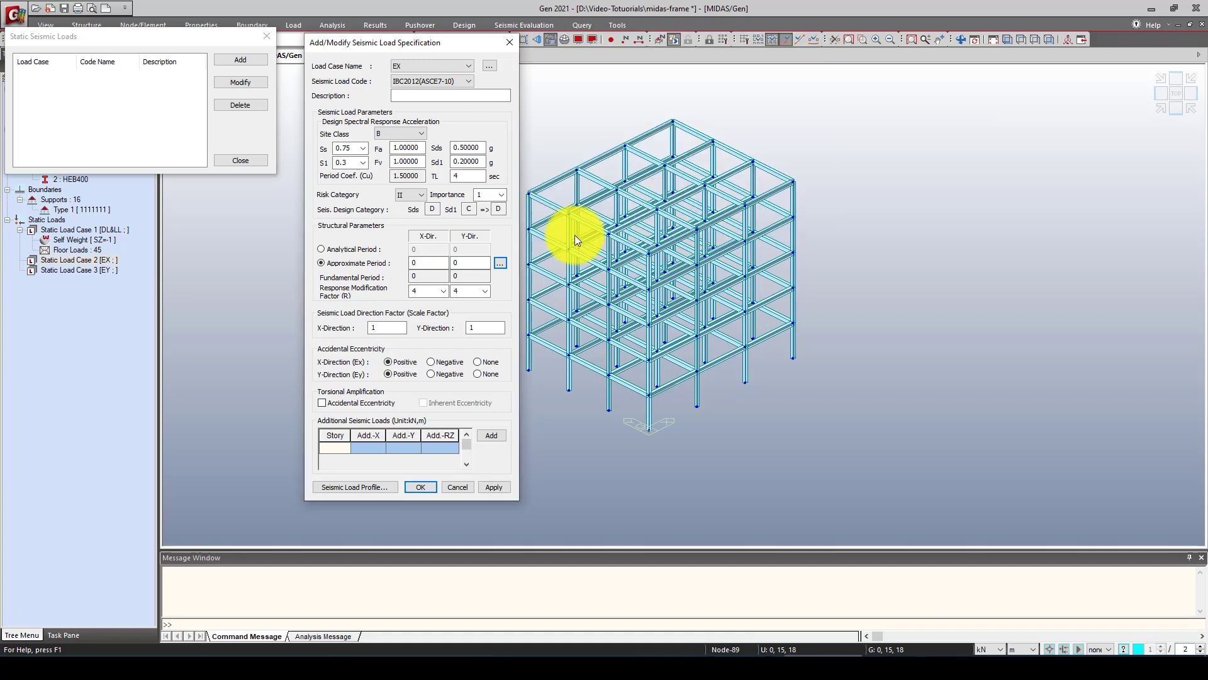
left_click(499, 262)
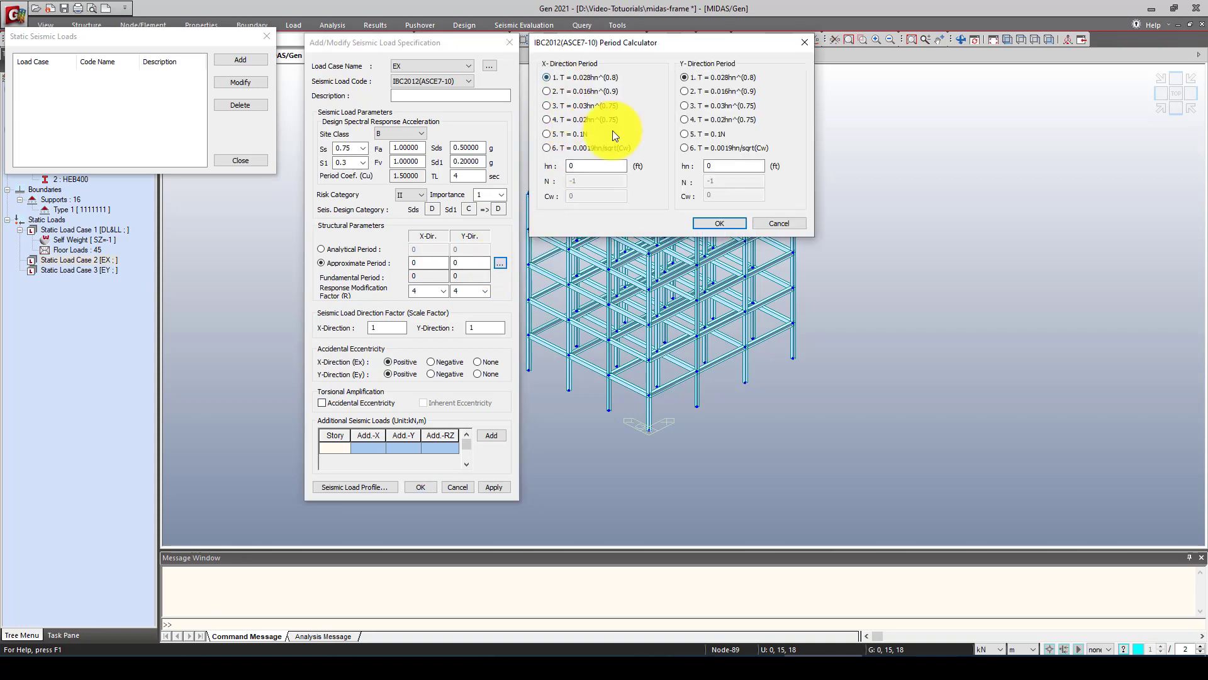
left_click(715, 224)
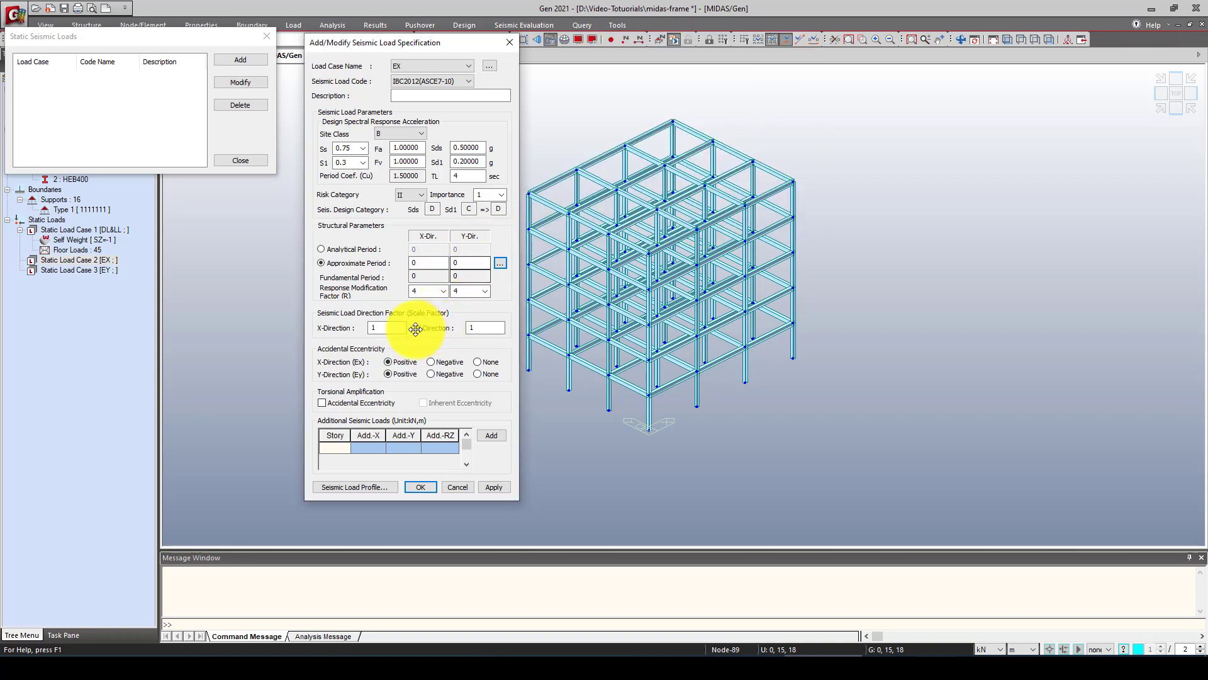
left_click(443, 290)
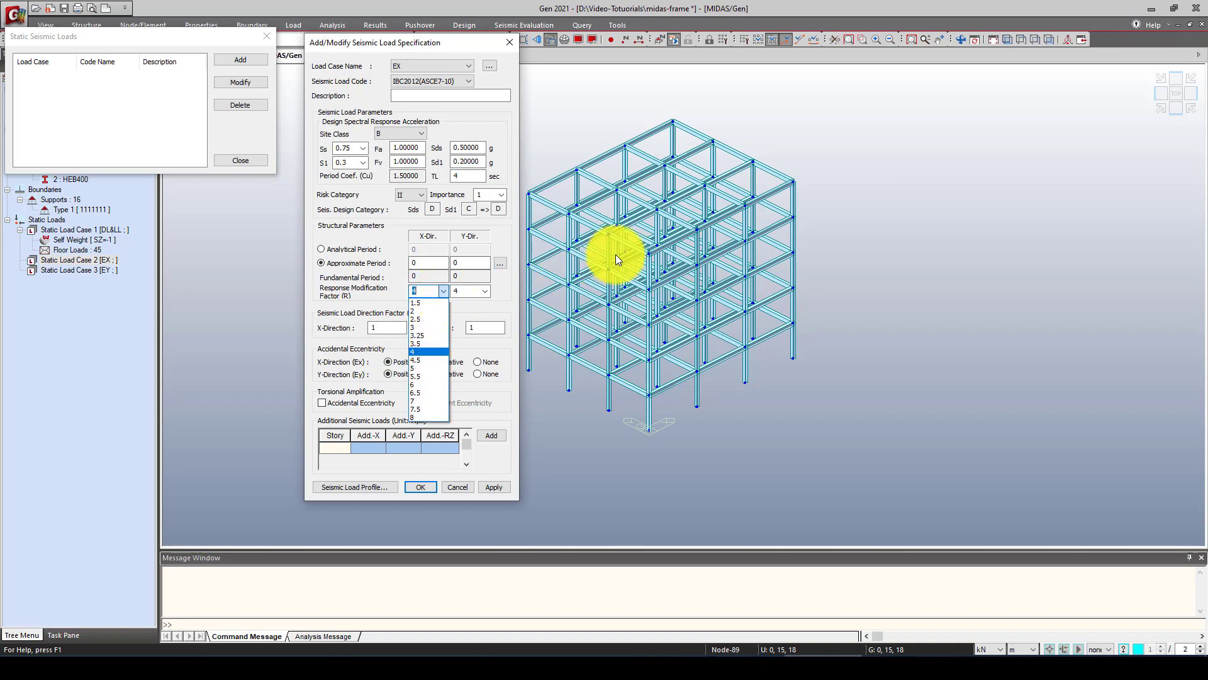
left_click(416, 416)
left_click(485, 291)
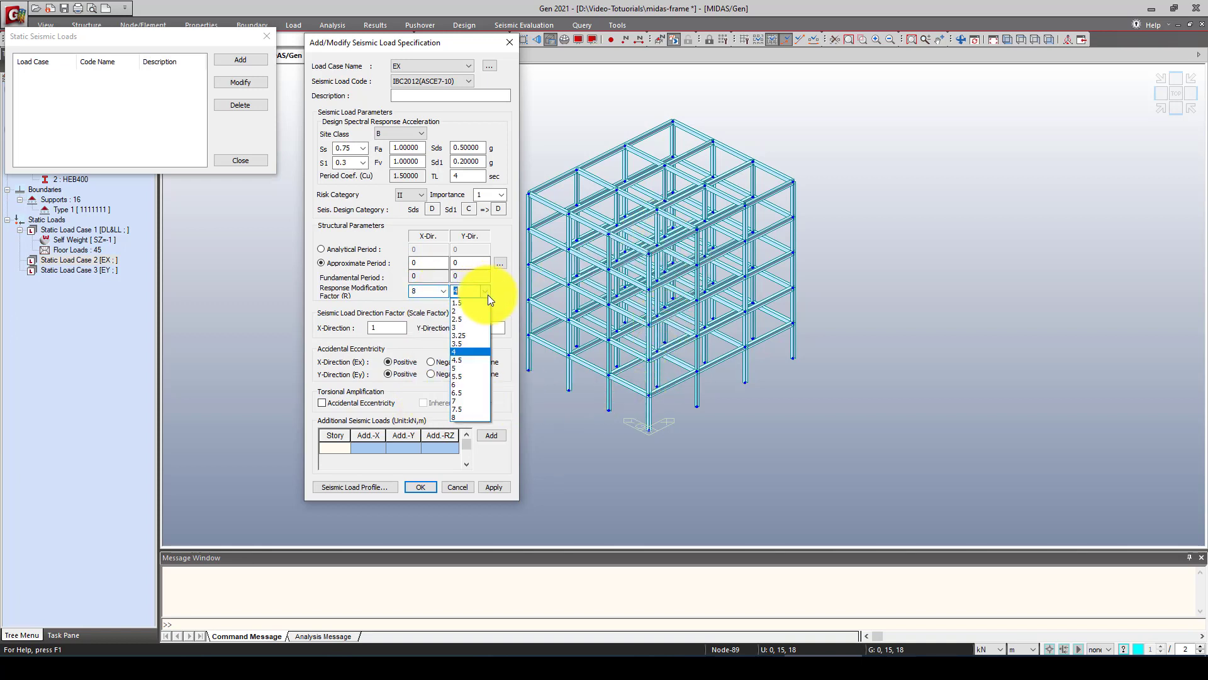
left_click(471, 416)
left_click(498, 263)
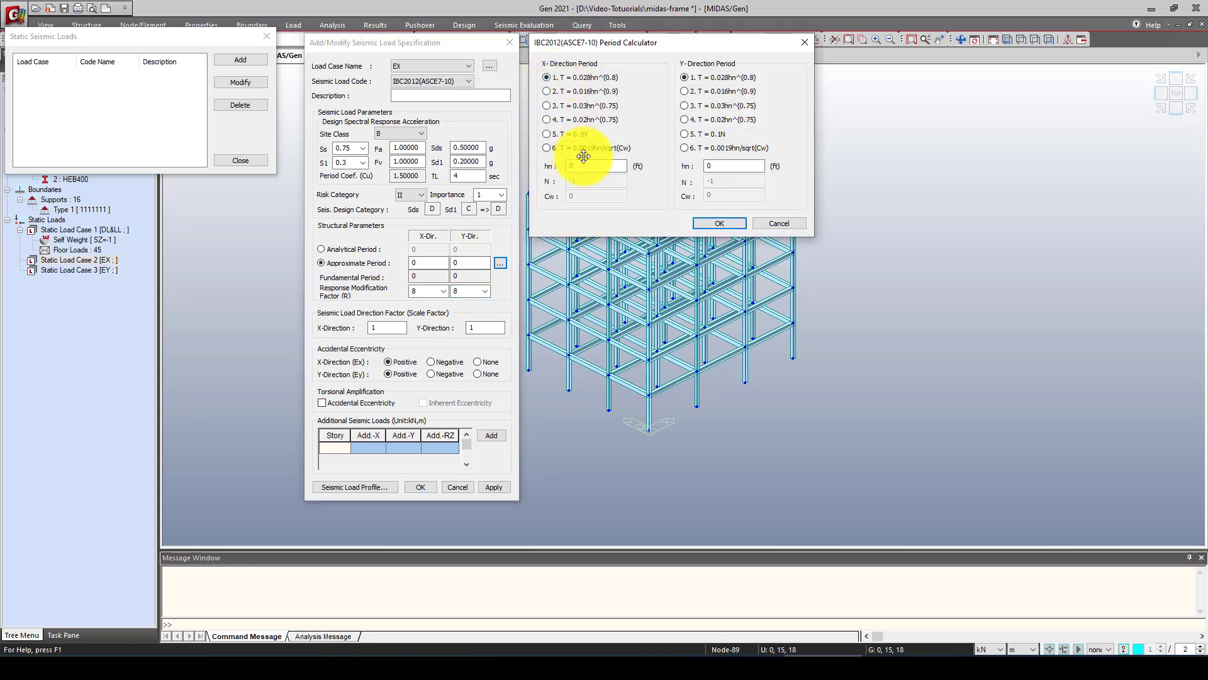
left_click(714, 226)
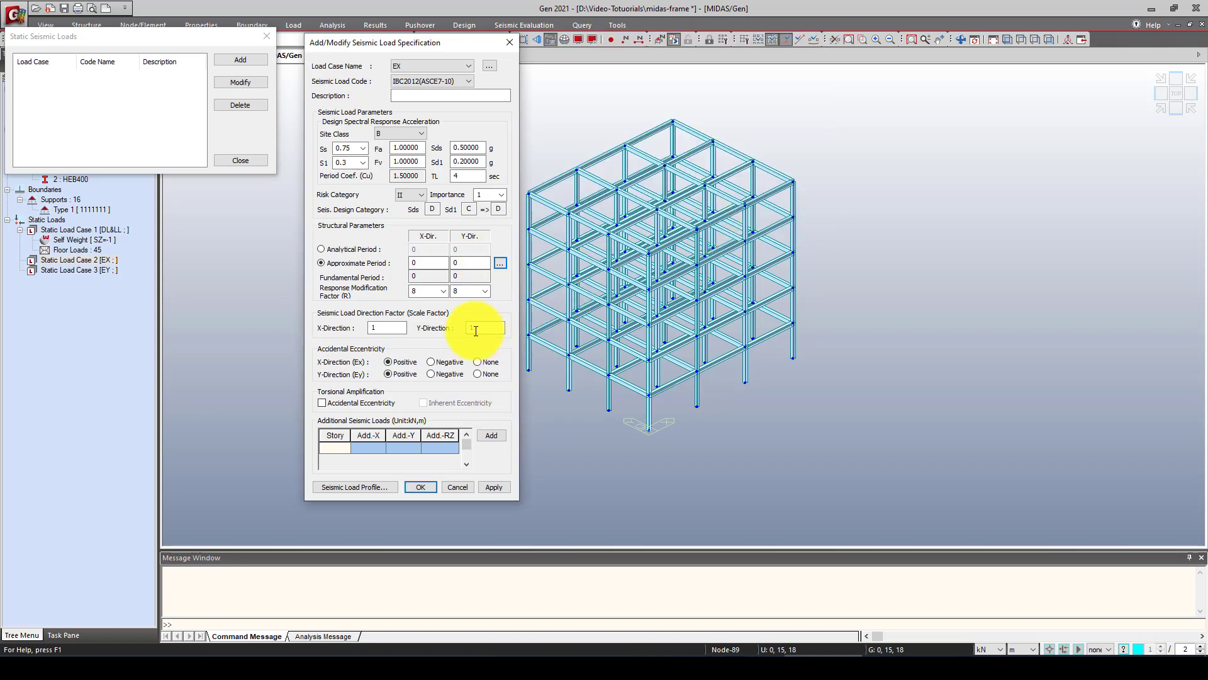
left_click_drag(477, 329, 461, 324)
type("0")
double_click(453, 260)
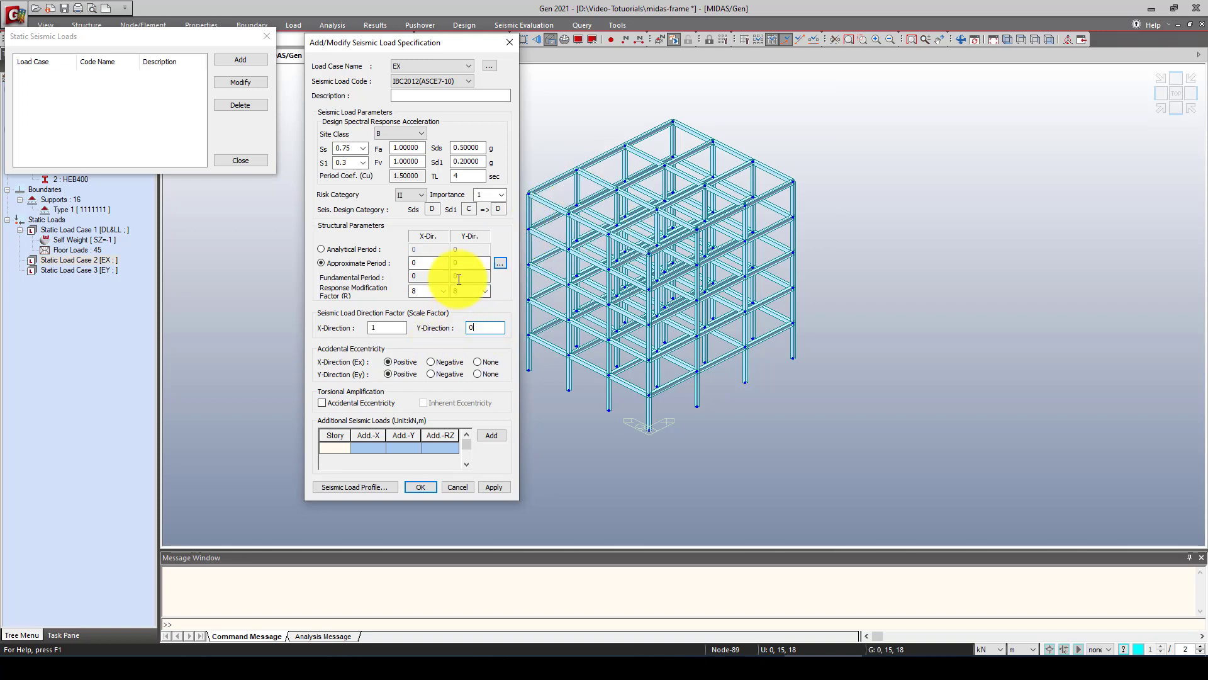
left_click(428, 263)
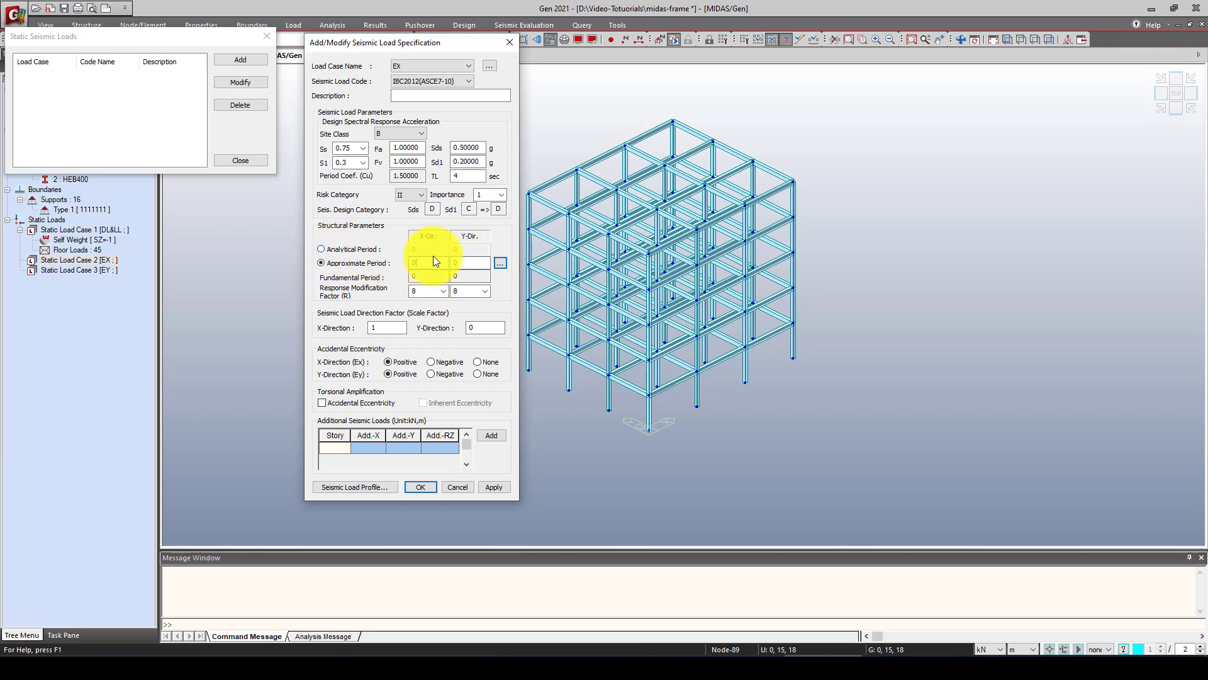
left_click(361, 147)
left_click(367, 164)
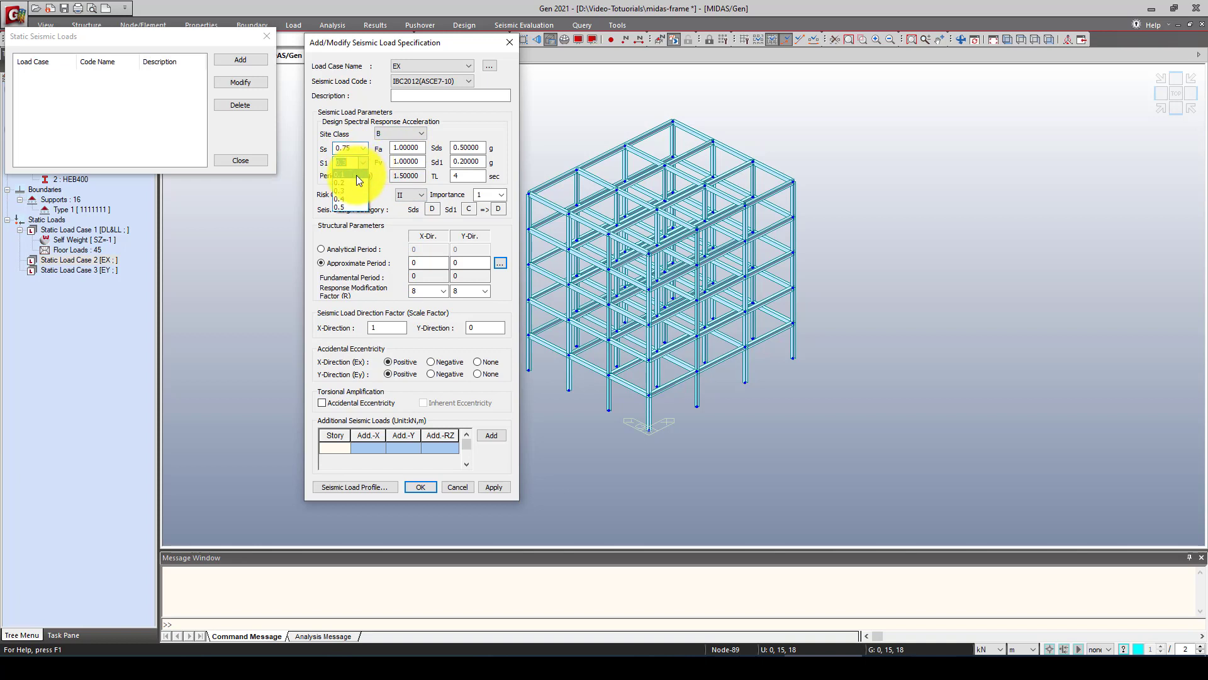
left_click(351, 191)
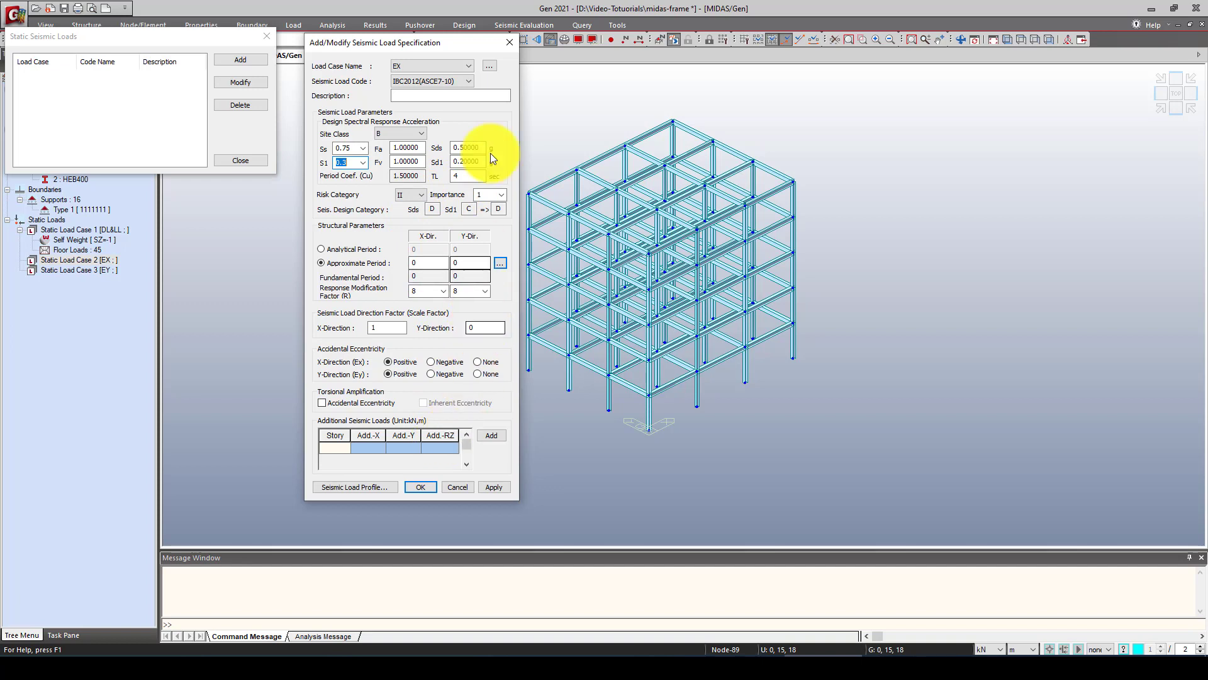
left_click(509, 42)
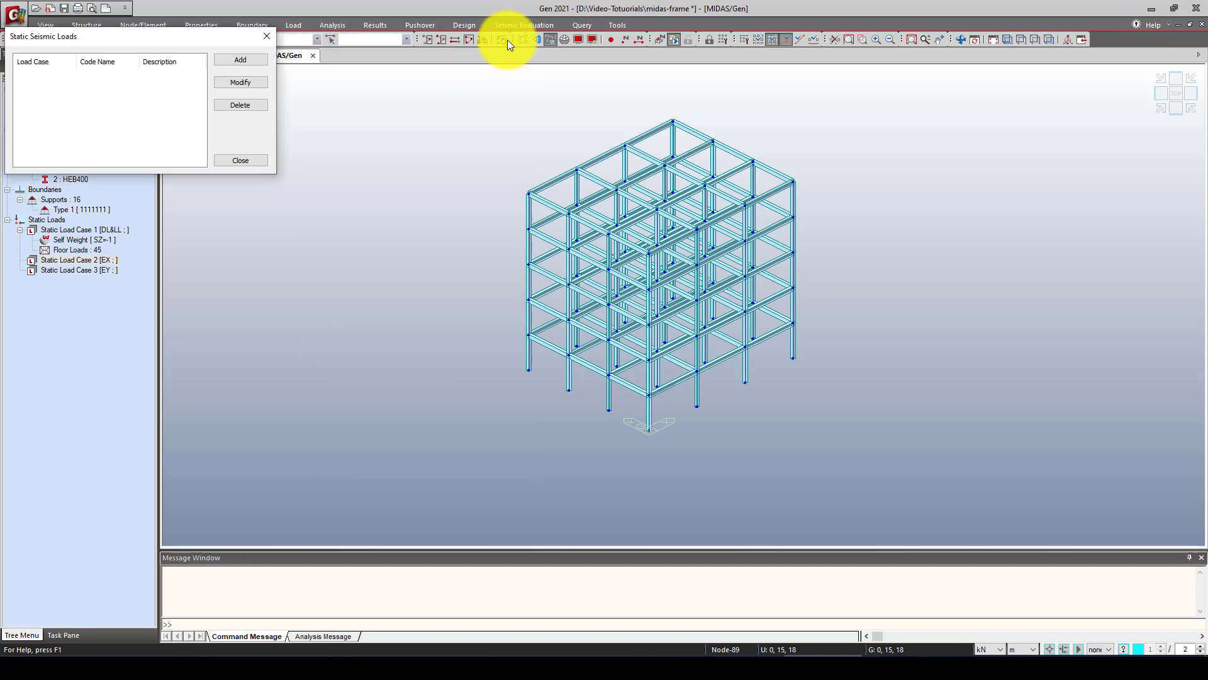
left_click(266, 35)
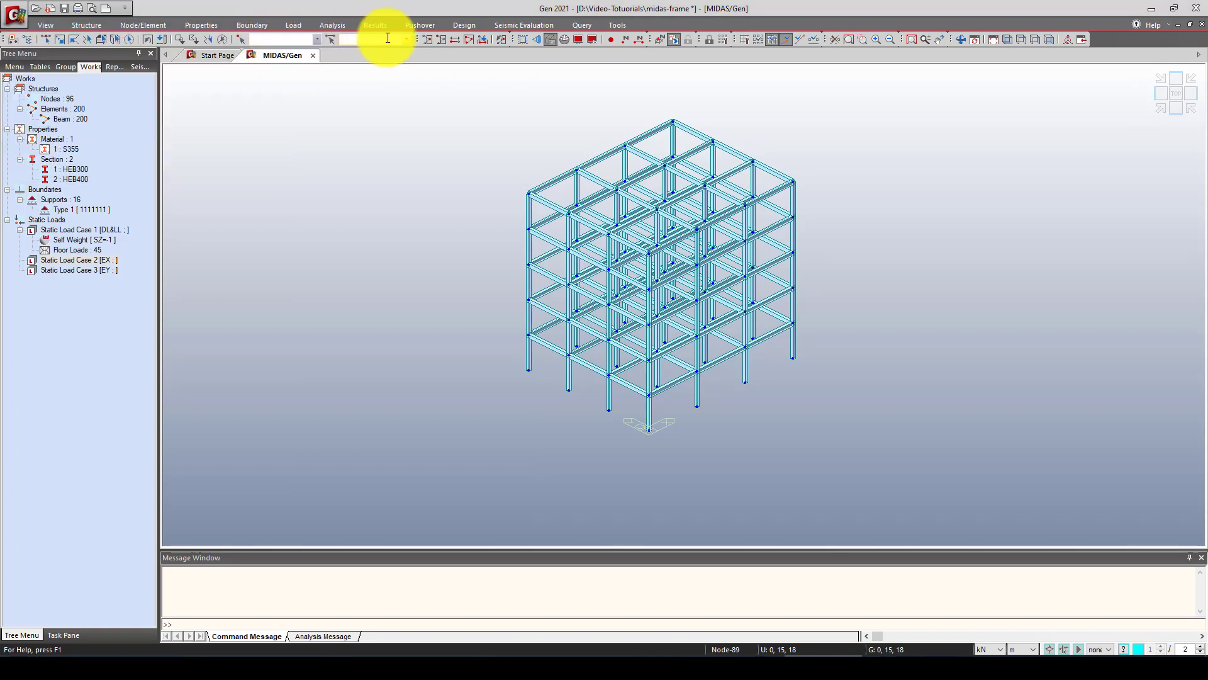
Convert the DL&LL load case to masses in the X and Y directions with a scale factor of 1
left_click(300, 23)
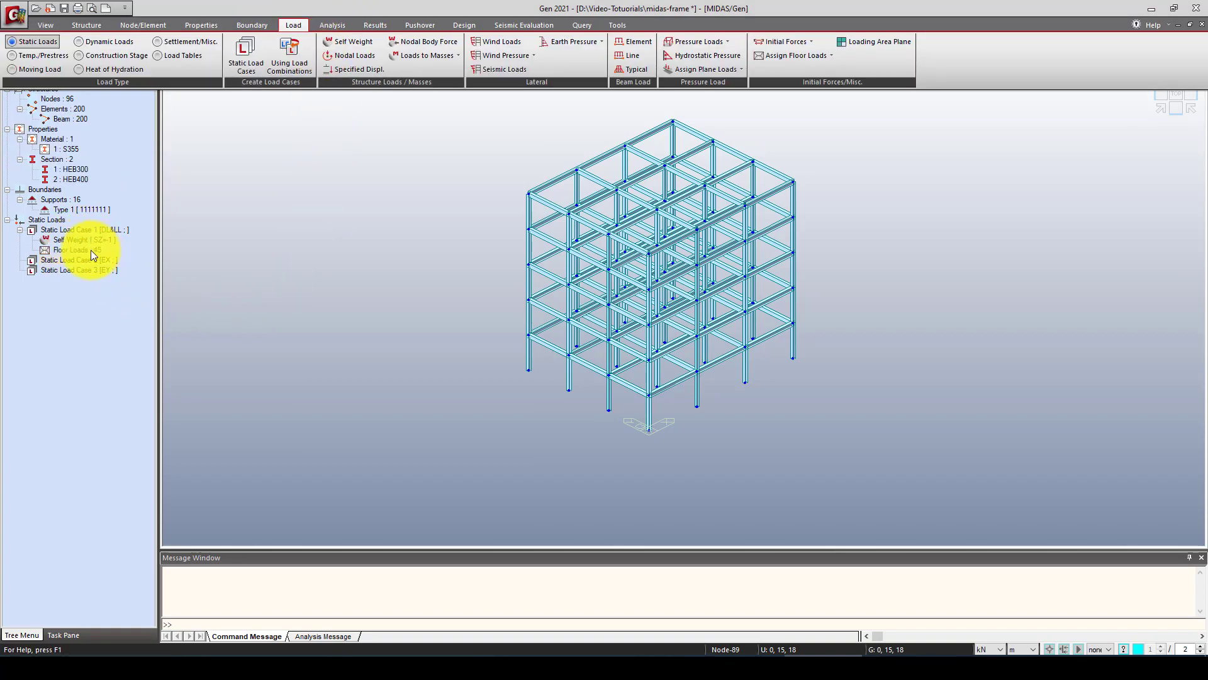
left_click(412, 58)
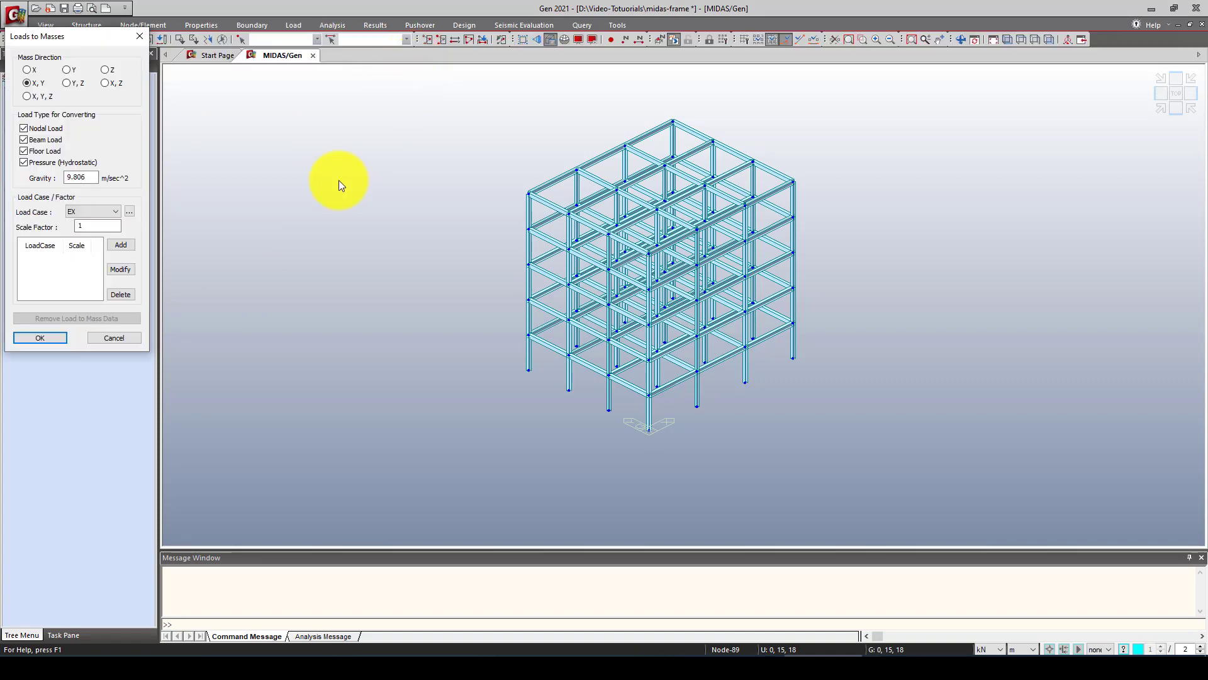
left_click_drag(106, 48, 320, 140)
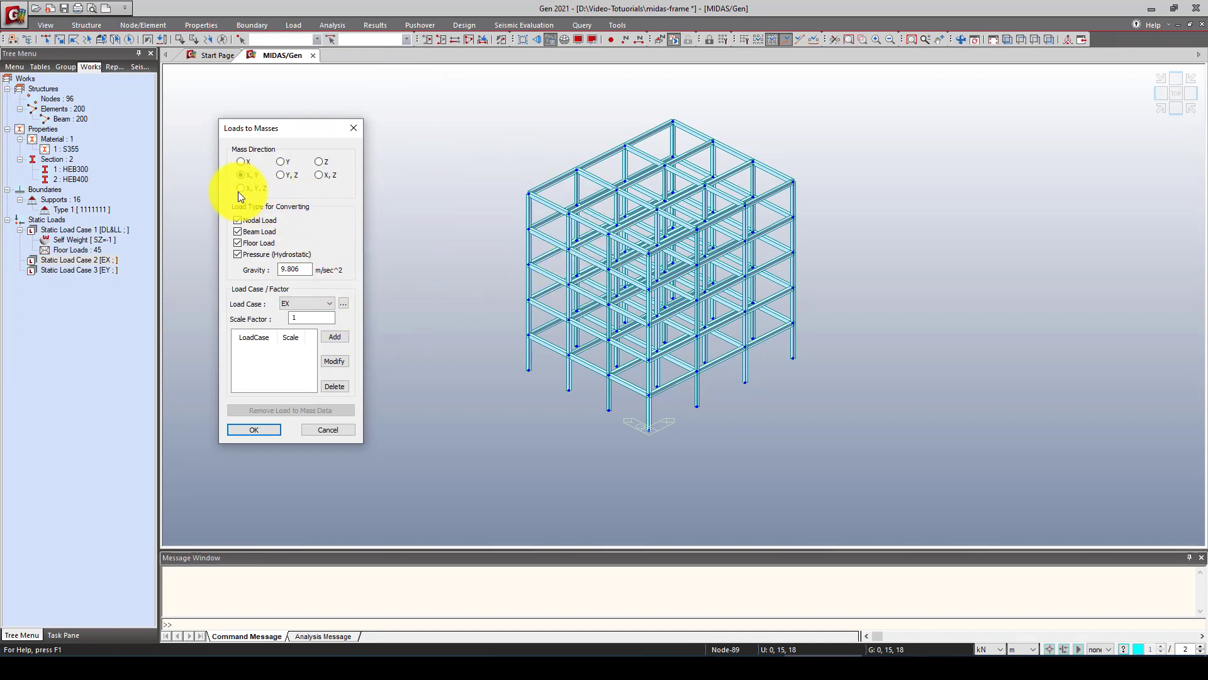
left_click(293, 308)
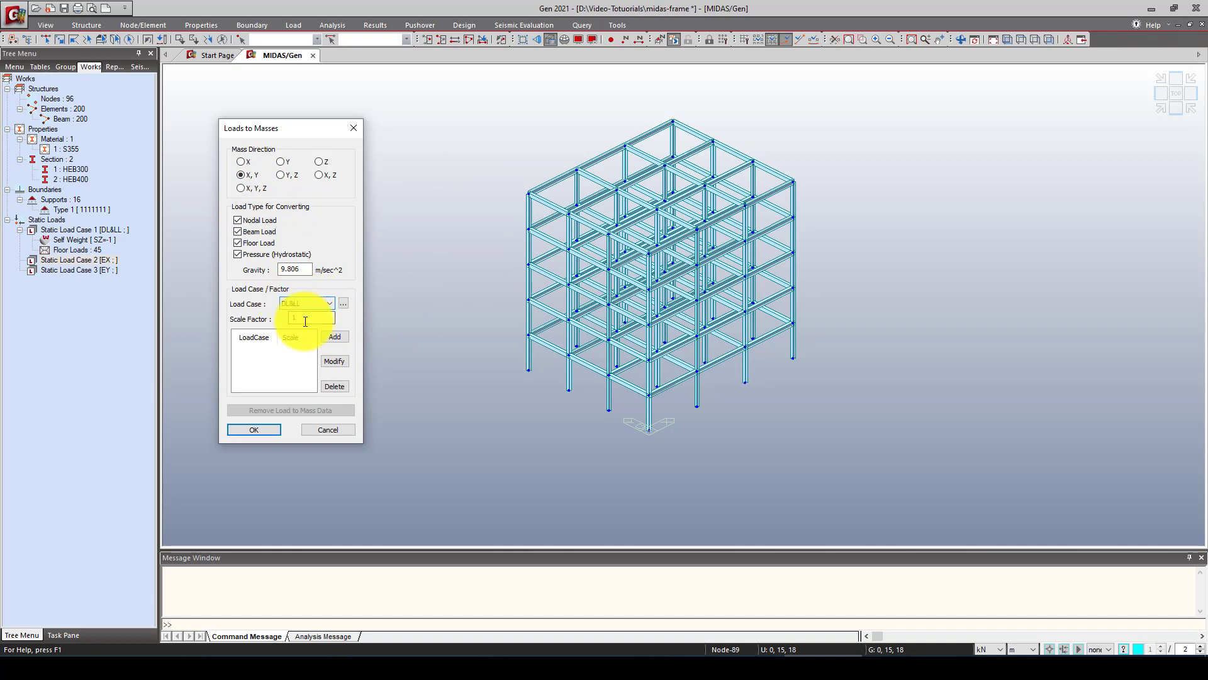
left_click(302, 315)
left_click(344, 340)
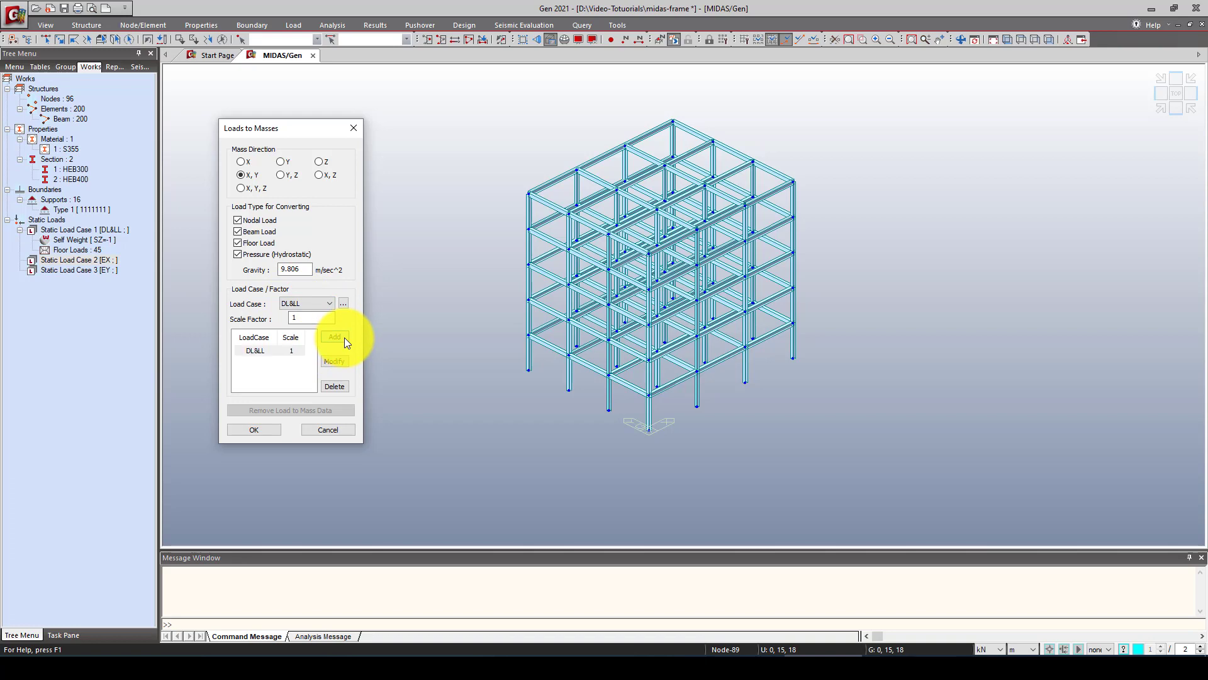
left_click(258, 434)
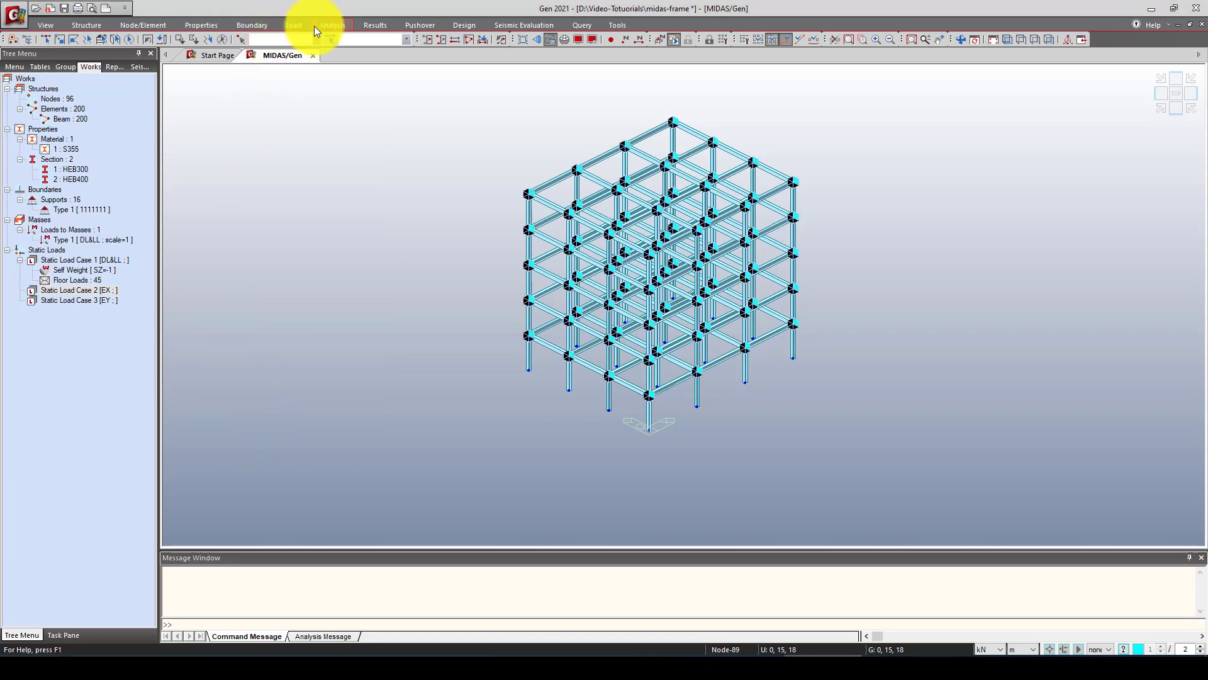
left_click(294, 25)
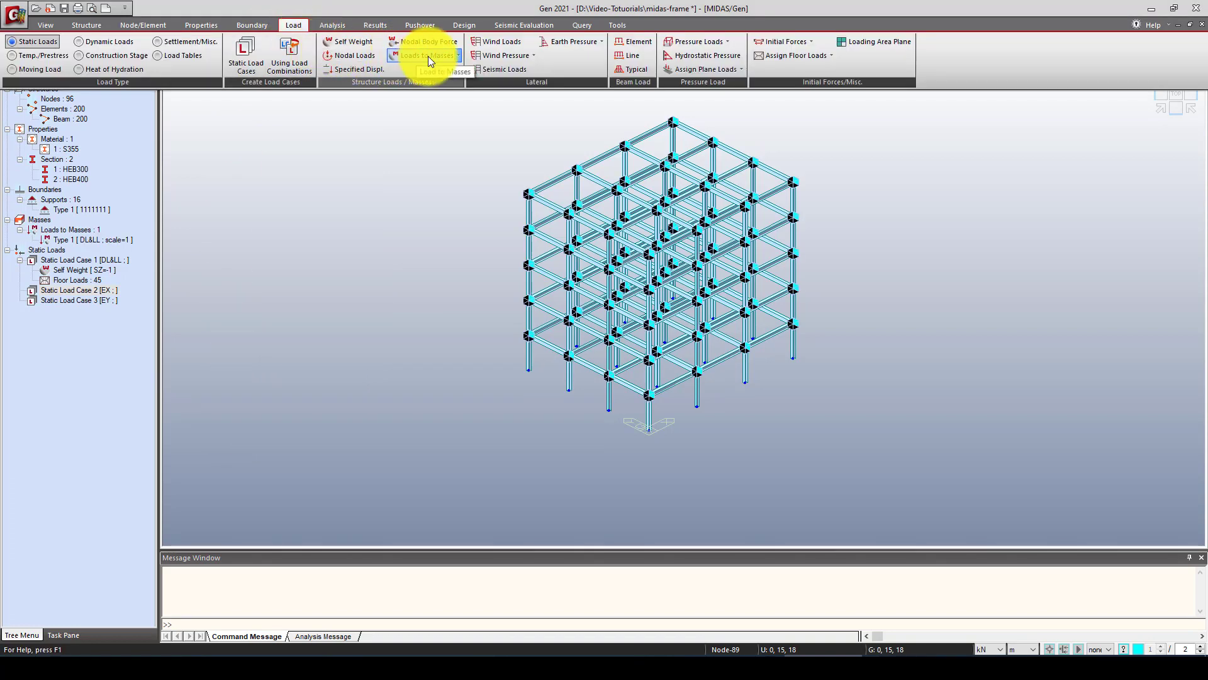
left_click(491, 69)
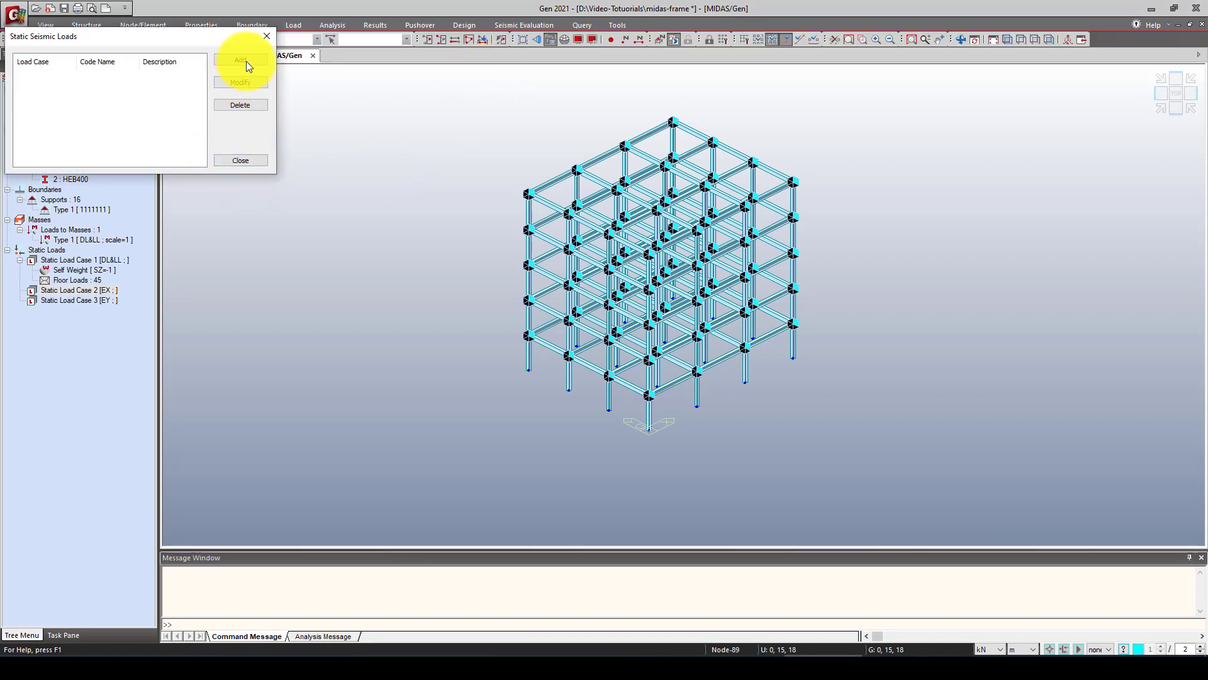
left_click(246, 61)
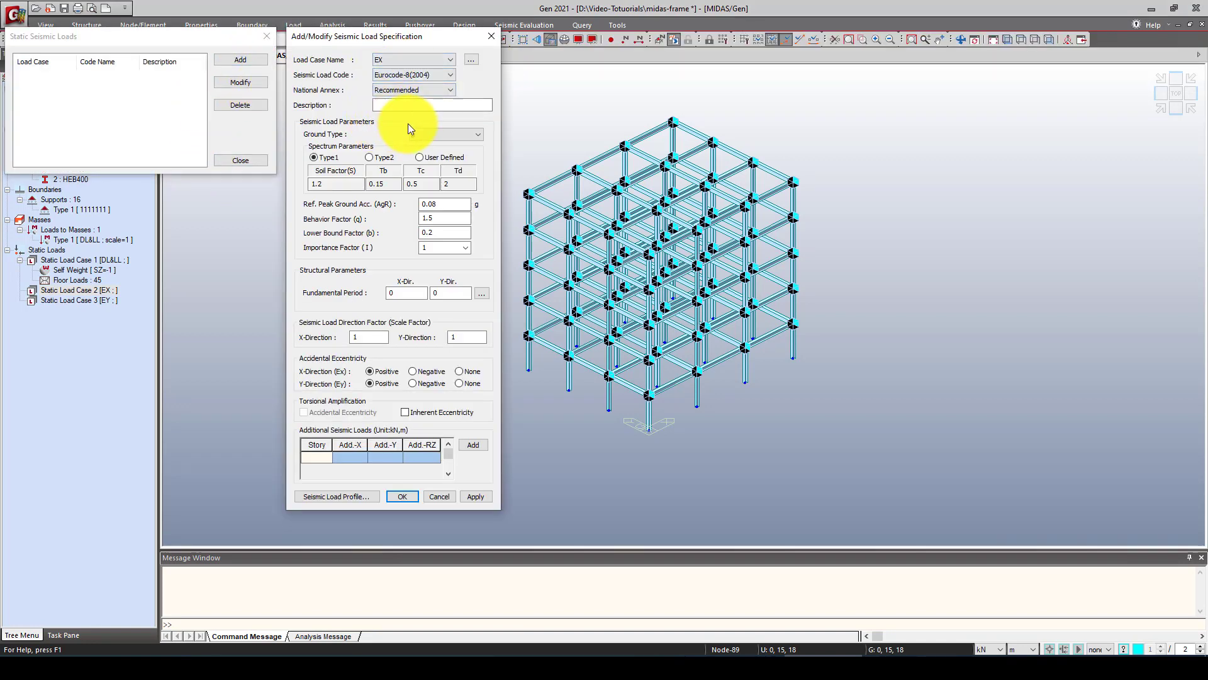
left_click(420, 75)
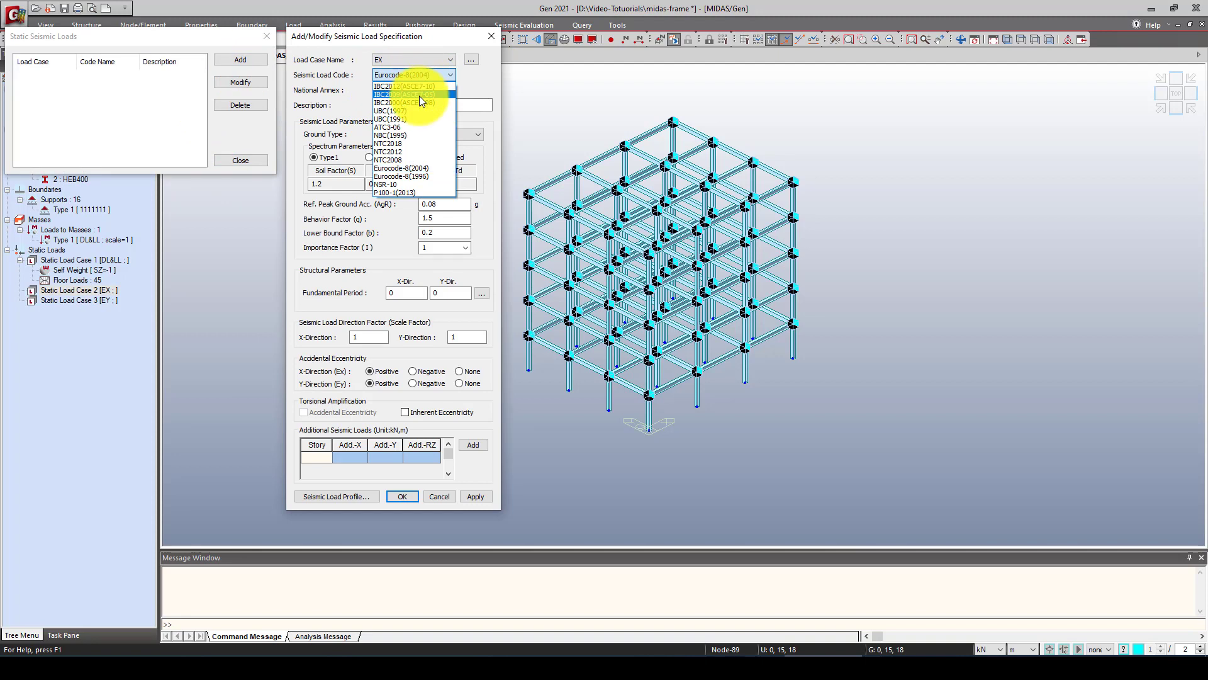
left_click(421, 87)
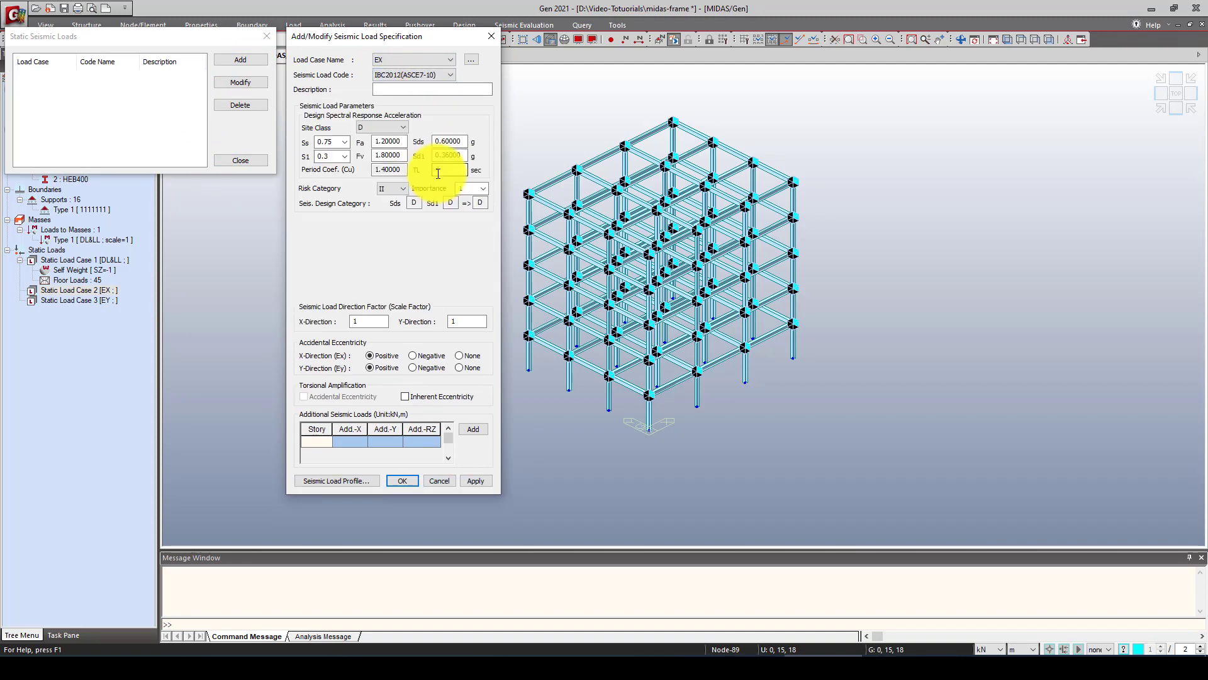
left_click(345, 142)
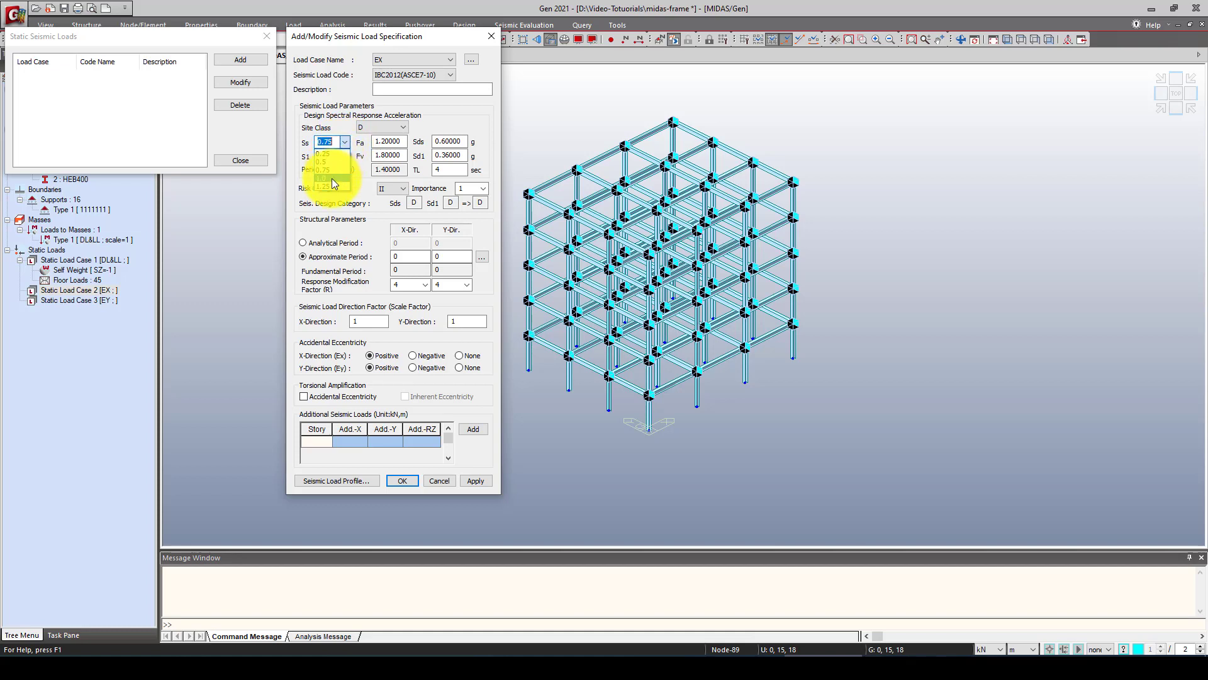
left_click(333, 179)
left_click(345, 156)
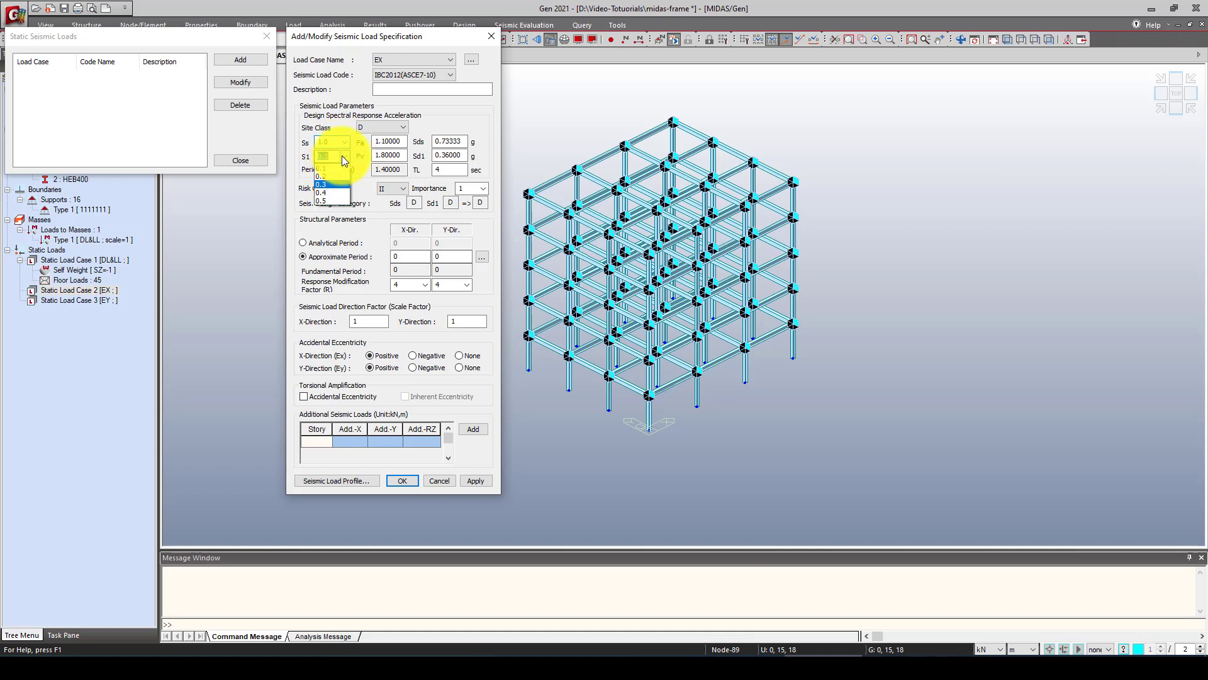
left_click(330, 193)
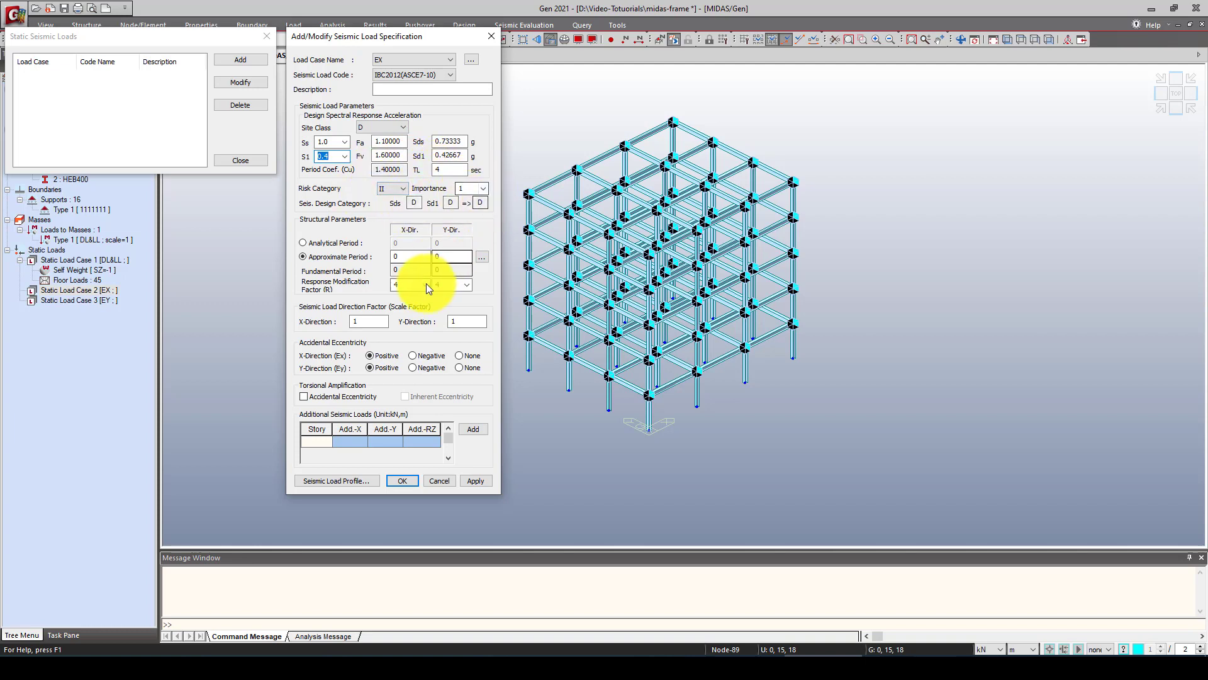
left_click(481, 256)
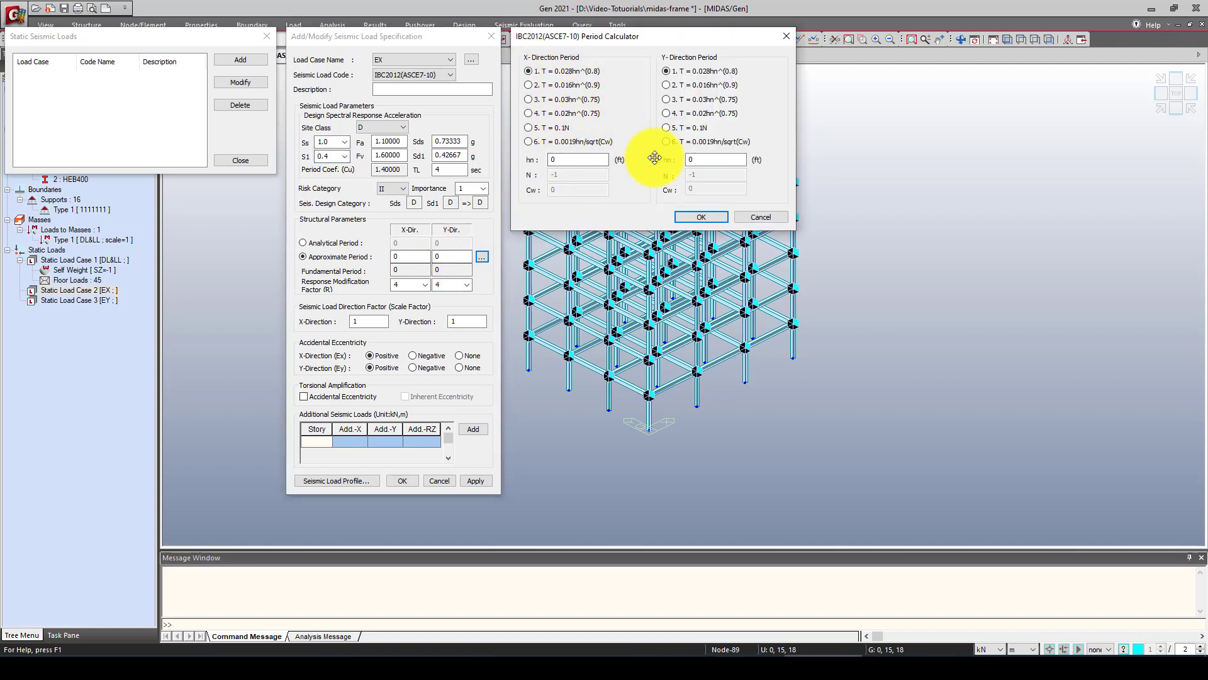
left_click(699, 218)
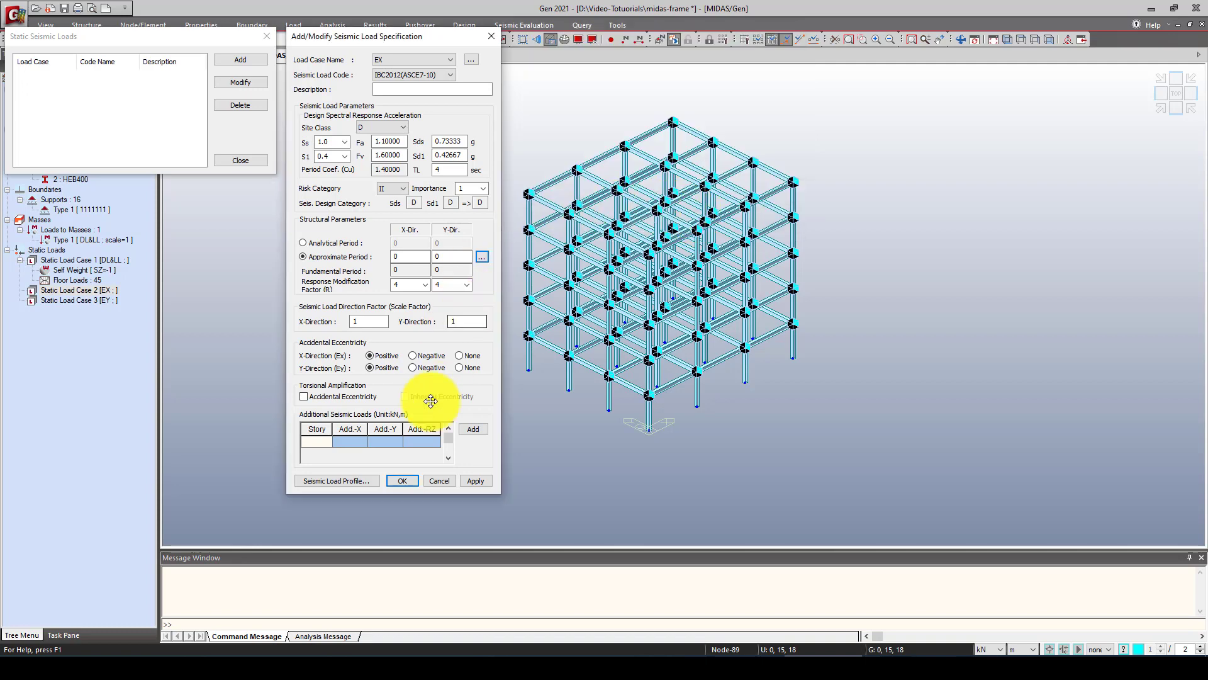
left_click(447, 480)
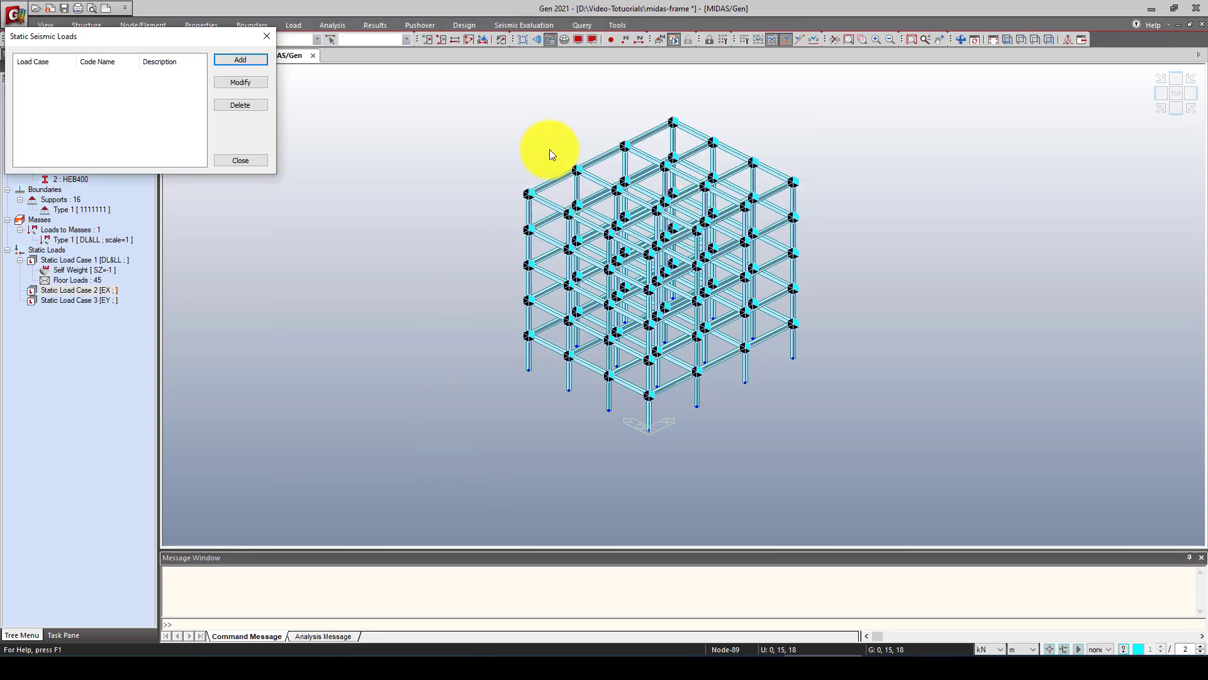
left_click(267, 36)
Auto-generate the story data for 1F to Roof with 5% seismic accidental eccentricity and 15% wind eccentricity
left_click(86, 24)
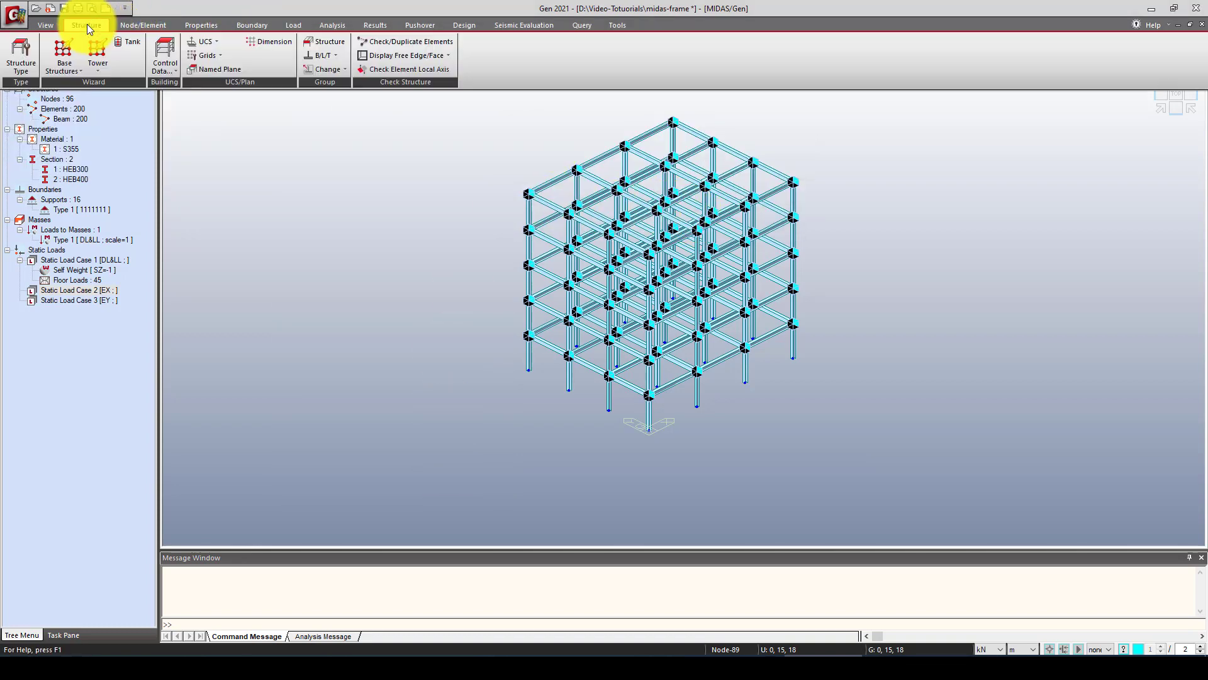
left_click(65, 71)
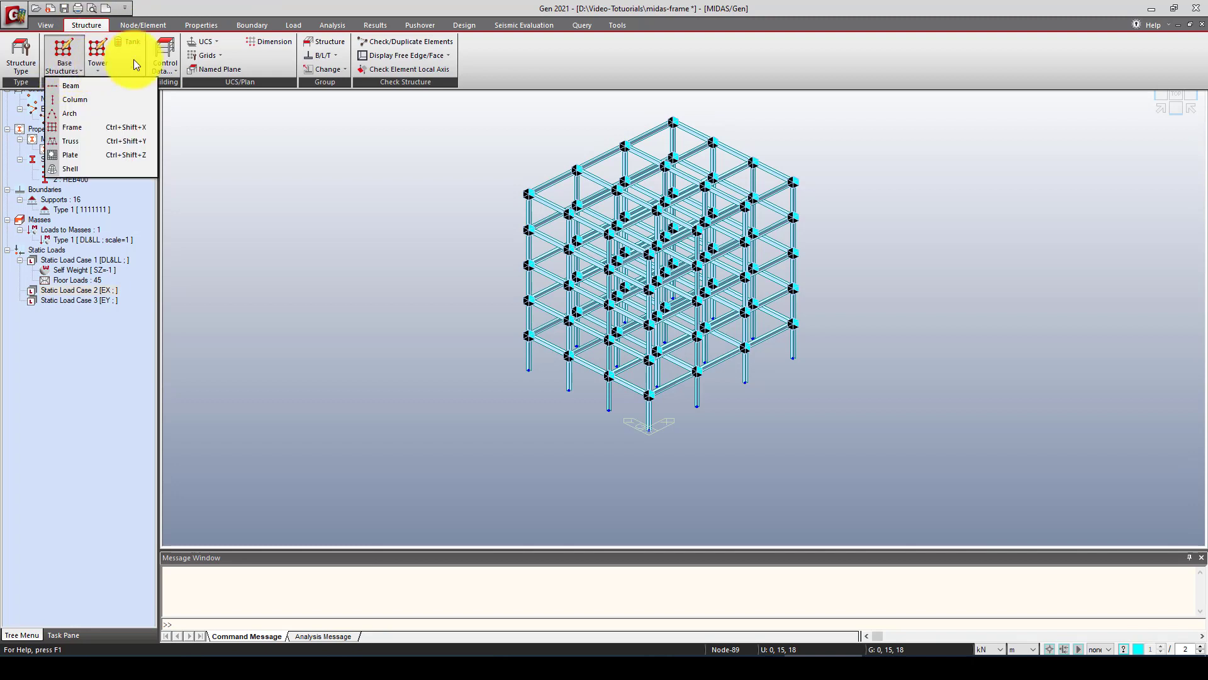
left_click(164, 65)
left_click(165, 69)
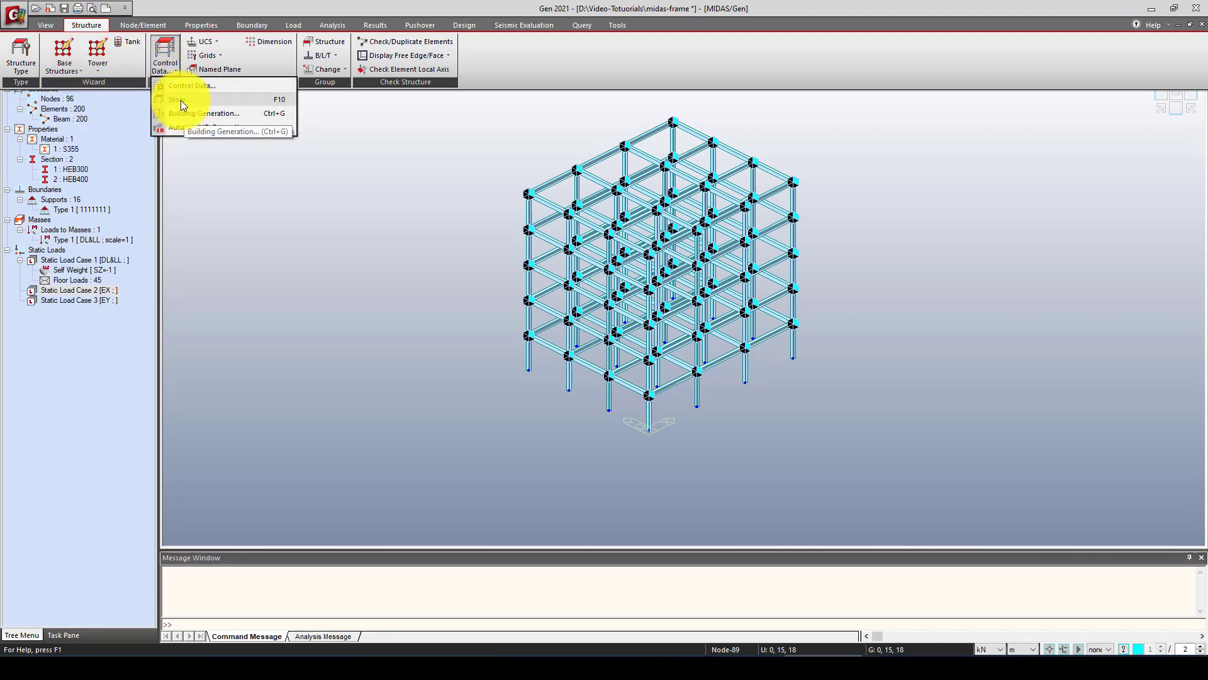
left_click(180, 100)
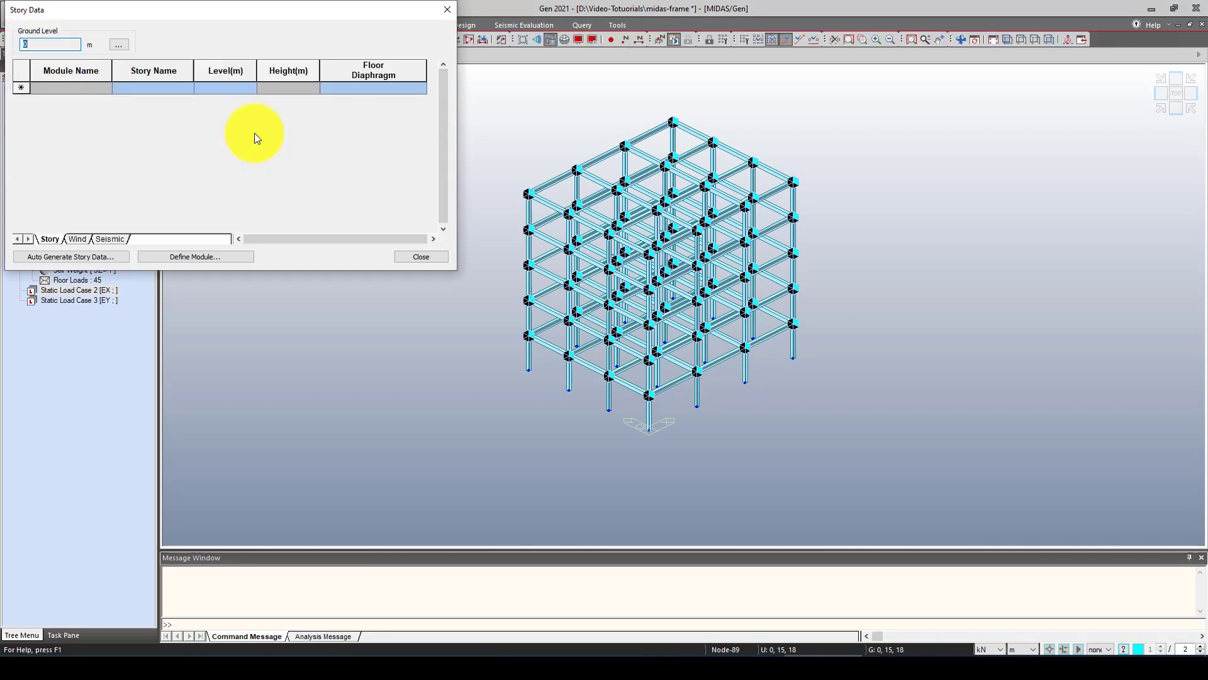
left_click(76, 260)
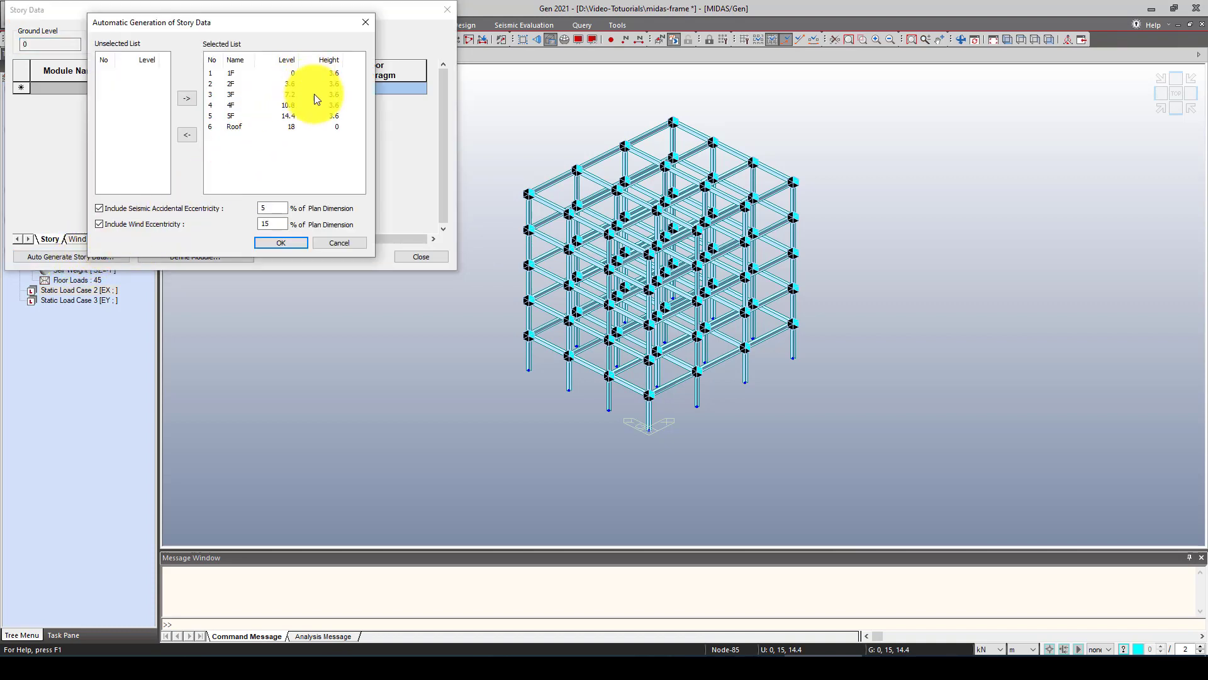
left_click(281, 243)
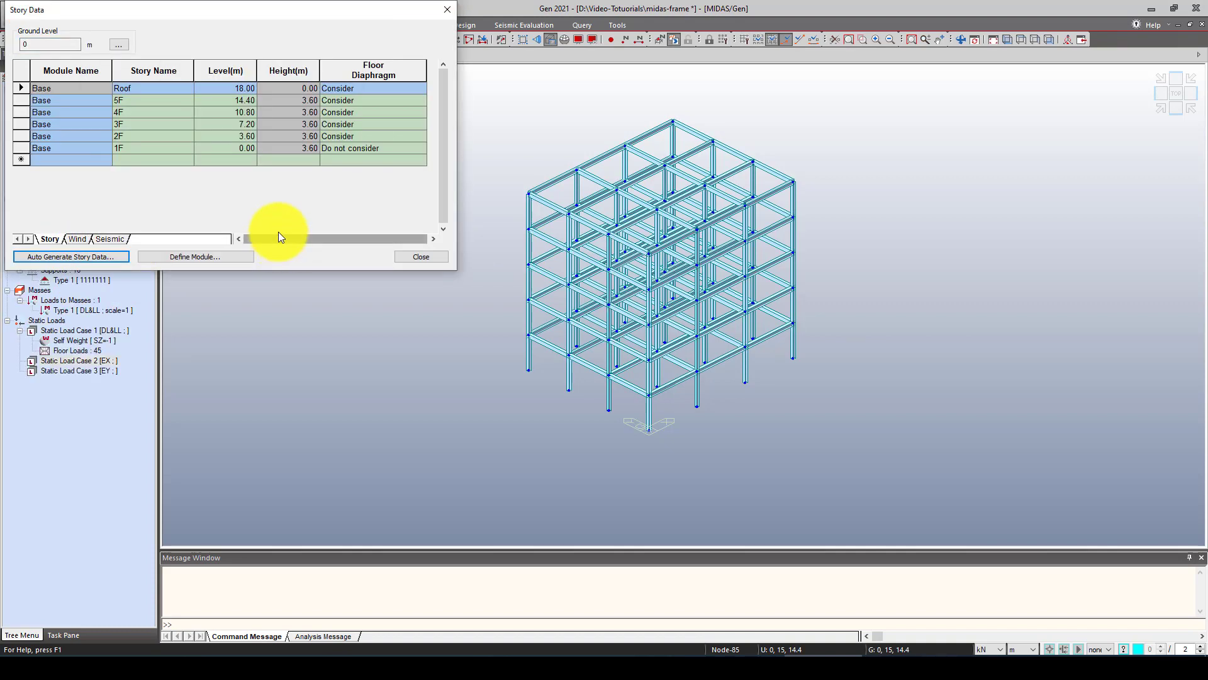
left_click(241, 88)
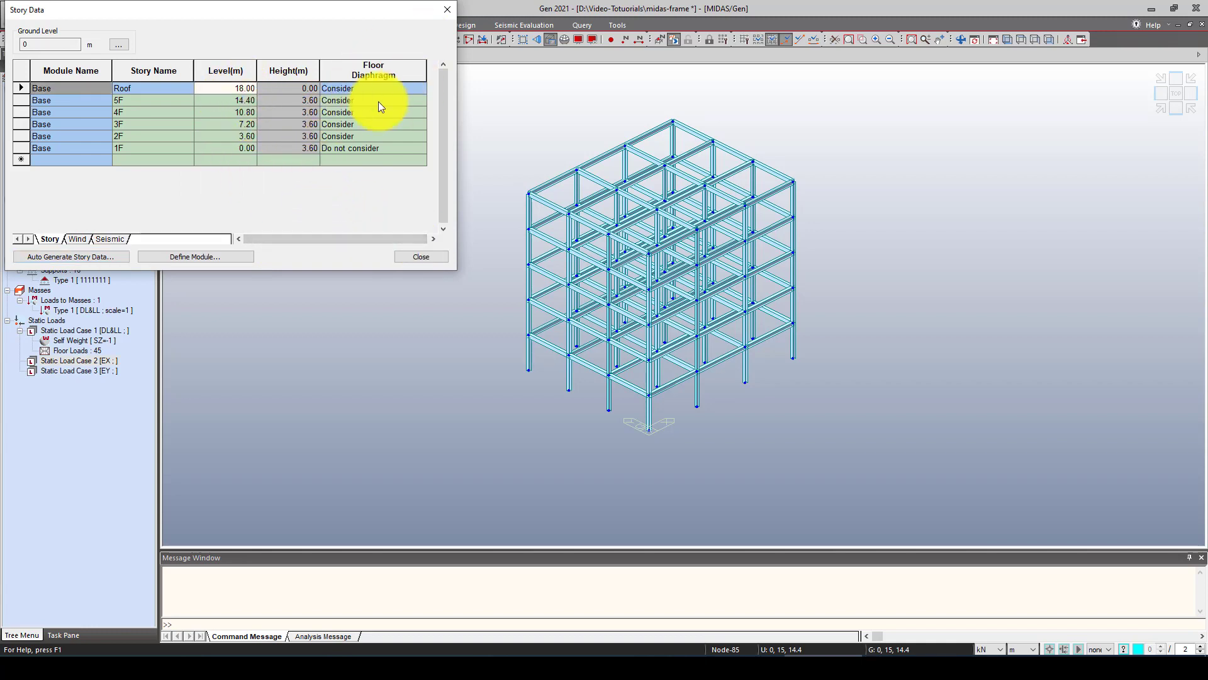
left_click(431, 256)
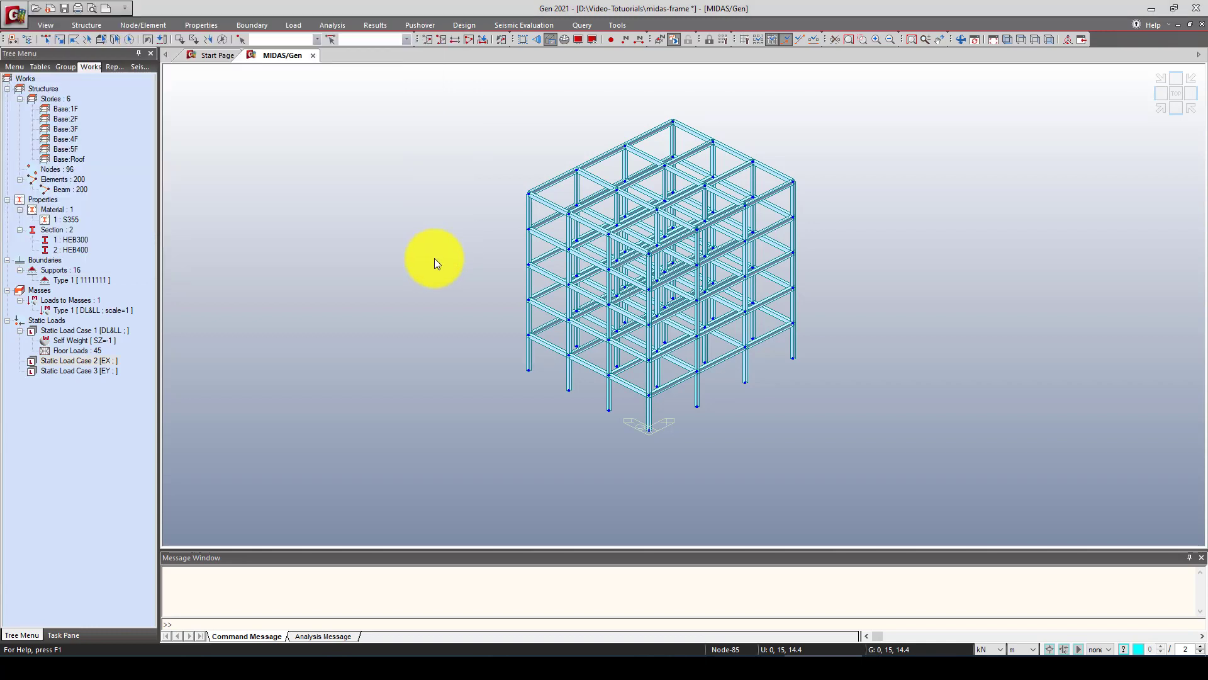
Add a static seismic load for the EX load case using the IBC2012(ASCE7-10) code
left_click(301, 25)
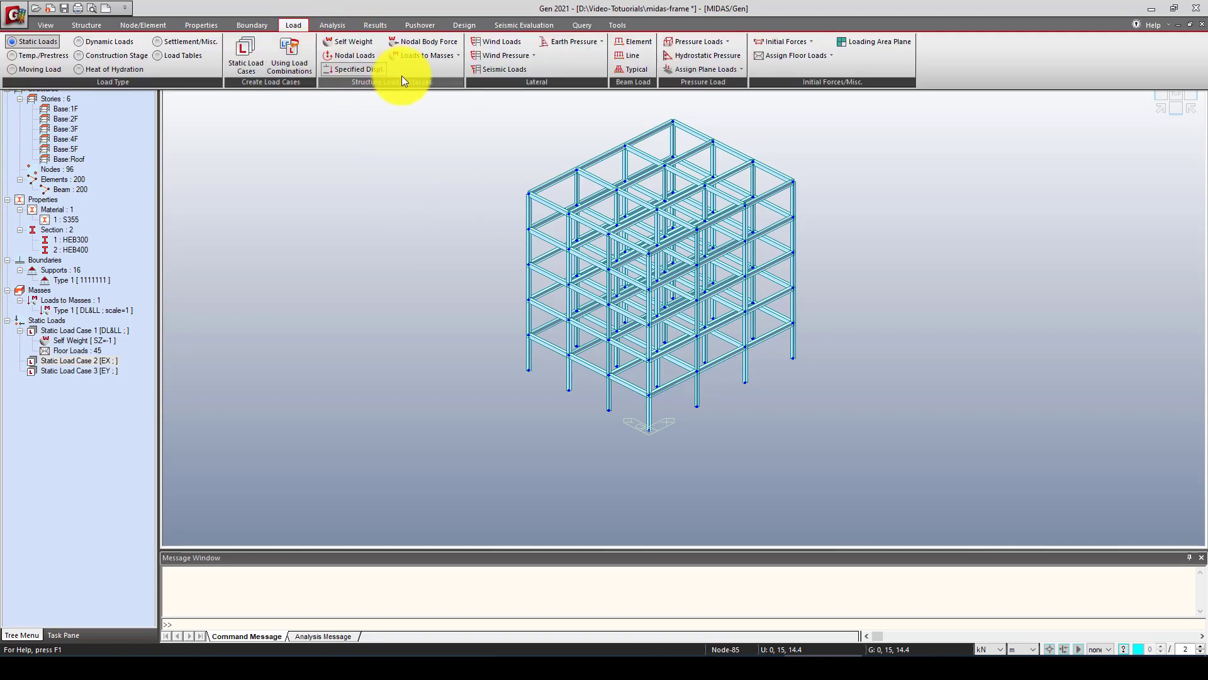
left_click(492, 77)
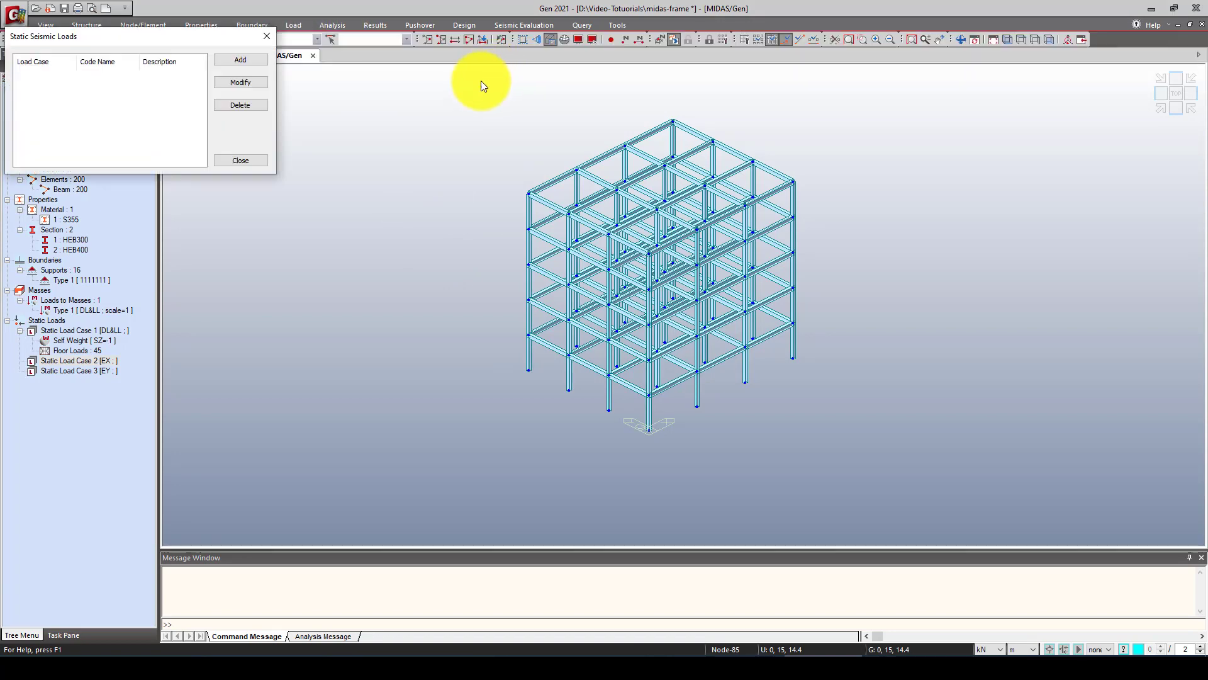
left_click(231, 59)
left_click(404, 75)
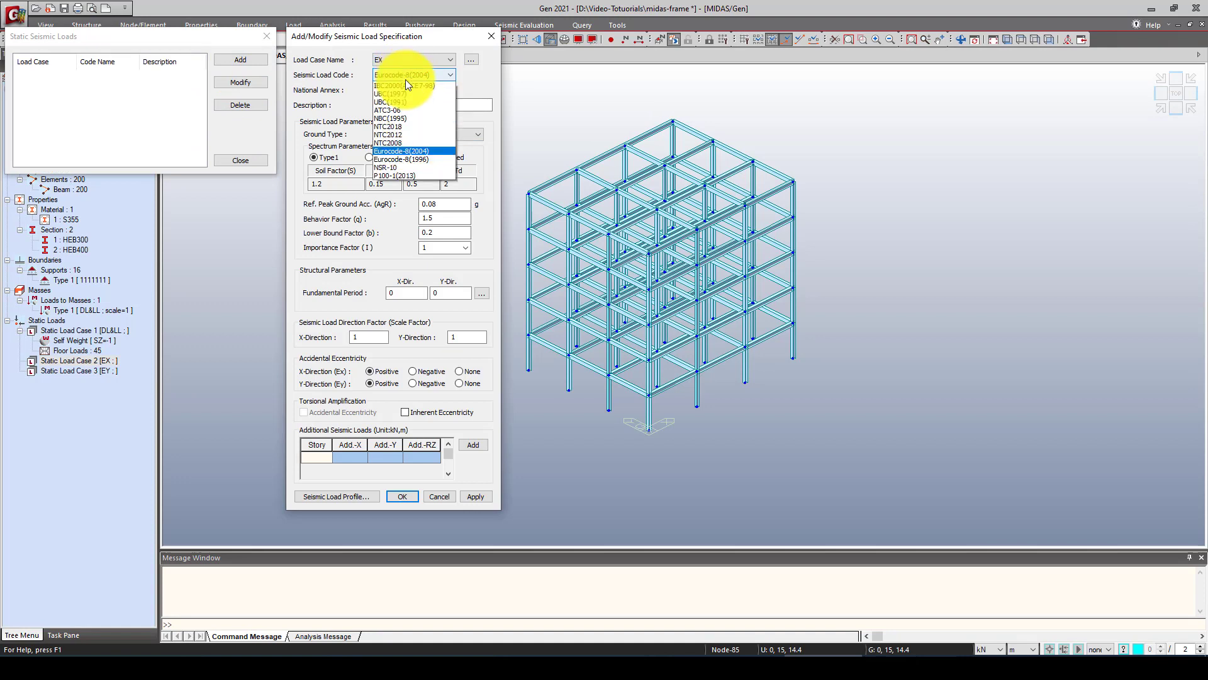
left_click(408, 100)
left_click(412, 76)
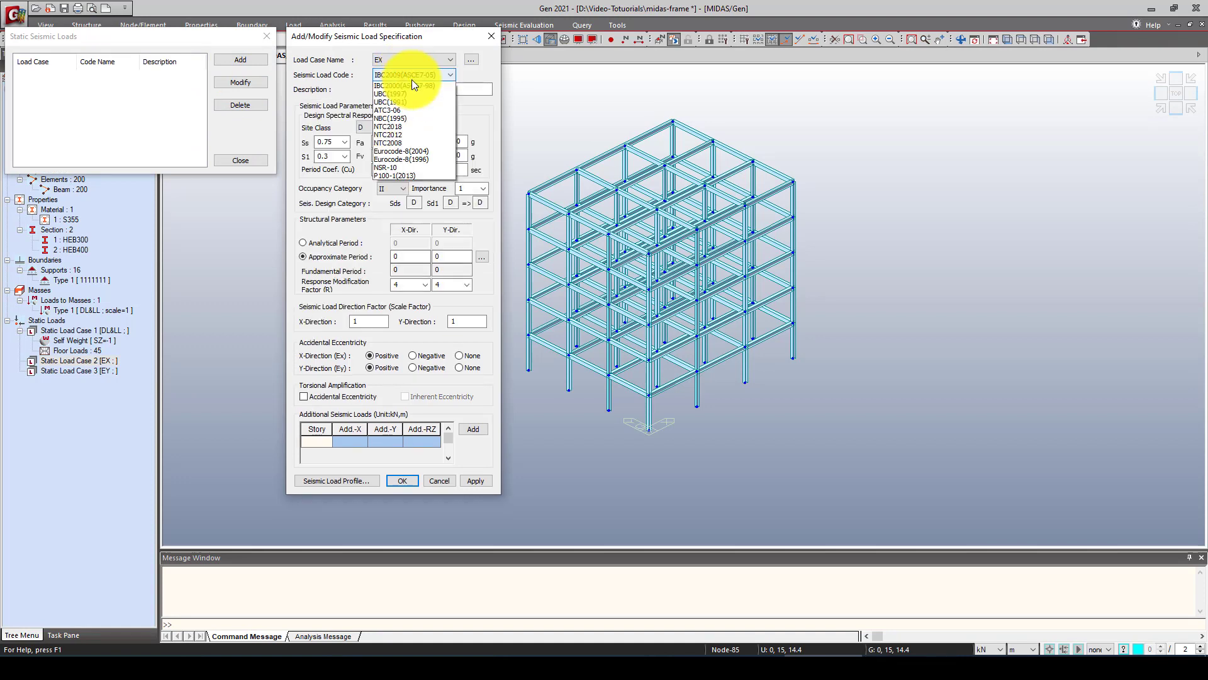
left_click(417, 89)
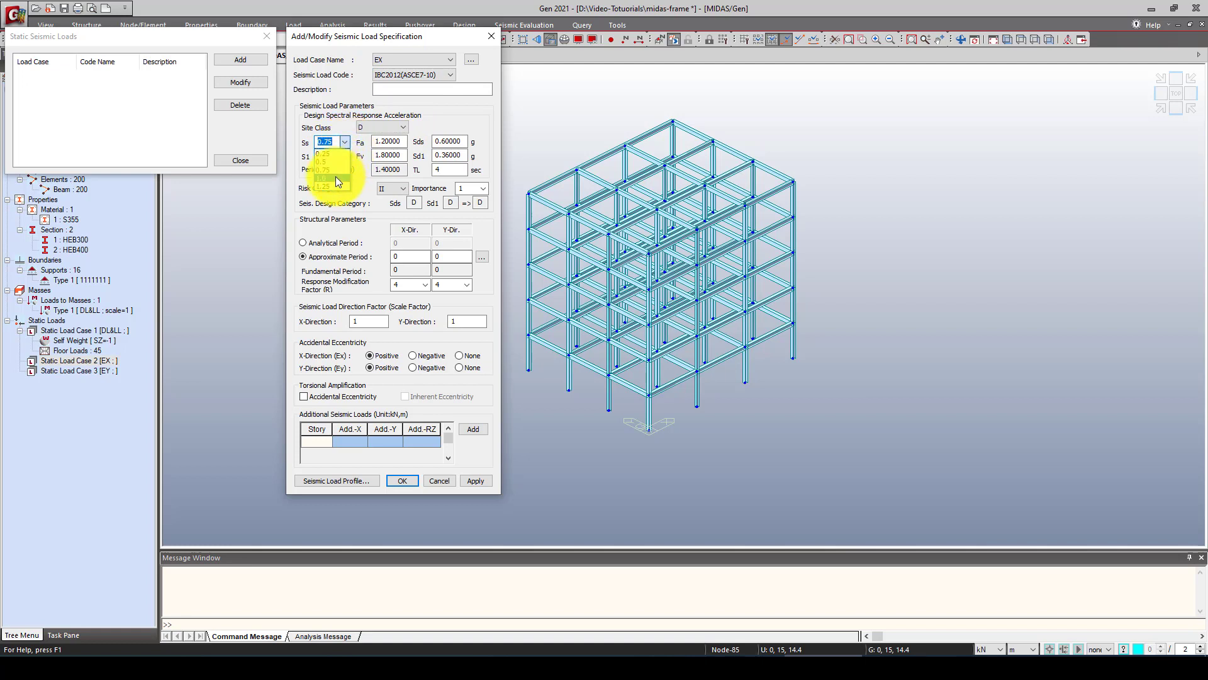
Set the spectral response accelerations of the EX seismic load to Ss 1.0 and S1 0.4
left_click(335, 178)
left_click(345, 156)
left_click(327, 190)
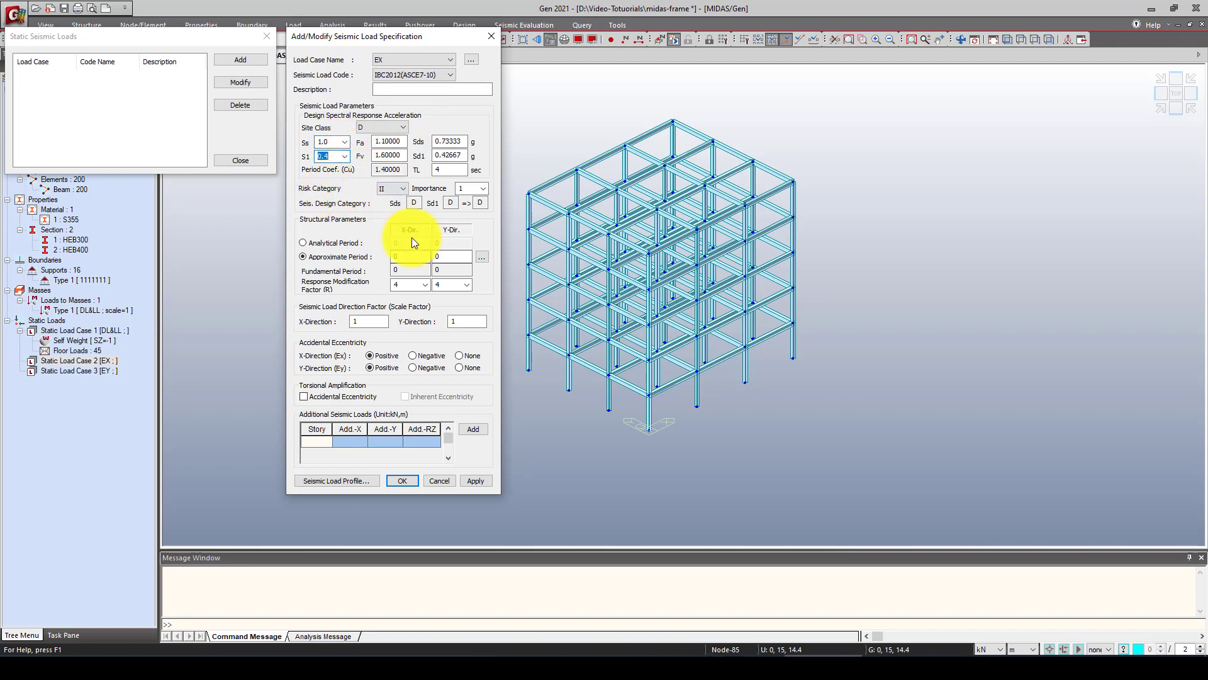
Set the response modification factor to 8 in both directions and the Y-direction scale factor to 0
left_click(426, 283)
left_click(402, 411)
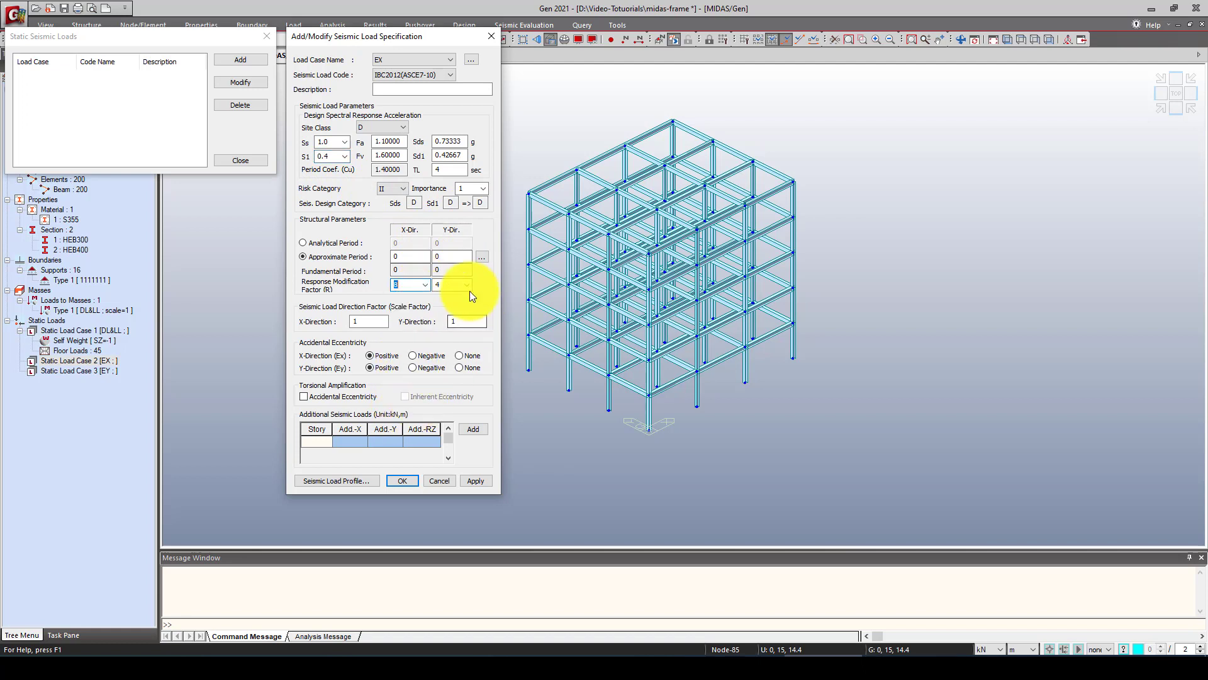
left_click(466, 284)
left_click(445, 410)
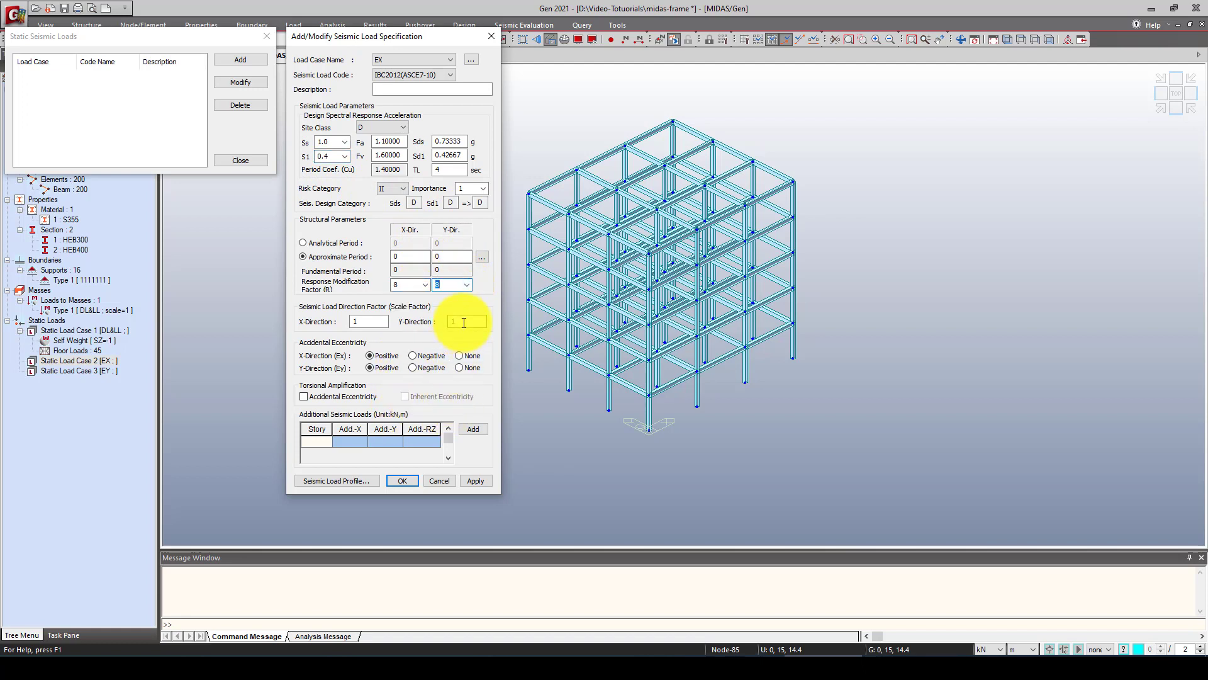
left_click_drag(462, 323, 450, 329)
type("0")
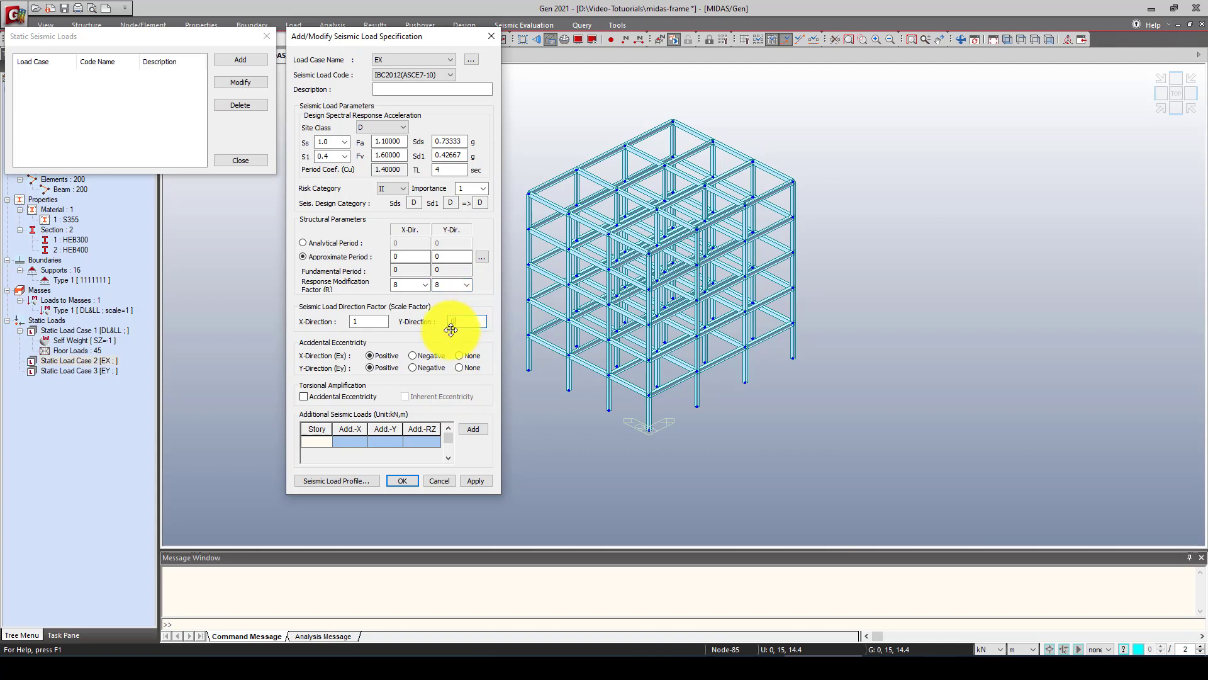
Calculate the approximate period with T = 0.028hn^(0.8) and set the Y-direction approximate period to 0
left_click(482, 256)
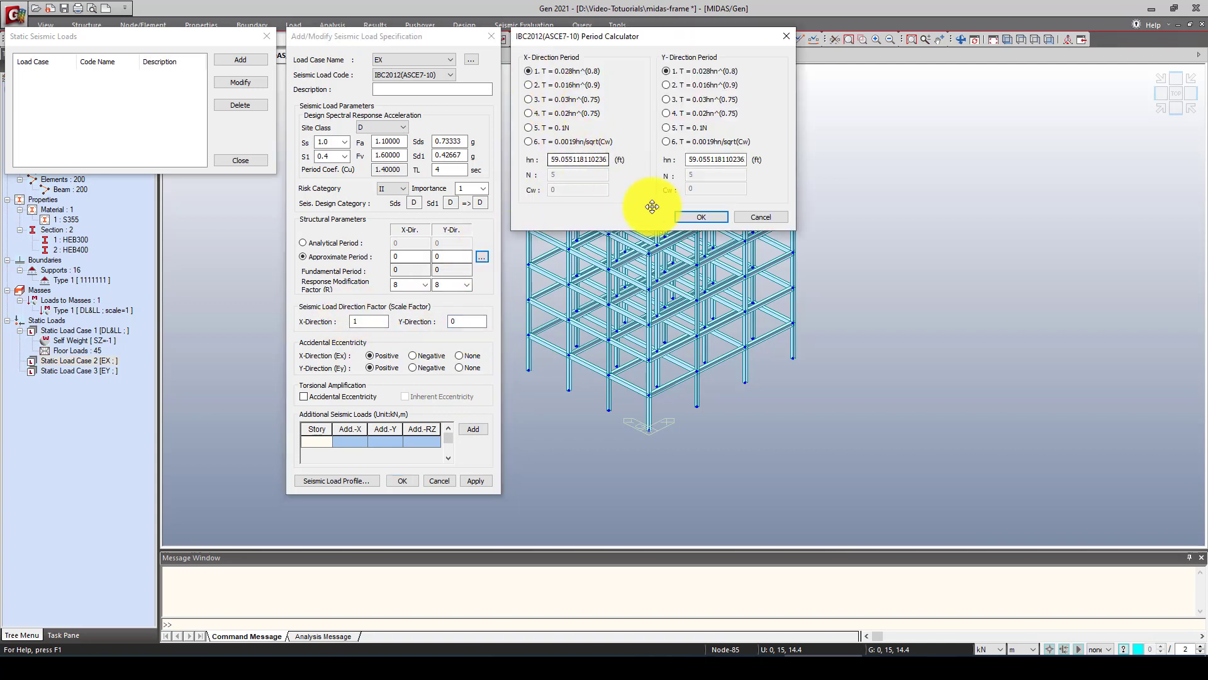
left_click(701, 217)
double_click(436, 257)
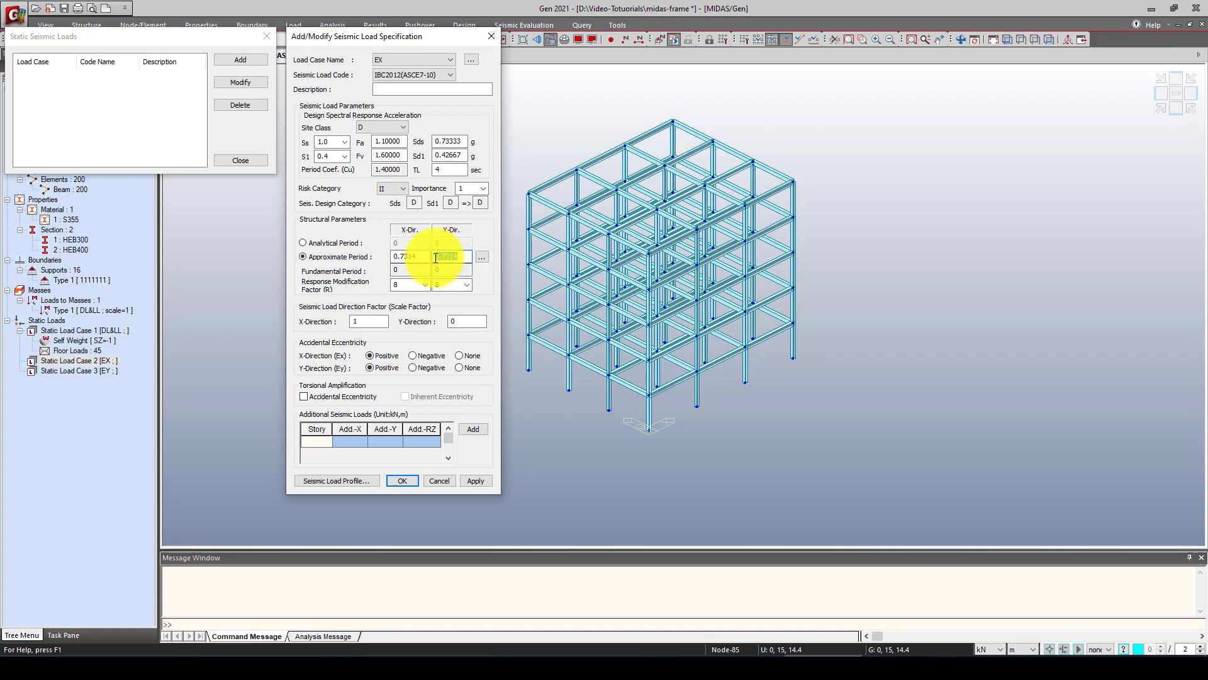
type("0")
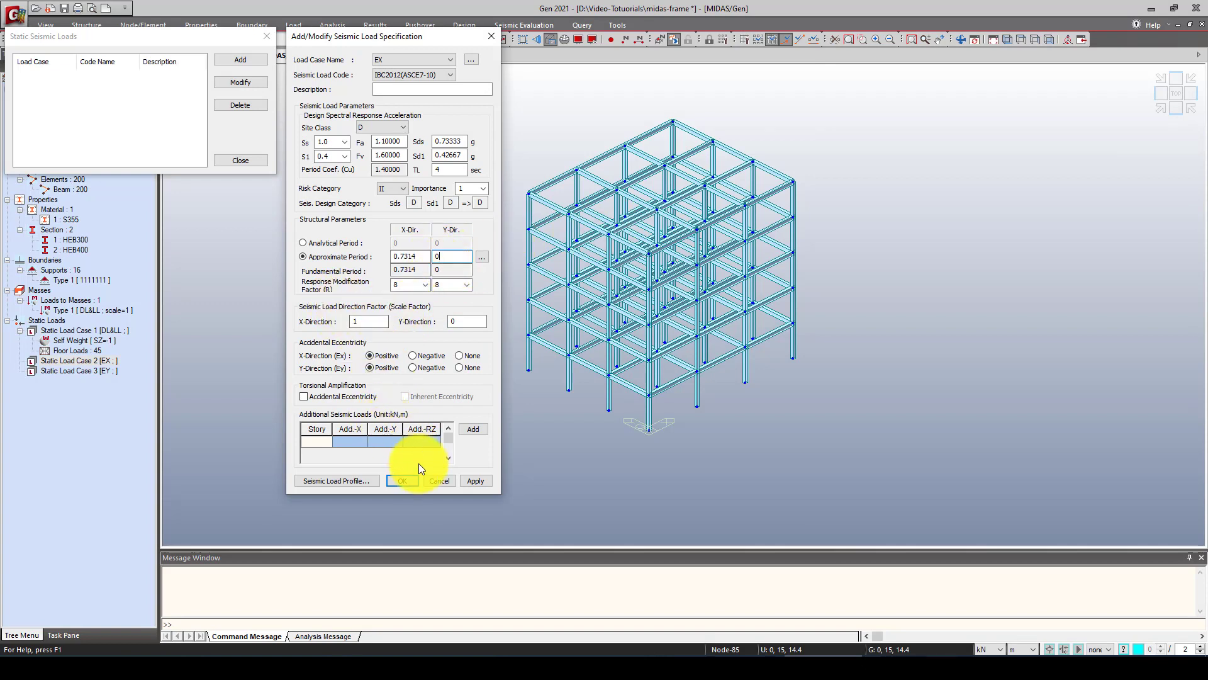
Review the X-direction story forces in the seismic load profile and apply the EX seismic load
left_click(349, 481)
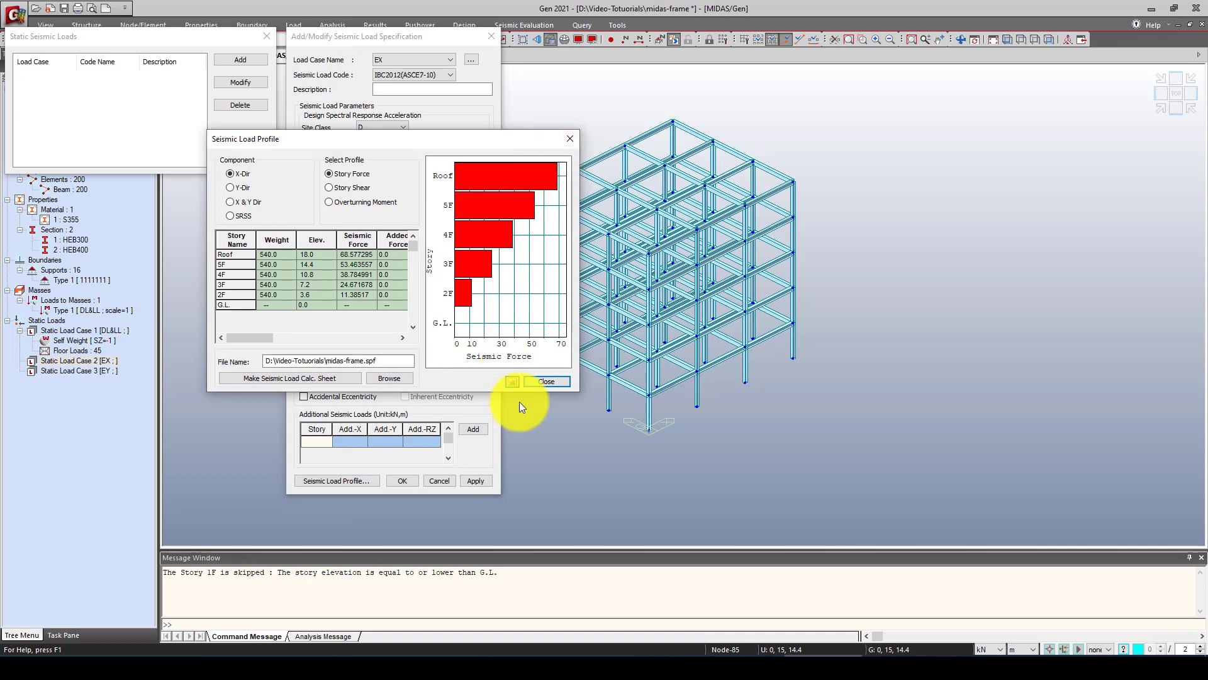
left_click(546, 382)
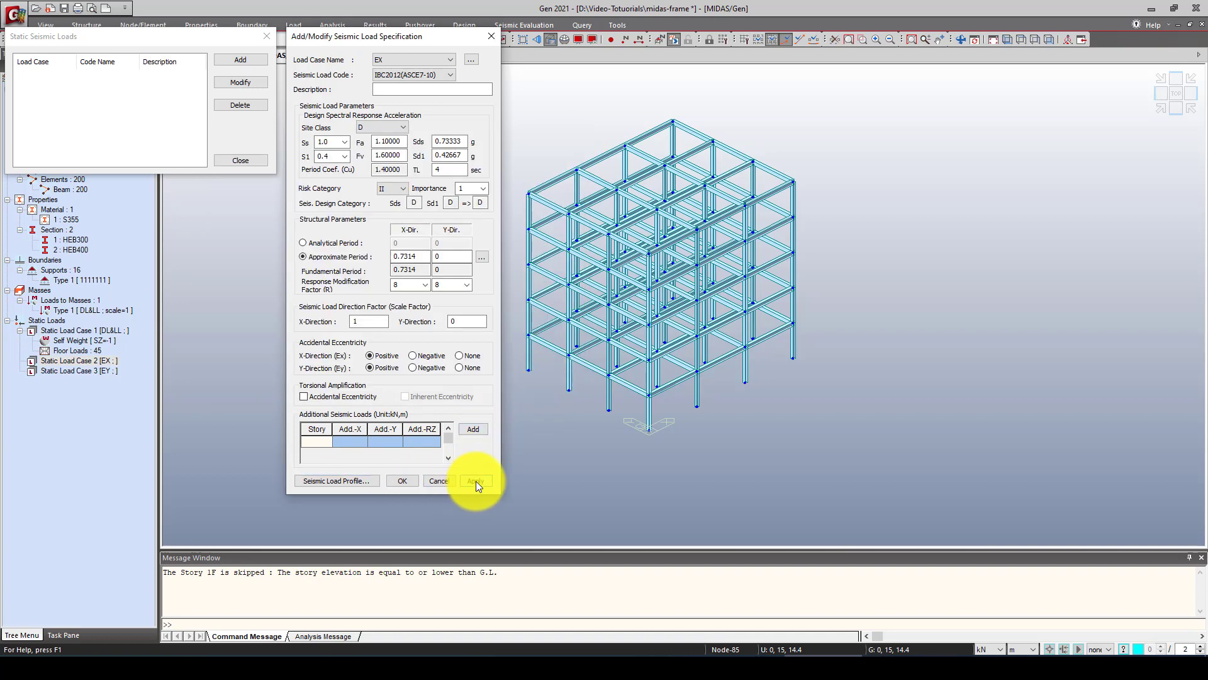
left_click(475, 481)
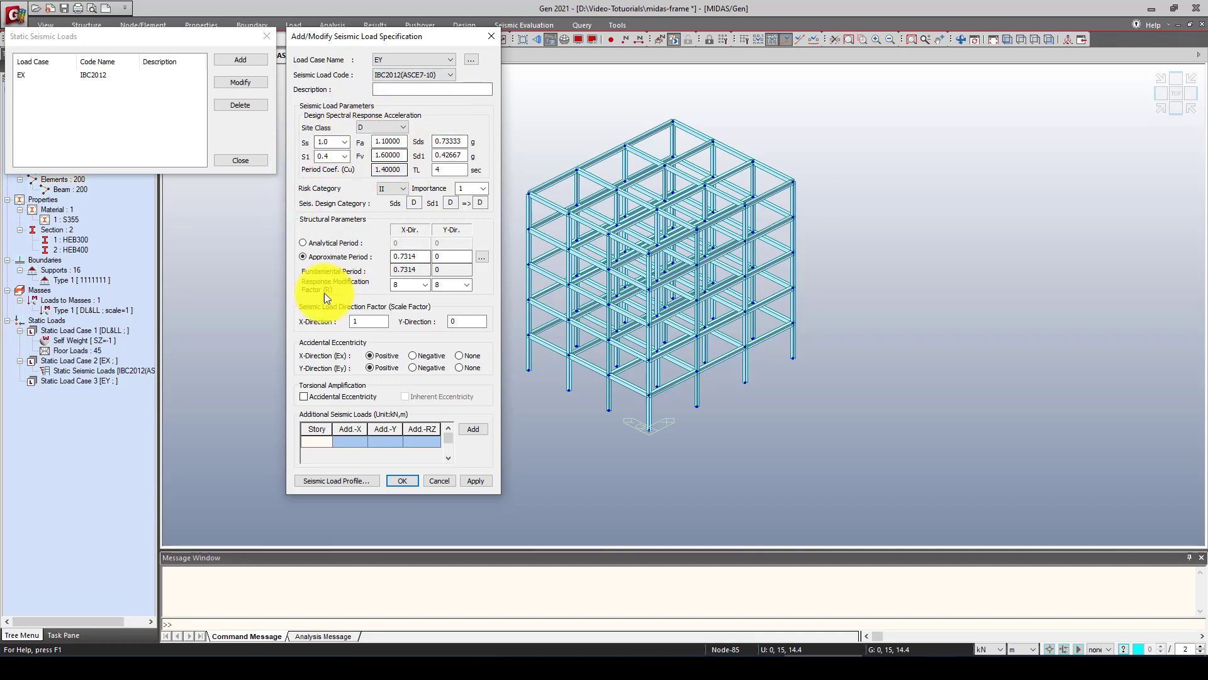
Calculate the approximate period for the EY seismic load and set the X-direction approximate period to 0
left_click(482, 256)
left_click(680, 220)
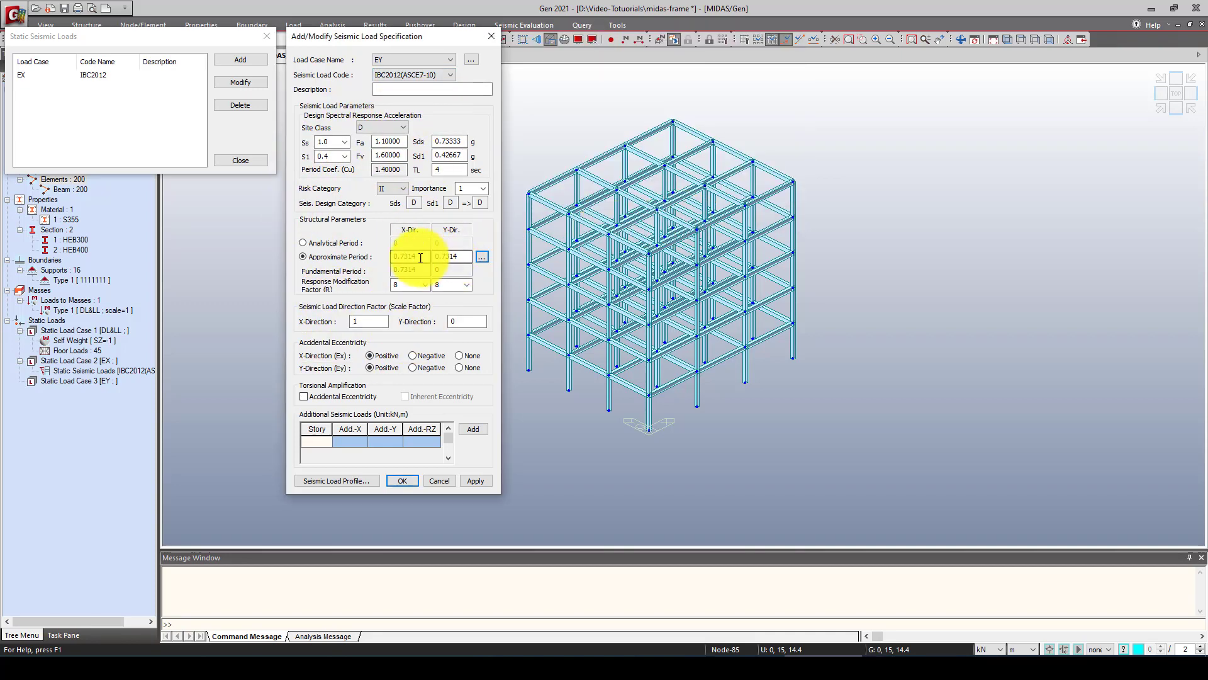
left_click_drag(428, 256, 385, 262)
type("0")
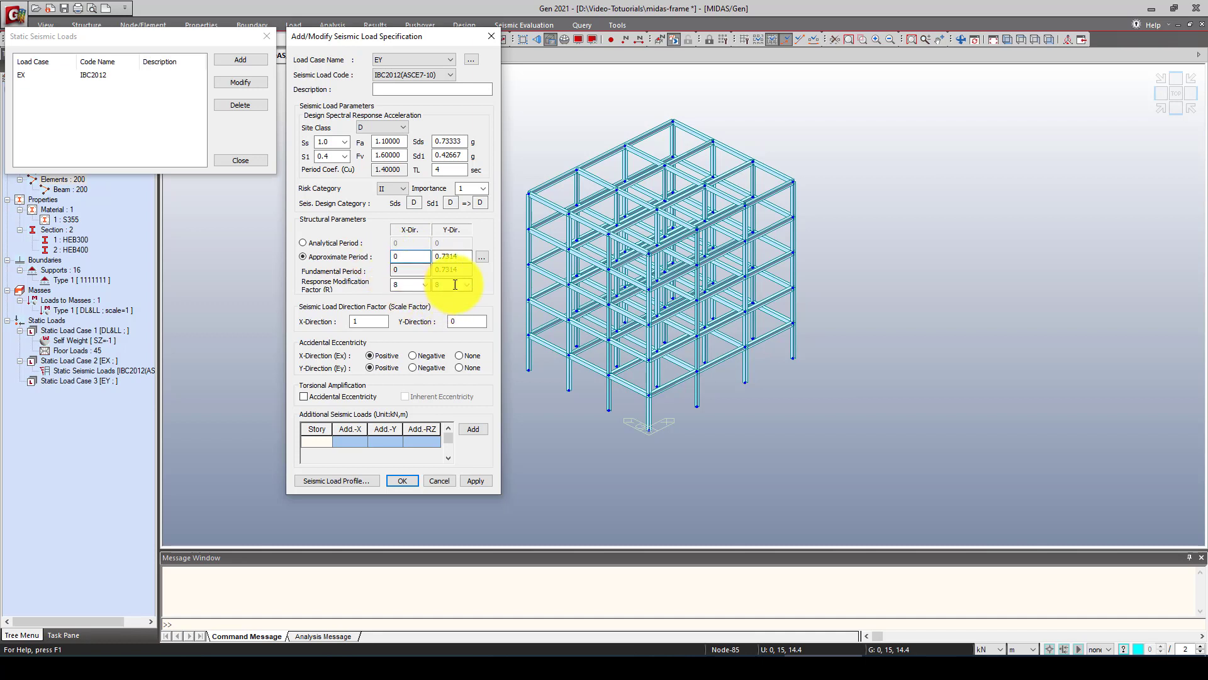
Set the EY seismic load's scale factors to 0 in the X-direction and 1 in the Y-direction
double_click(350, 321)
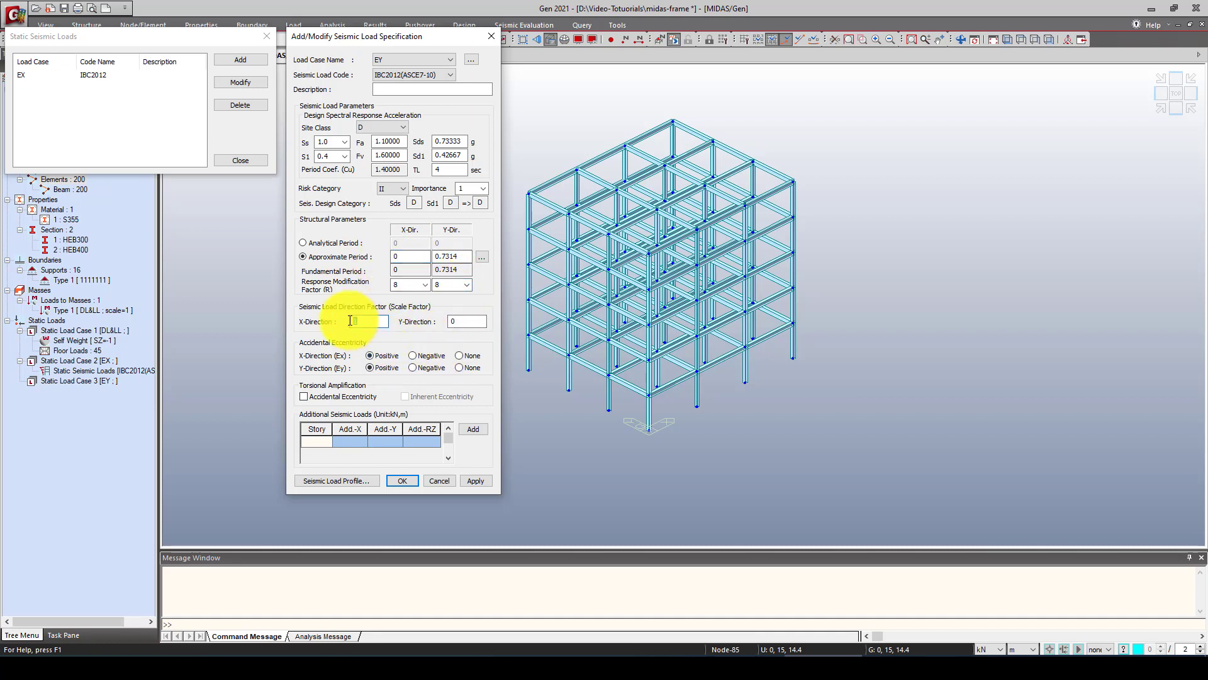
type("0")
double_click(449, 323)
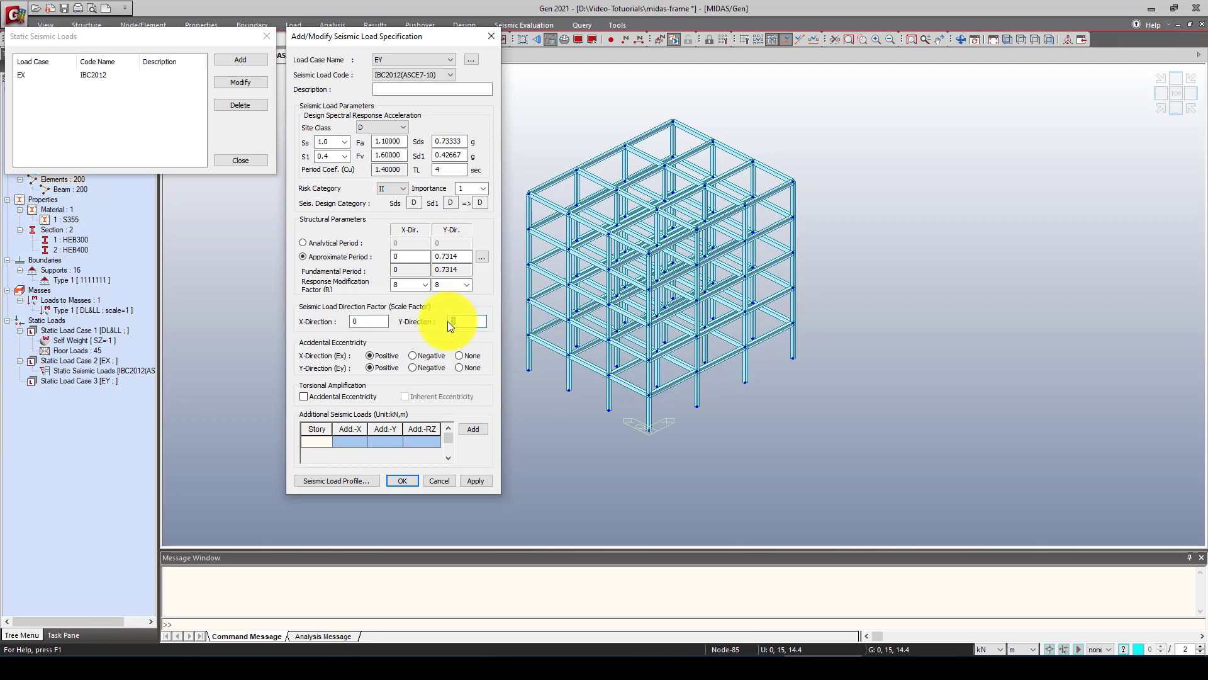
type("1")
Review the Y-direction story forces in the seismic load profile, confirm the EY seismic load and close the static seismic loads list
left_click(357, 481)
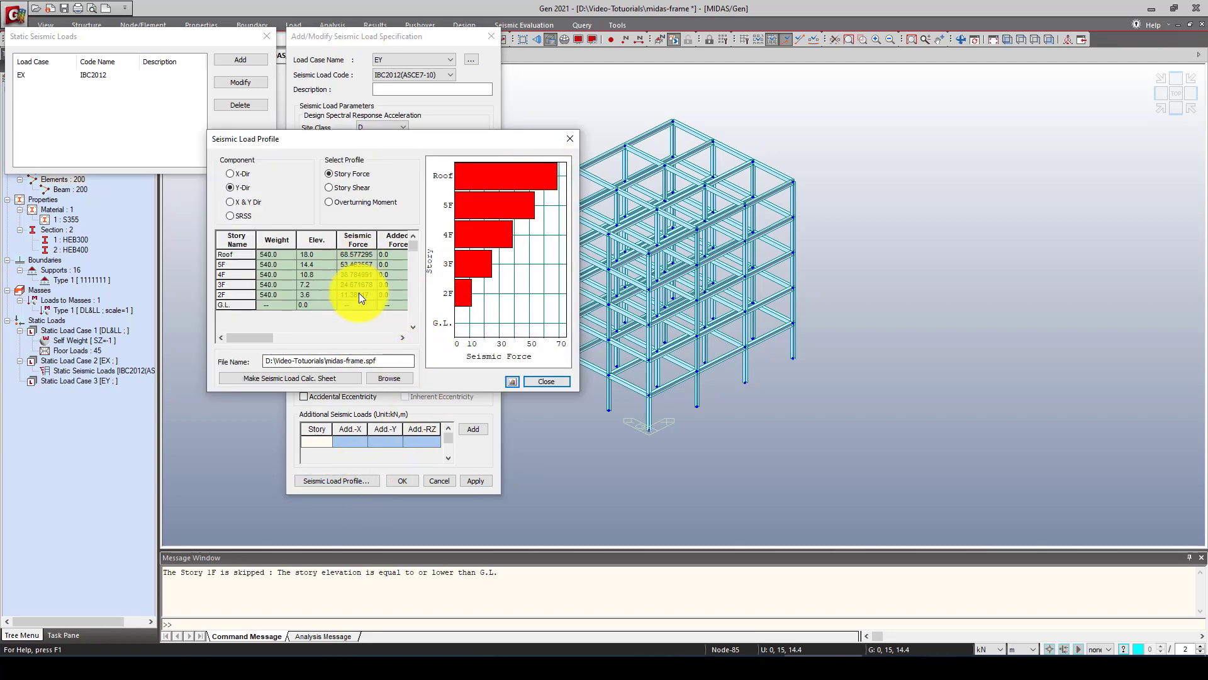
left_click(538, 381)
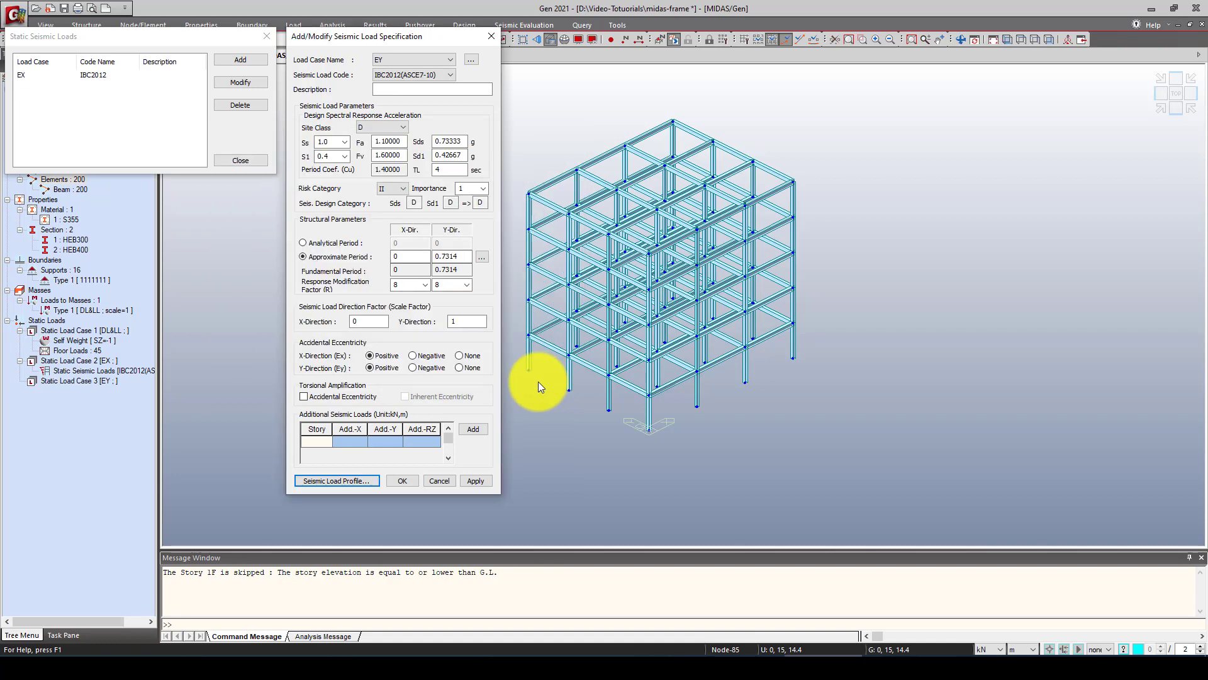
left_click(407, 478)
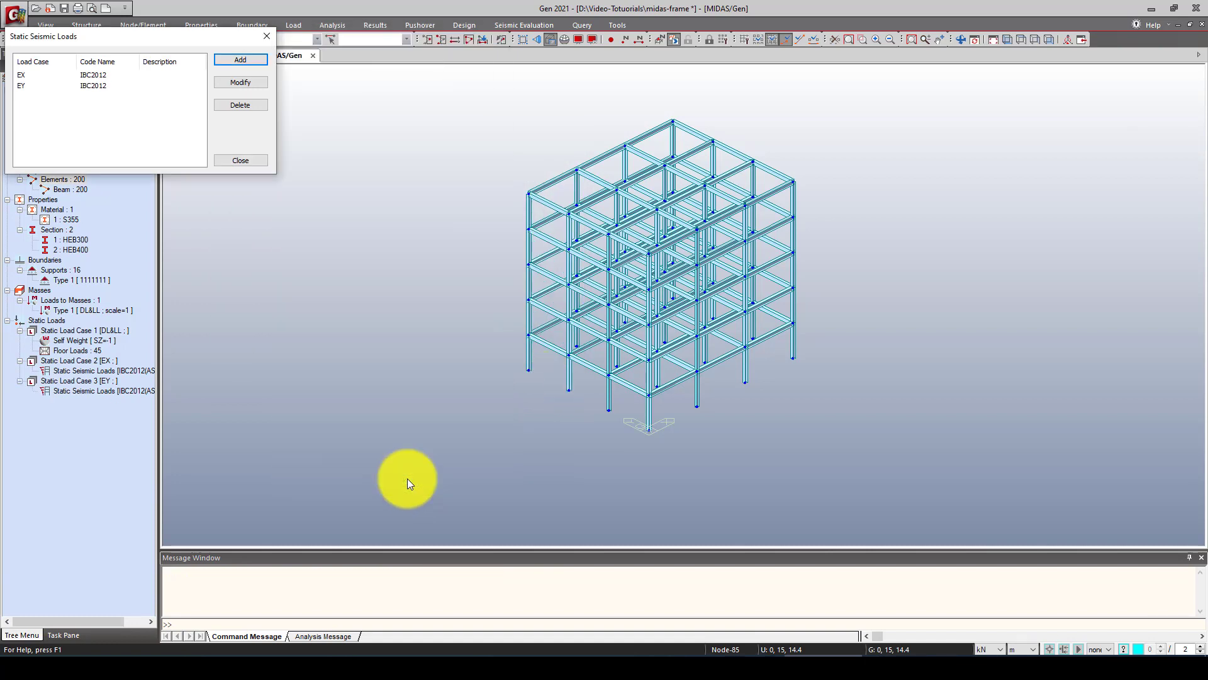
left_click(92, 74)
left_click(89, 86)
left_click(229, 161)
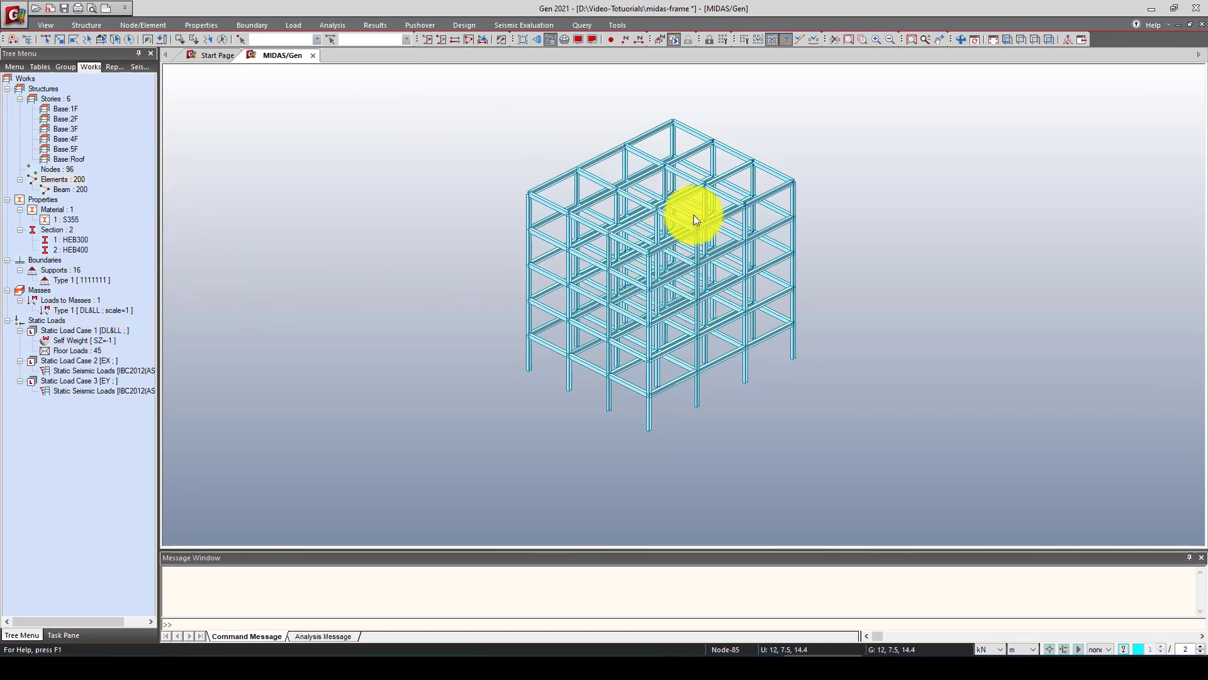
Run the structural analysis and check the completion message and total solution time
scroll(693, 214, "up", 2)
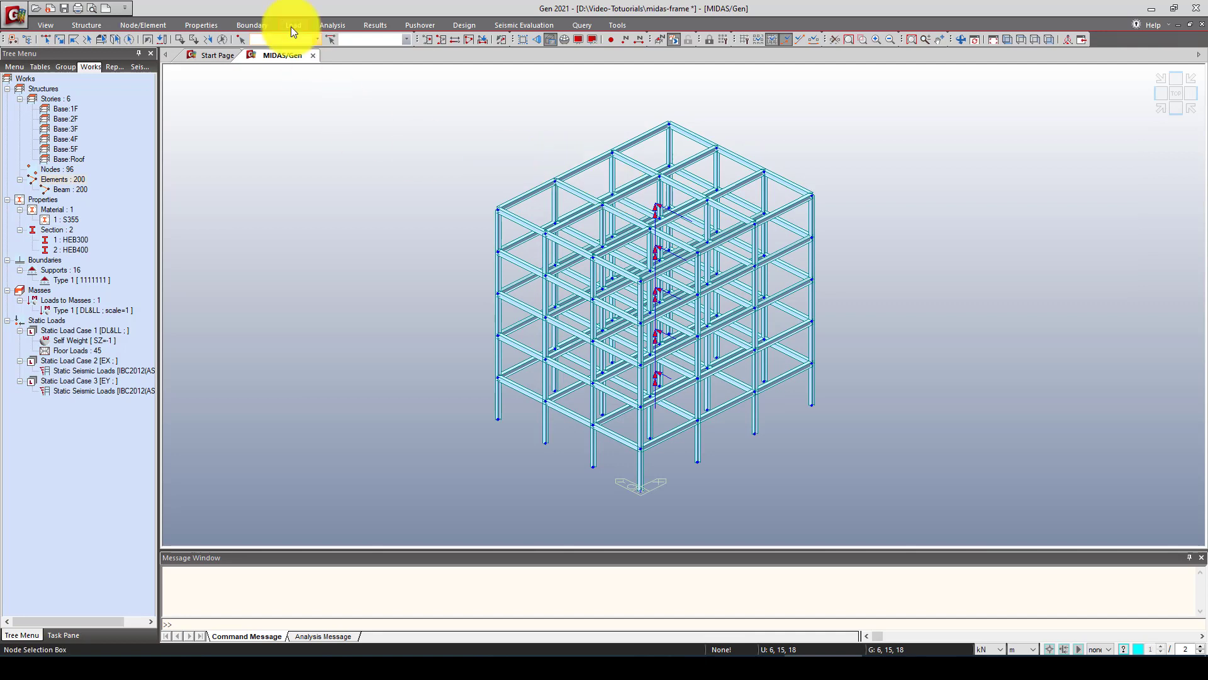
left_click(330, 25)
left_click(421, 44)
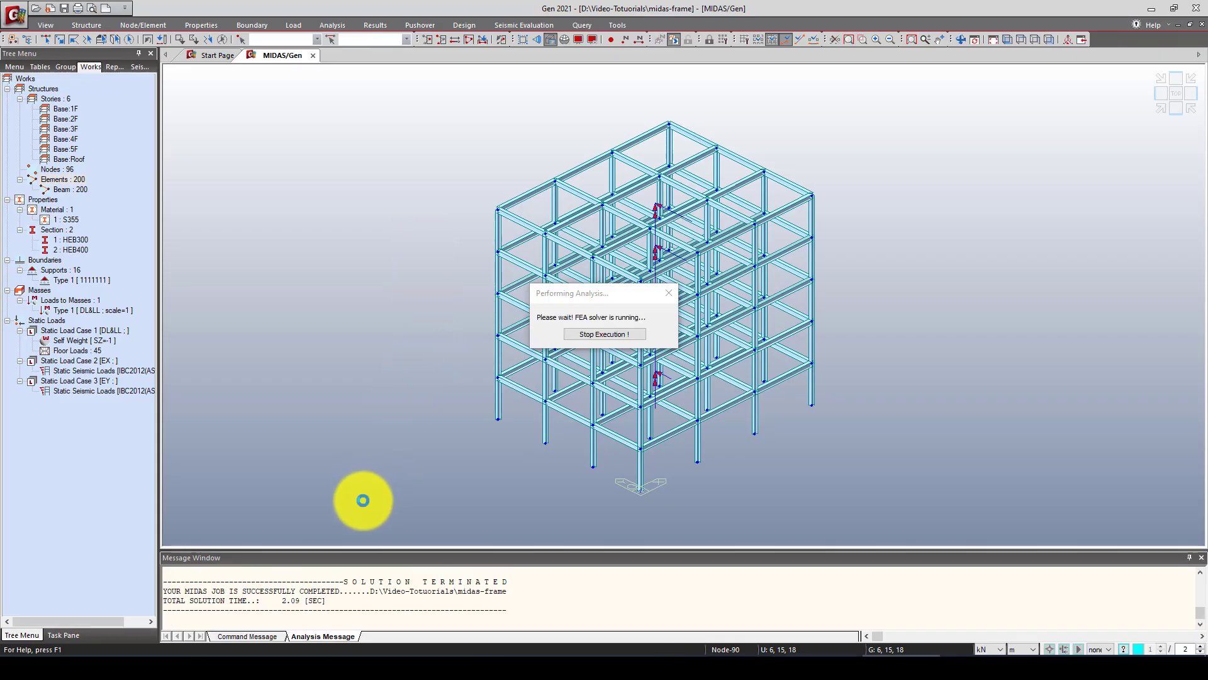
left_click_drag(340, 582, 493, 581)
left_click_drag(274, 599, 333, 598)
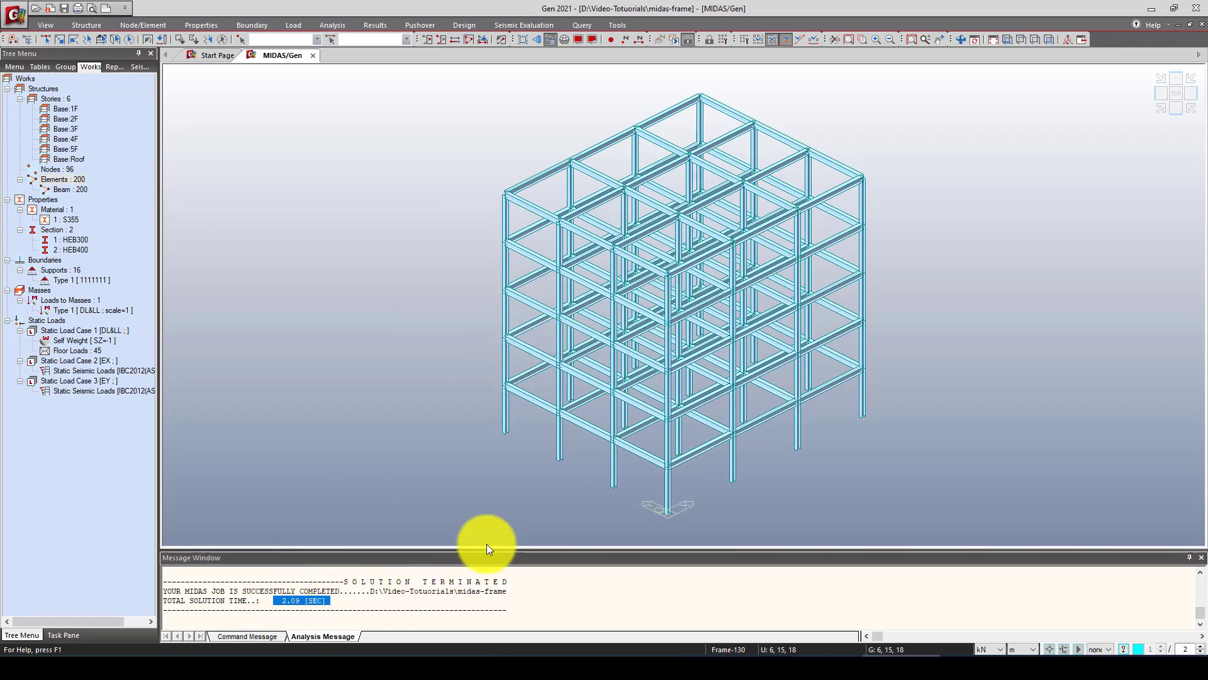
Set up automatic generation of the steel design load combinations with the AISC(15th)-ASD16 design code
left_click(382, 25)
left_click(28, 61)
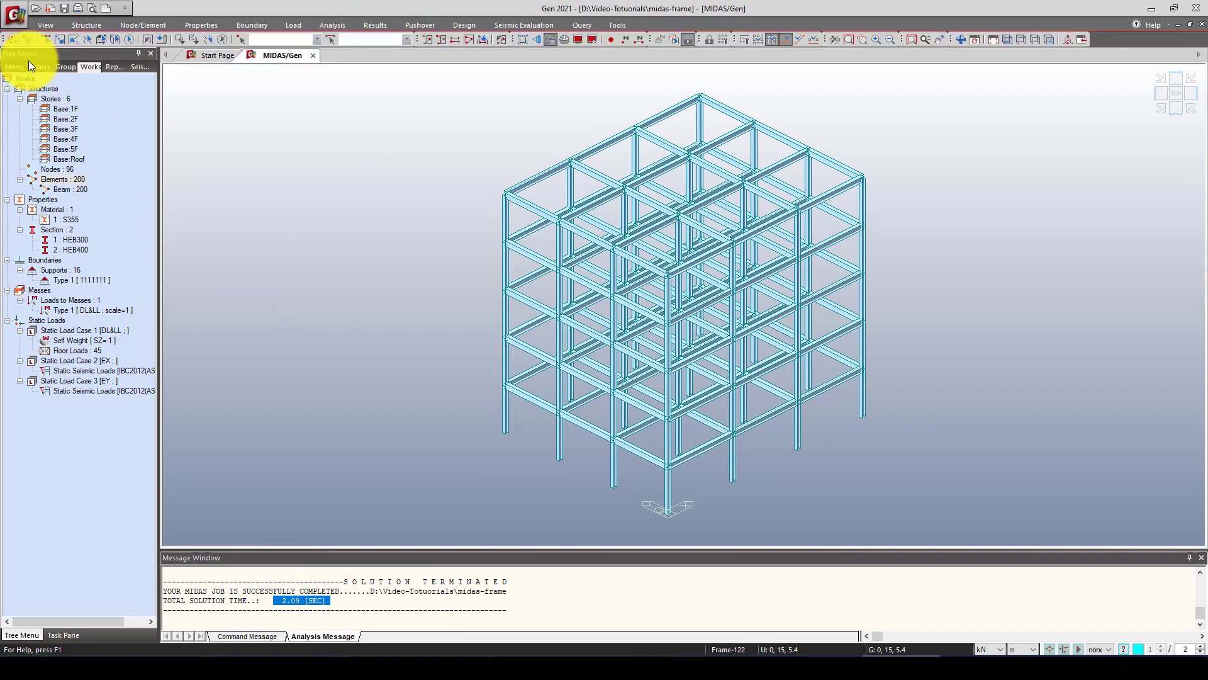
left_click_drag(344, 7, 363, 14)
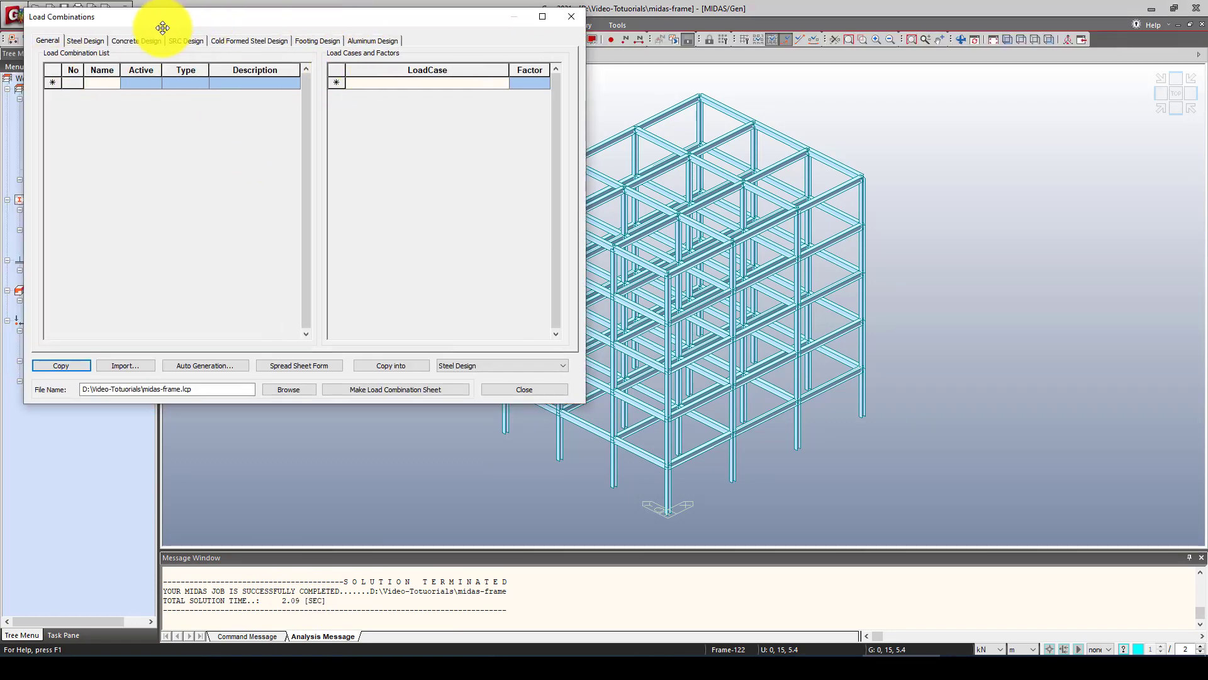
left_click(79, 40)
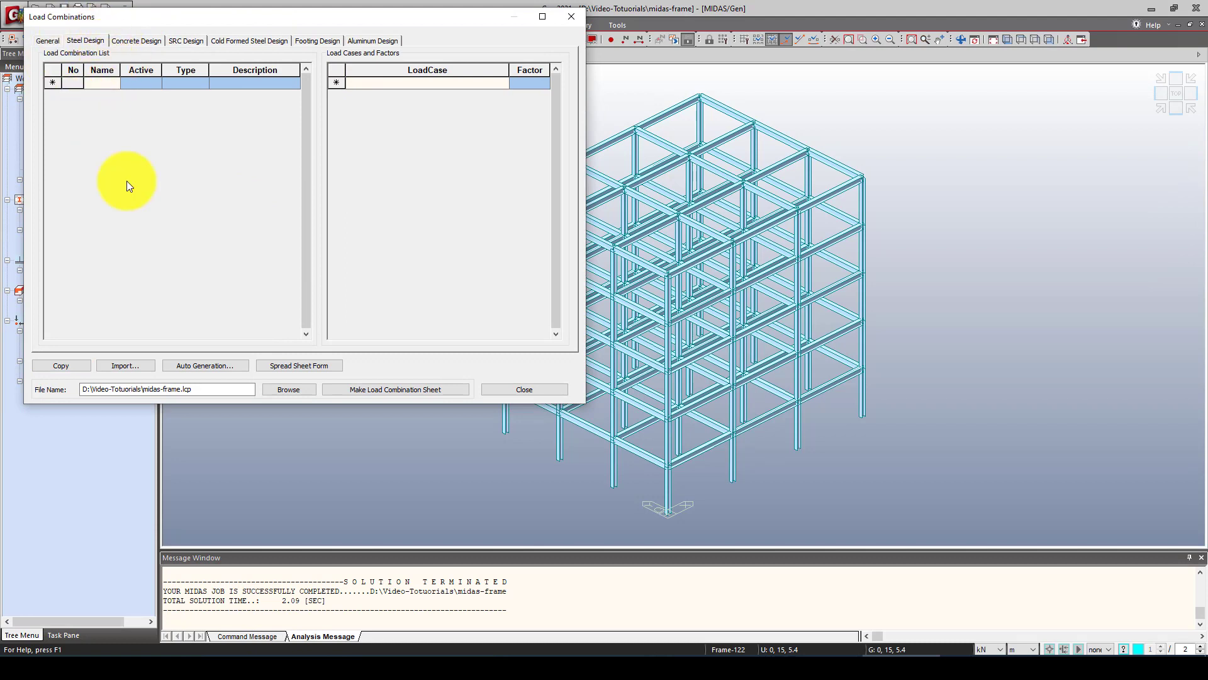
left_click(204, 363)
left_click(321, 112)
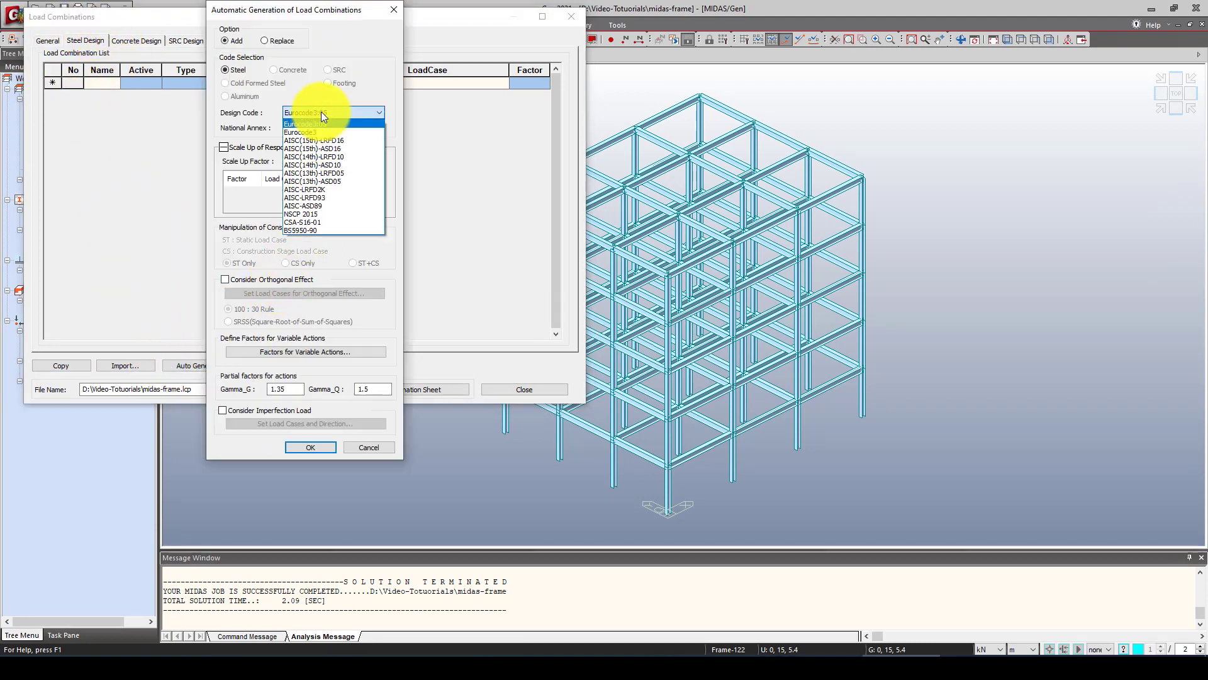
left_click(345, 149)
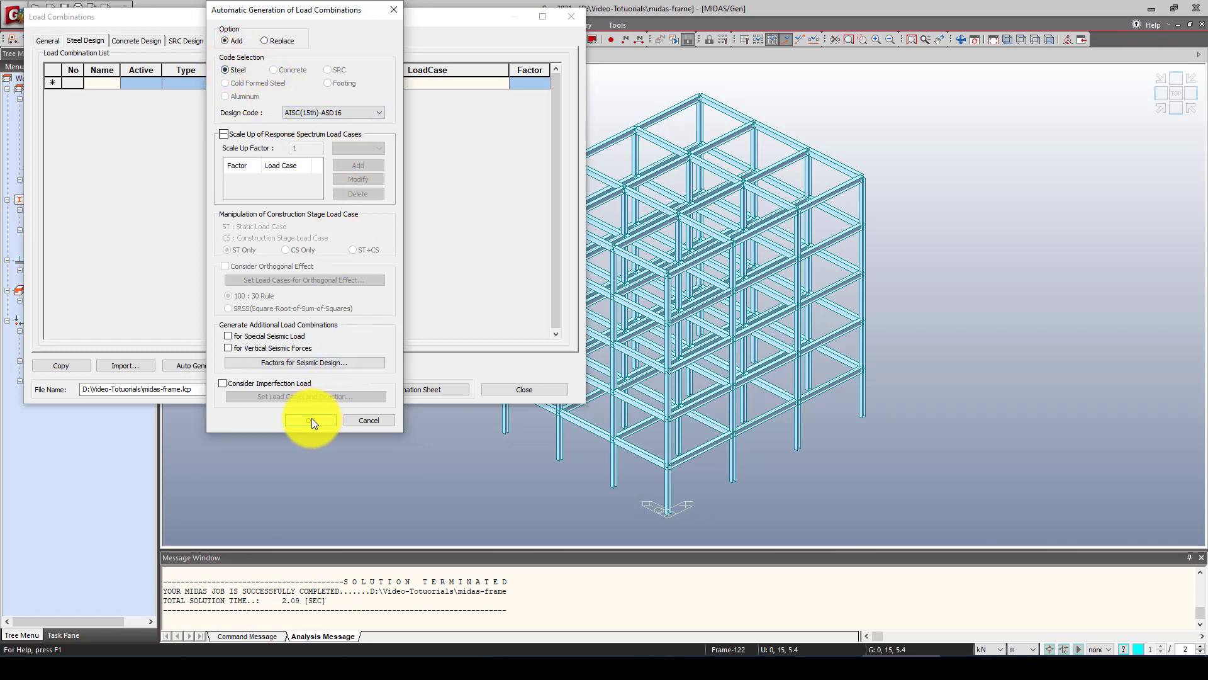
Look over the factors for seismic design without changing them and generate the steel load combinations
left_click(273, 363)
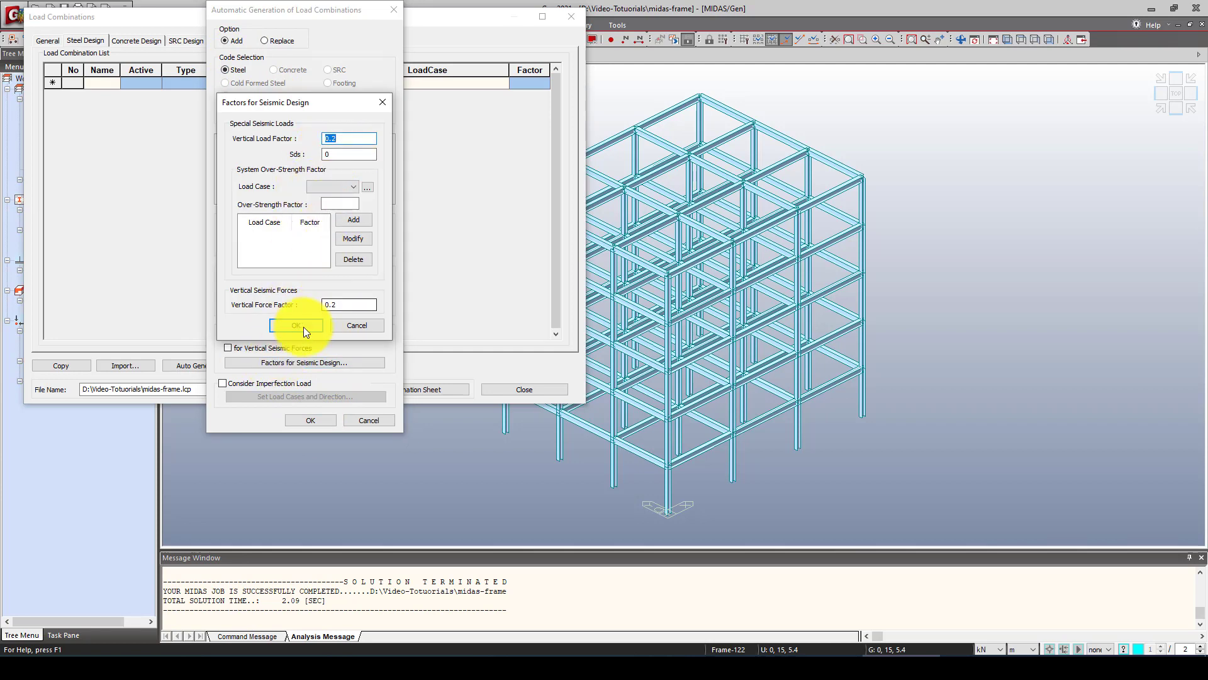
left_click(334, 184)
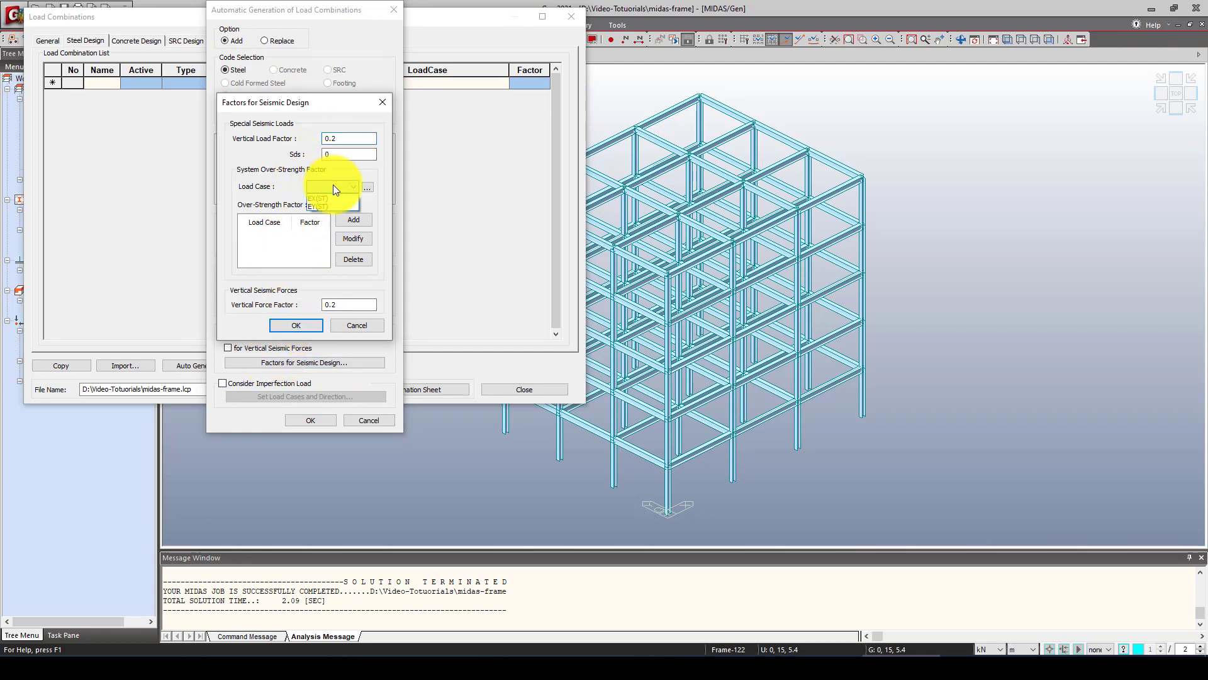
left_click(353, 325)
left_click(311, 421)
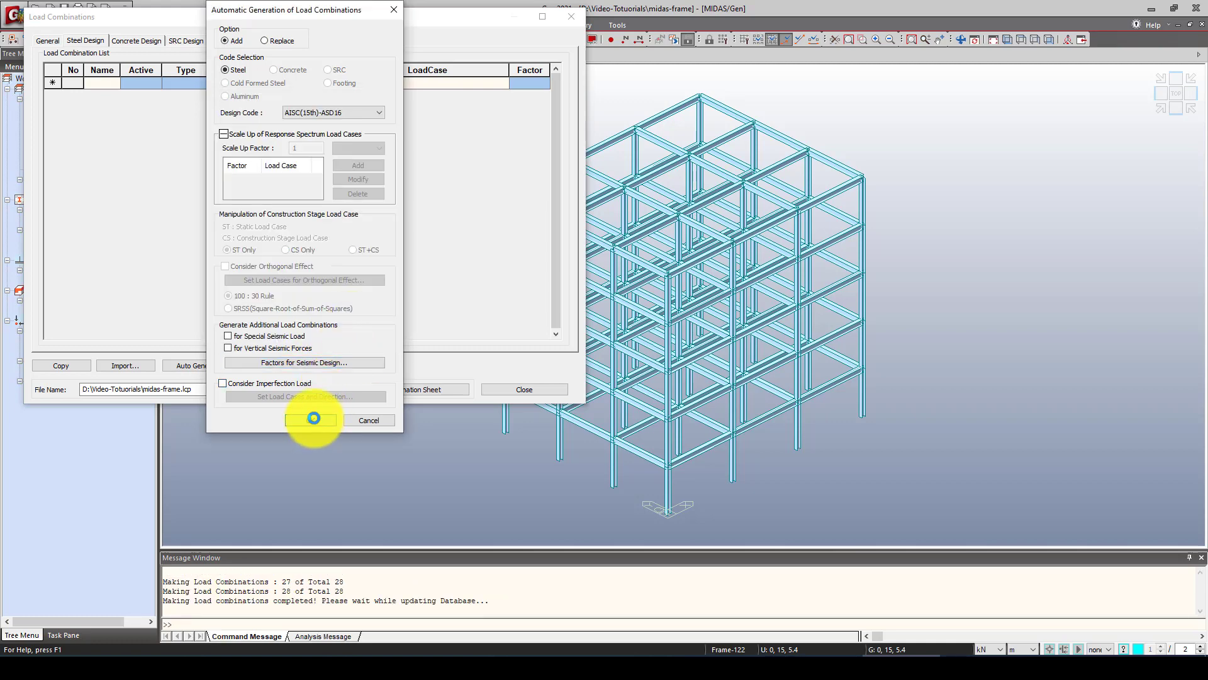
Examine the load cases and factors of the generated strength and service load combinations, including sLCB8, sLCB20 and sLCB26
left_click_drag(306, 115, 300, 243)
scroll(251, 229, "up", 3)
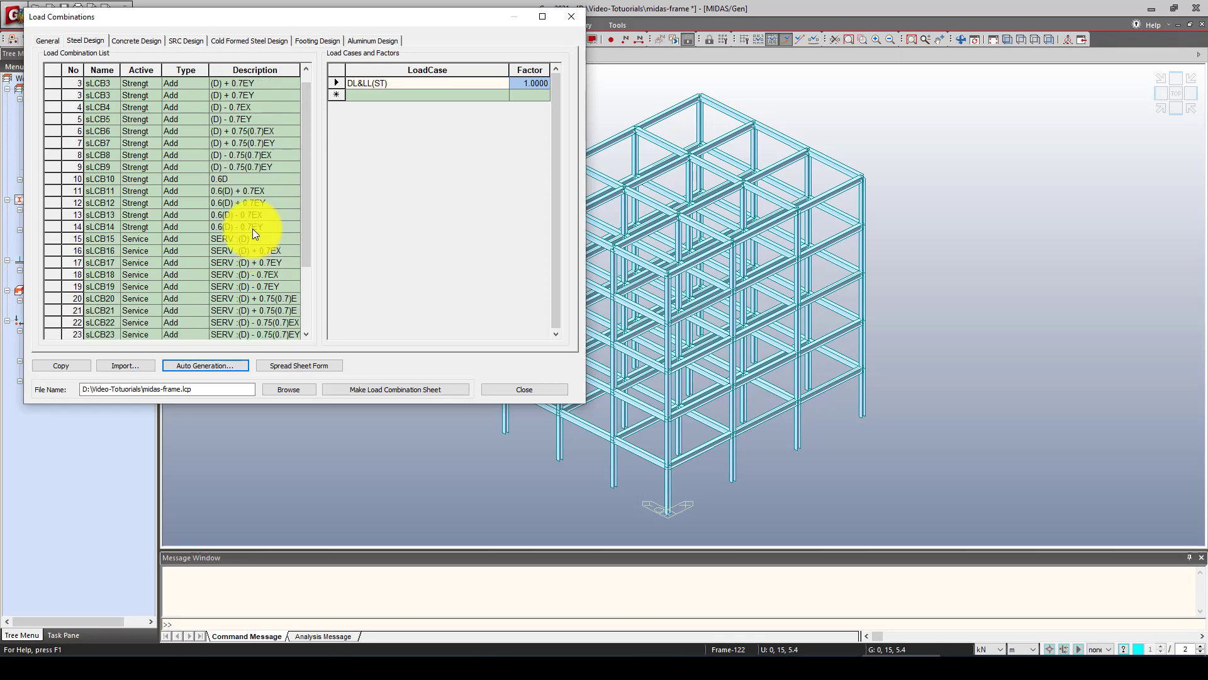
left_click(245, 168)
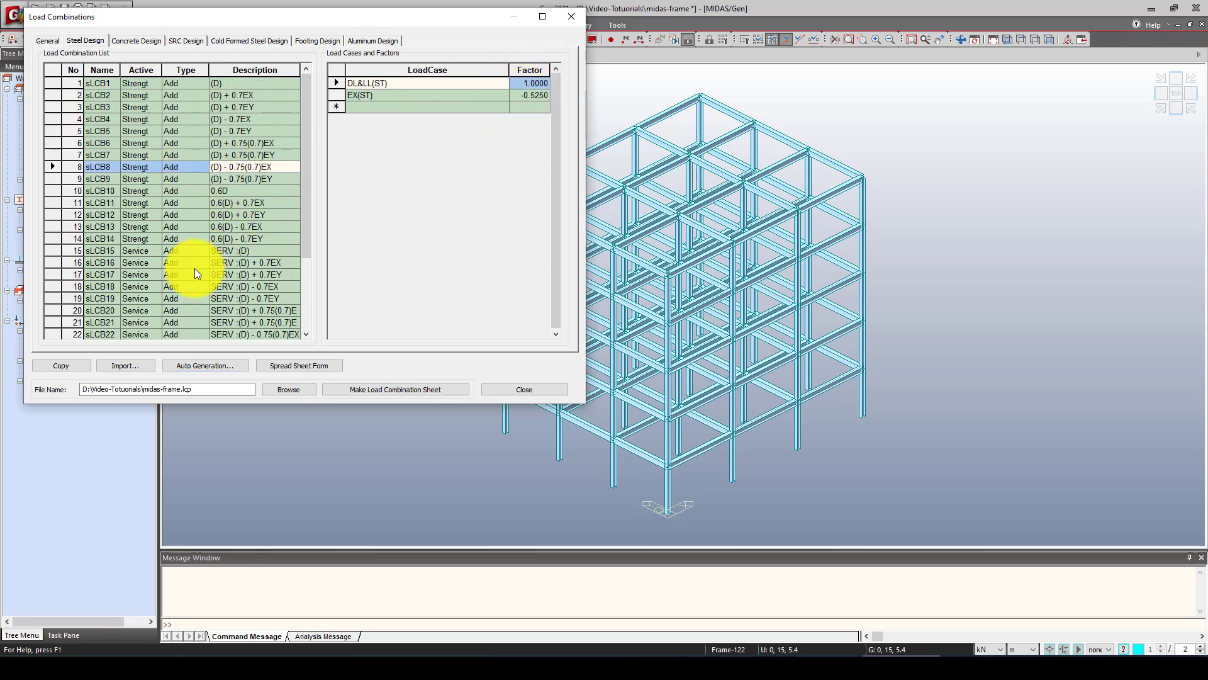
scroll(195, 273, "down", 1)
left_click(261, 275)
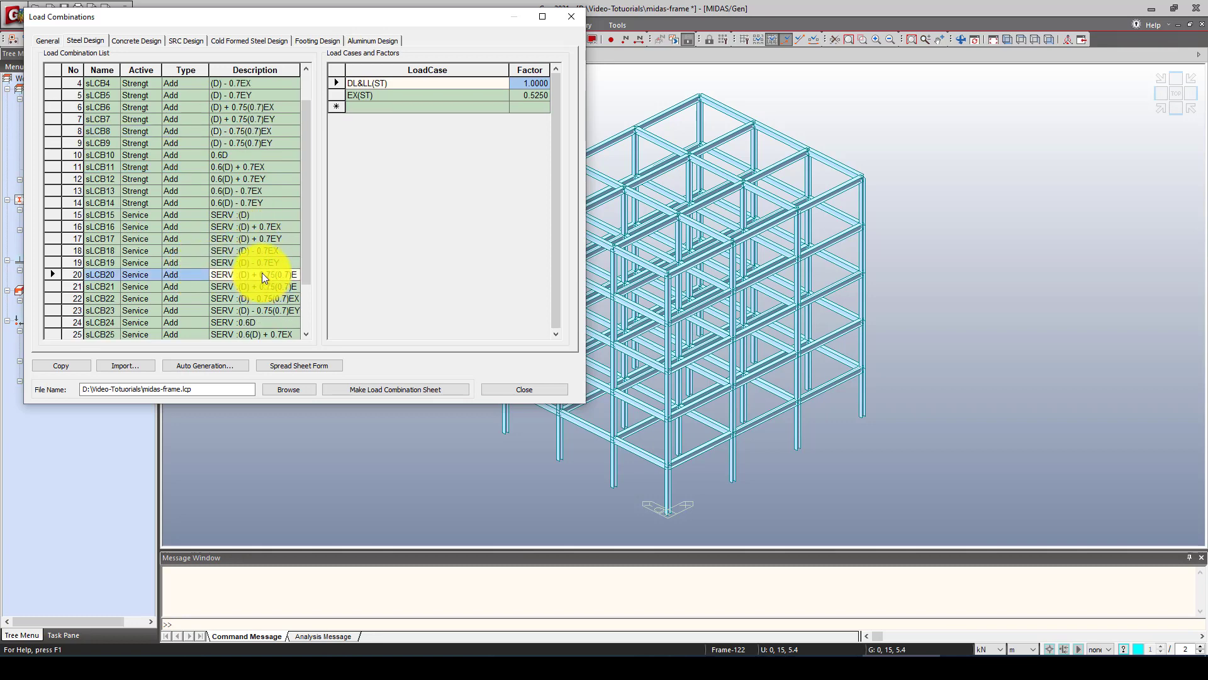
left_click(251, 286)
scroll(233, 296, "down", 2)
left_click(225, 286)
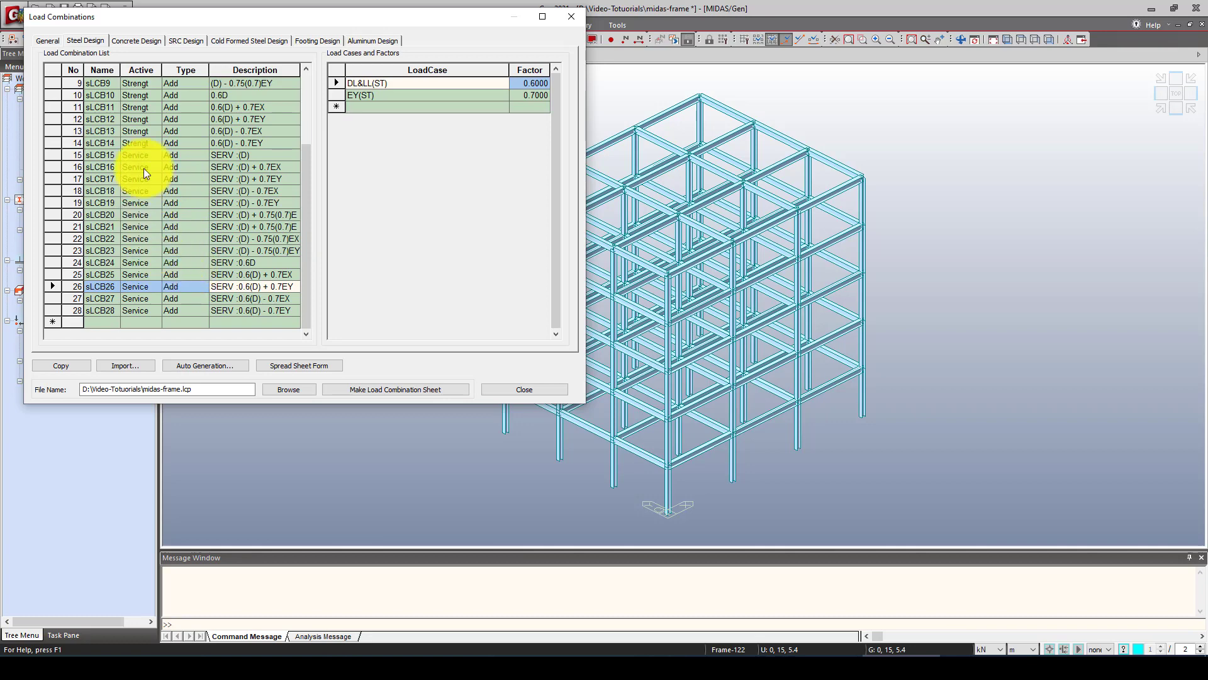
left_click(513, 390)
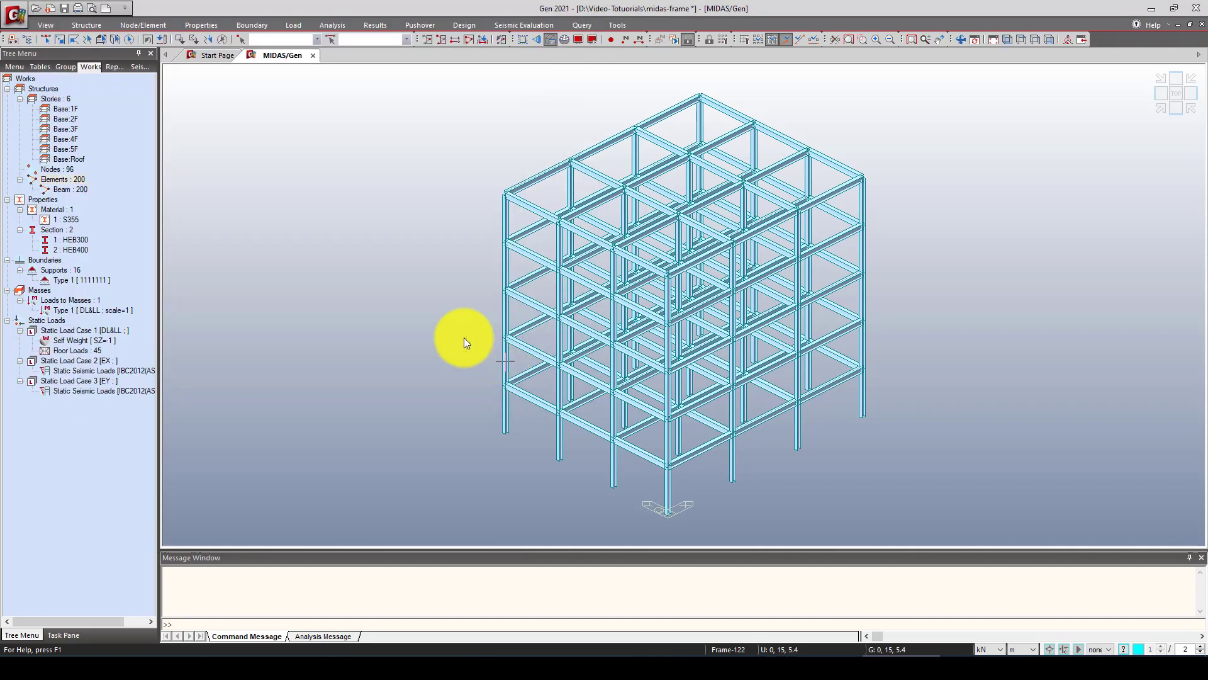
Display the MXYZ reaction moments and the FXYZ reaction forces for load case DL&LL with values and legend
left_click(380, 28)
left_click(96, 40)
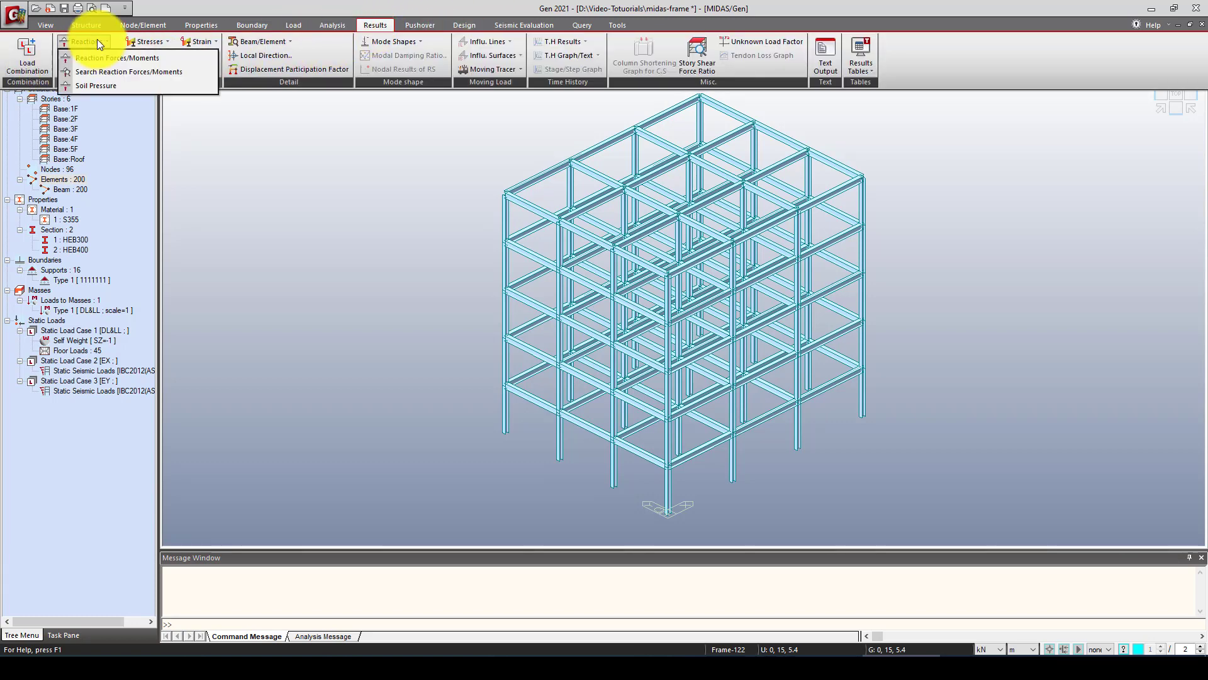
left_click(99, 59)
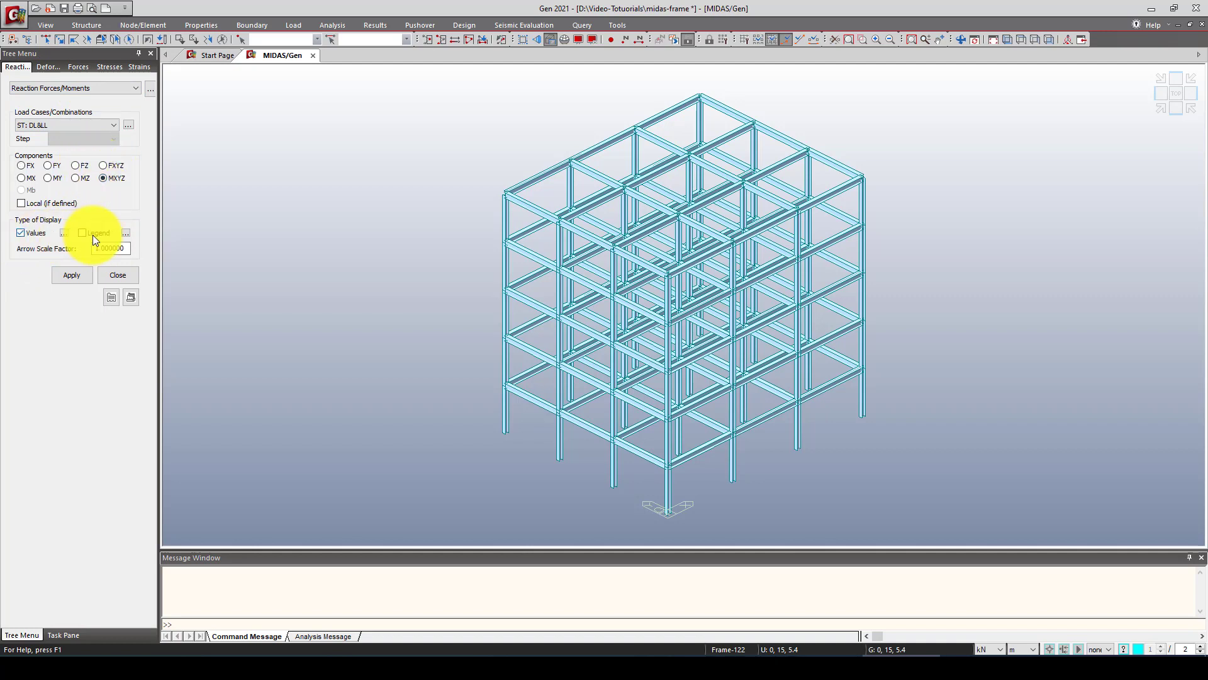
left_click(73, 274)
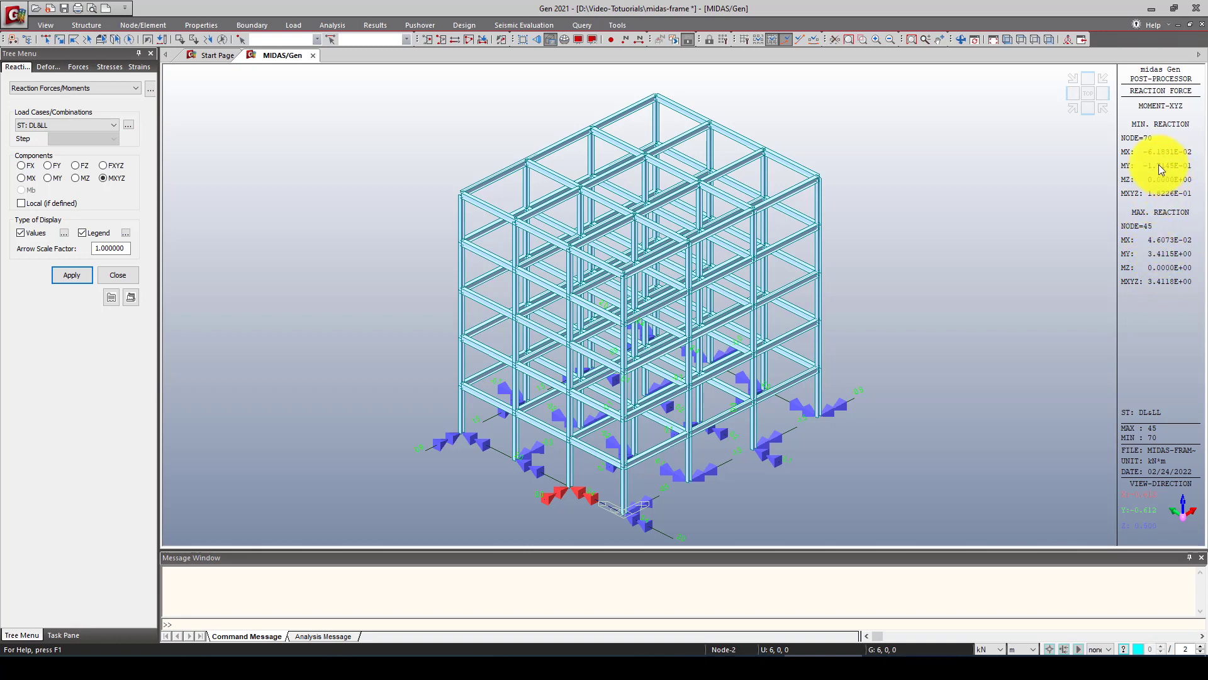
left_click(104, 166)
left_click(82, 280)
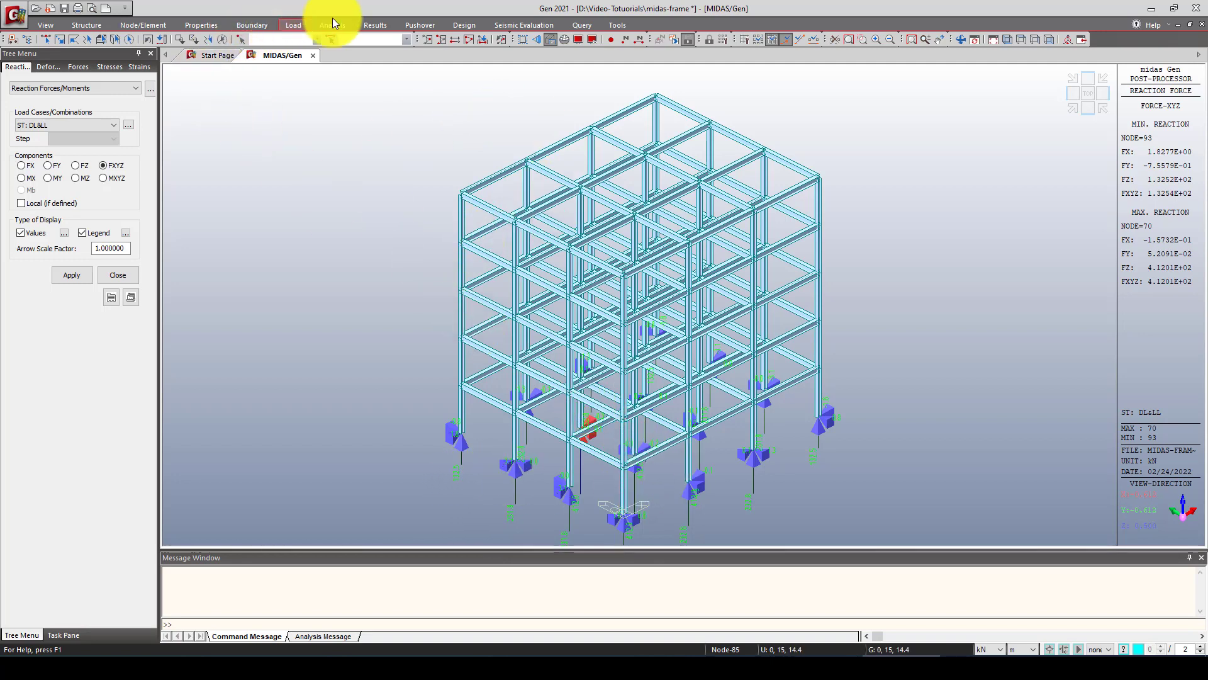
Display the DXYZ deformed shape for load case EX with values and legend, briefly viewing it in perspective
left_click(58, 67)
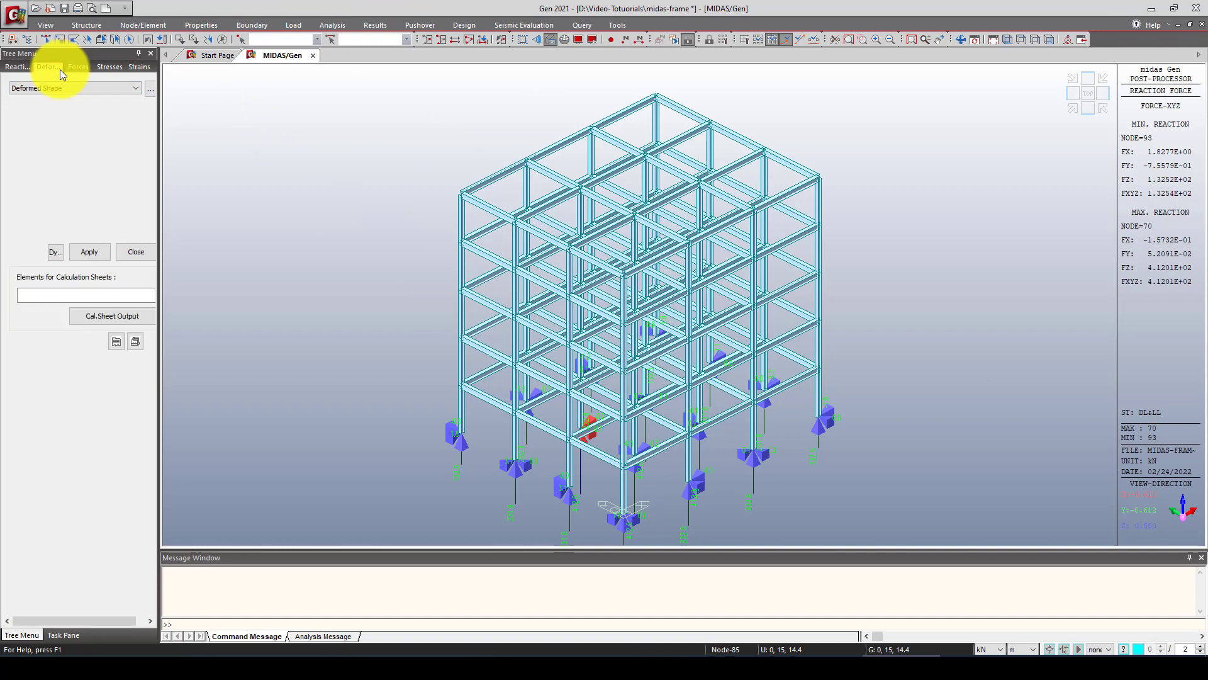
left_click(71, 88)
left_click(73, 87)
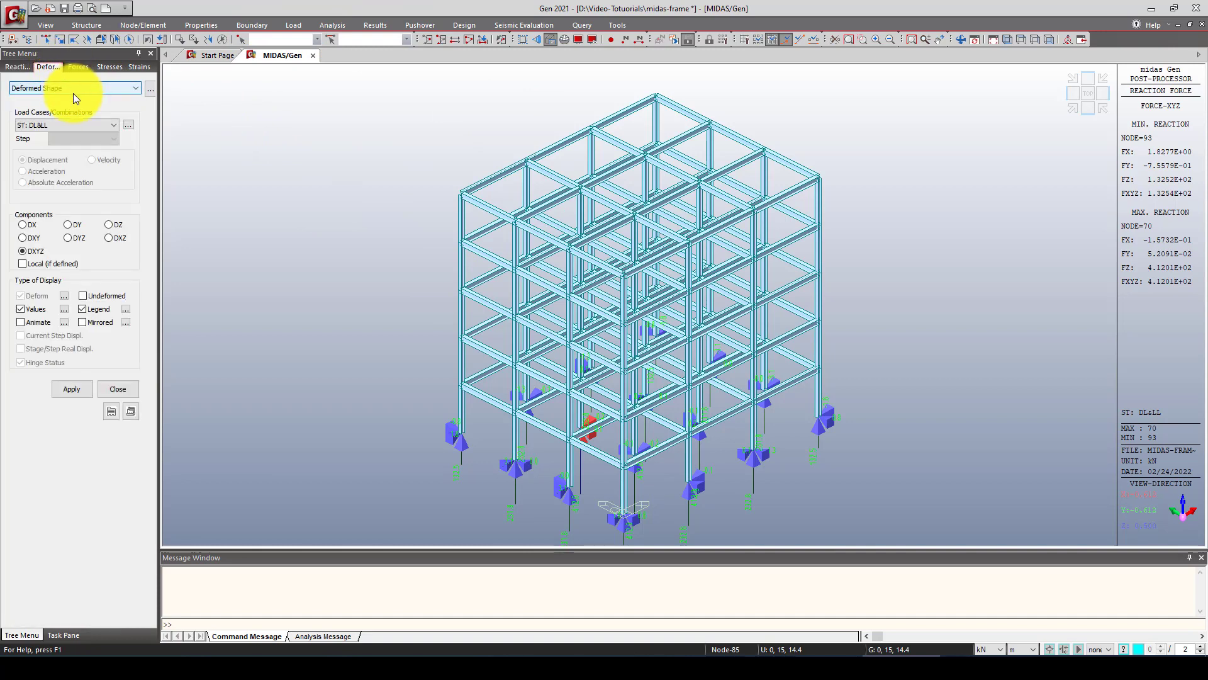
left_click(56, 124)
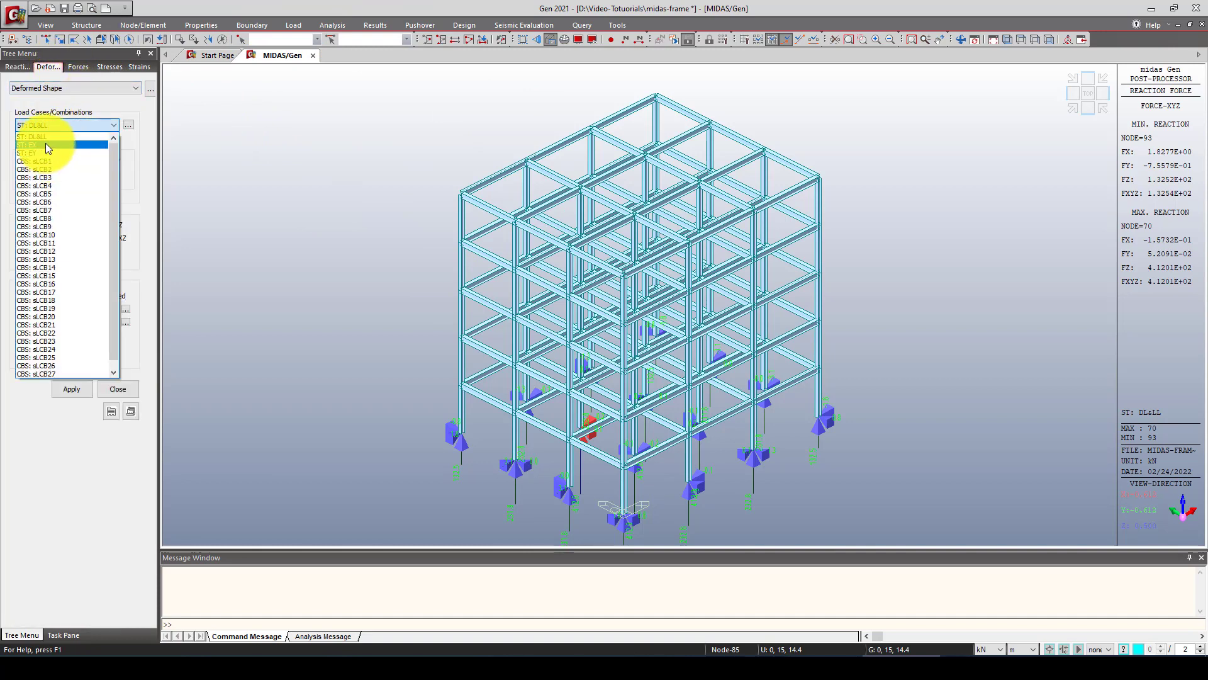
left_click(45, 142)
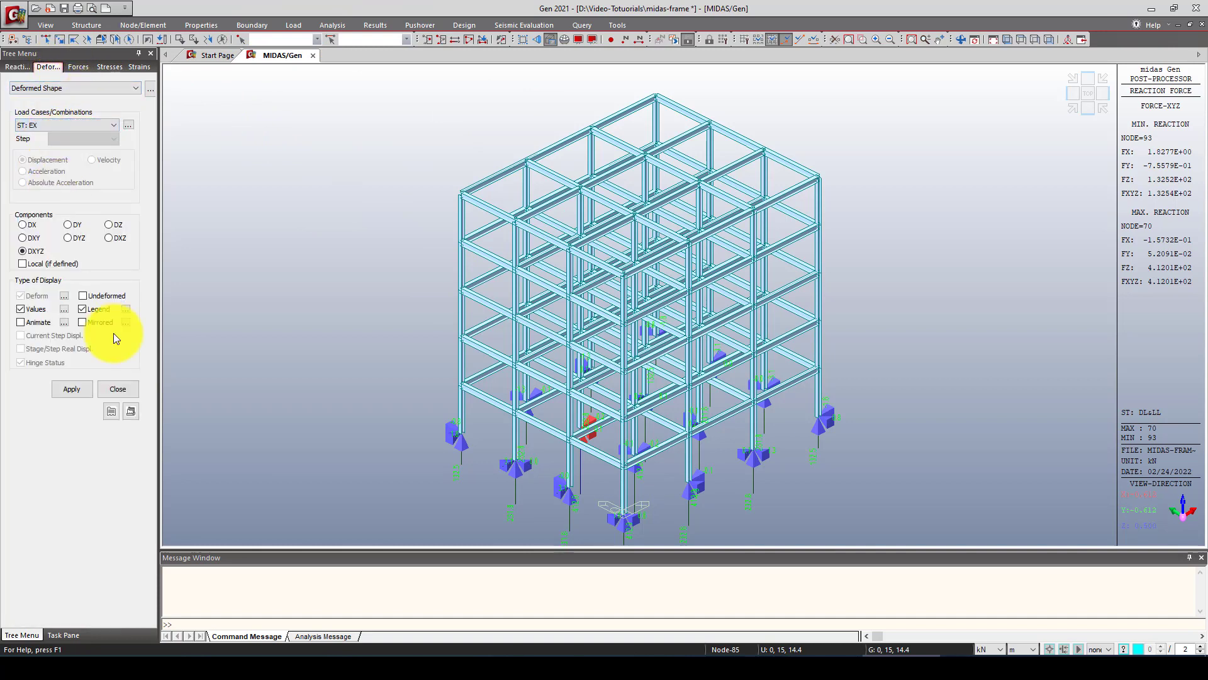
left_click(65, 383)
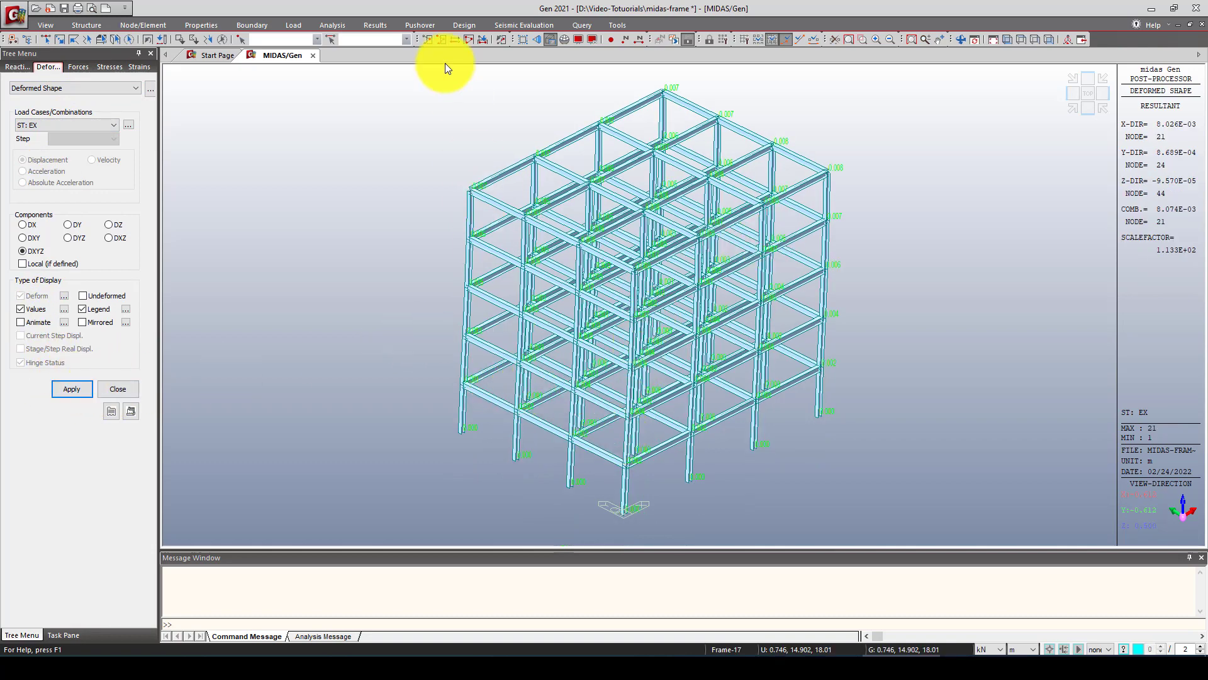
left_click(540, 40)
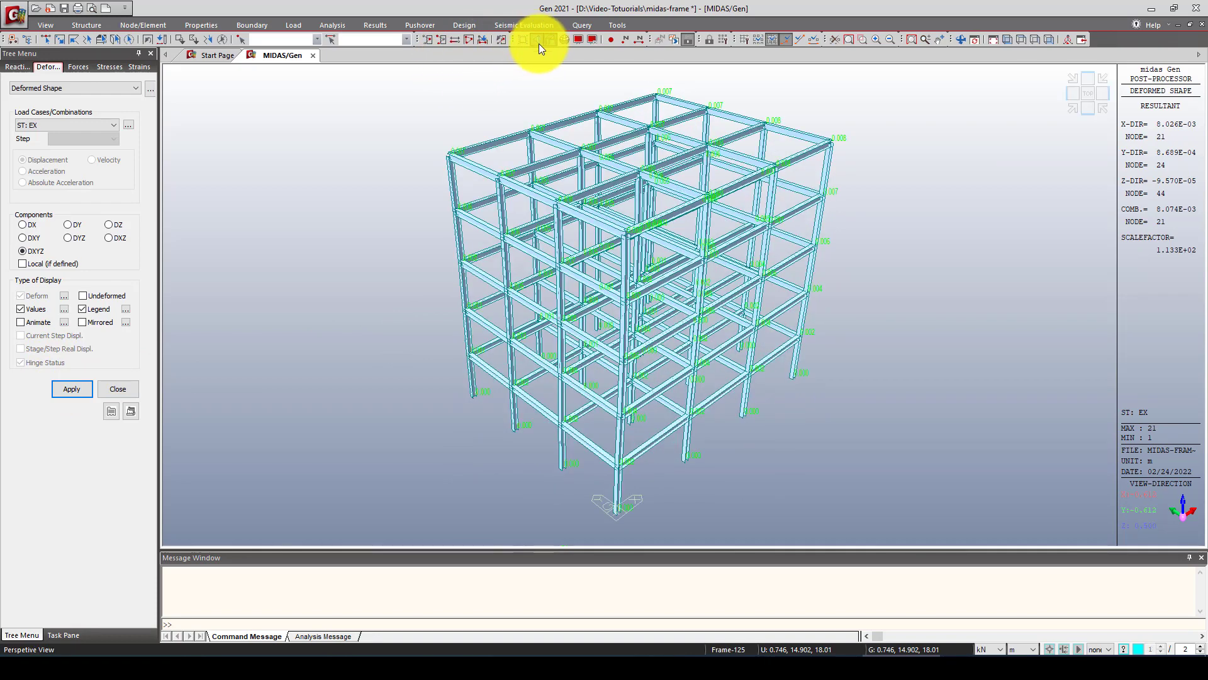
left_click(538, 39)
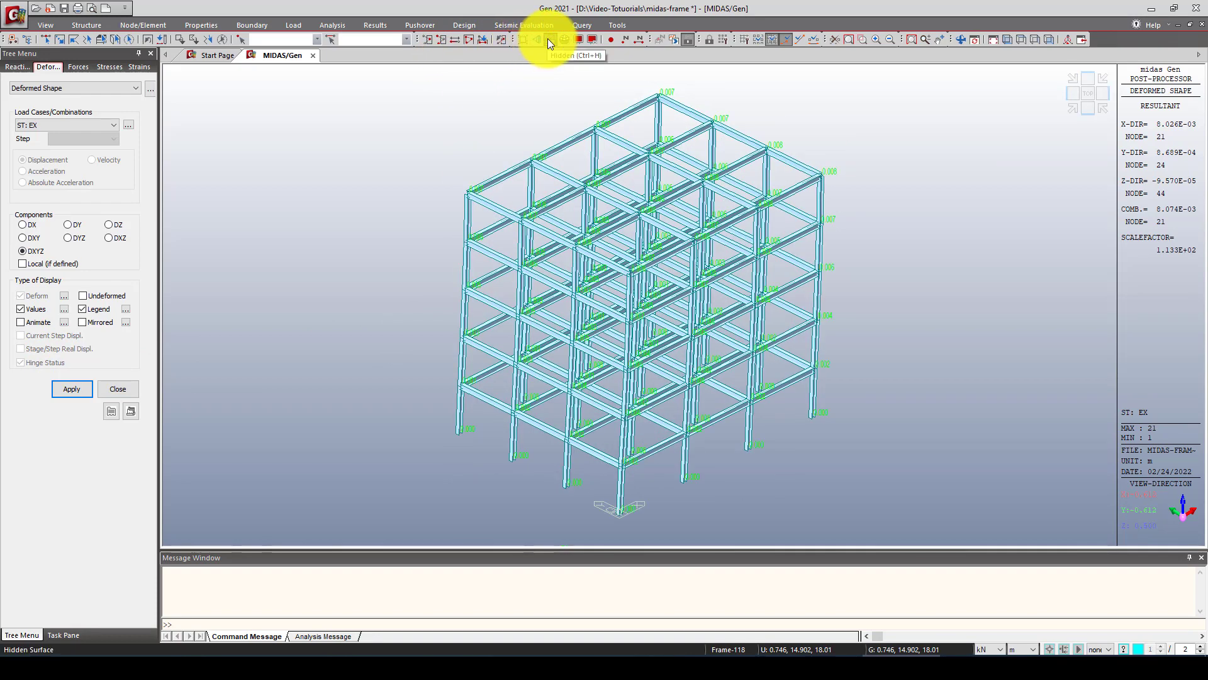
Animate the DXYZ deformed shape for load case EX with hidden-surface display, record the animation, and close the playback
left_click(548, 39)
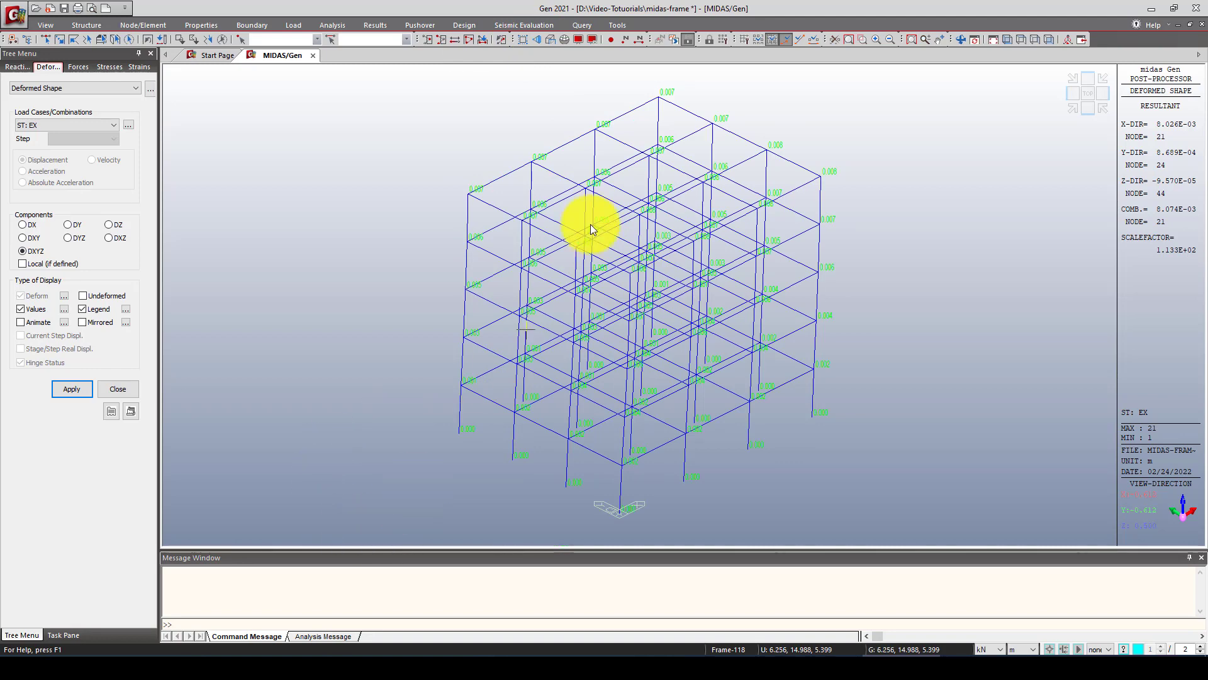
left_click(21, 322)
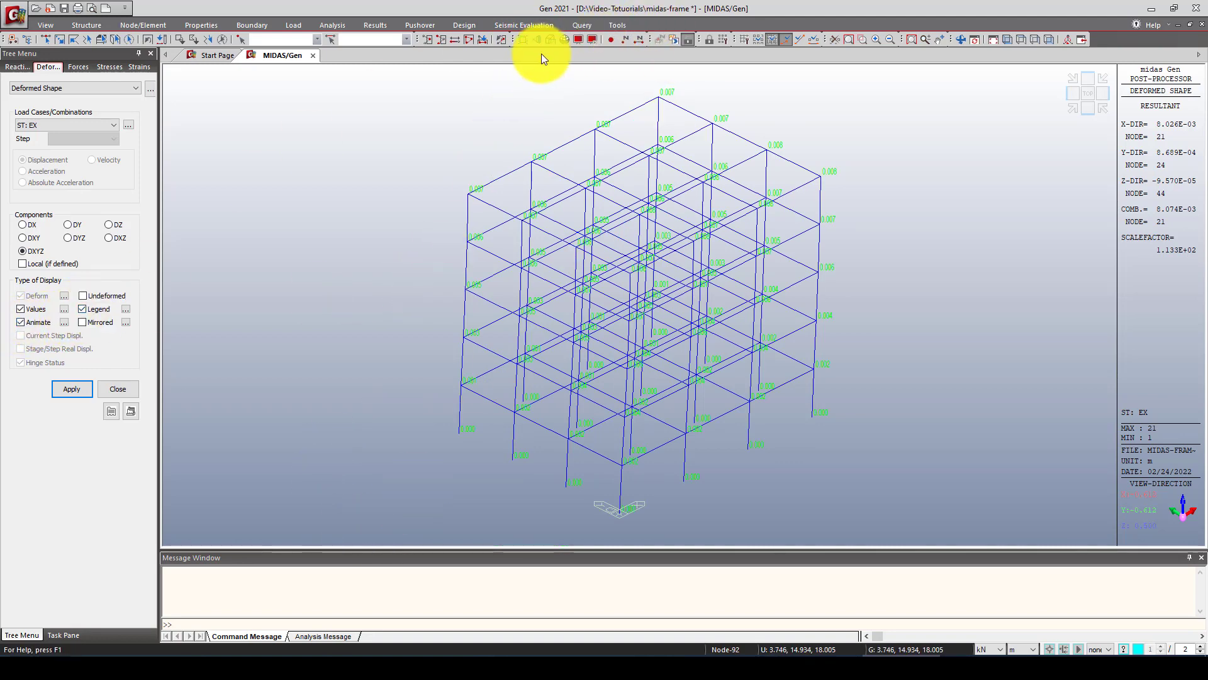
left_click(546, 37)
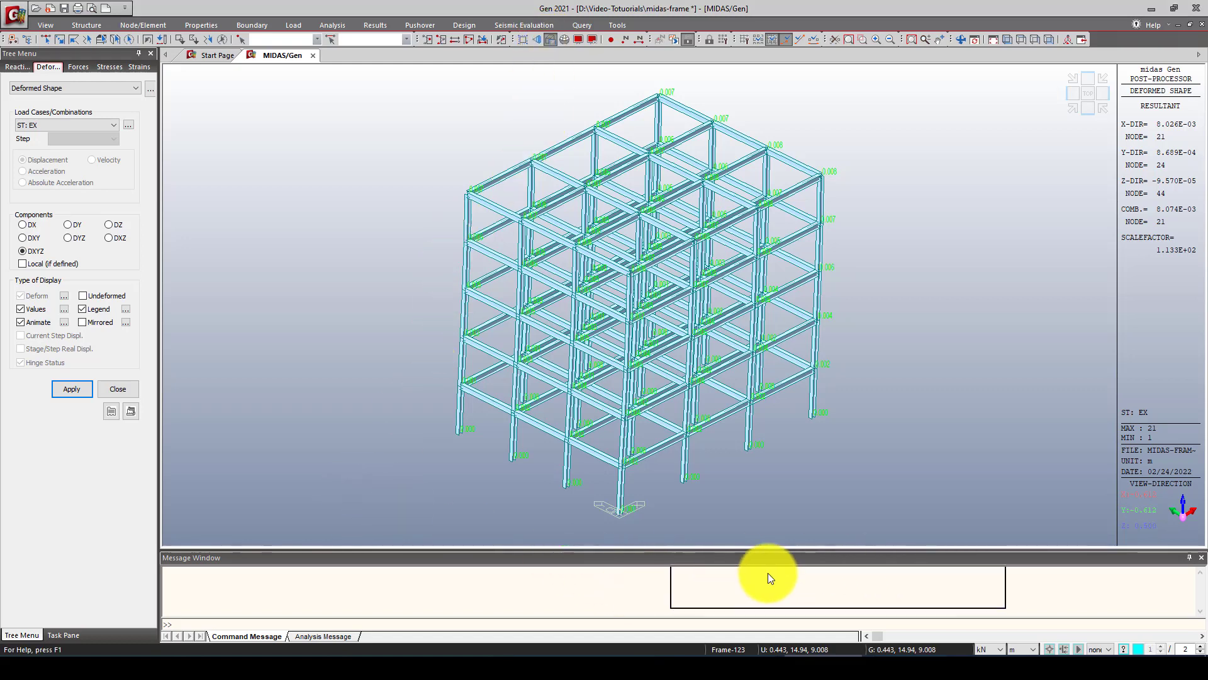
left_click(70, 388)
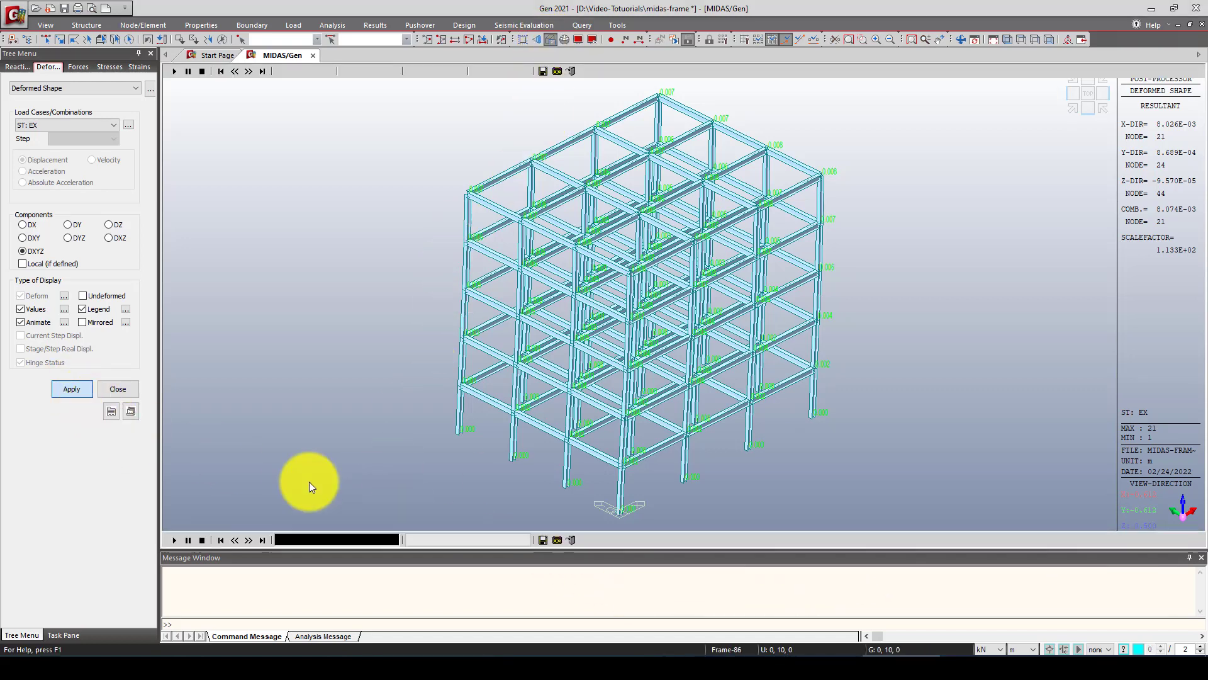
left_click(557, 539)
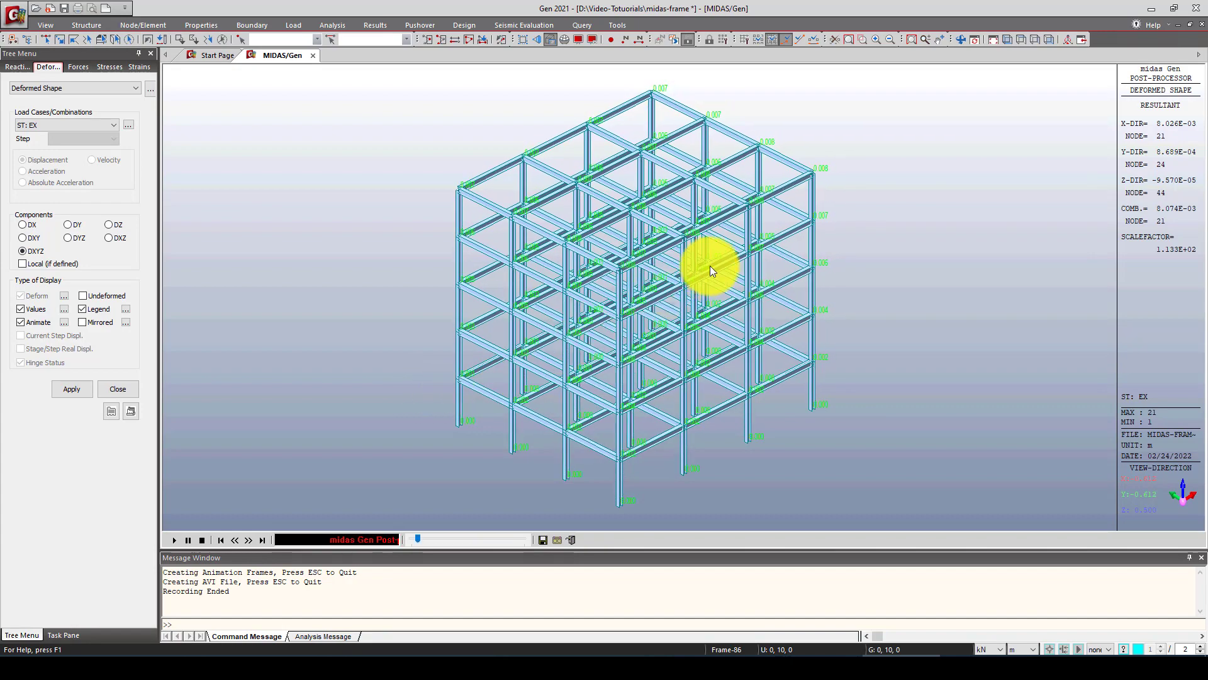
left_click(571, 540)
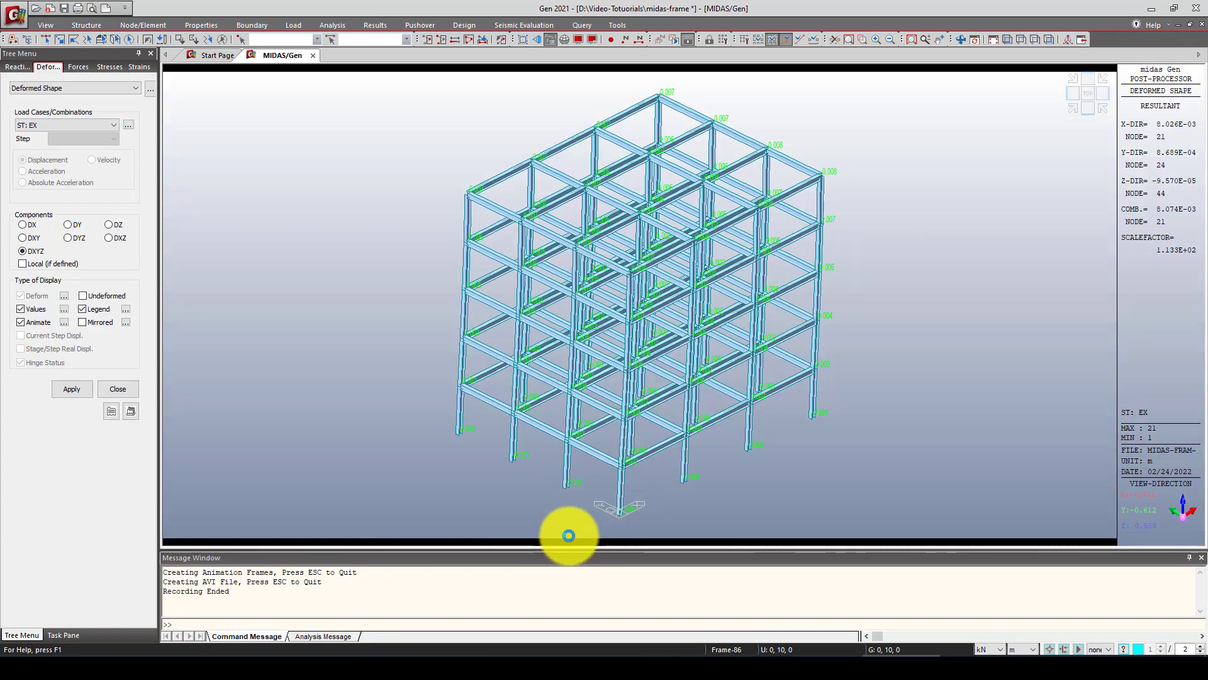
Animate the DXYZ deformed shape for load case EY with values and legend
left_click(58, 124)
left_click(50, 145)
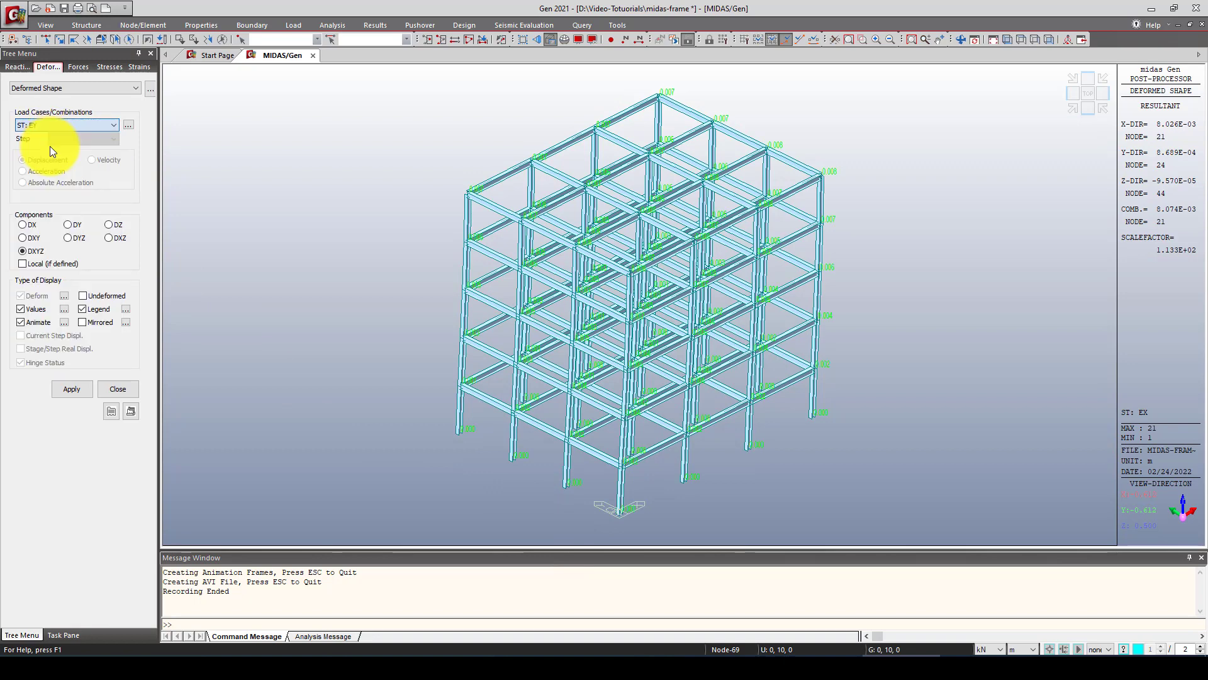
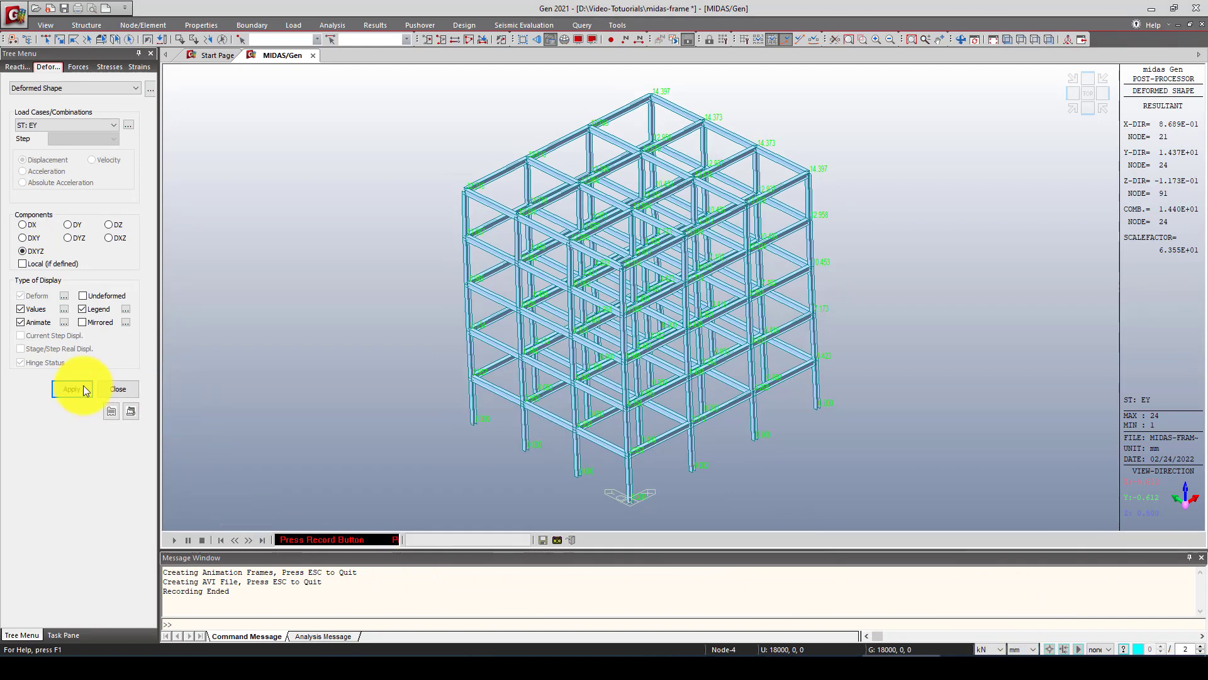
left_click(69, 383)
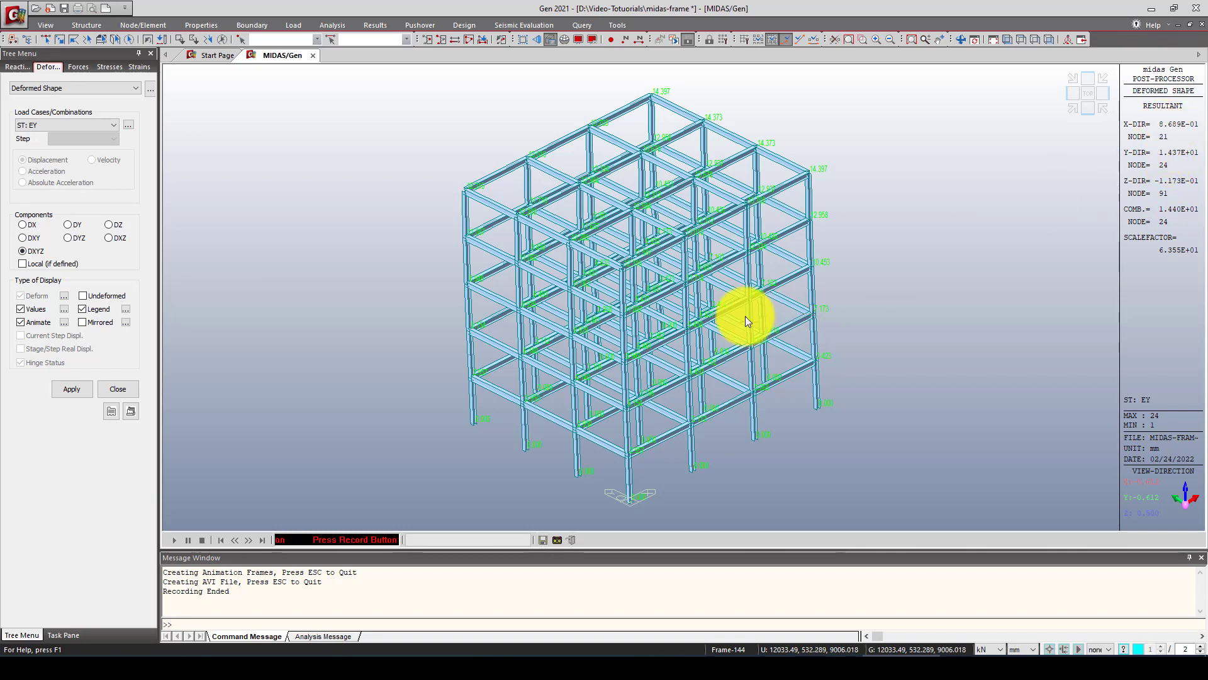
Search the displacements of two roof corner nodes, including node 24, for load case EY and read the DY value
left_click(63, 88)
left_click(65, 100)
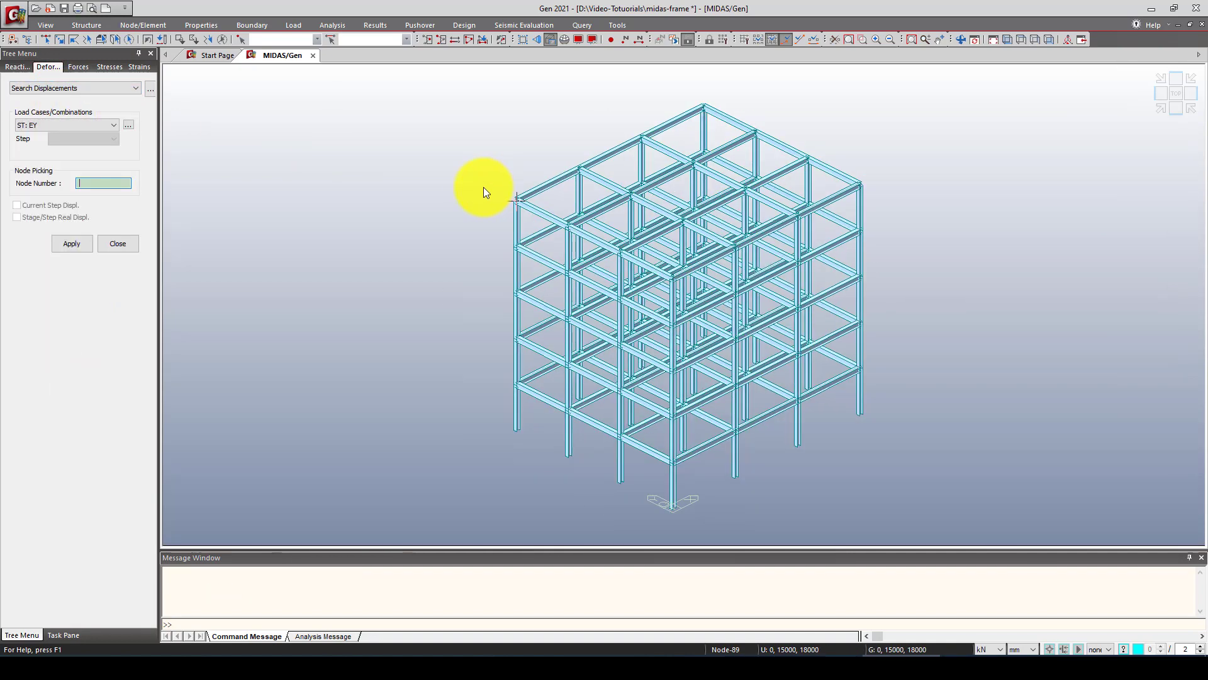
mouse_move(517, 201)
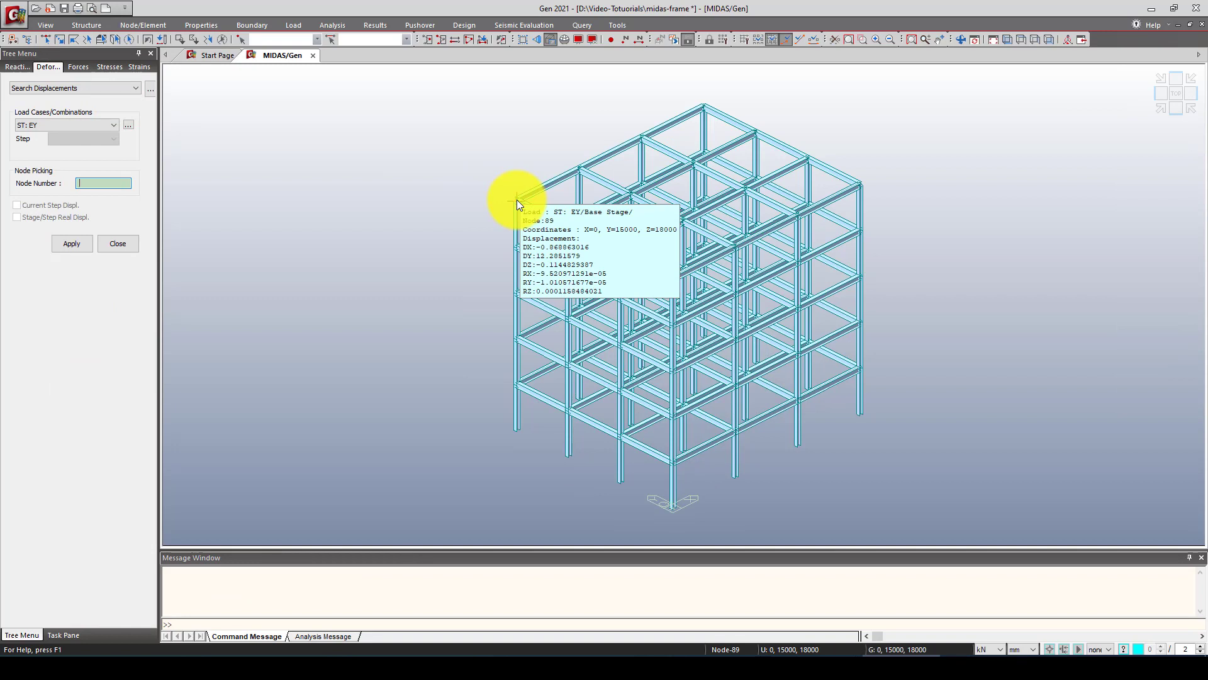
left_click(860, 183)
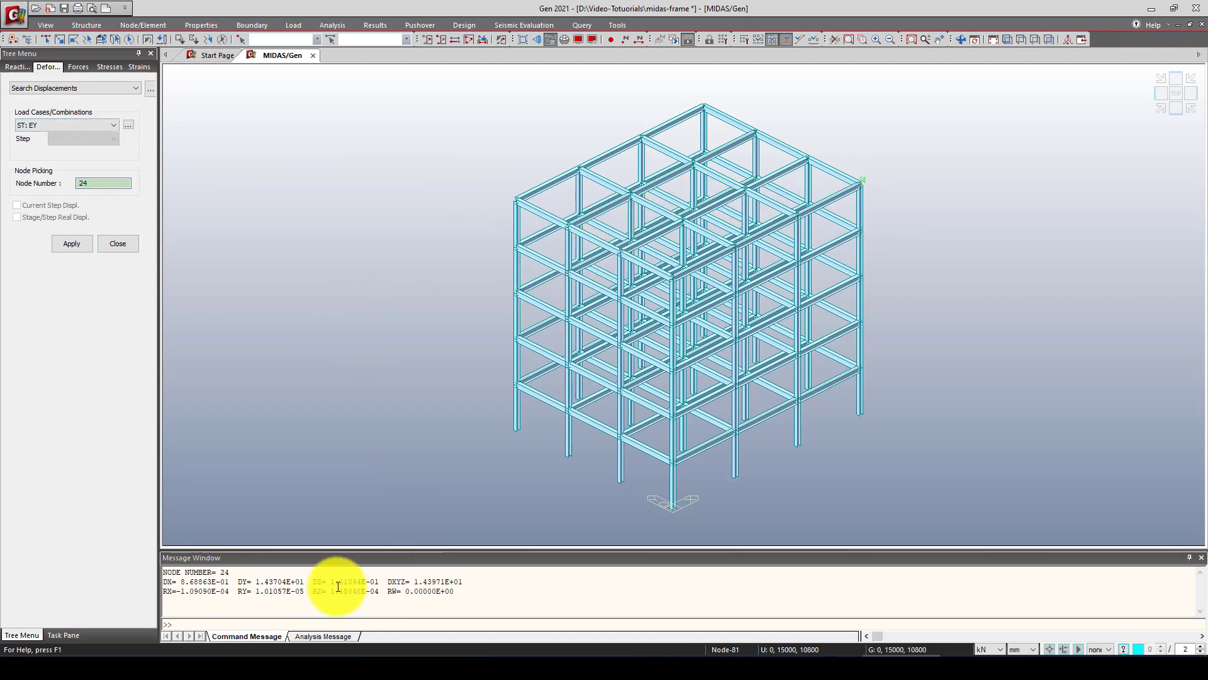
left_click_drag(254, 578, 304, 581)
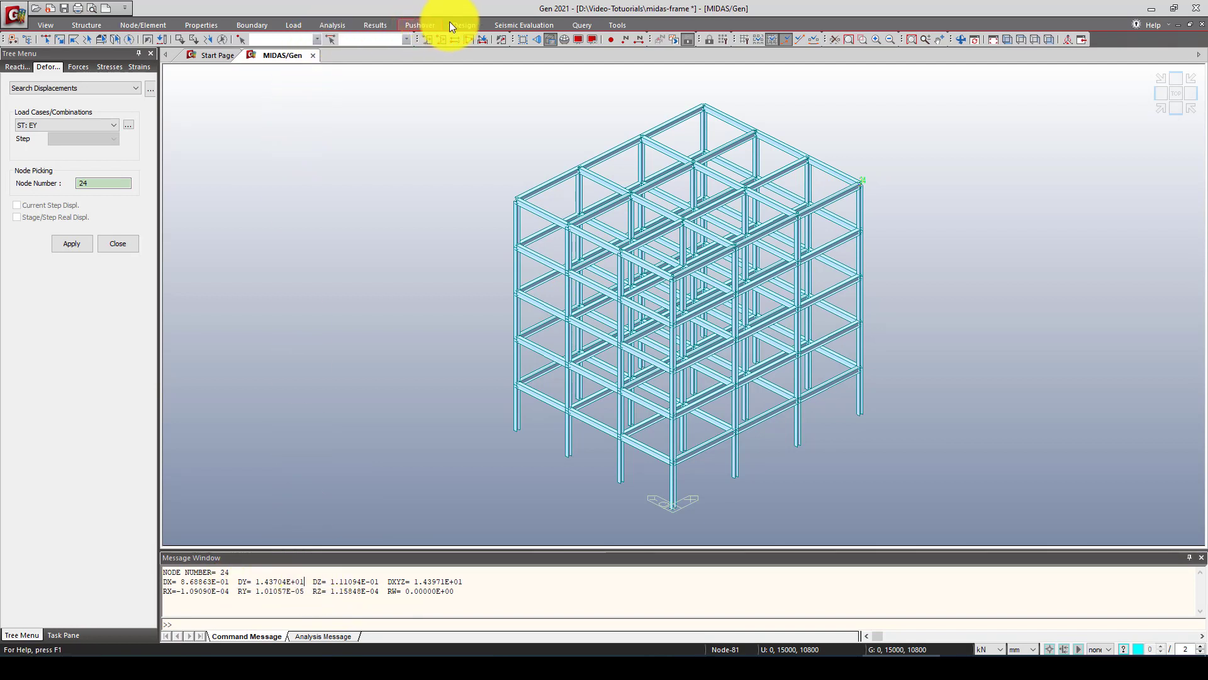
Display the maximum combined beam stresses for load case EY with contour, deformed shape, values and legend
left_click(104, 67)
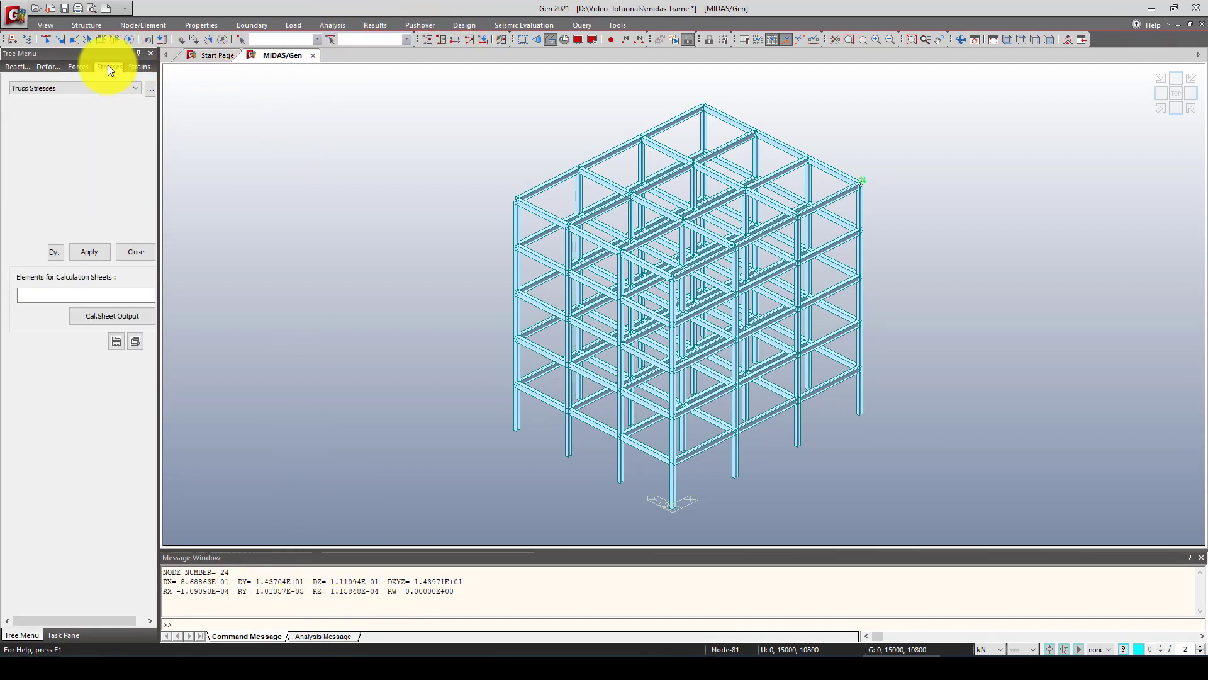
left_click(79, 88)
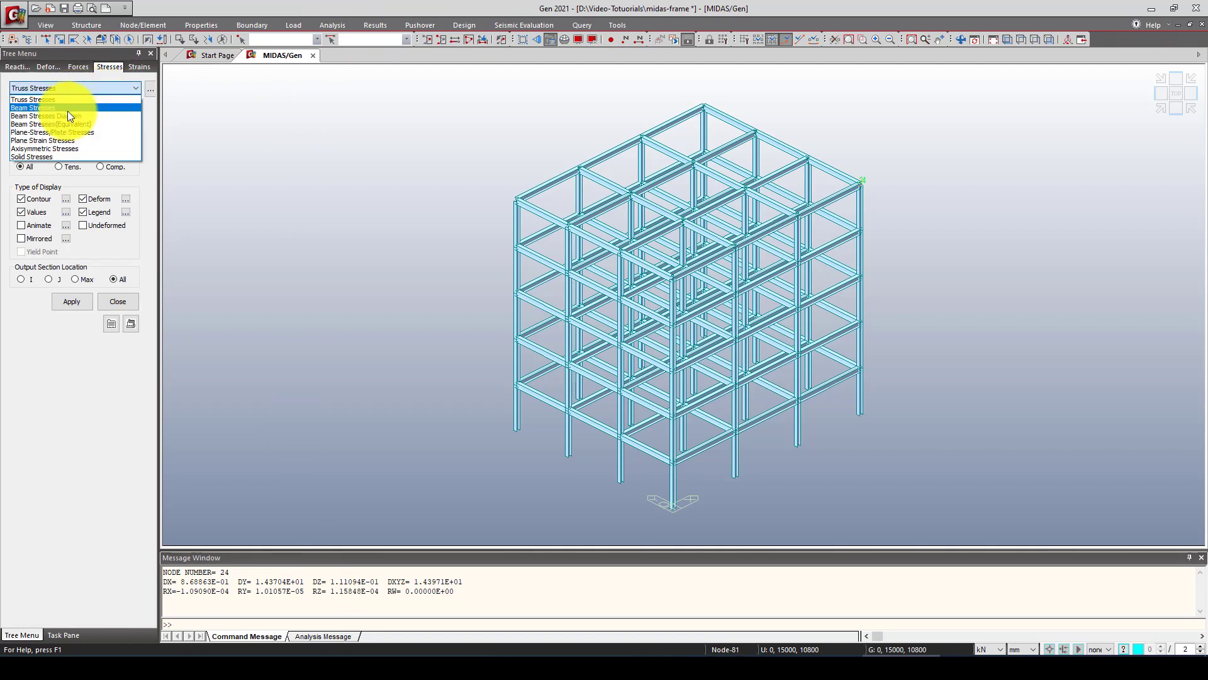
left_click(66, 111)
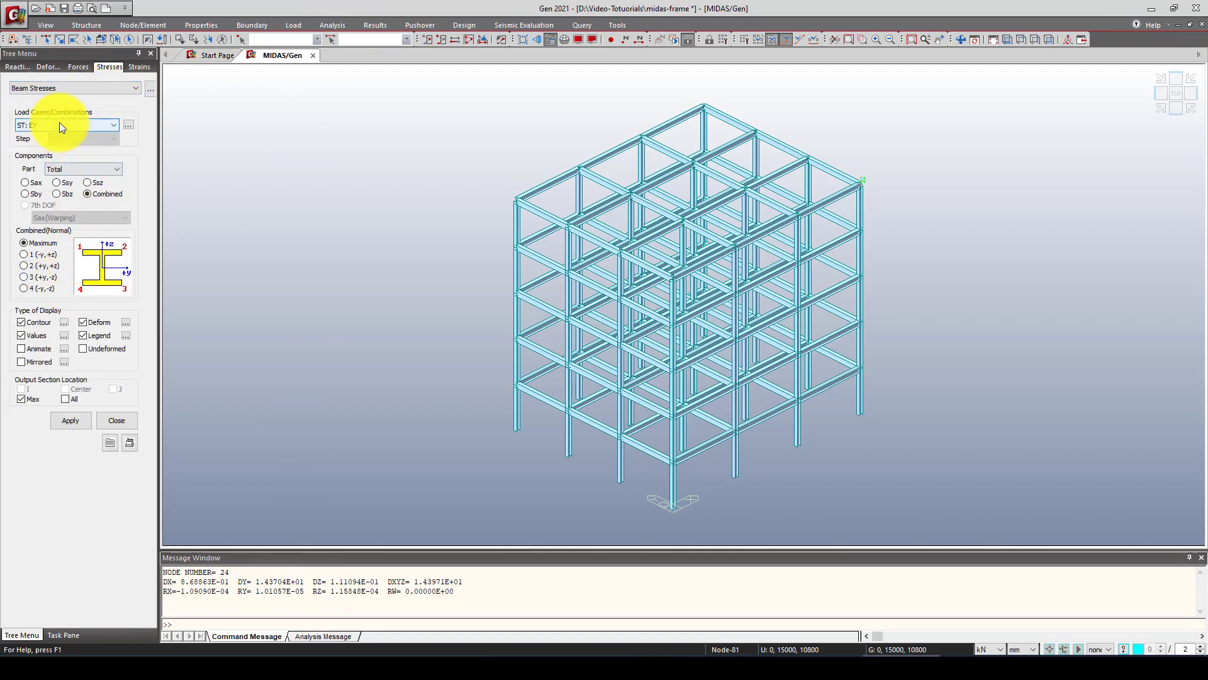
left_click(75, 417)
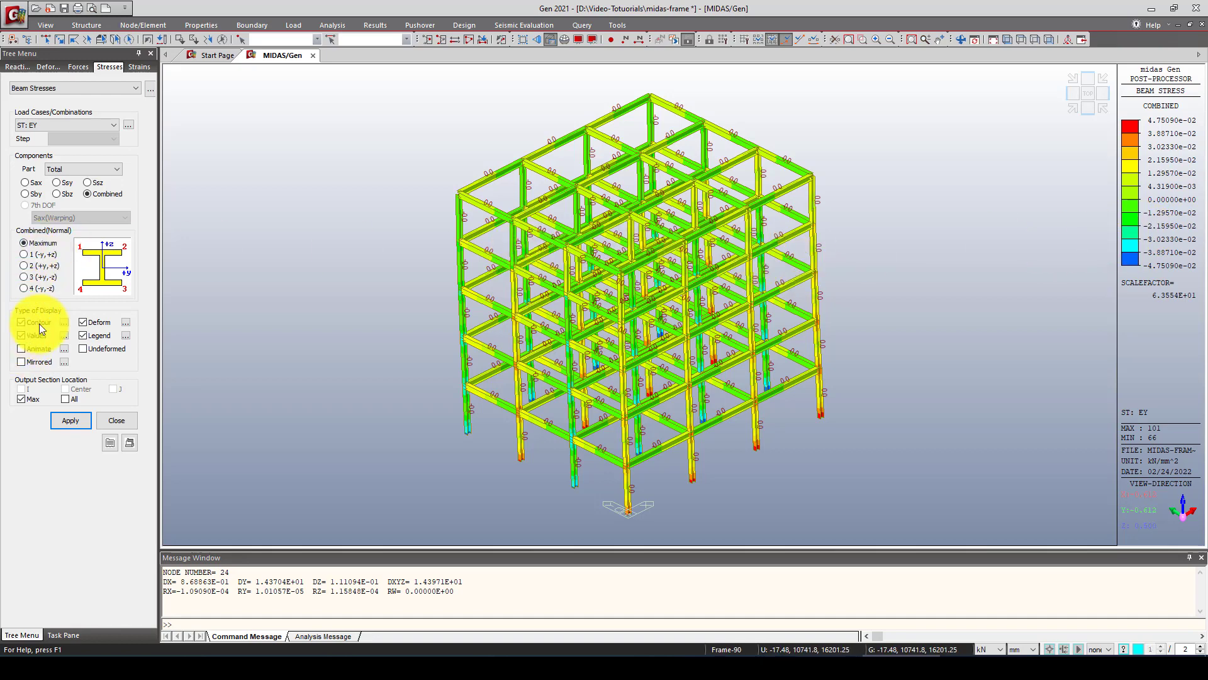
Set the steel design code to AISC(15th)-ASD16, keeping the beam/column deflection check enabled
left_click(464, 25)
left_click(99, 55)
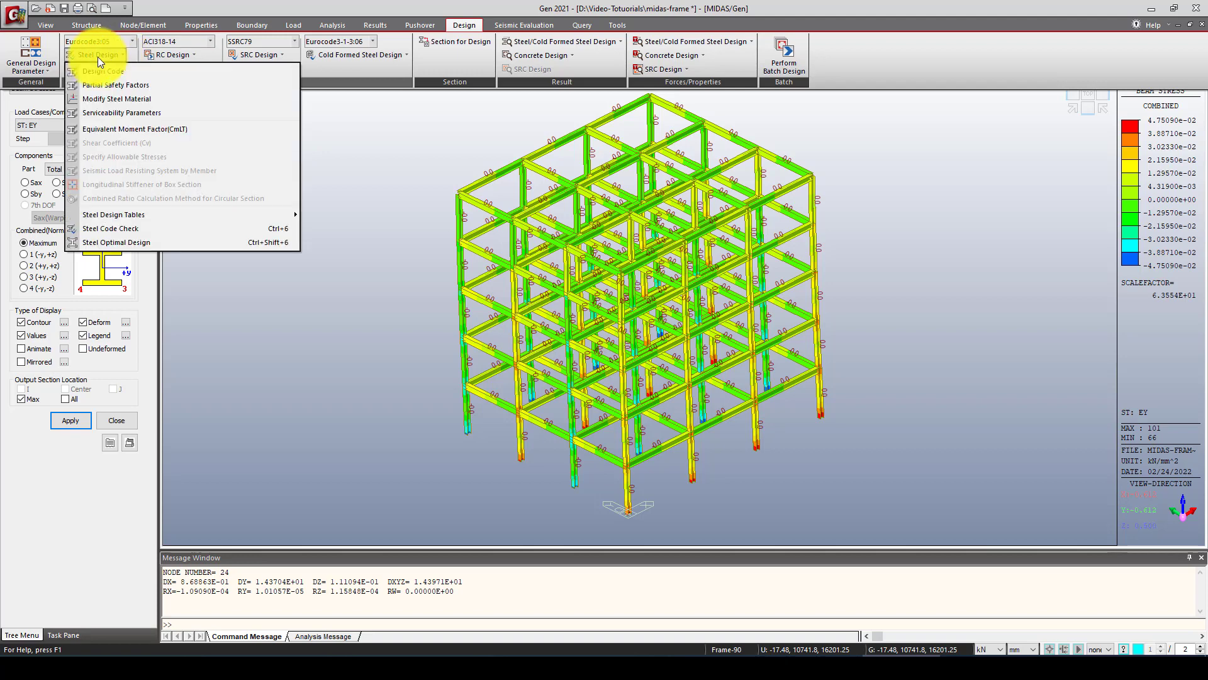
left_click(106, 72)
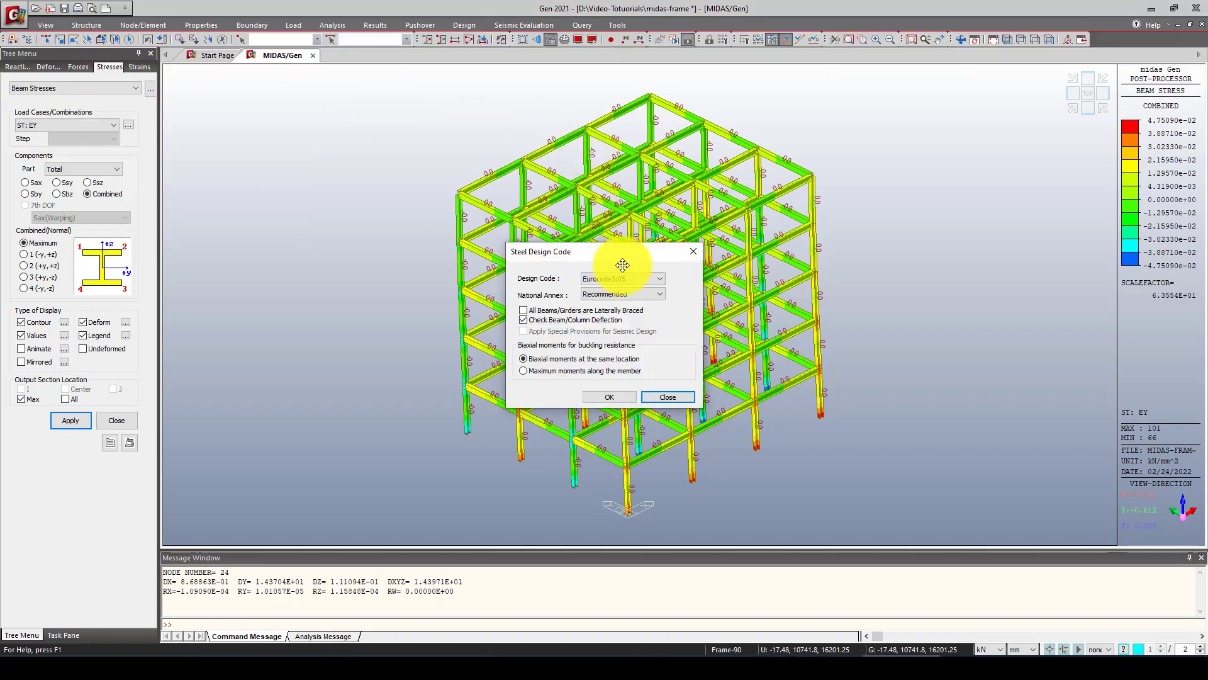
left_click_drag(614, 251, 458, 177)
left_click(477, 200)
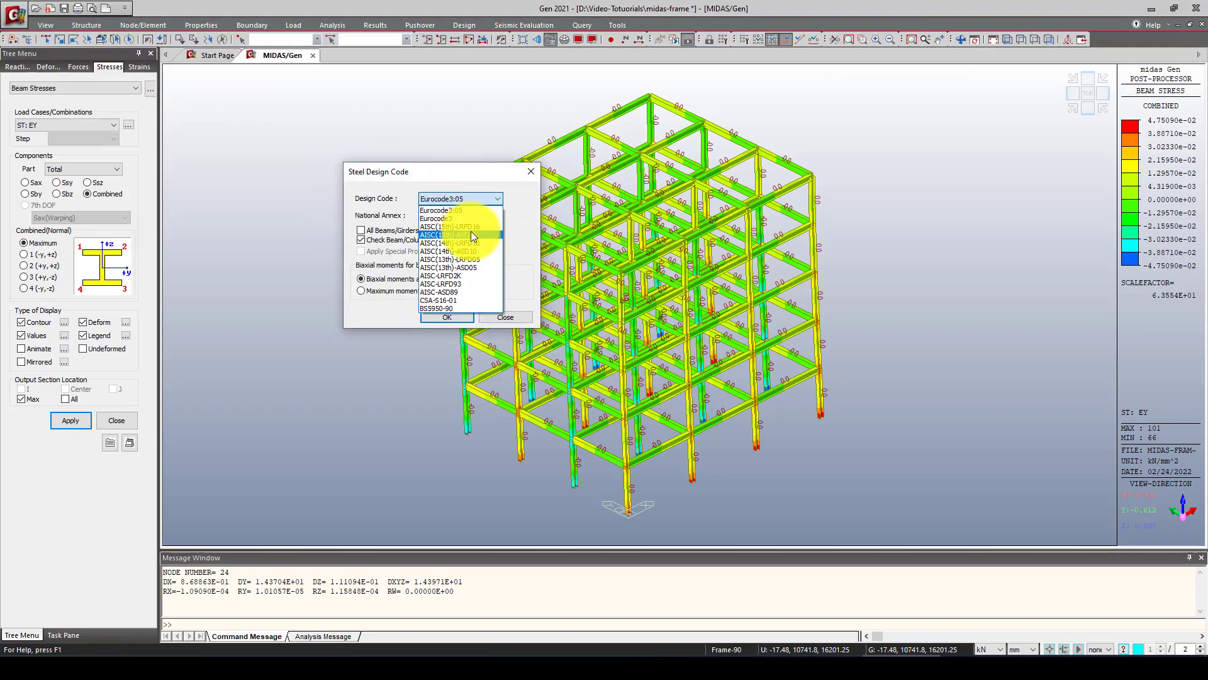
left_click(475, 236)
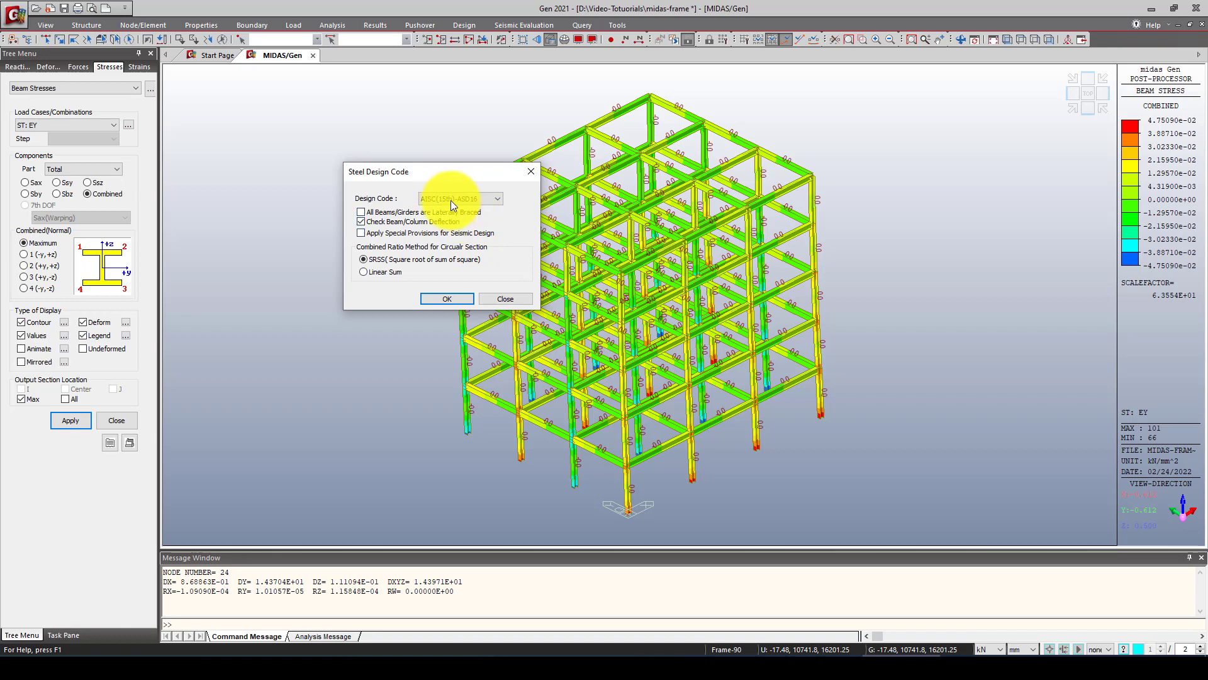
left_click(445, 300)
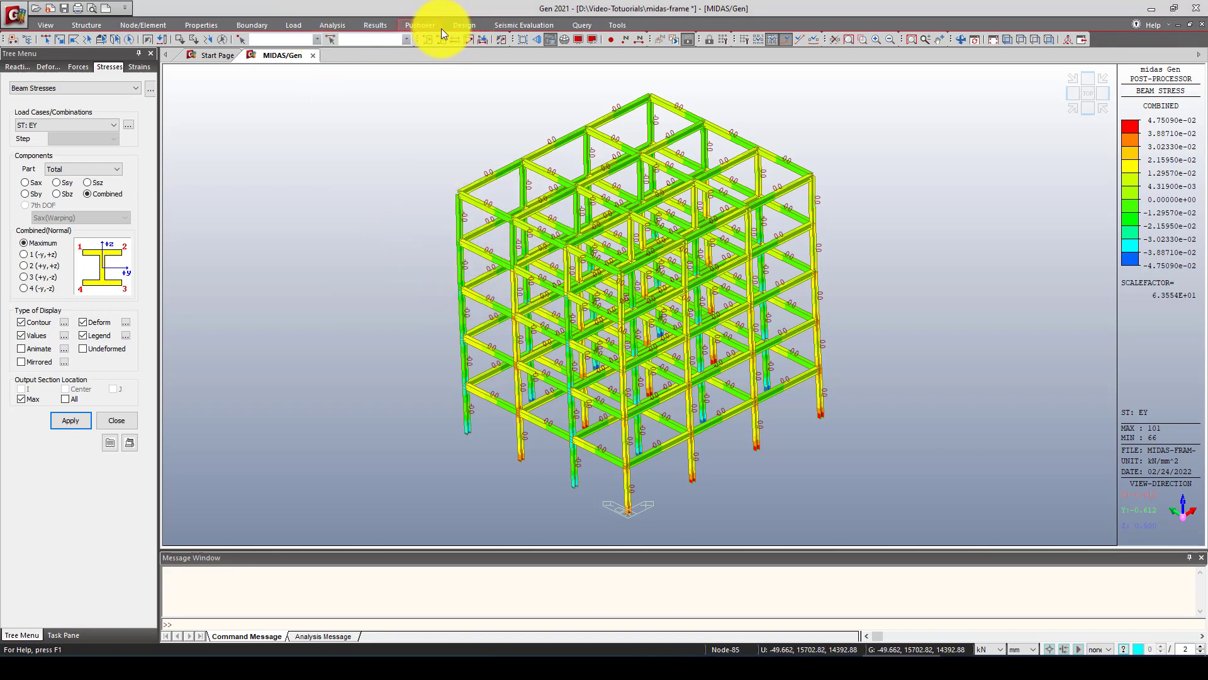
Modify the design steel material with ID 1 to grade S275 of the EN05(S) code
left_click(465, 26)
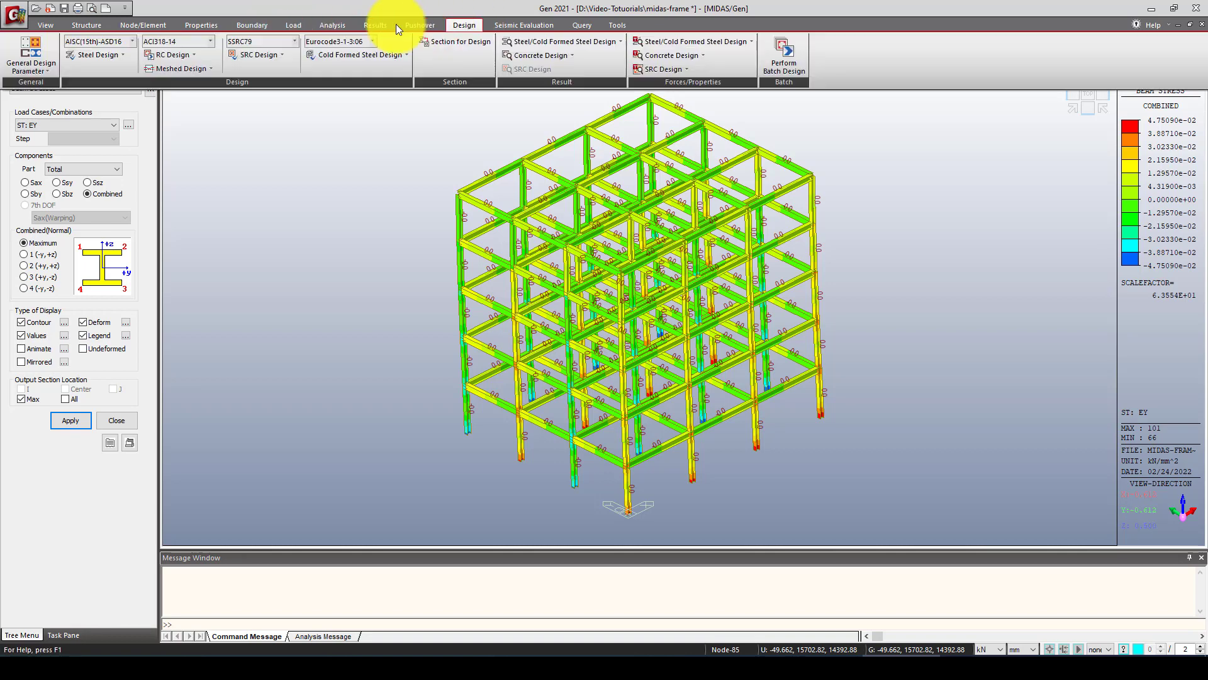
left_click(183, 55)
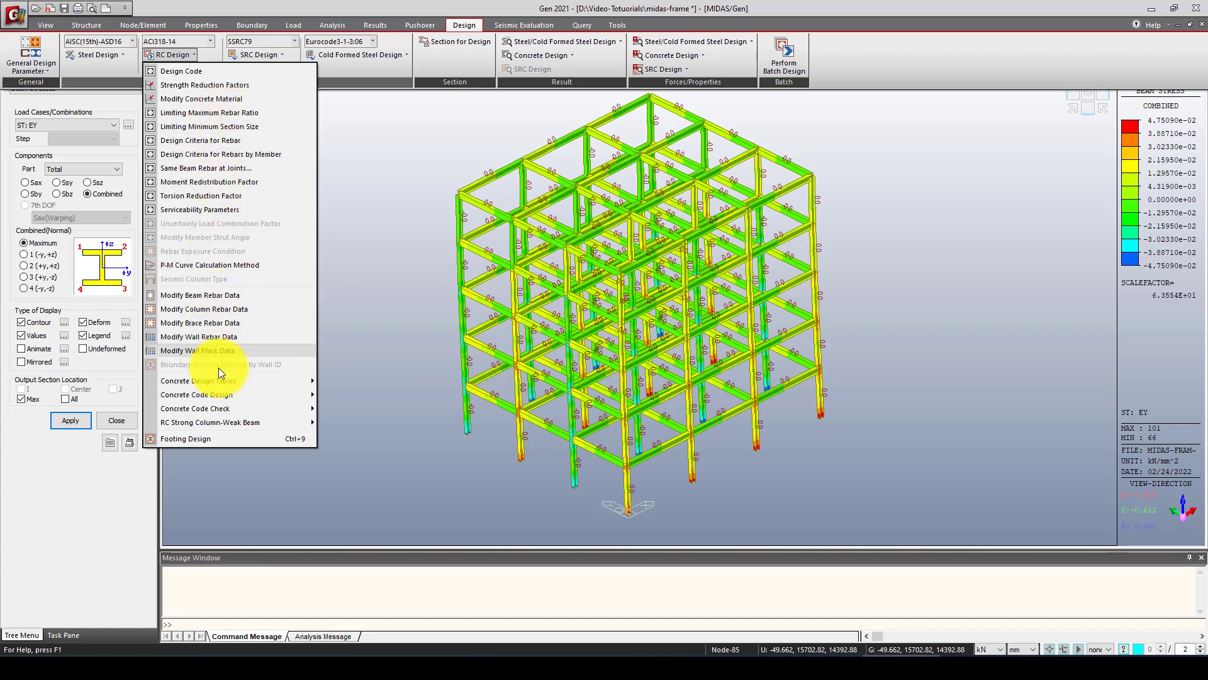
mouse_move(212, 383)
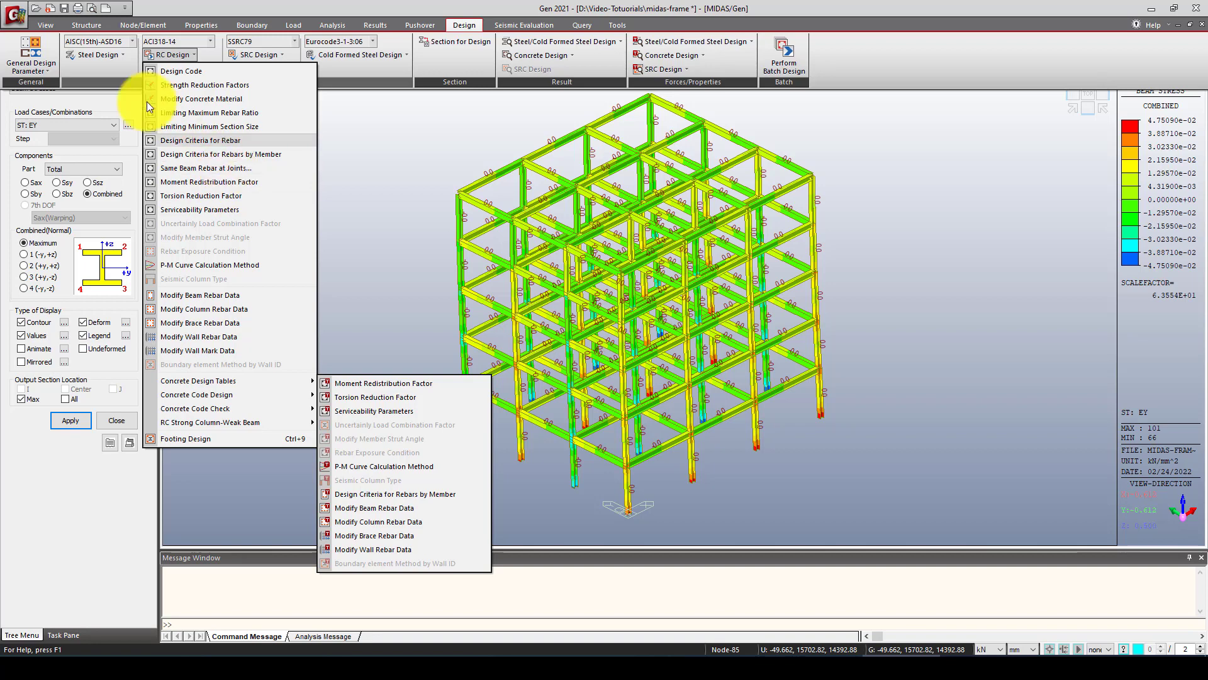
left_click(107, 54)
mouse_move(124, 218)
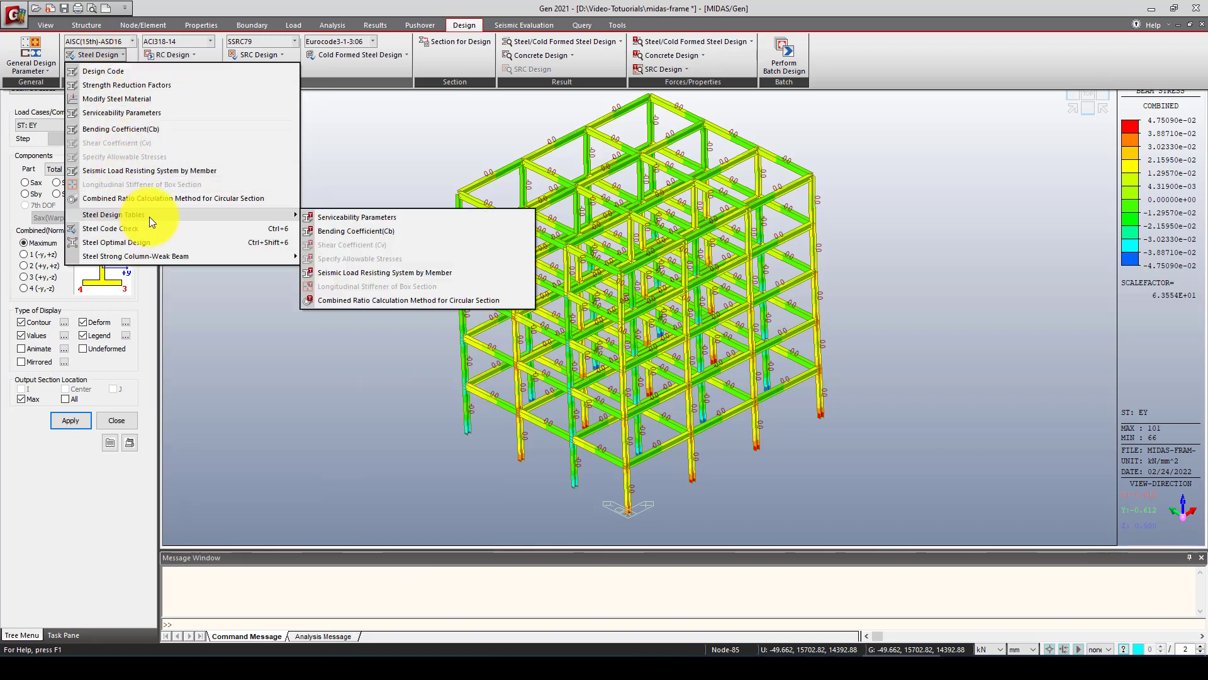
left_click(131, 100)
left_click_drag(631, 182, 552, 167)
left_click(463, 224)
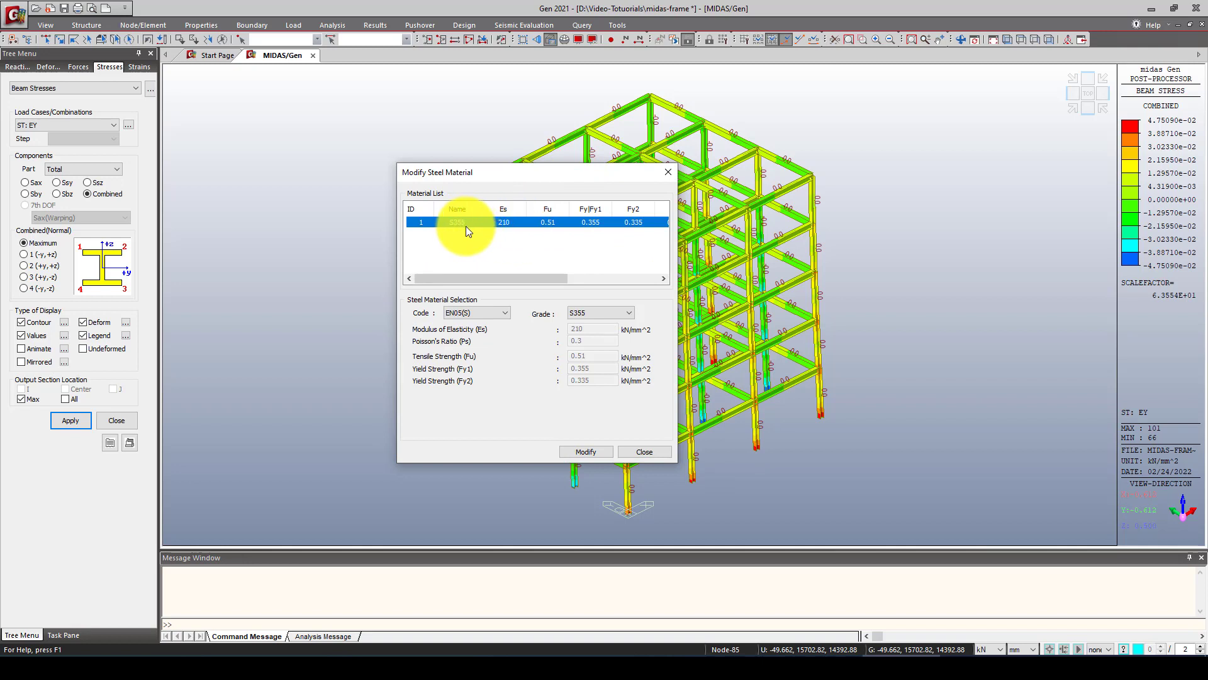
left_click(602, 313)
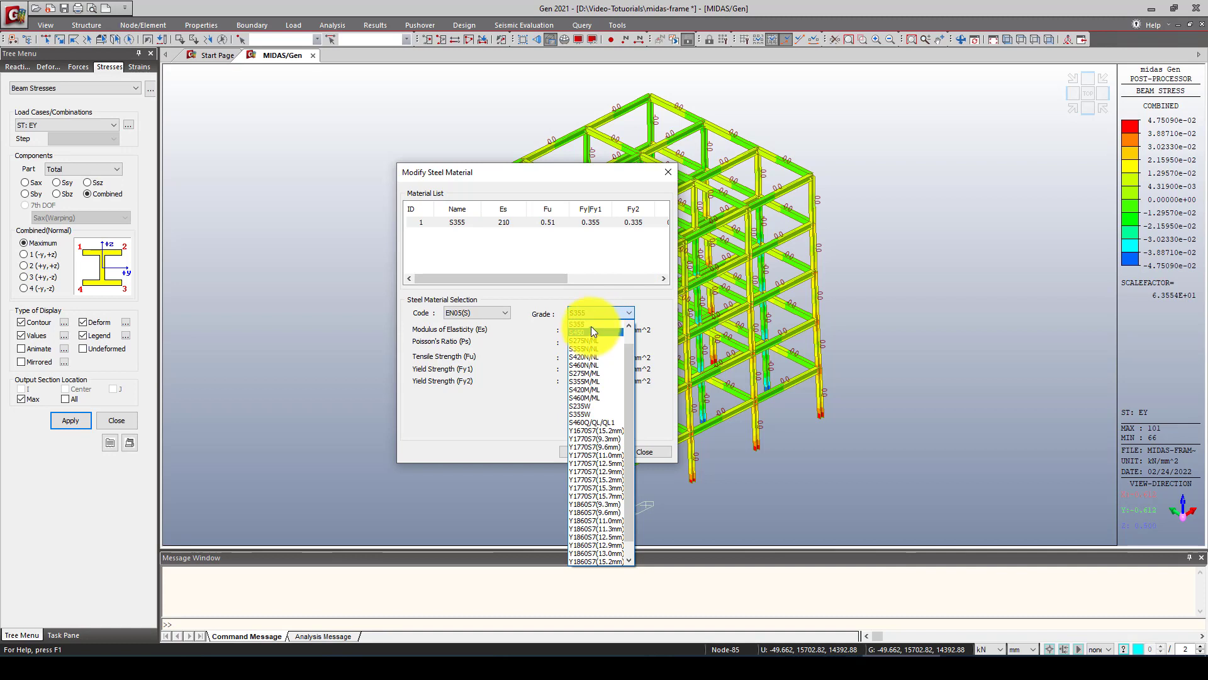
scroll(593, 325, "up", 1)
left_click(584, 331)
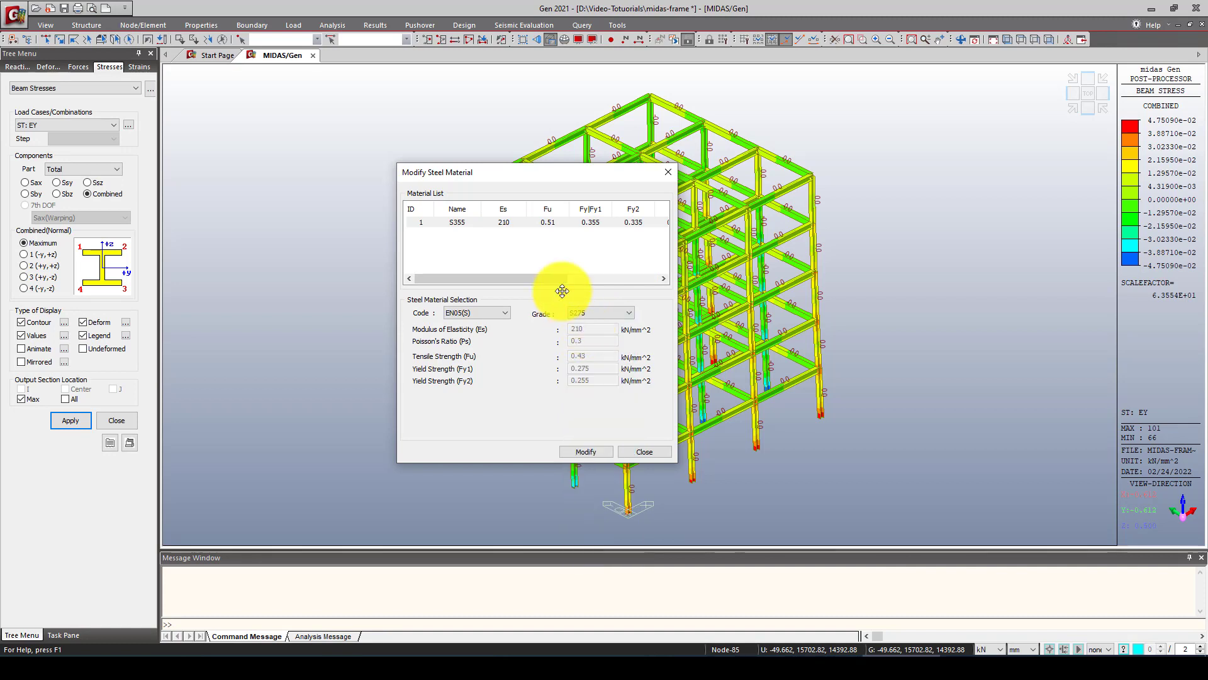
left_click(579, 453)
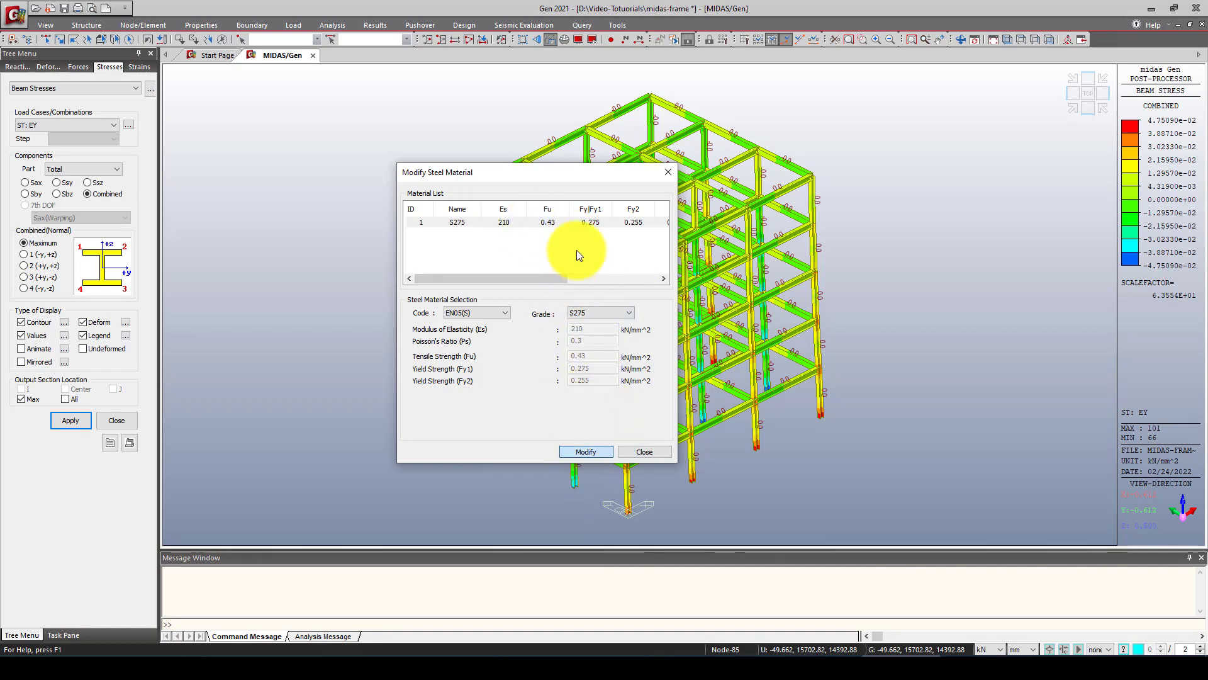
left_click(644, 452)
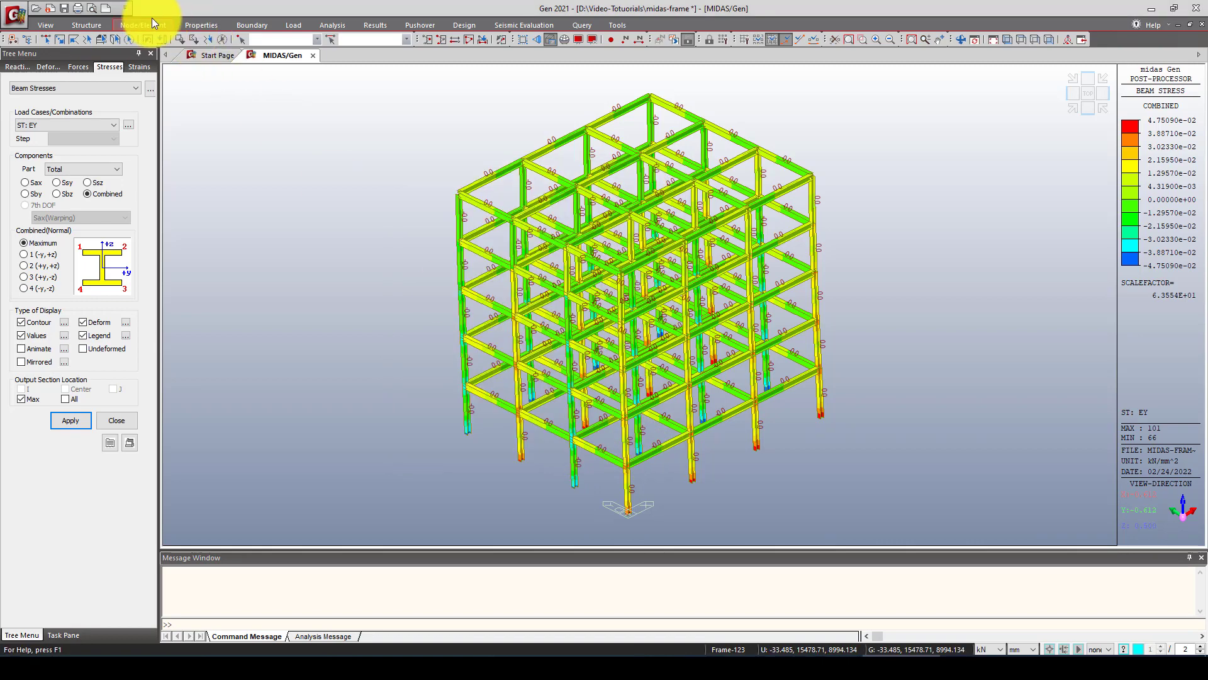
Run the steel code check and sort the checking results by member
left_click(463, 25)
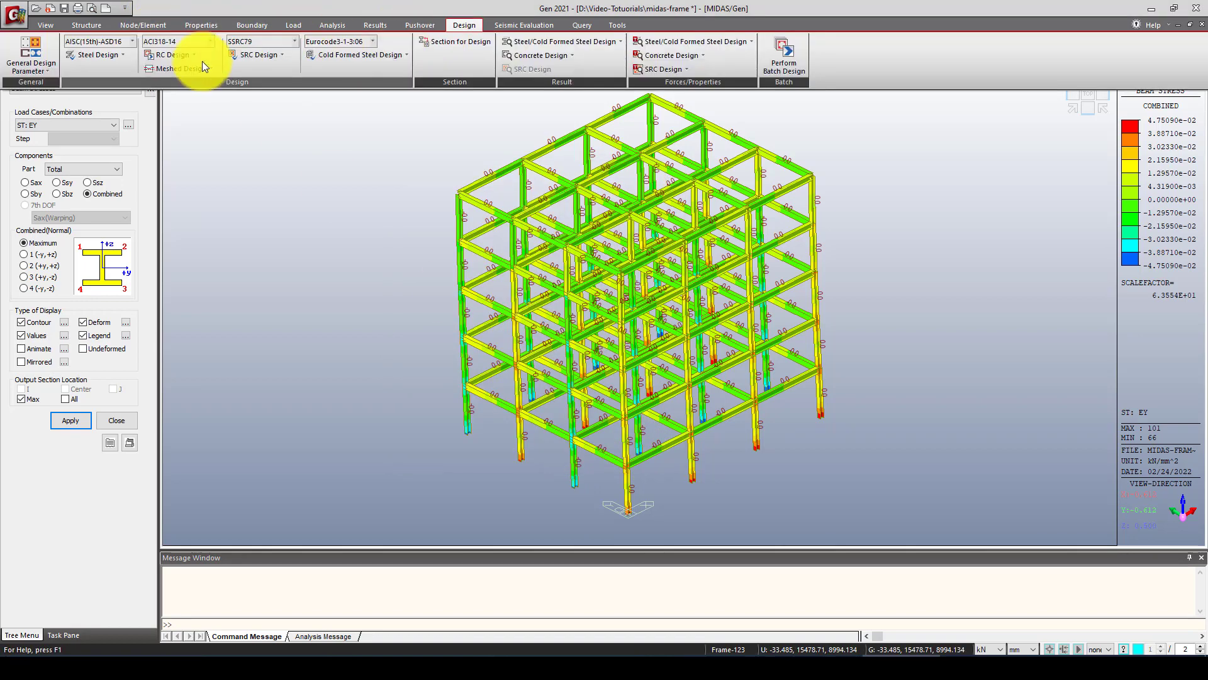
left_click(113, 59)
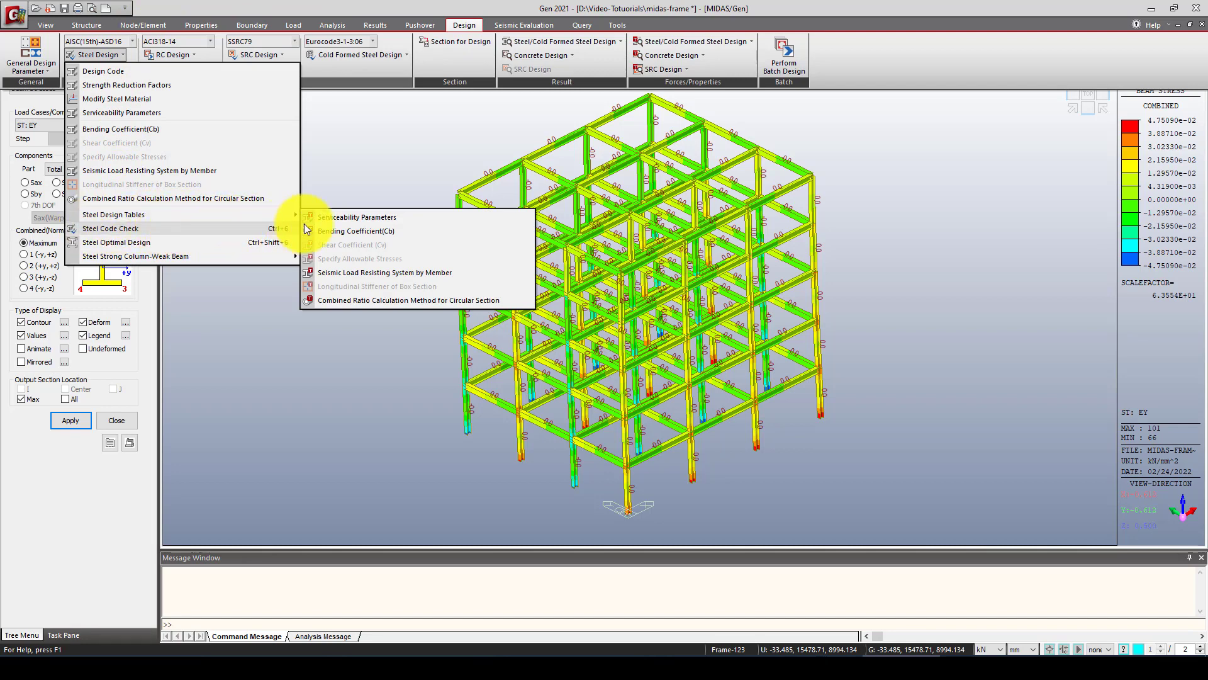
left_click(135, 227)
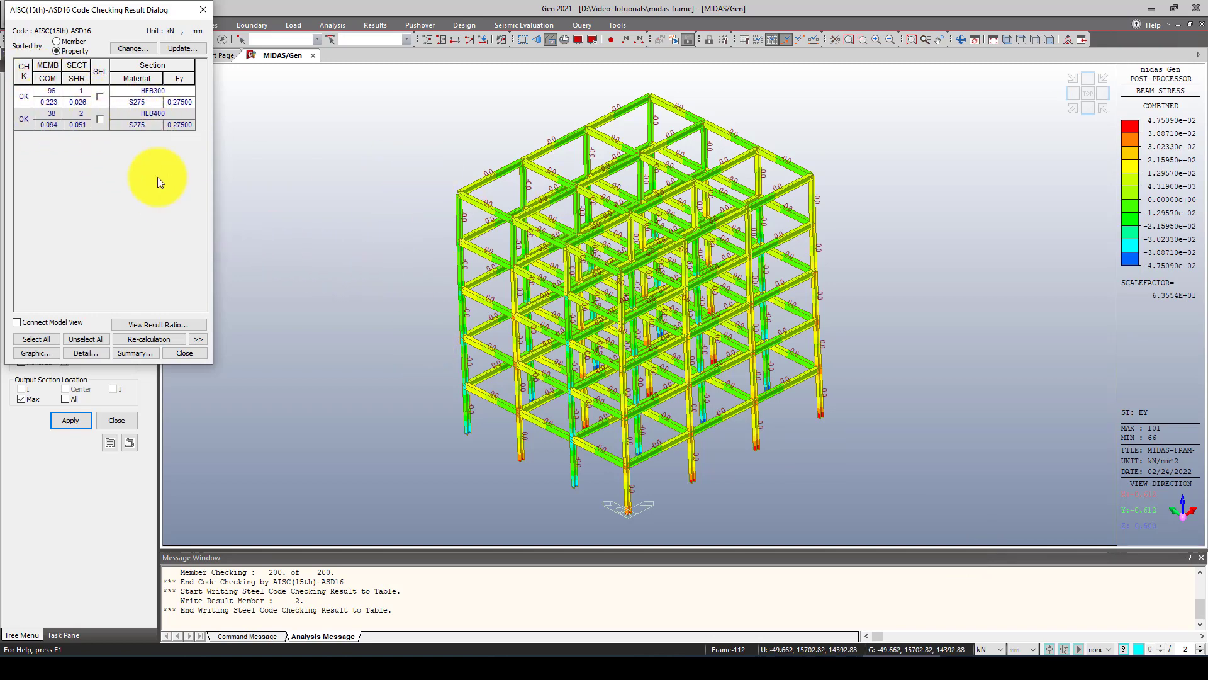
left_click(62, 44)
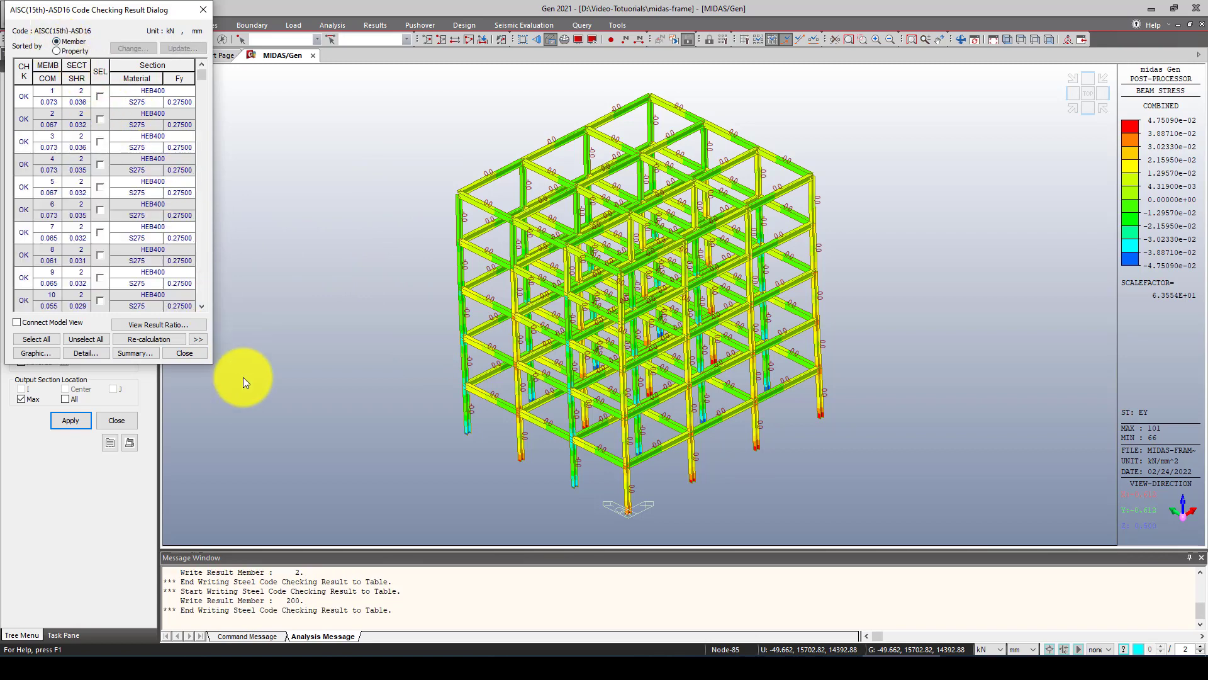
Expand the code checking results to all columns, select member 49 and connect the results to the model view
left_click(198, 339)
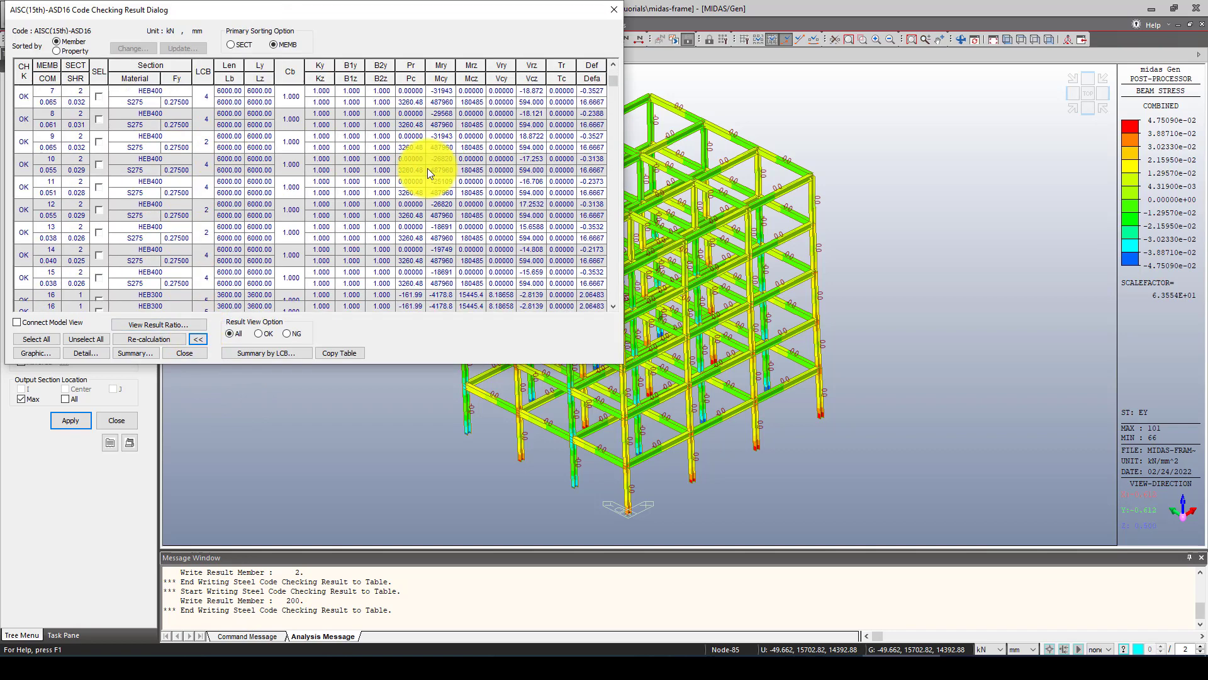
scroll(424, 173, "down", 20)
scroll(358, 187, "down", 5)
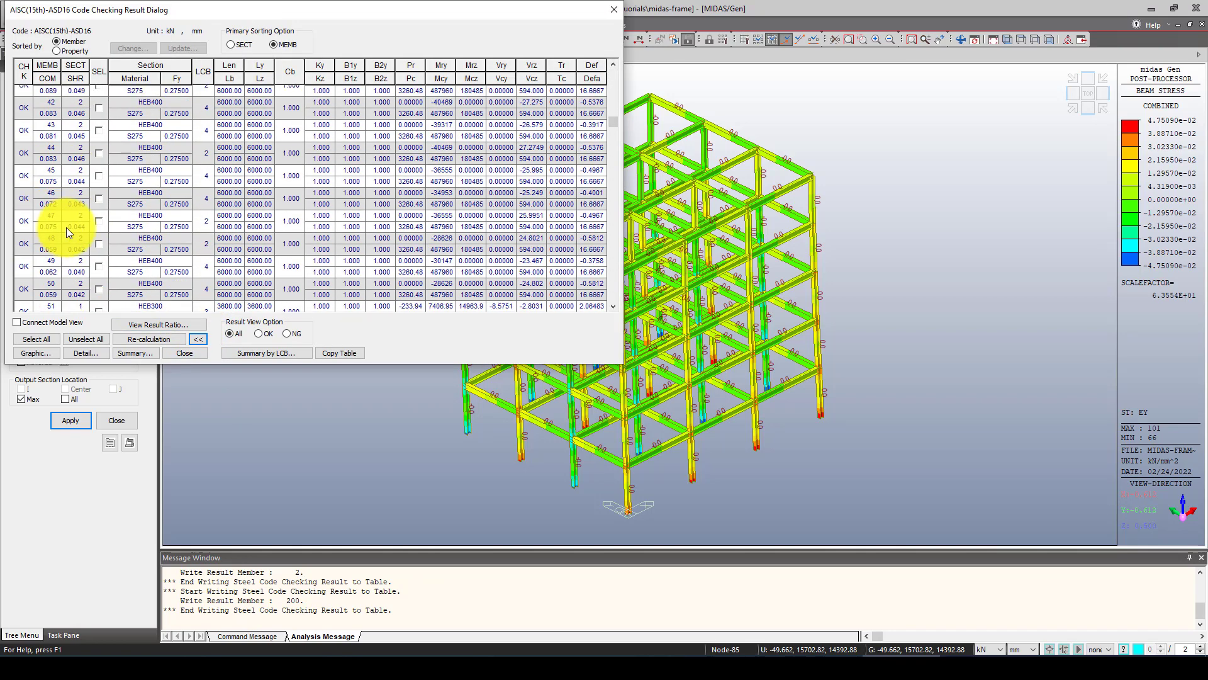
left_click(96, 264)
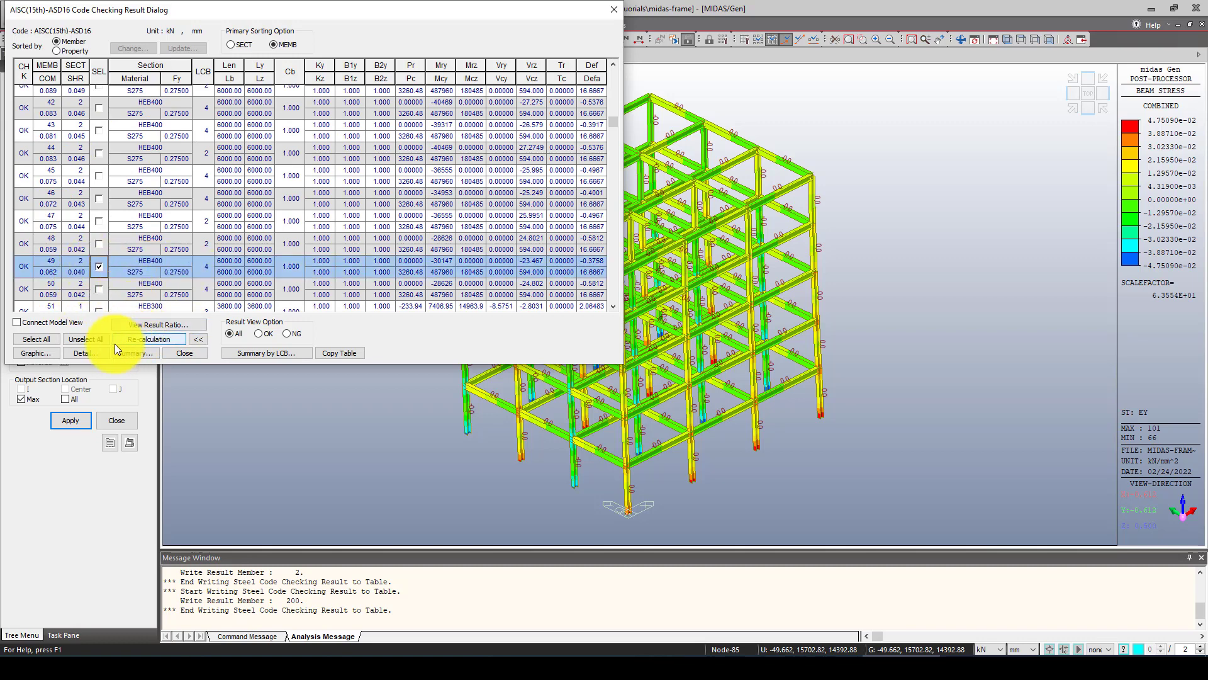
left_click(17, 322)
scroll(893, 330, "down", 5)
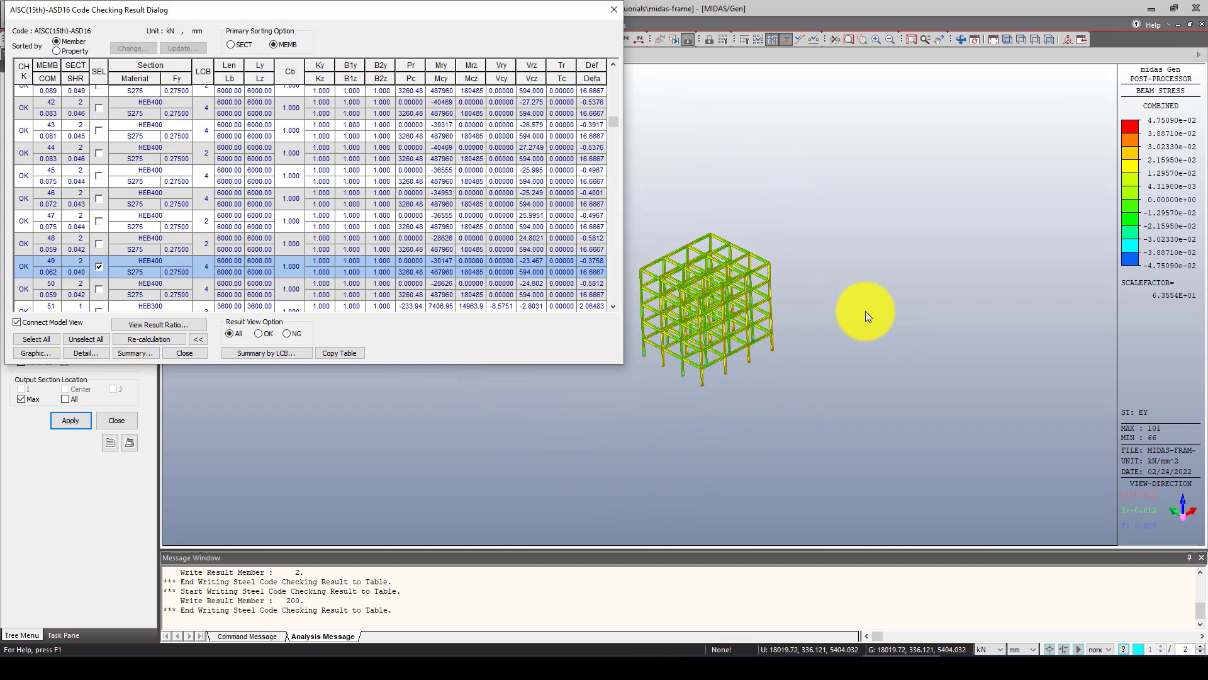
scroll(865, 311, "down", 5)
scroll(985, 284, "up", 4)
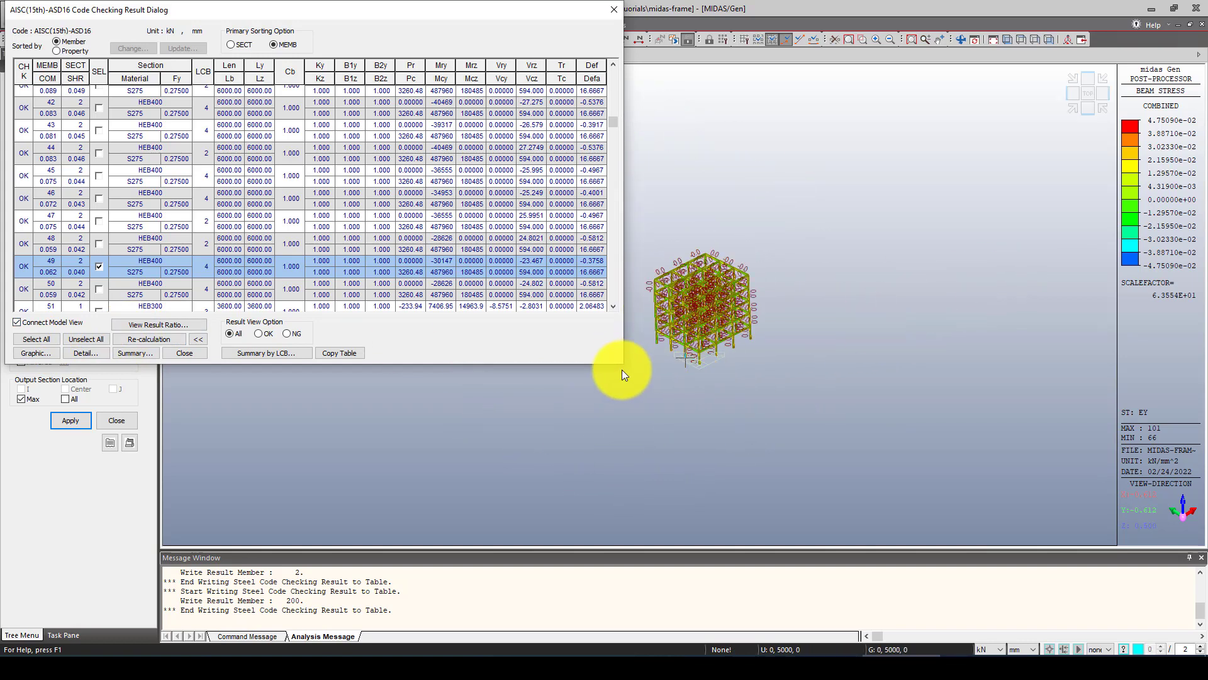
scroll(626, 371, "up", 4)
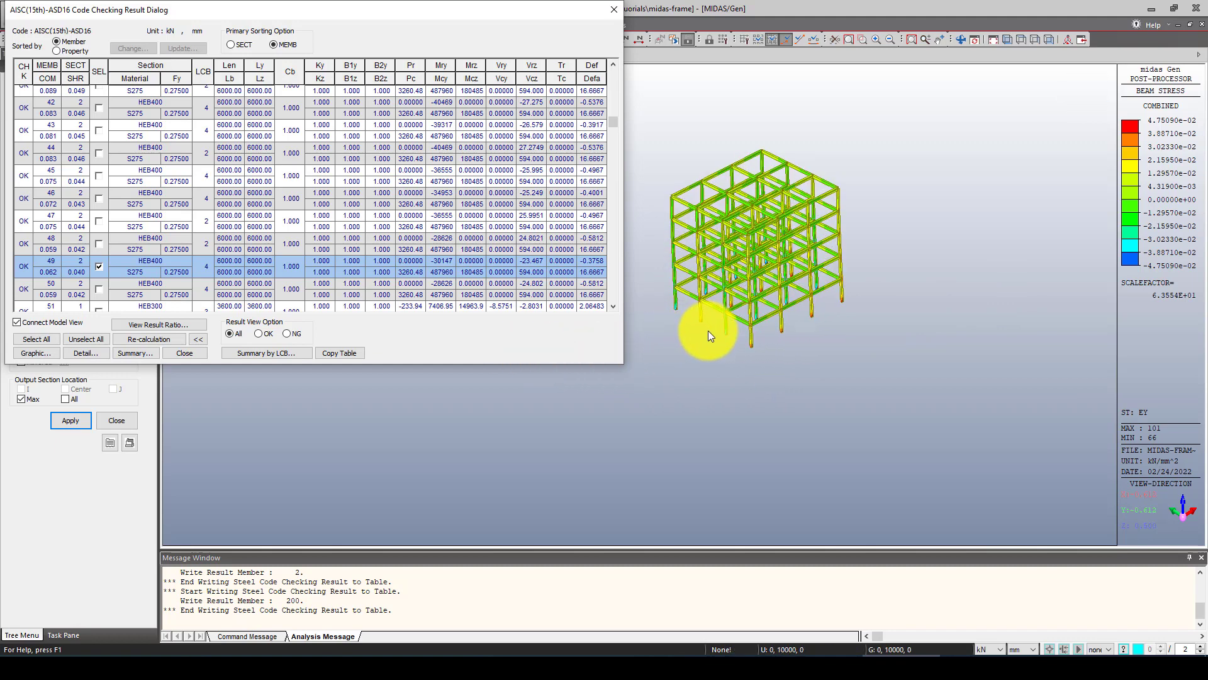
Generate the text summary for member 49, review its load combinations and summary sheet, and close it without saving
left_click(142, 353)
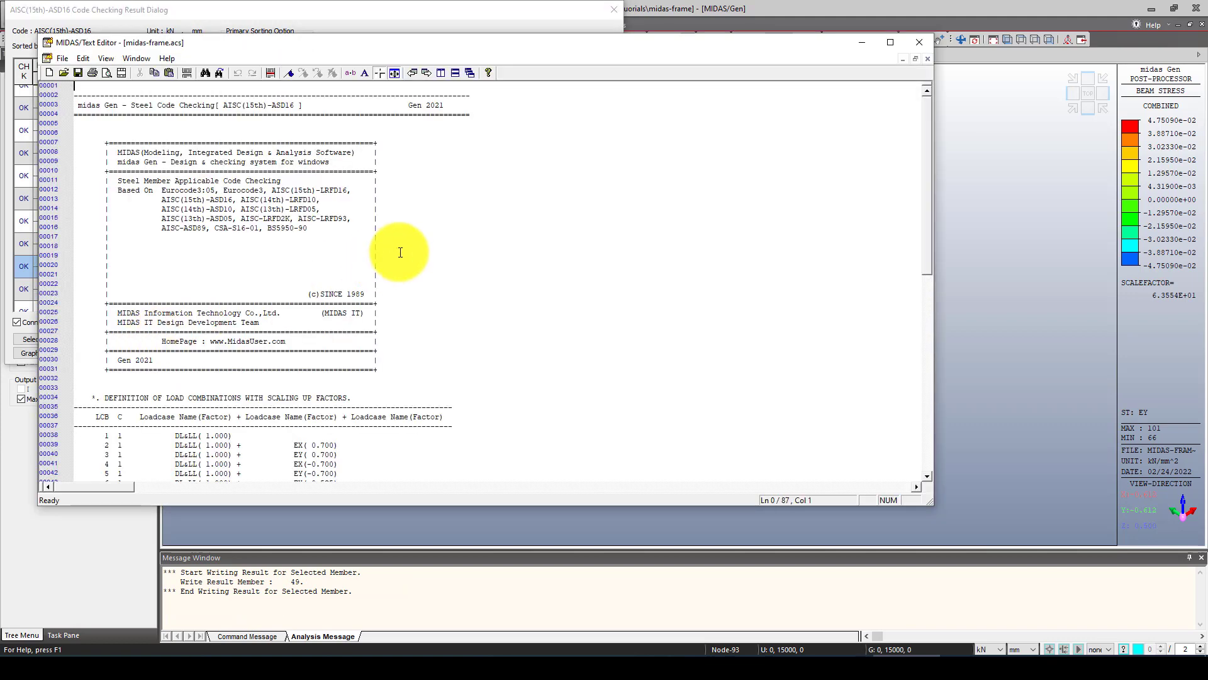
scroll(332, 255, "down", 9)
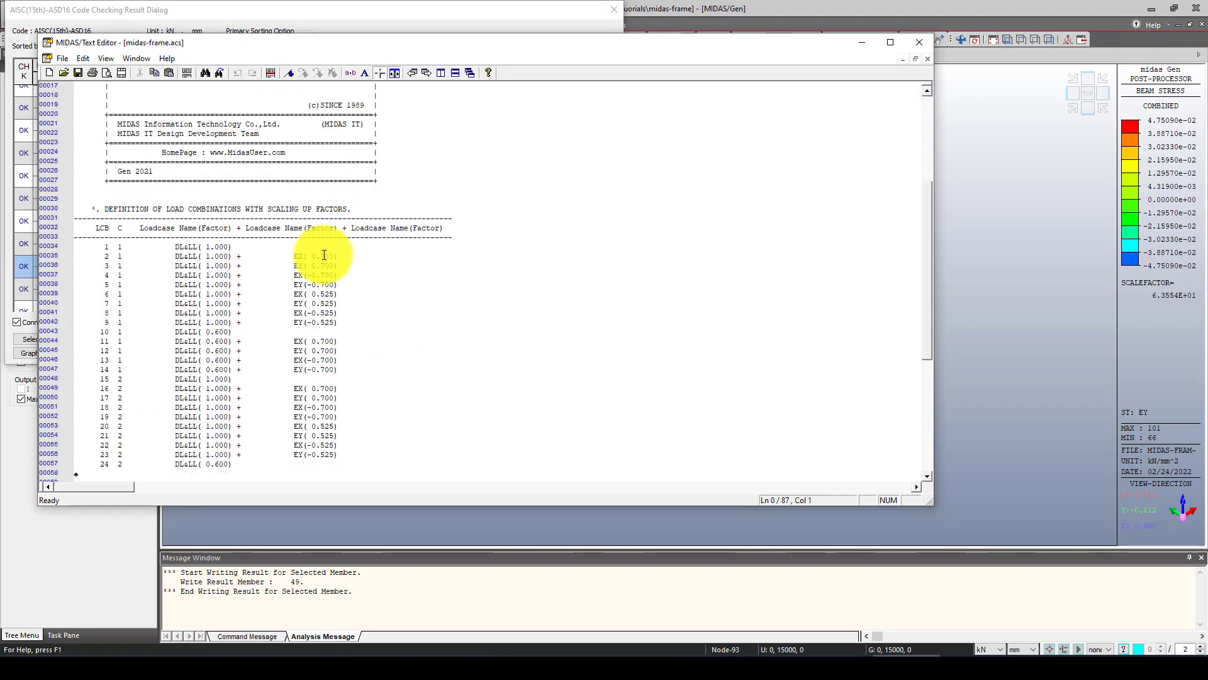
scroll(221, 256, "down", 10)
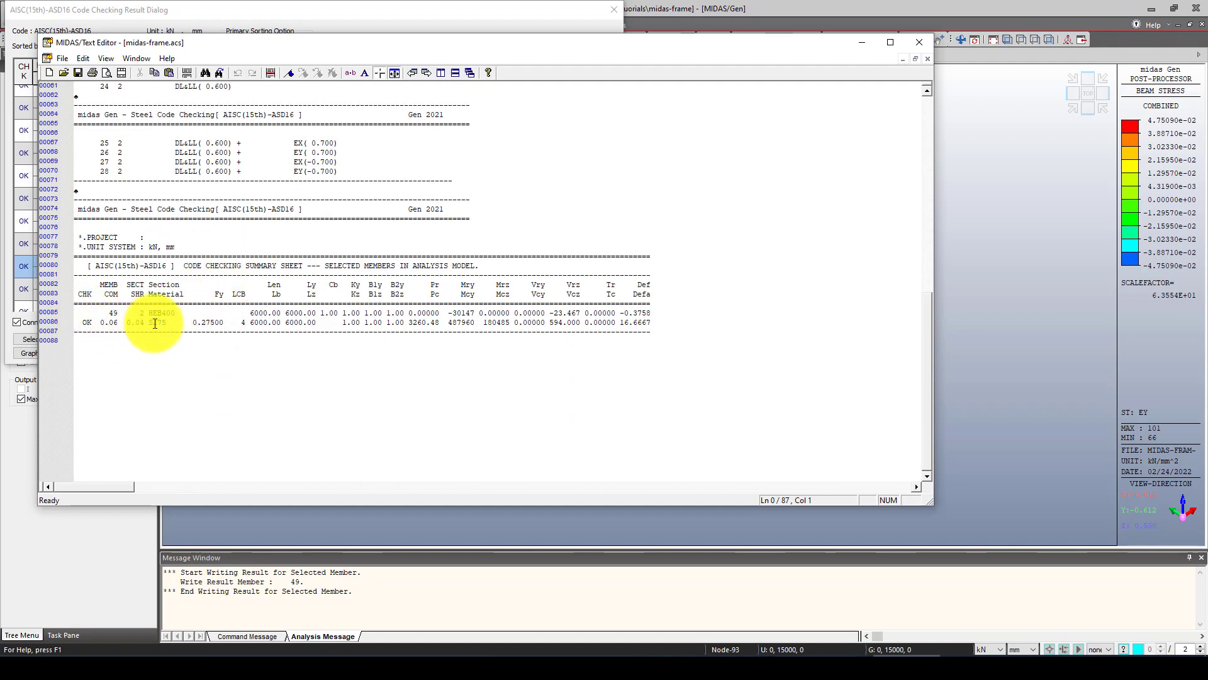
scroll(216, 271, "up", 1)
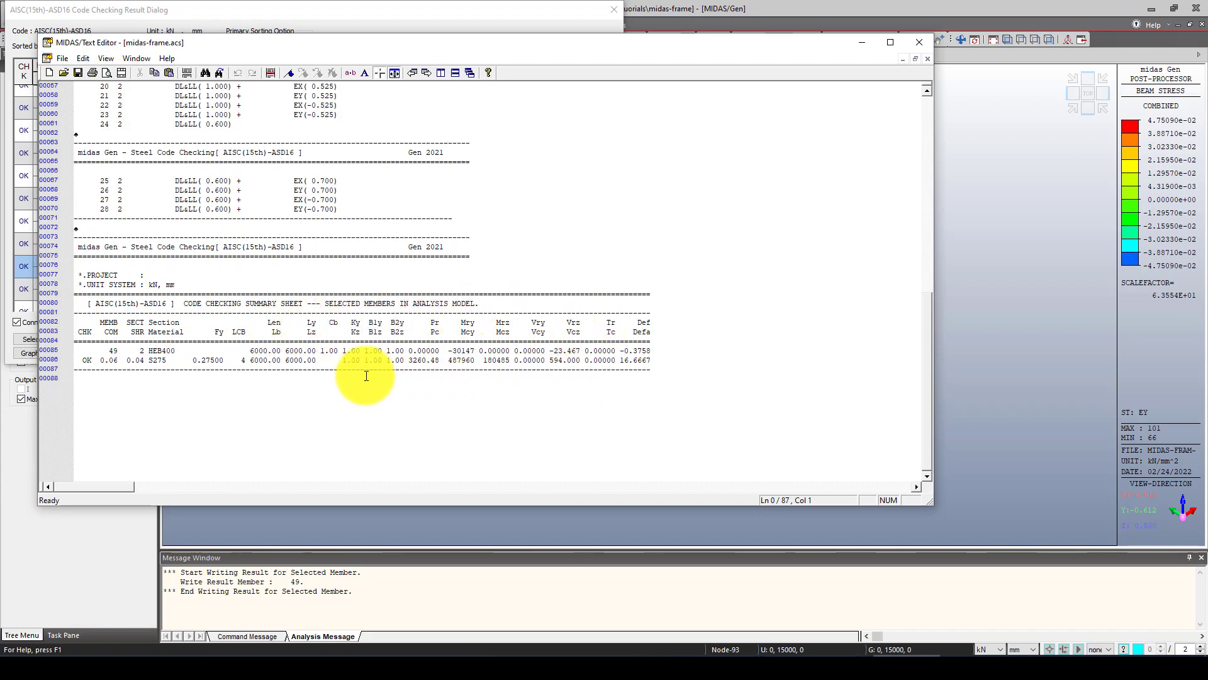
left_click(920, 42)
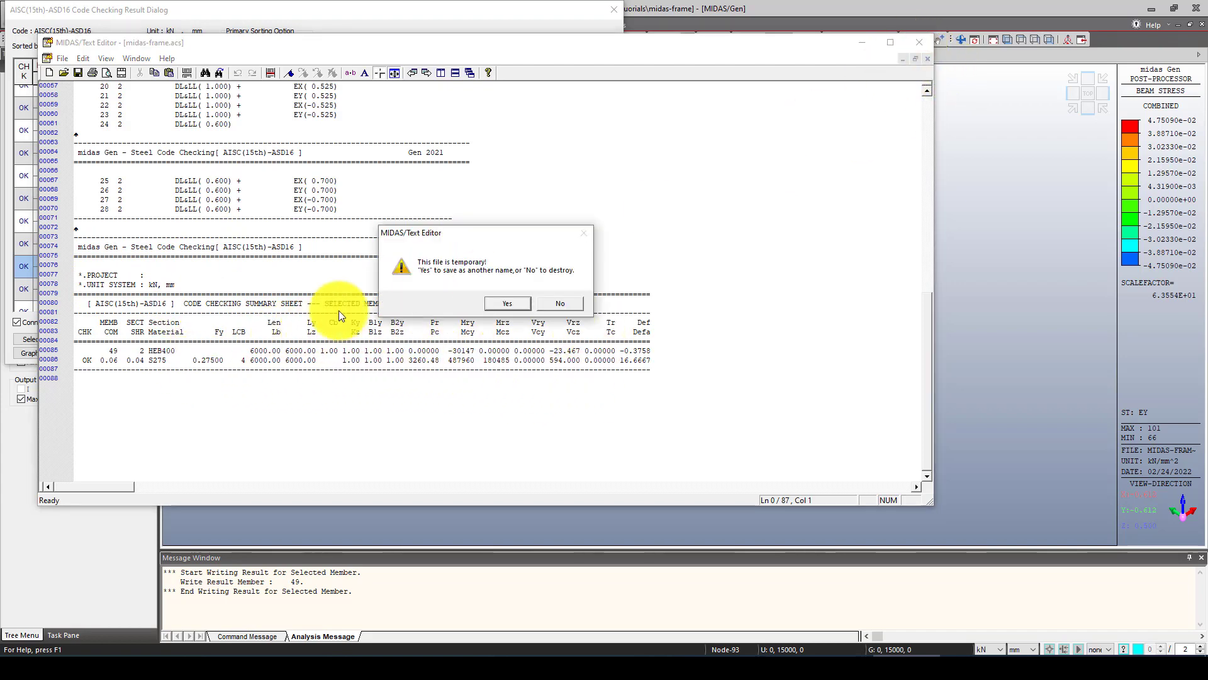
left_click(560, 303)
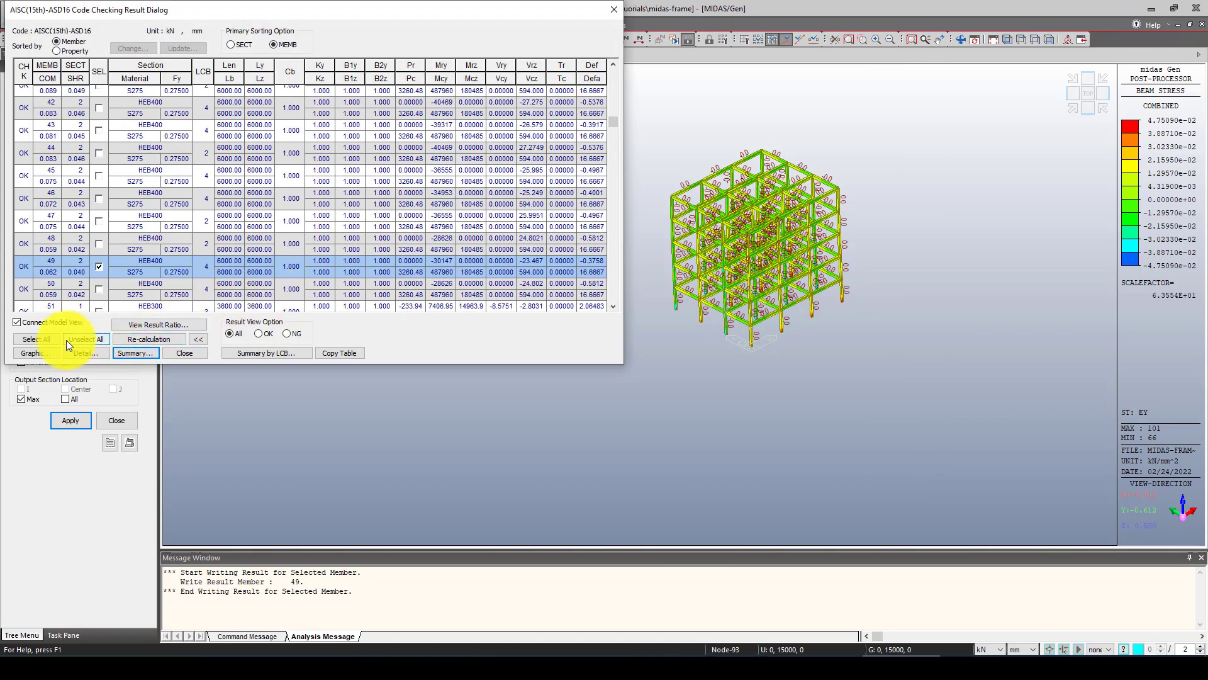
Review the graphic report of member 49 down to its strength and deflection checks, and close the code checking results
left_click(33, 353)
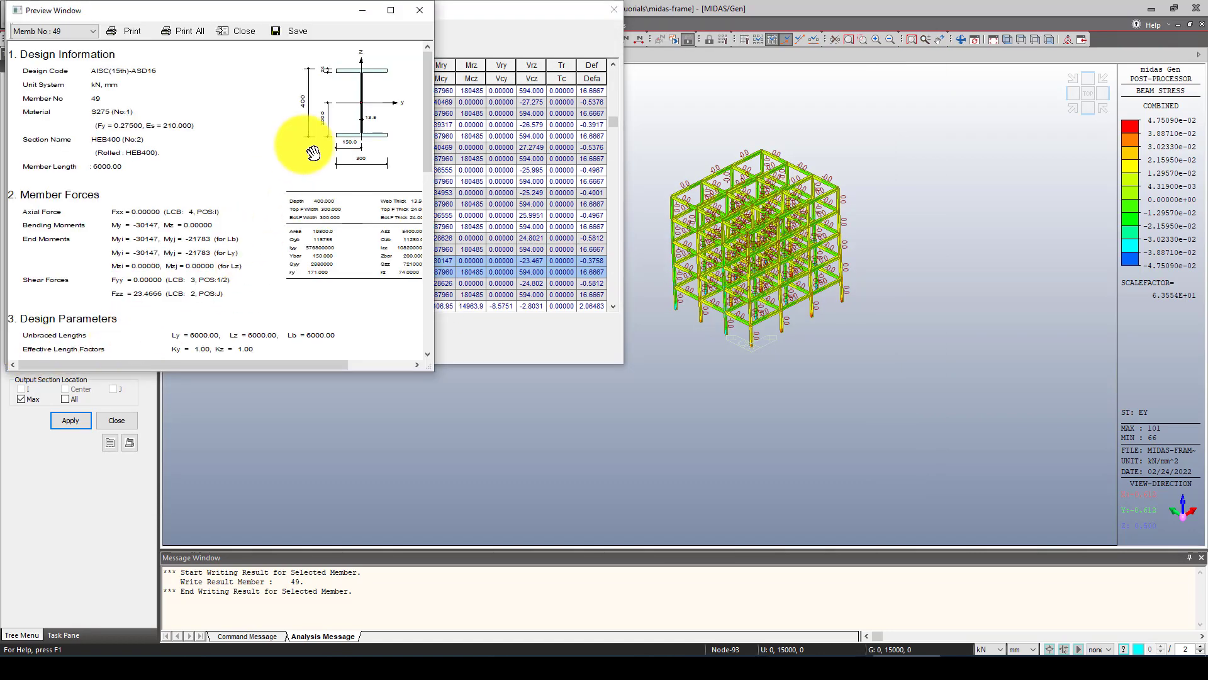
left_click_drag(433, 370, 840, 526)
scroll(169, 332, "down", 3)
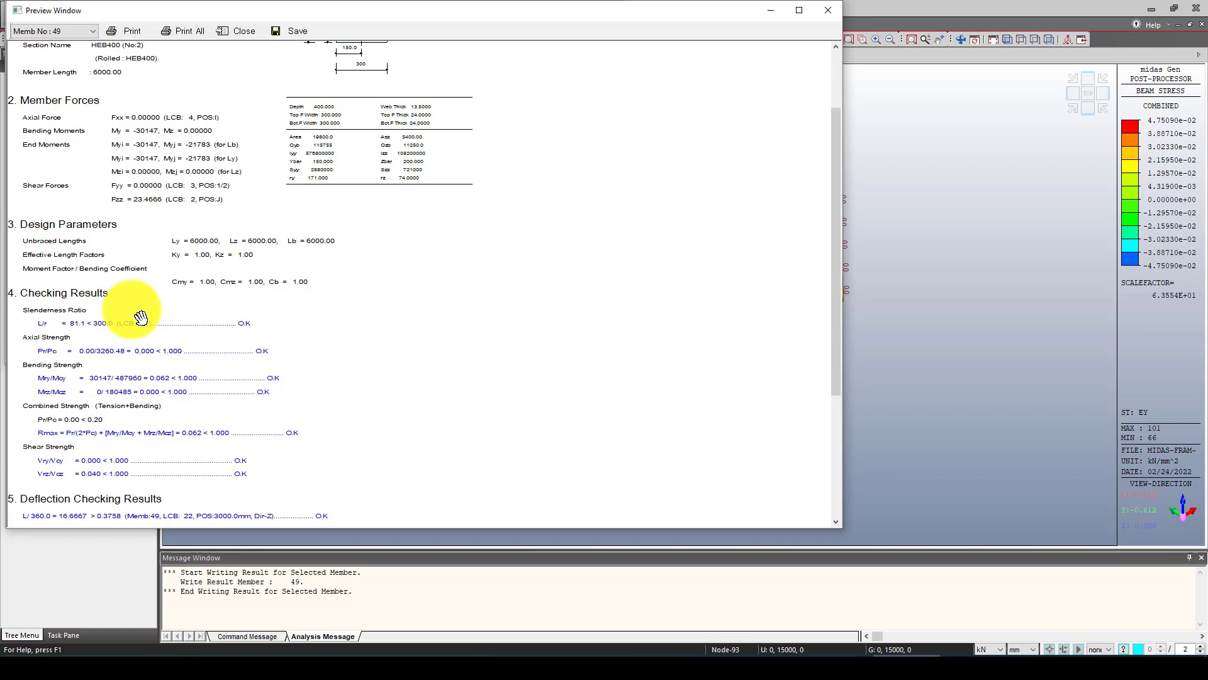
scroll(134, 338, "down", 3)
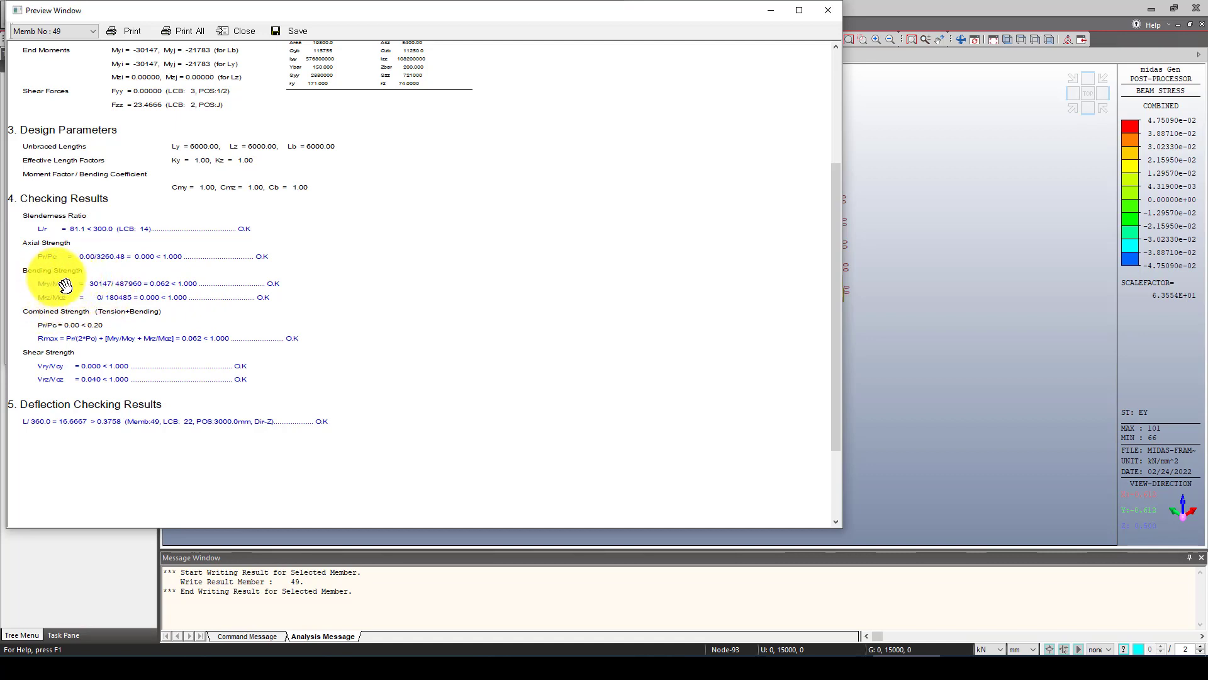
scroll(153, 313, "down", 3)
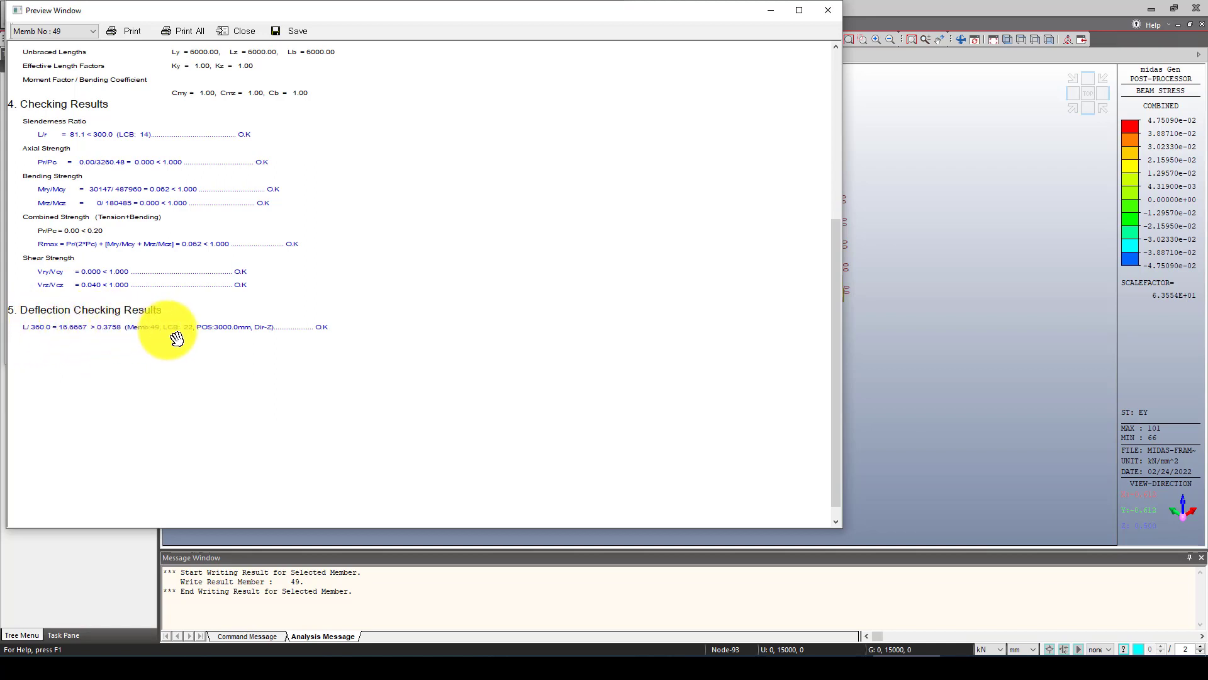
left_click(819, 13)
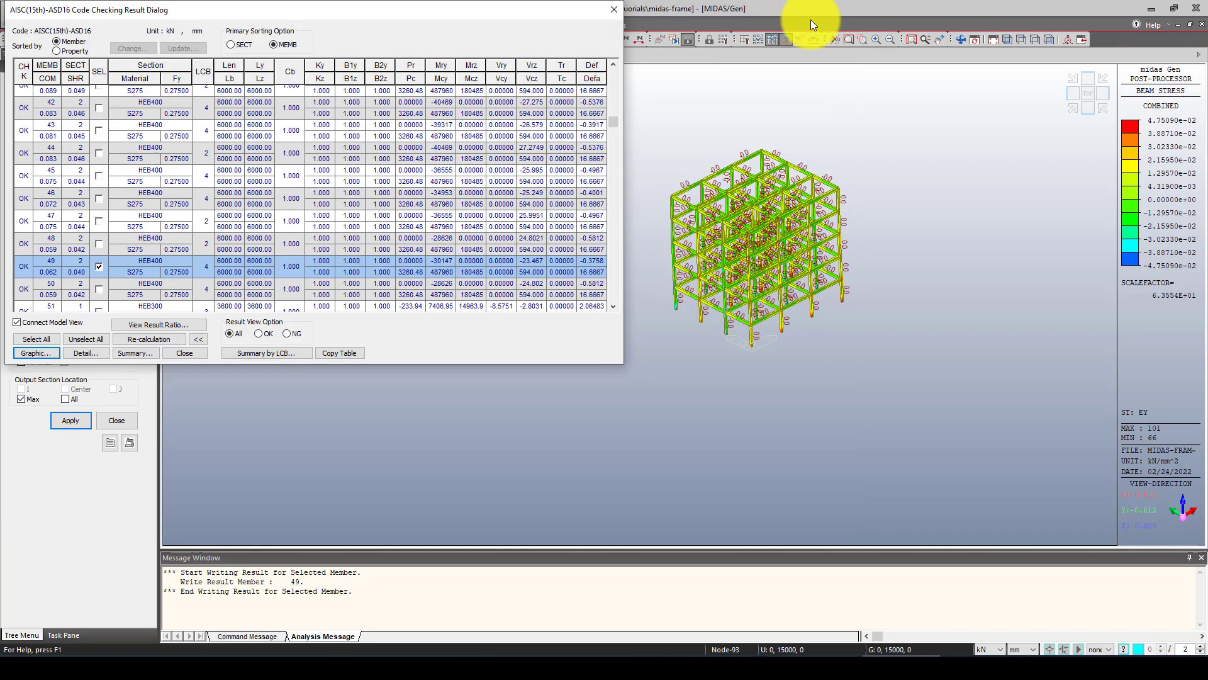
left_click(615, 10)
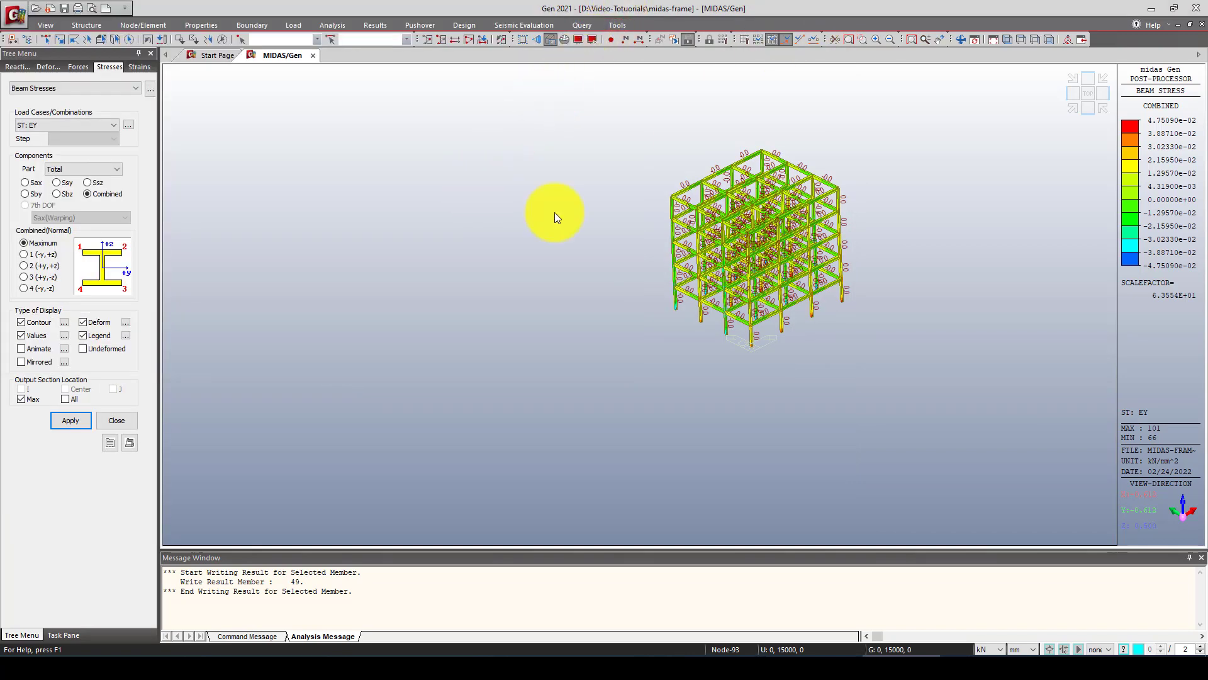
Open the steel optimal design for the model's HEB300 and HEB400 sections
scroll(844, 237, "up", 3)
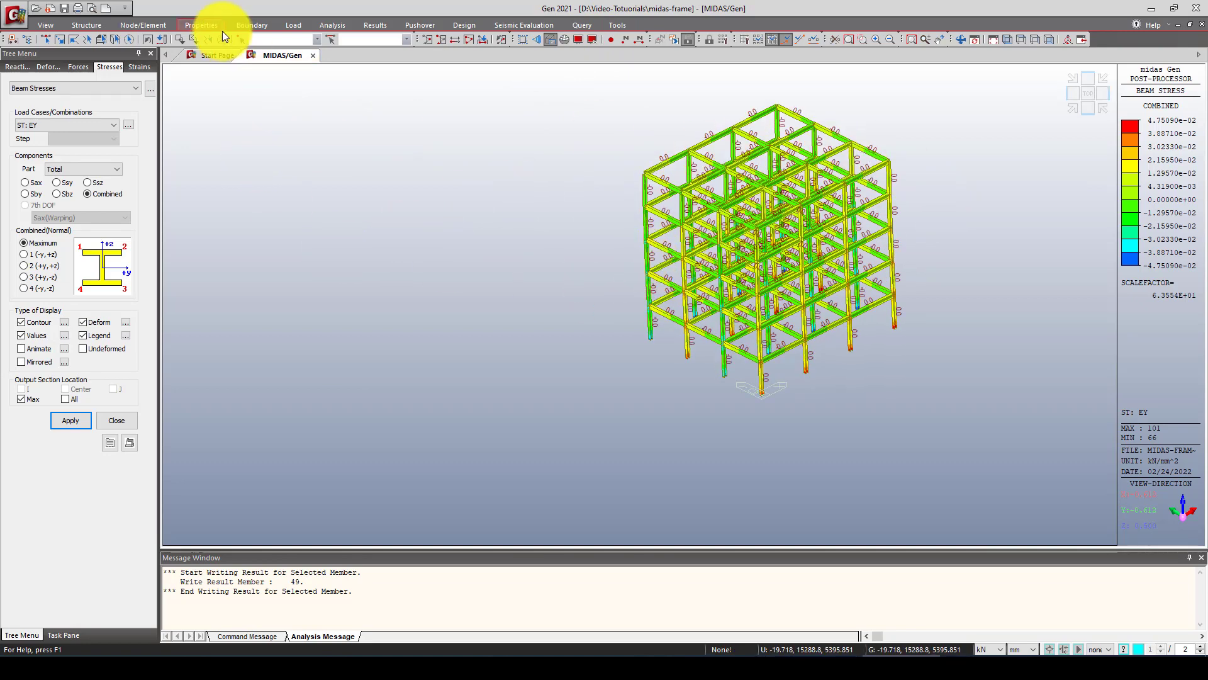
left_click(463, 25)
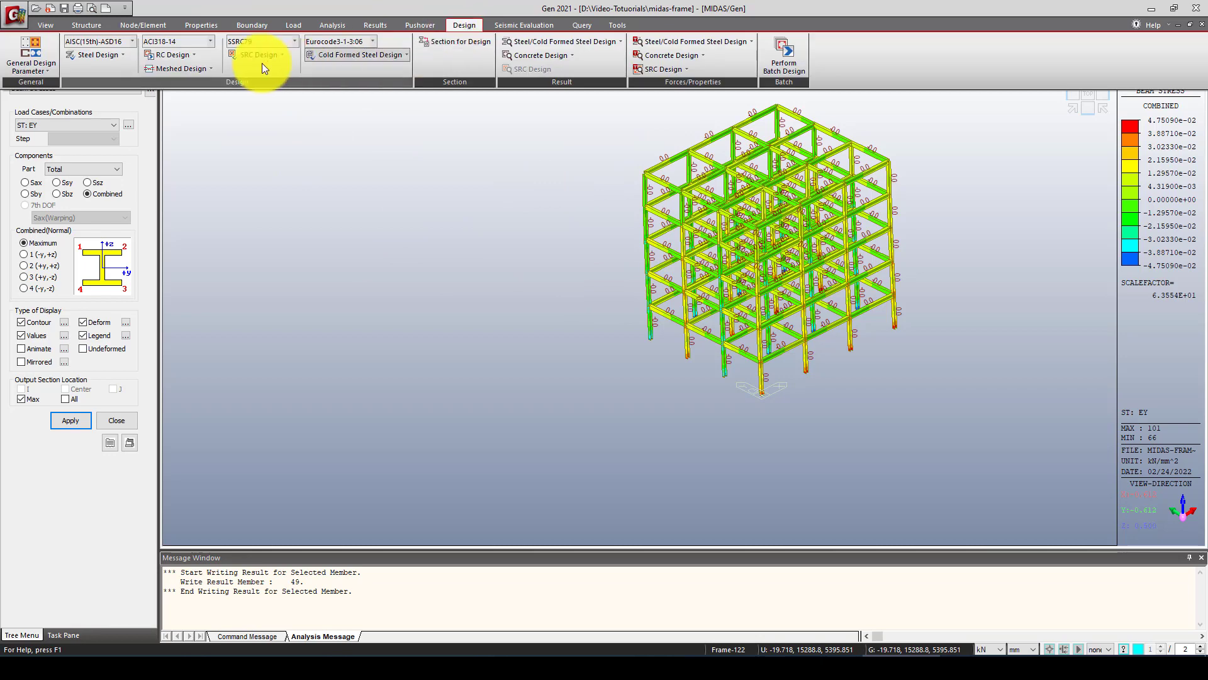
left_click(115, 56)
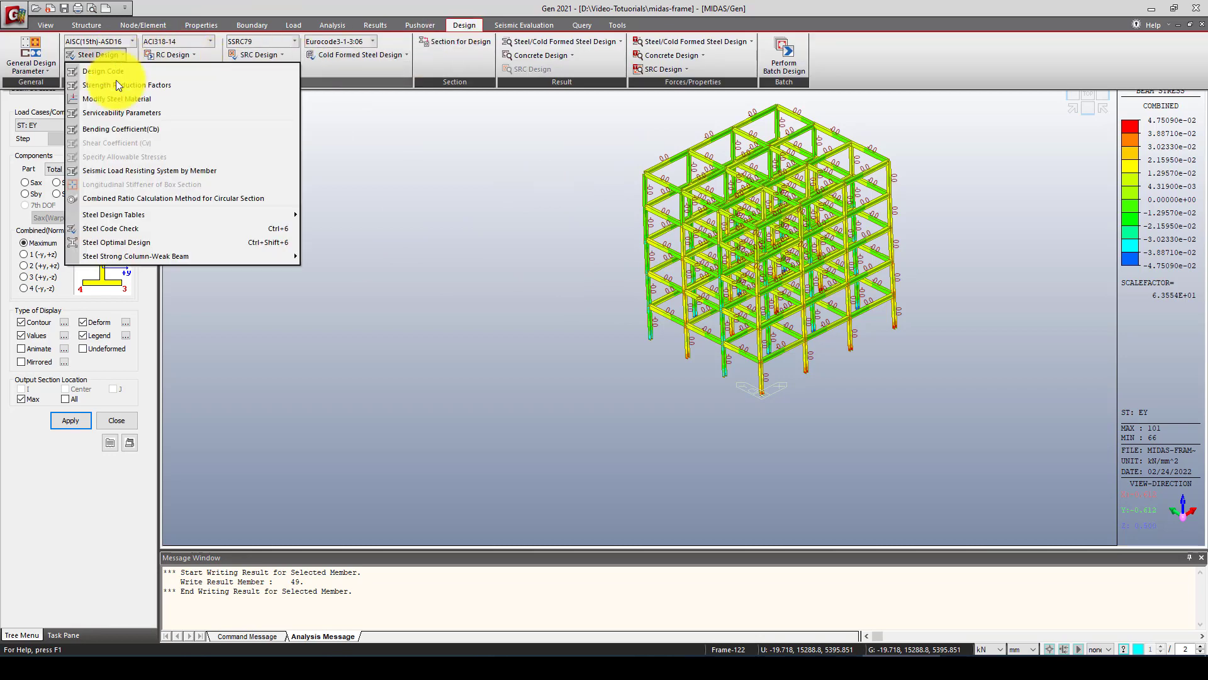
left_click(136, 230)
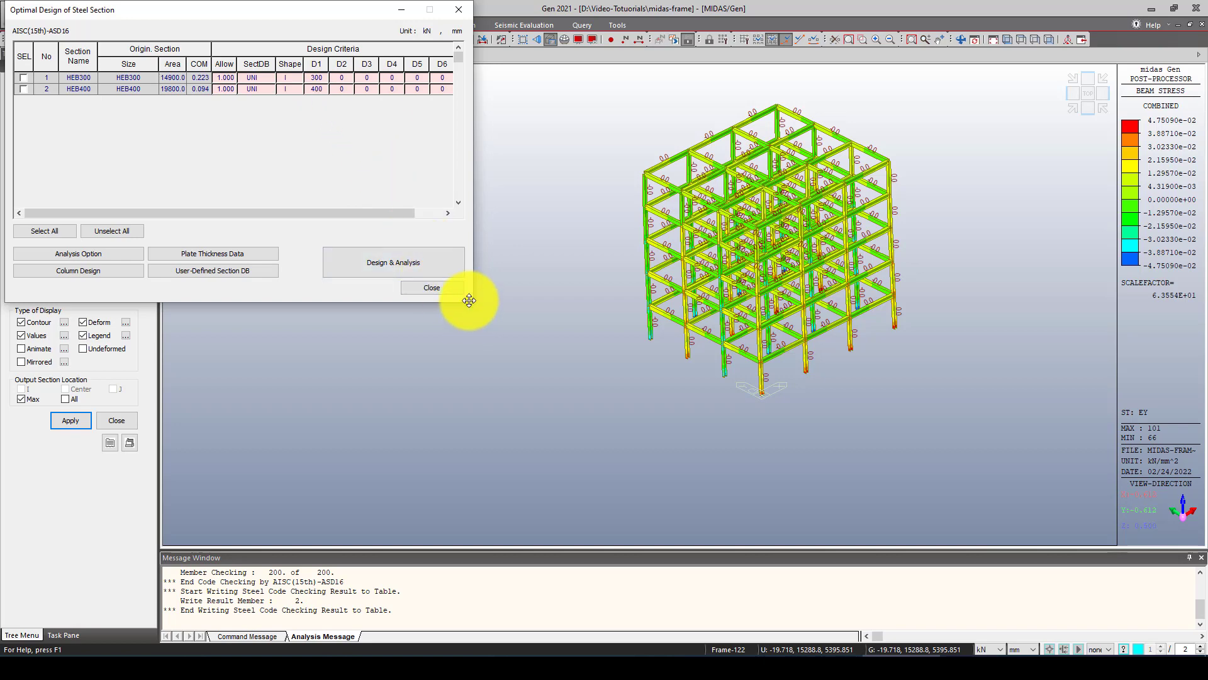
left_click_drag(466, 292, 562, 349)
mouse_move(331, 269)
left_mouse_down()
mouse_move(446, 269)
mouse_move(350, 271)
left_mouse_up()
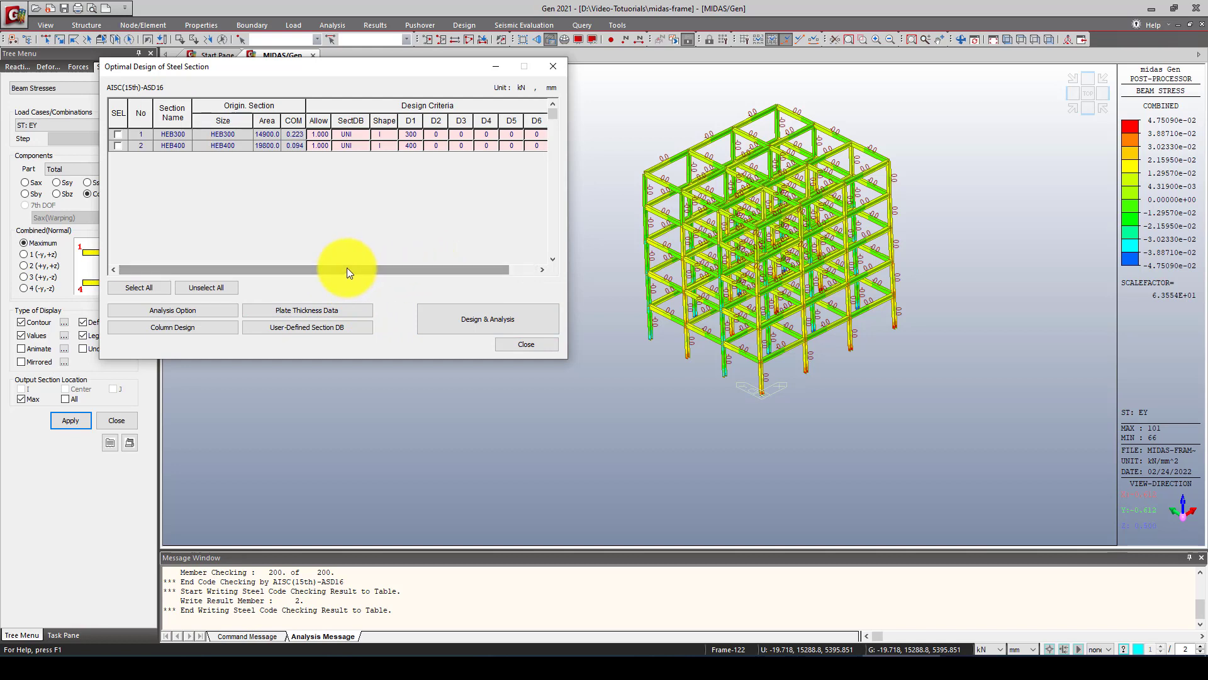
Run the optimal design and analysis for section HEB300, with column design using Axial Force and Moments and External Const splices
left_click(118, 135)
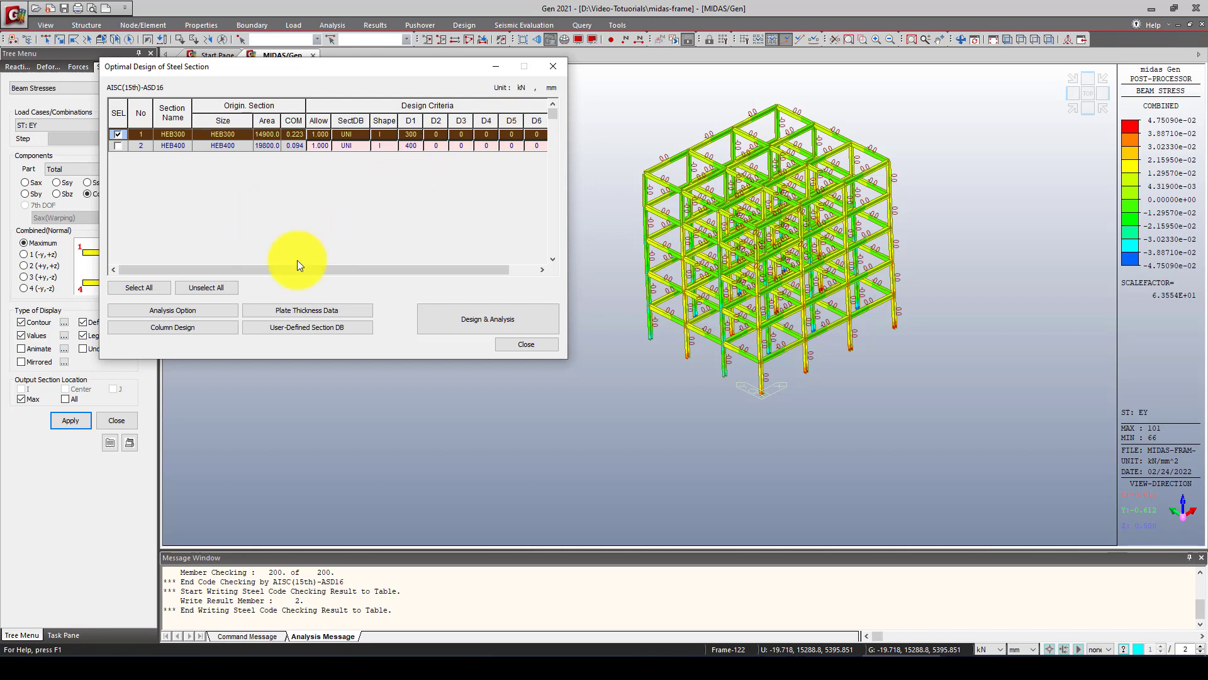
left_click(183, 328)
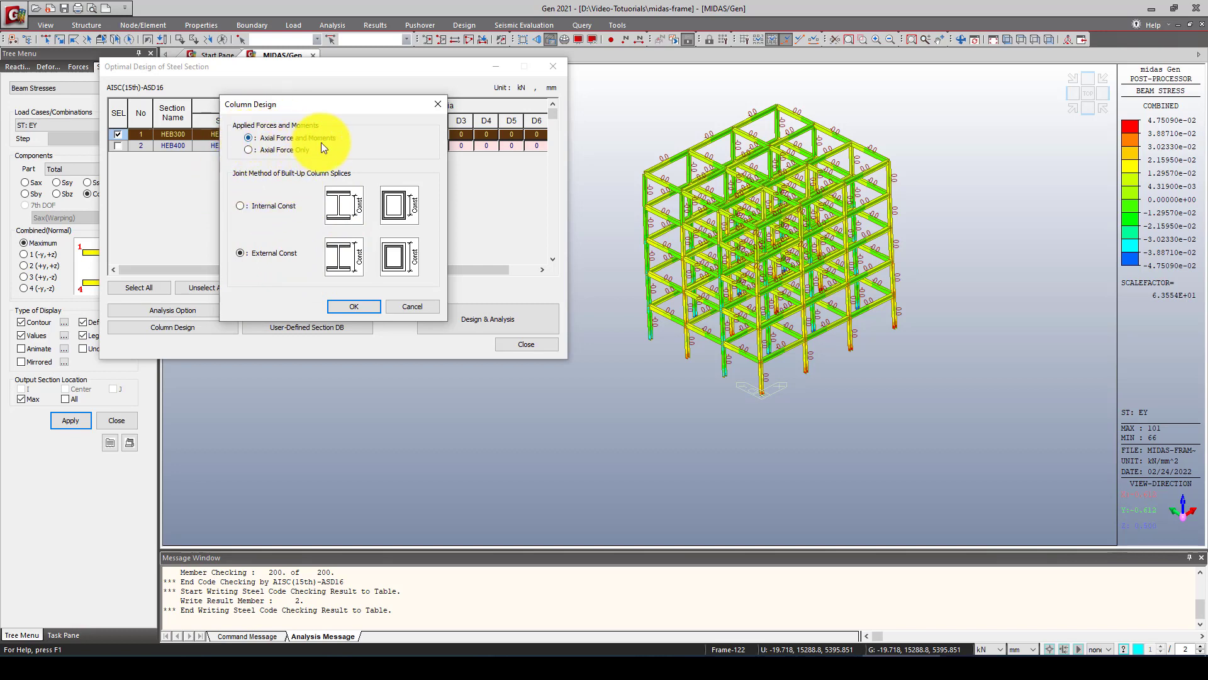
left_click(355, 307)
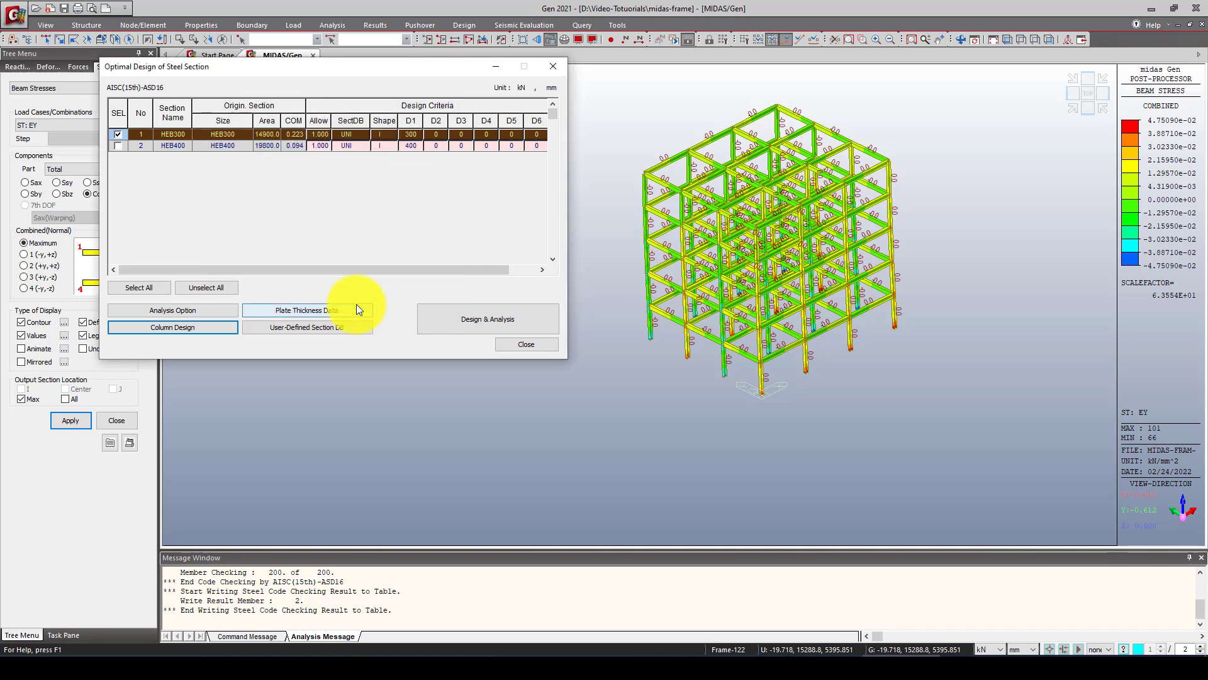
left_click(483, 322)
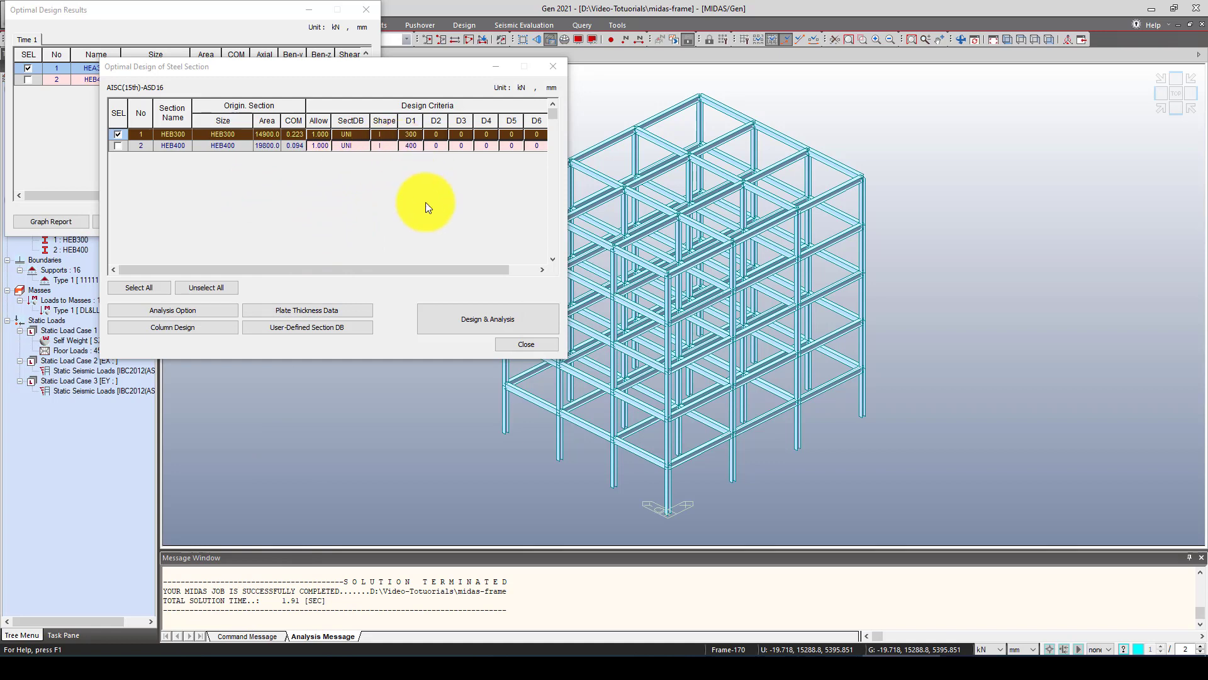
Inspect the number of repetitions in the optimal design's analysis option without changing it, and close the optimal design
left_click_drag(388, 265, 301, 262)
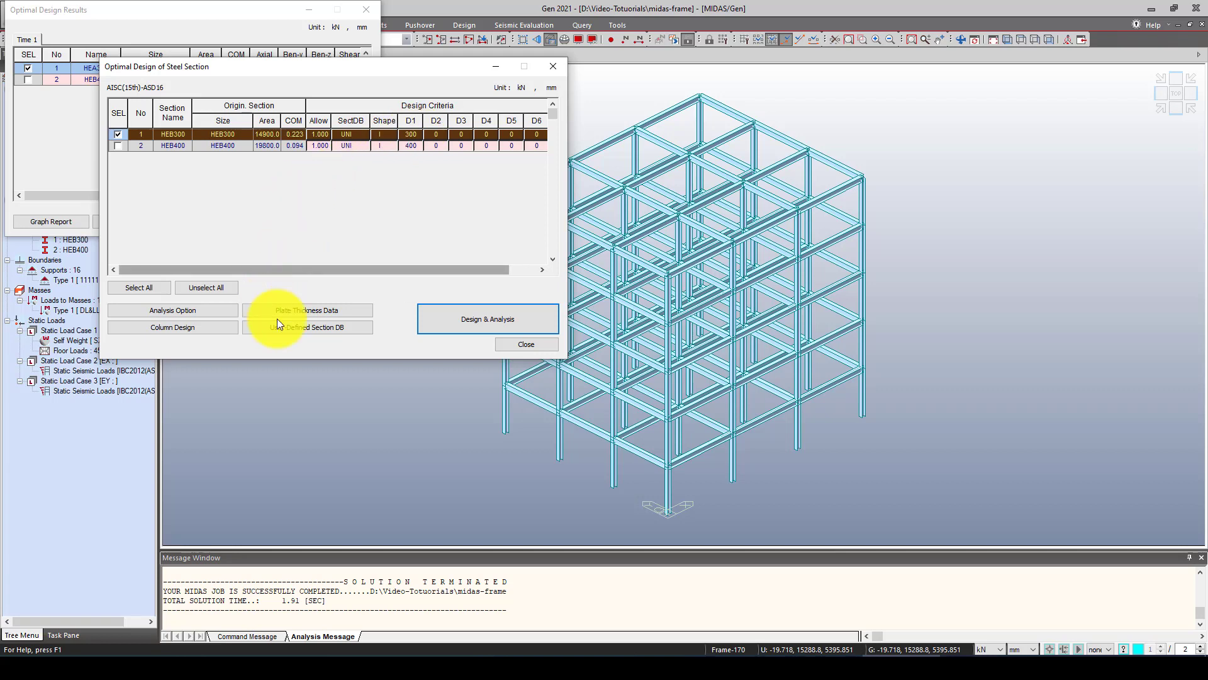
left_click(193, 311)
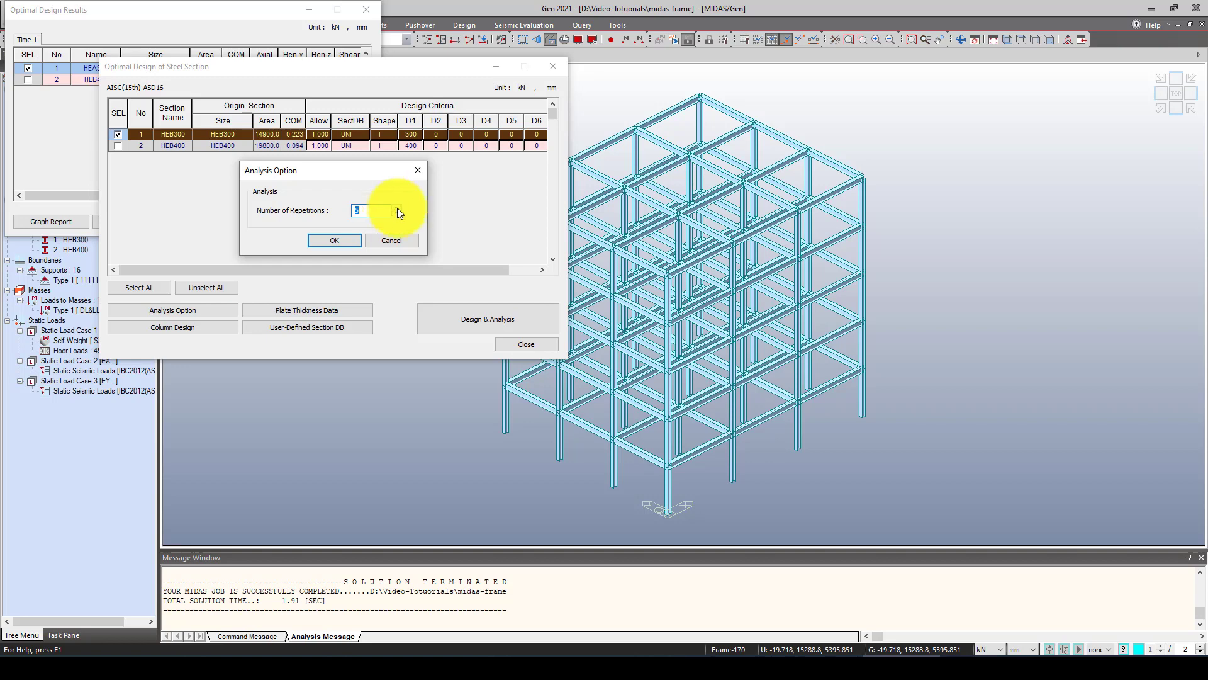
left_click(418, 170)
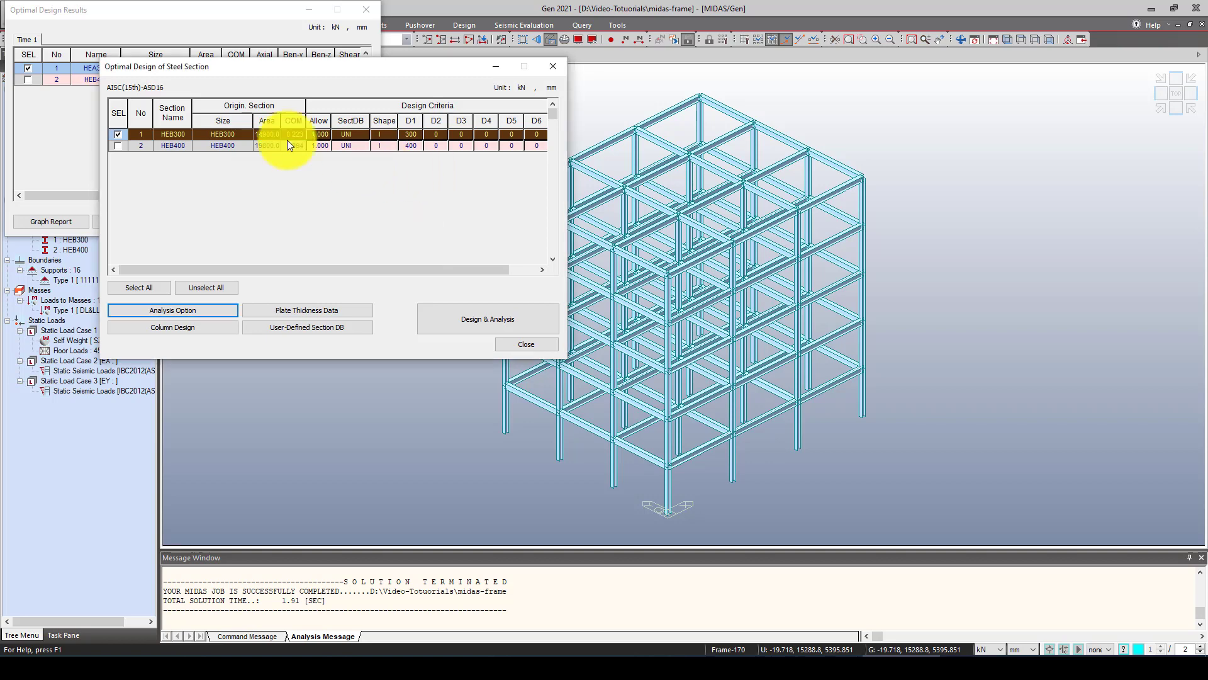
left_click(521, 344)
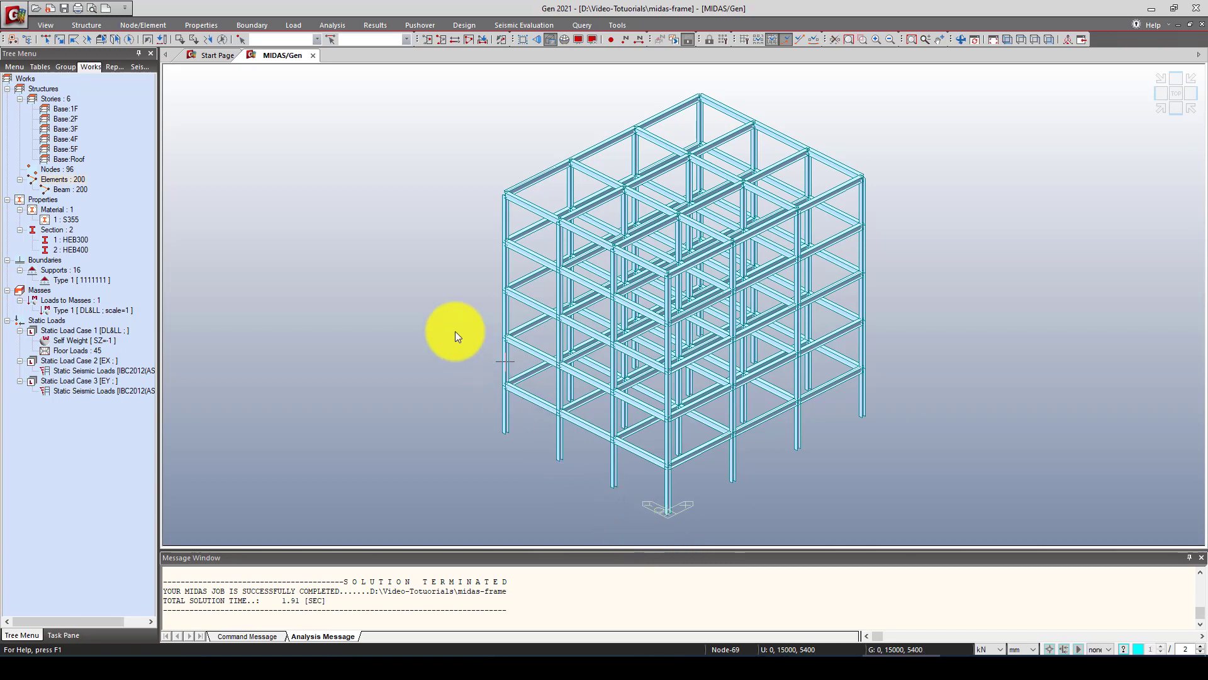
Export all elements of the model to the AutoCAD DXF file midas-frame, using the Center Line + Shape option
left_click(19, 19)
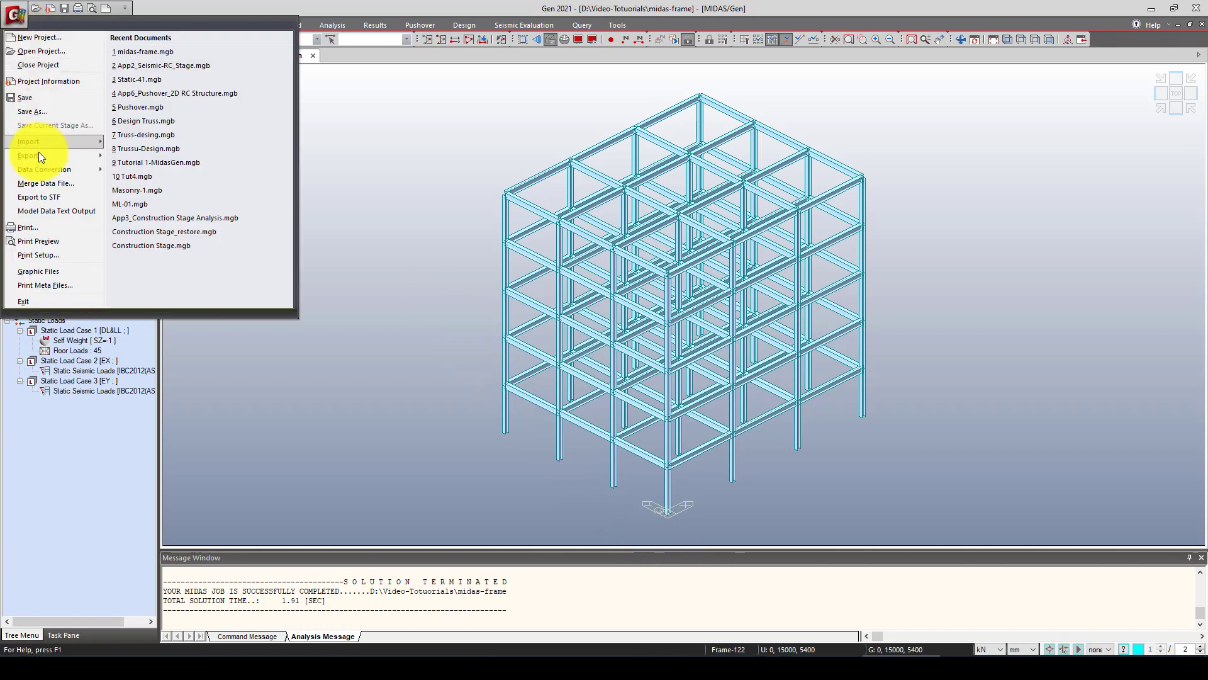
mouse_move(39, 155)
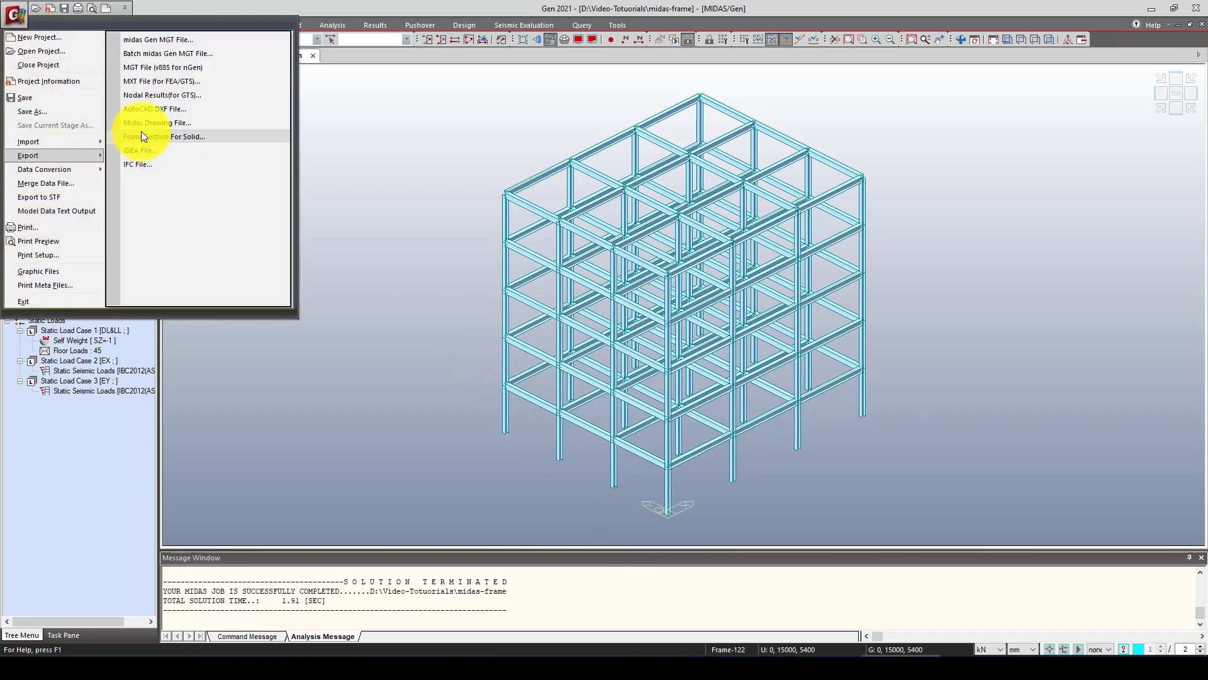
left_click(190, 111)
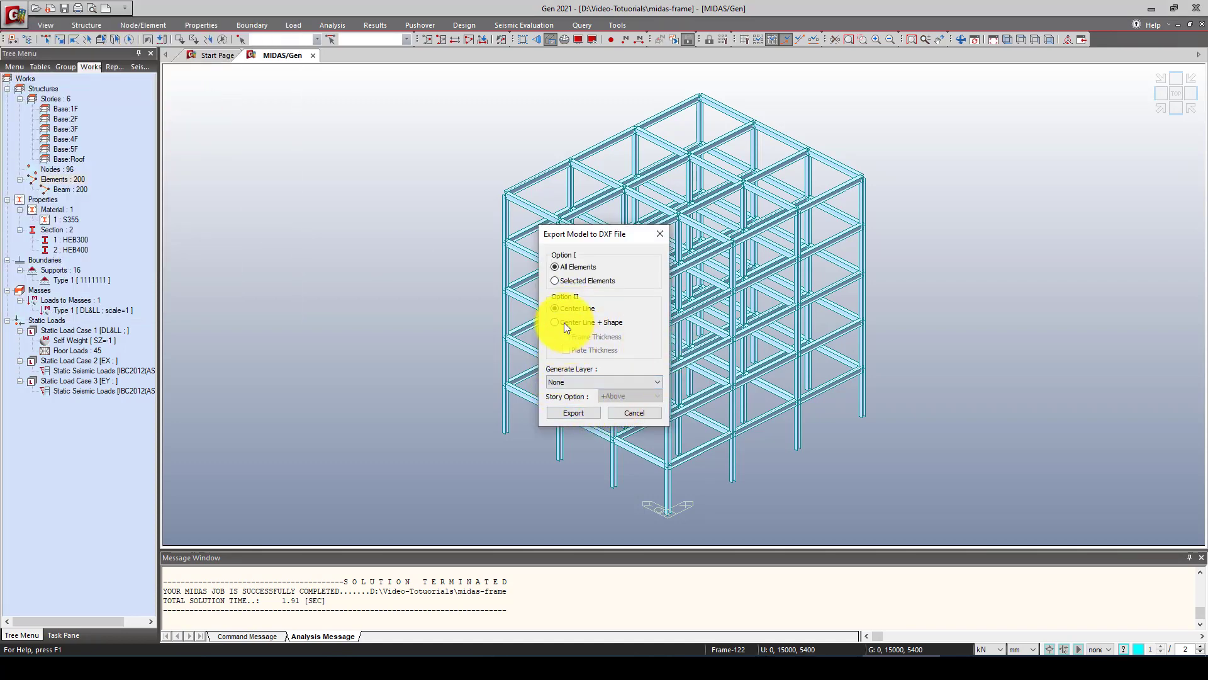
left_click(564, 322)
left_click(576, 413)
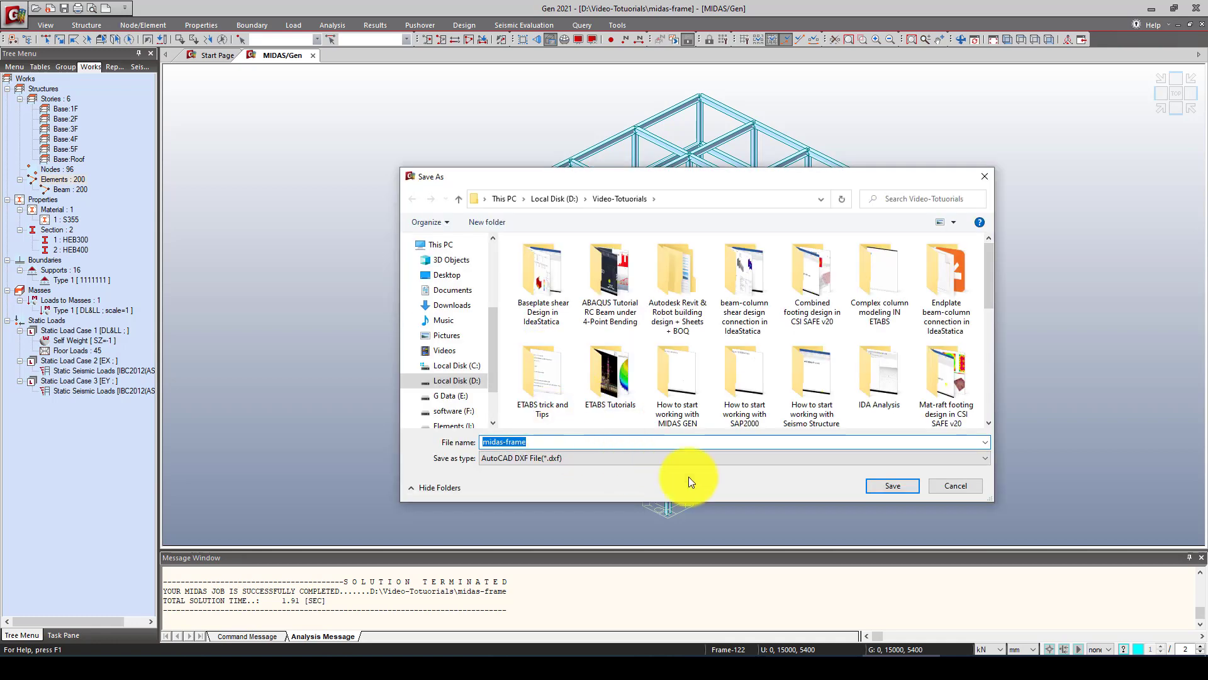
left_click(887, 485)
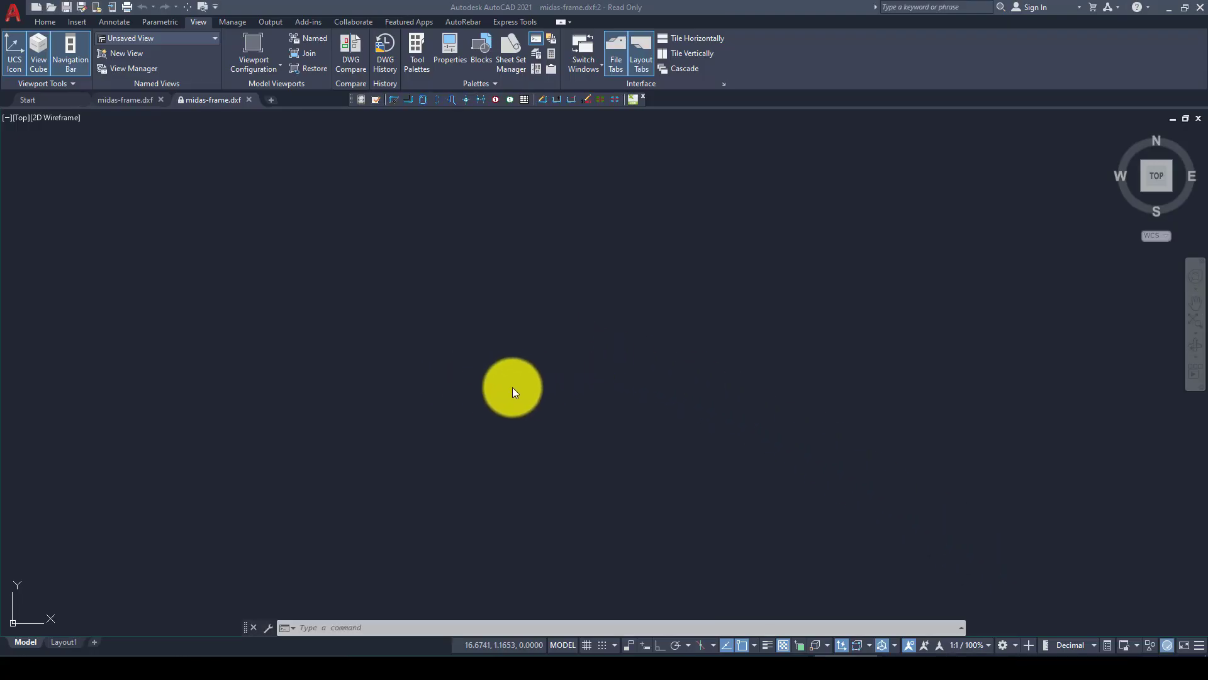
Switch to AutoCAD with midas-frame.dxf open and show the whole frame in the isometric home view
left_click(512, 387)
type("z")
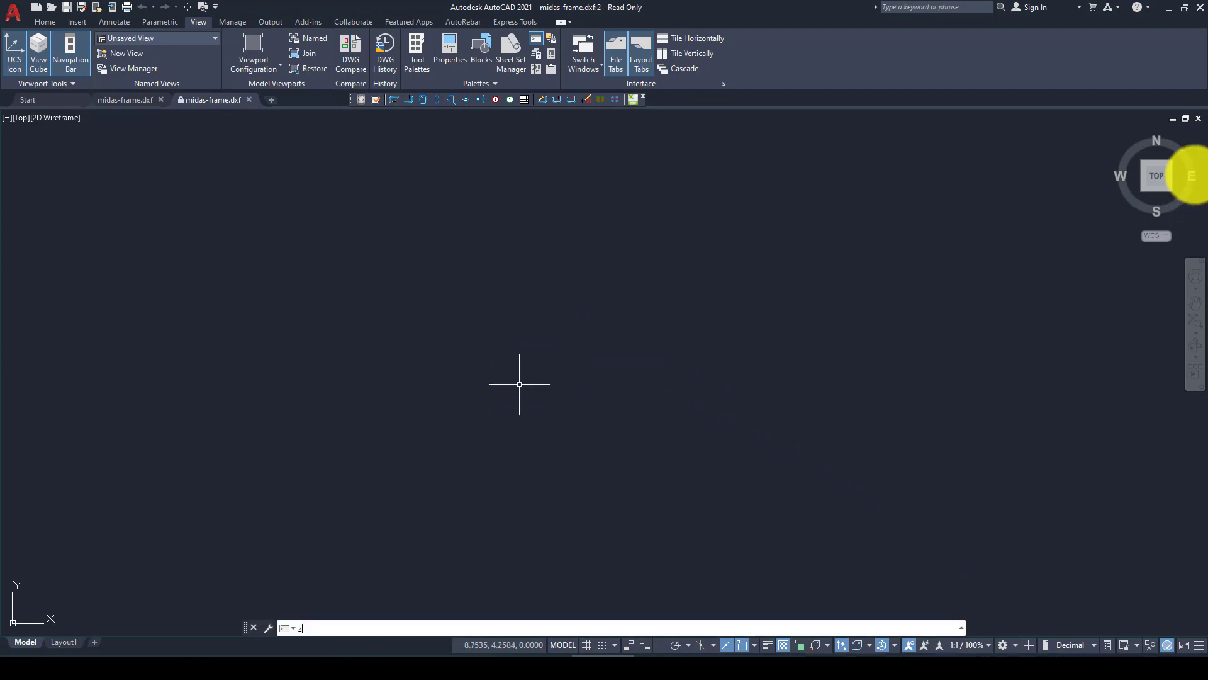
key("Return")
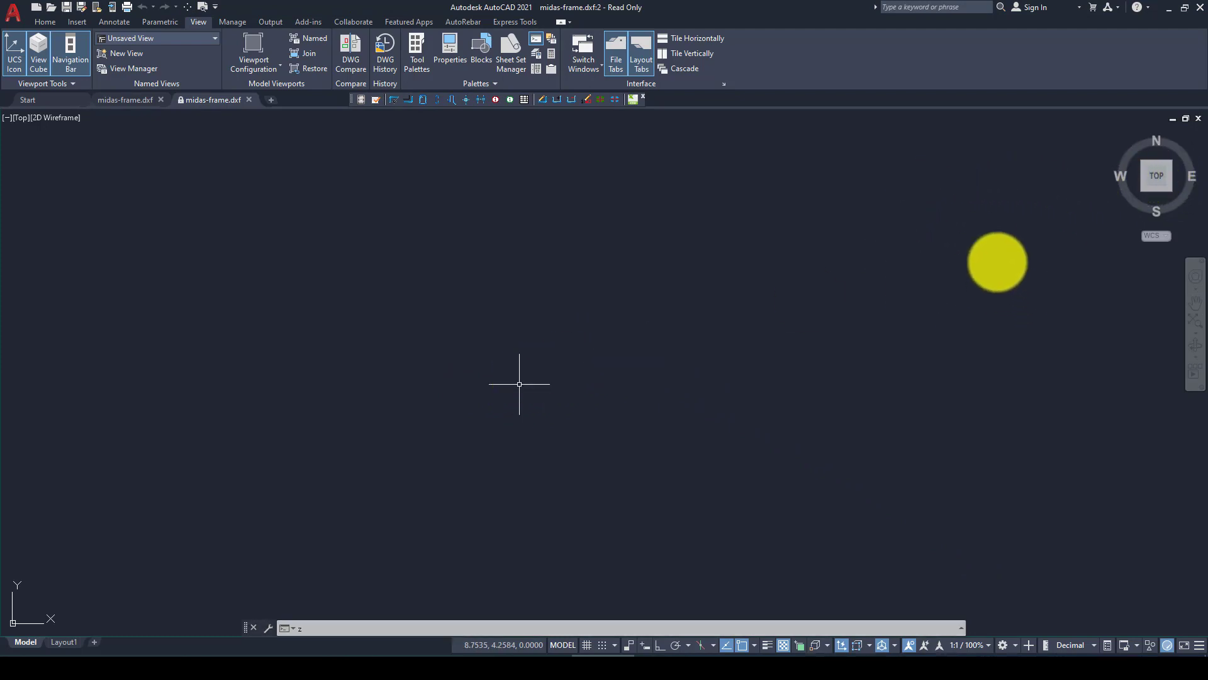
type("e")
key("Return")
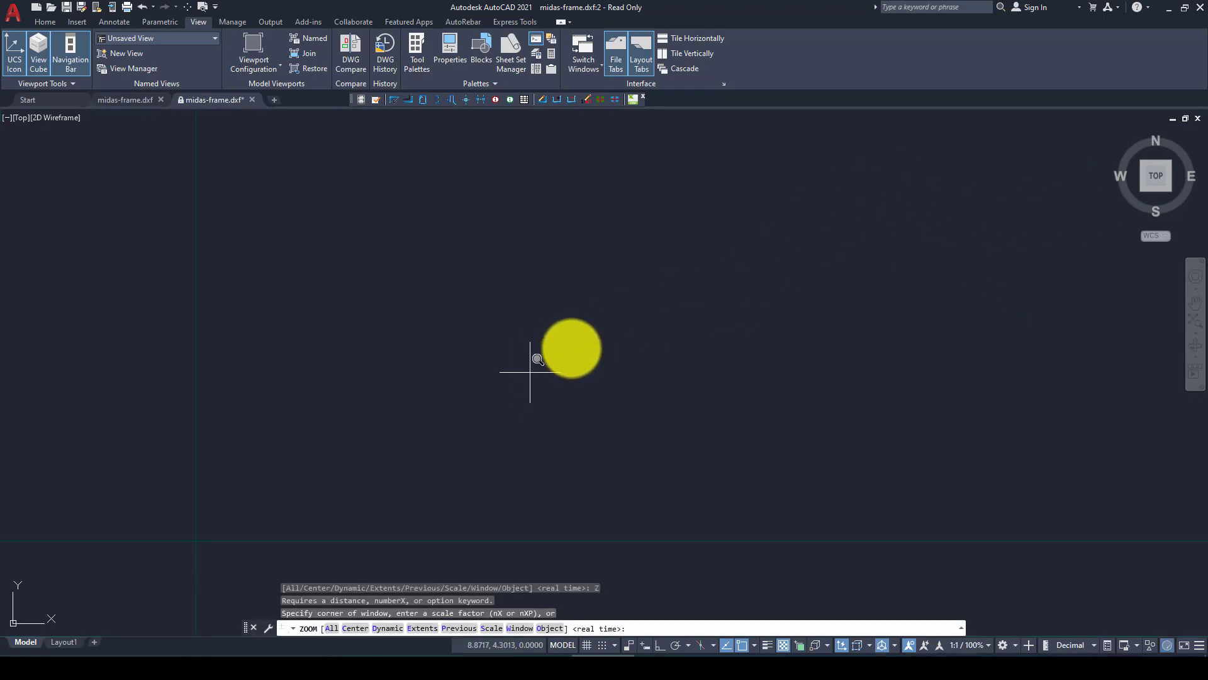
key("Escape")
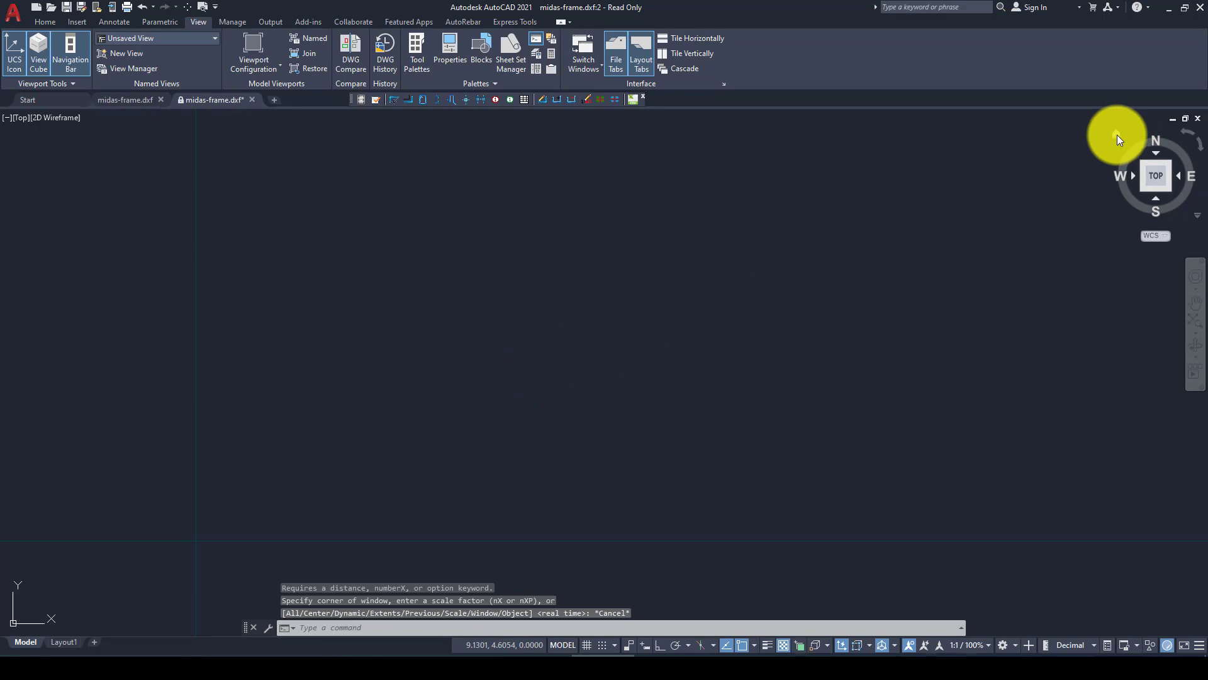
left_click(1117, 134)
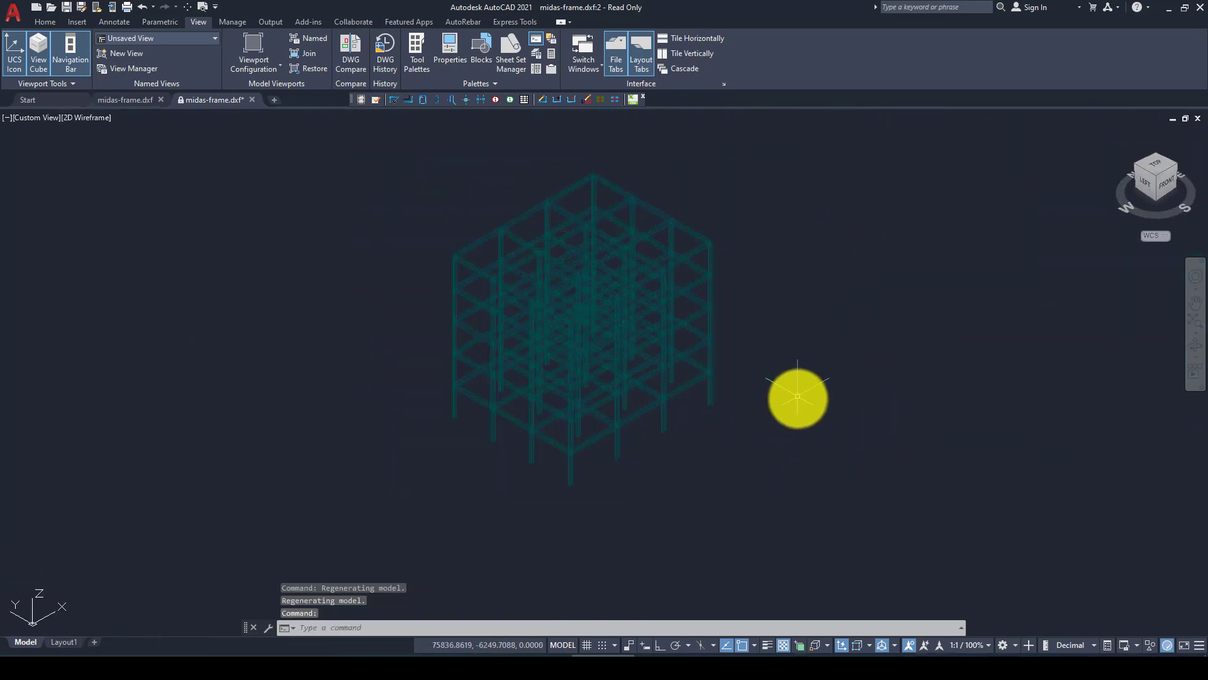
left_click(771, 413)
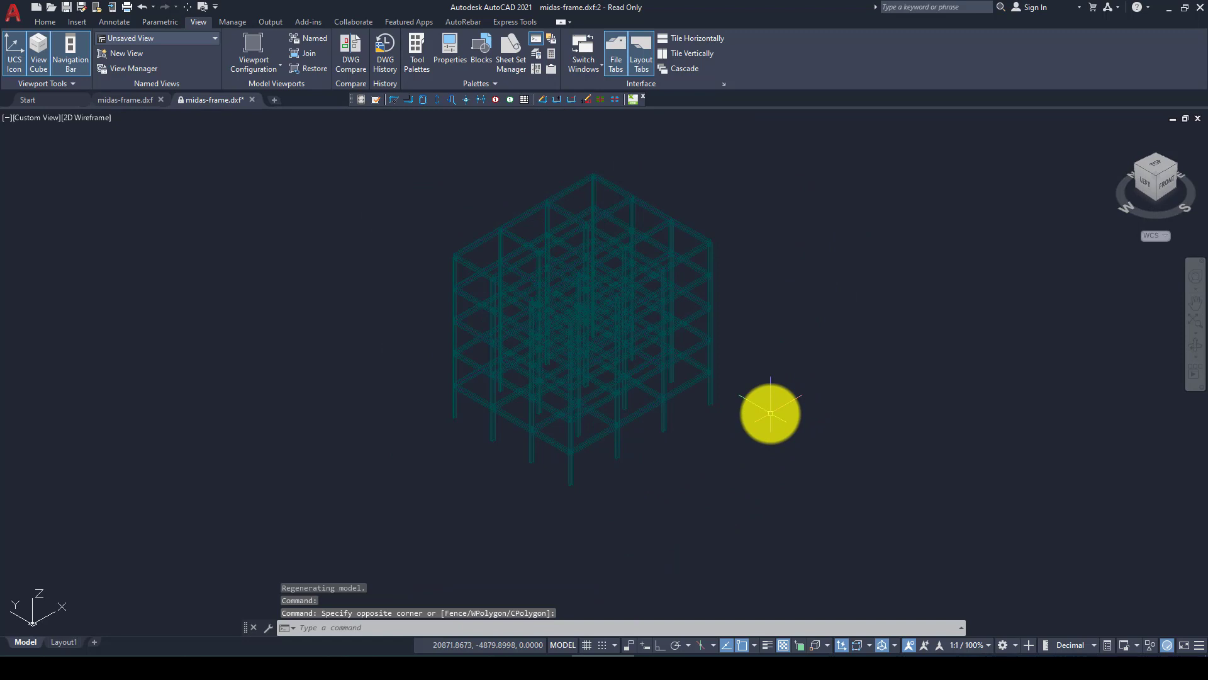
Apply the Shaded visual style to the frame using the Visual Styles Manager
type("vi")
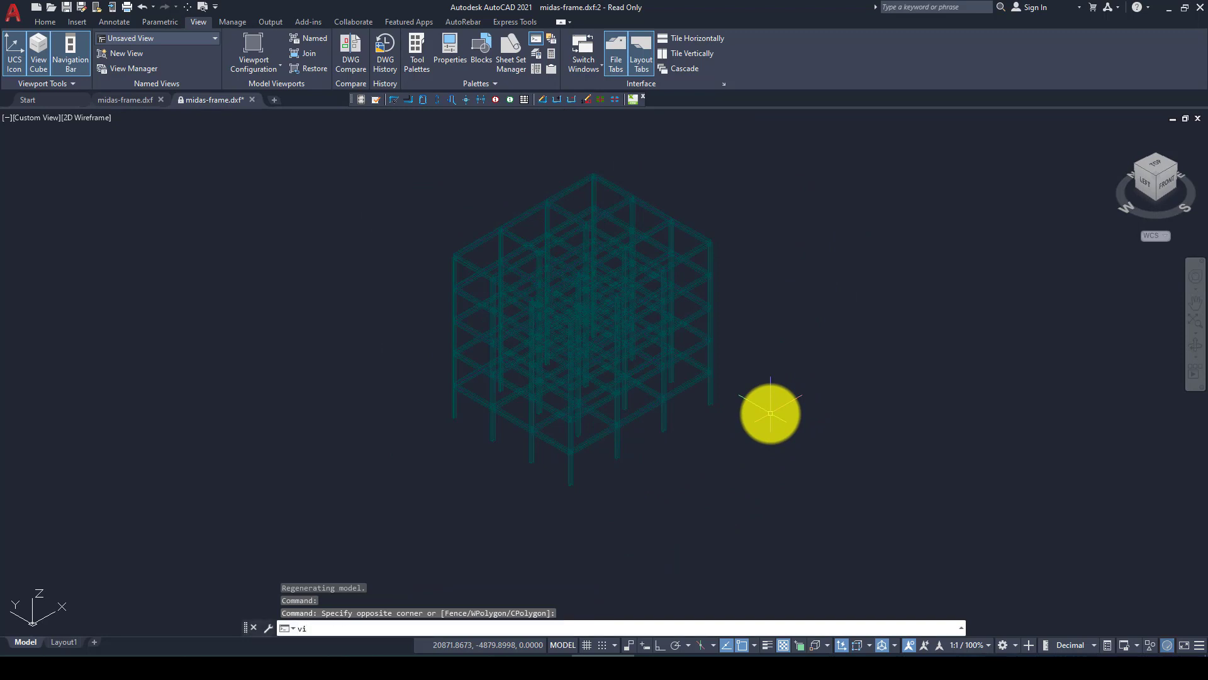
key("Return")
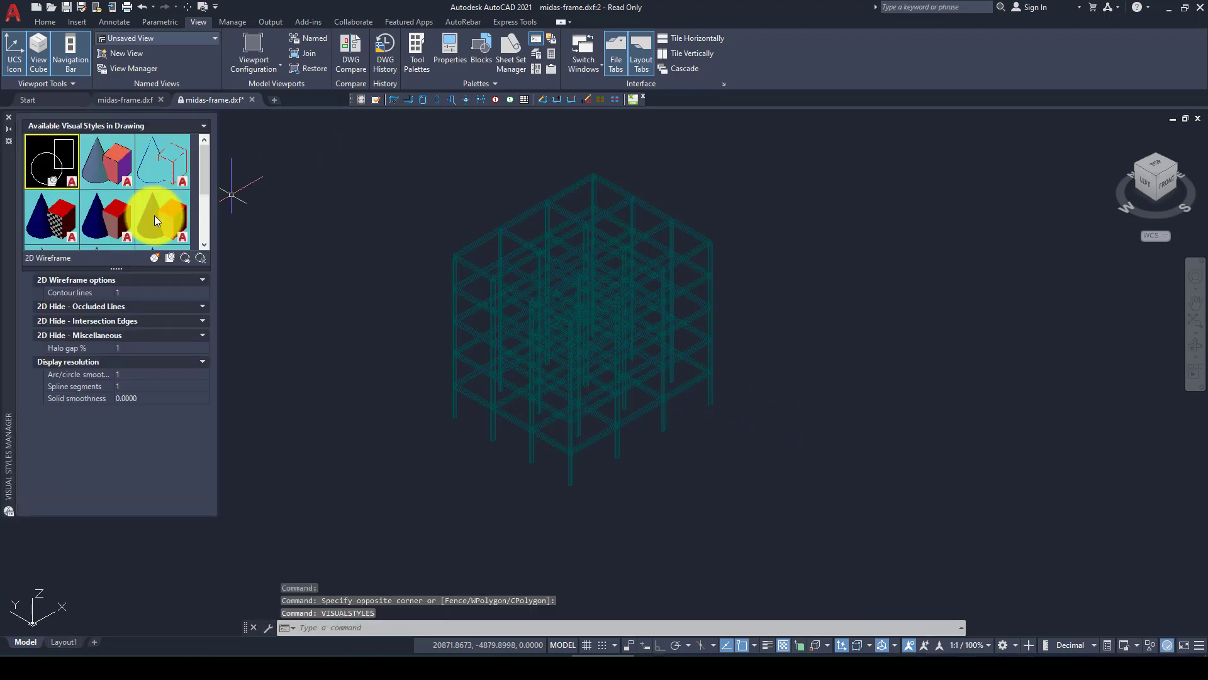
left_click(119, 214)
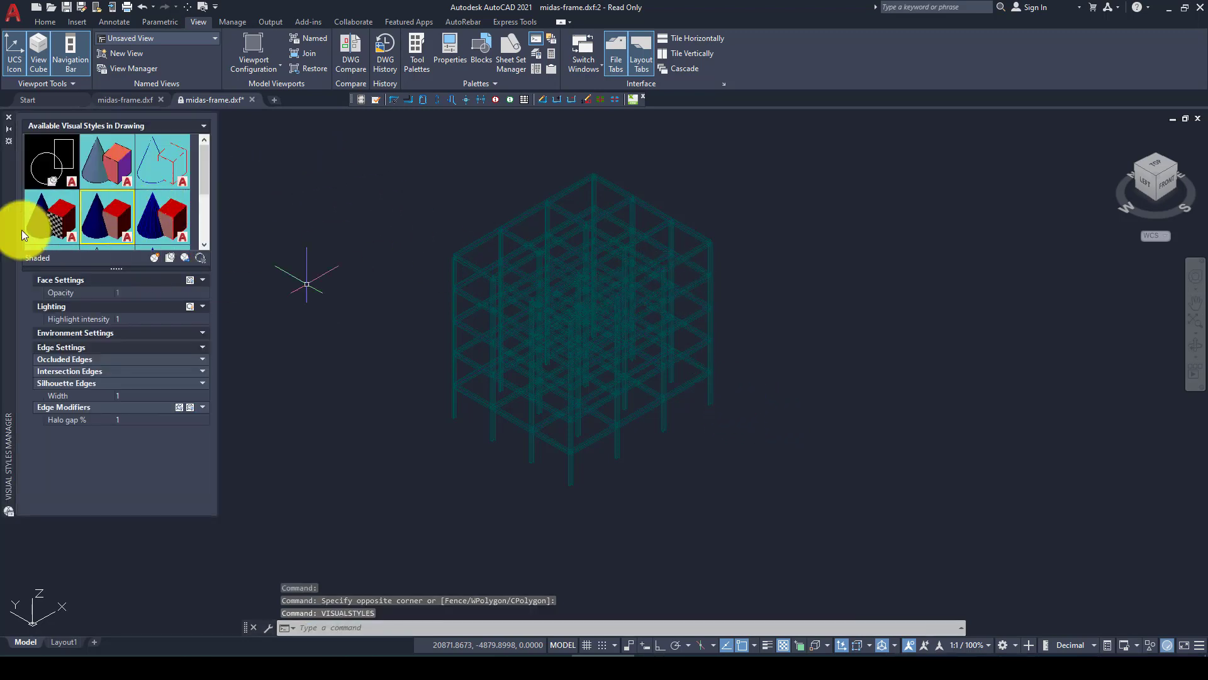
double_click(98, 219)
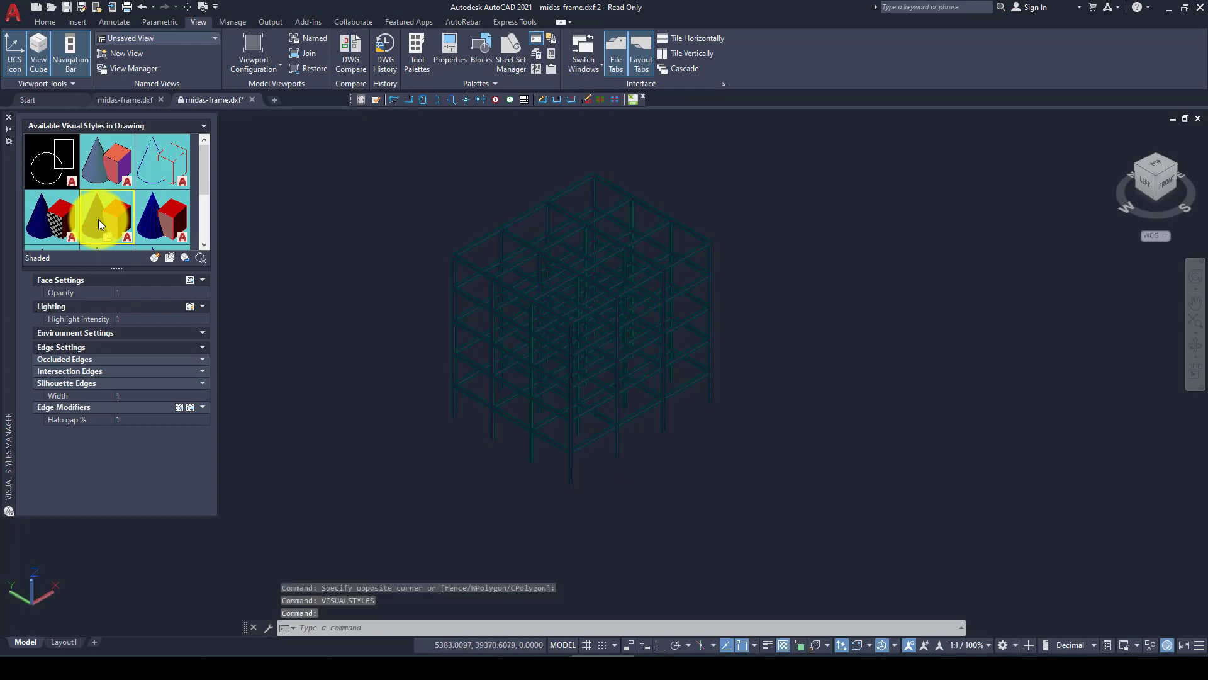
Set the frame to the front view and close the Visual Styles Manager
scroll(620, 396, "up", 6)
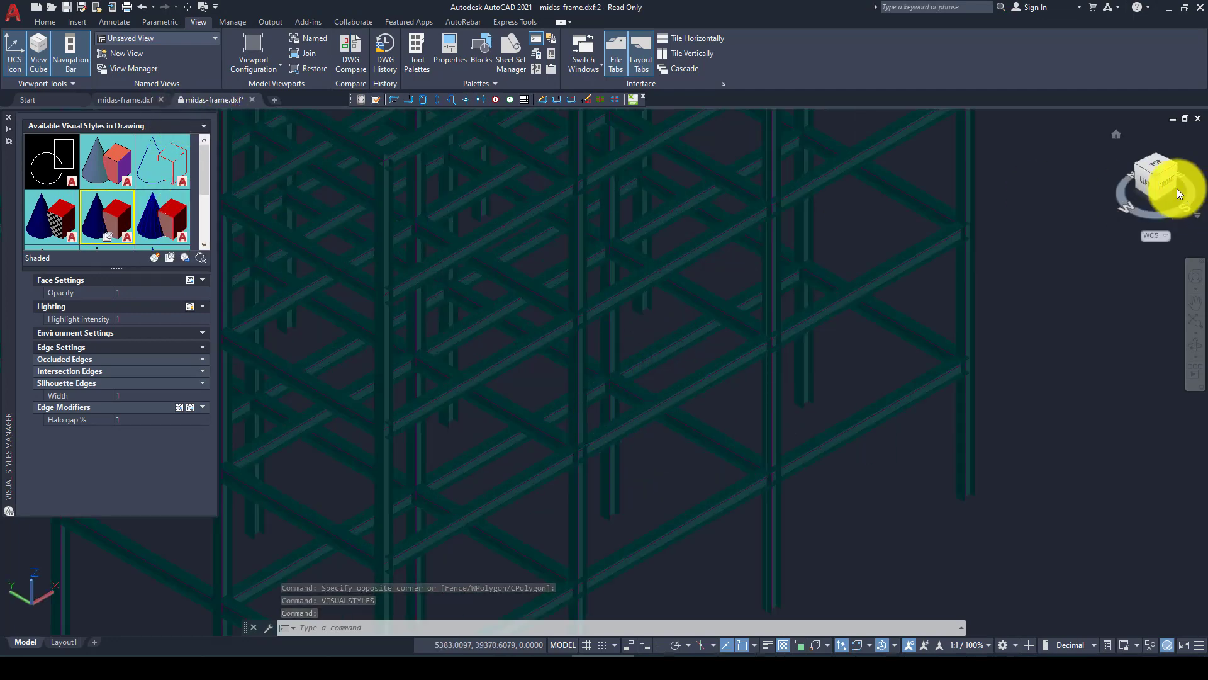
left_click(1161, 181)
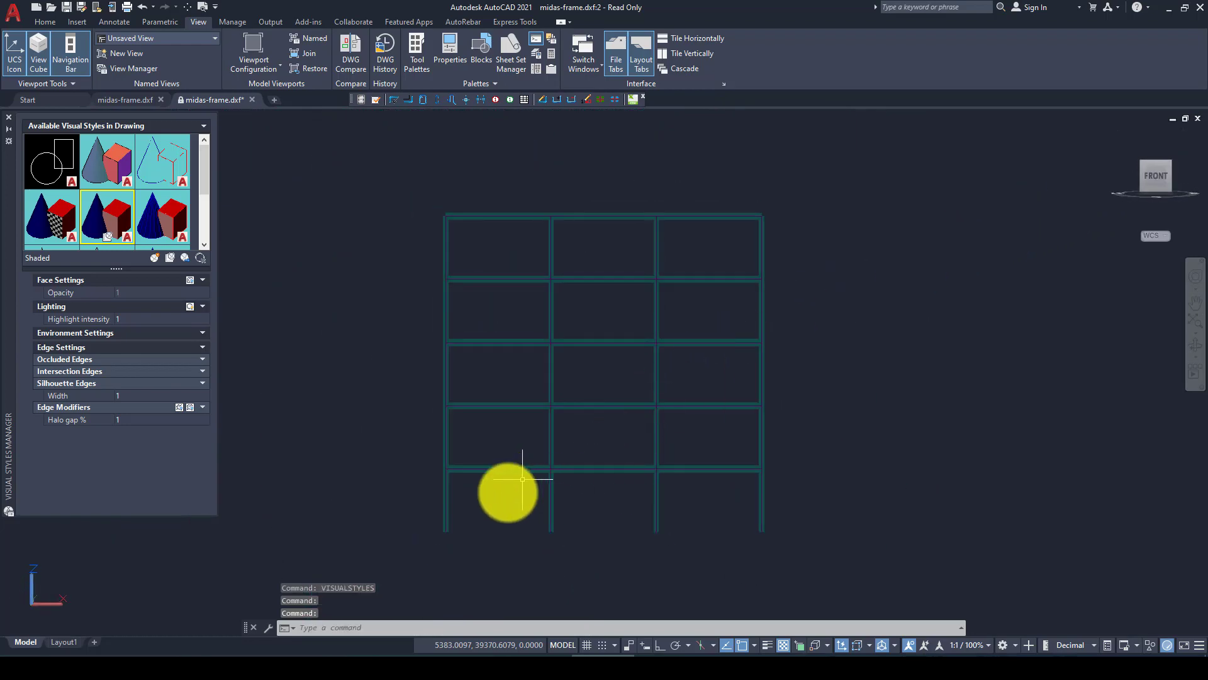
scroll(507, 493, "up", 8)
scroll(627, 378, "down", 5)
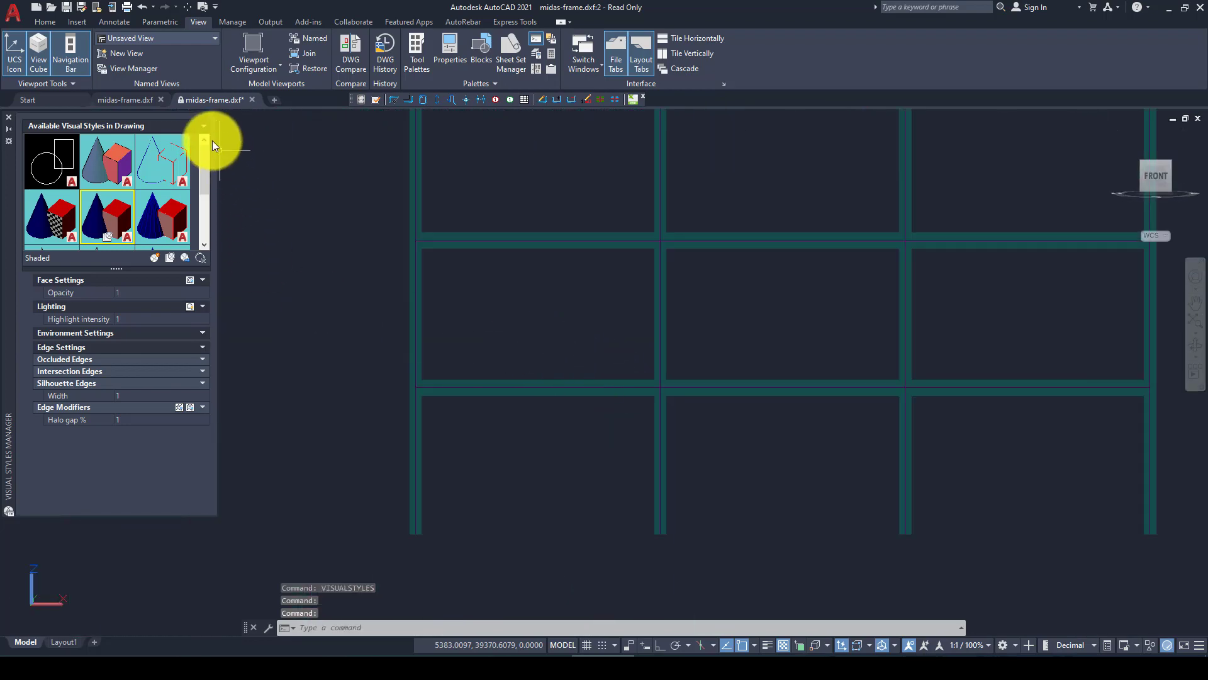
left_click(9, 118)
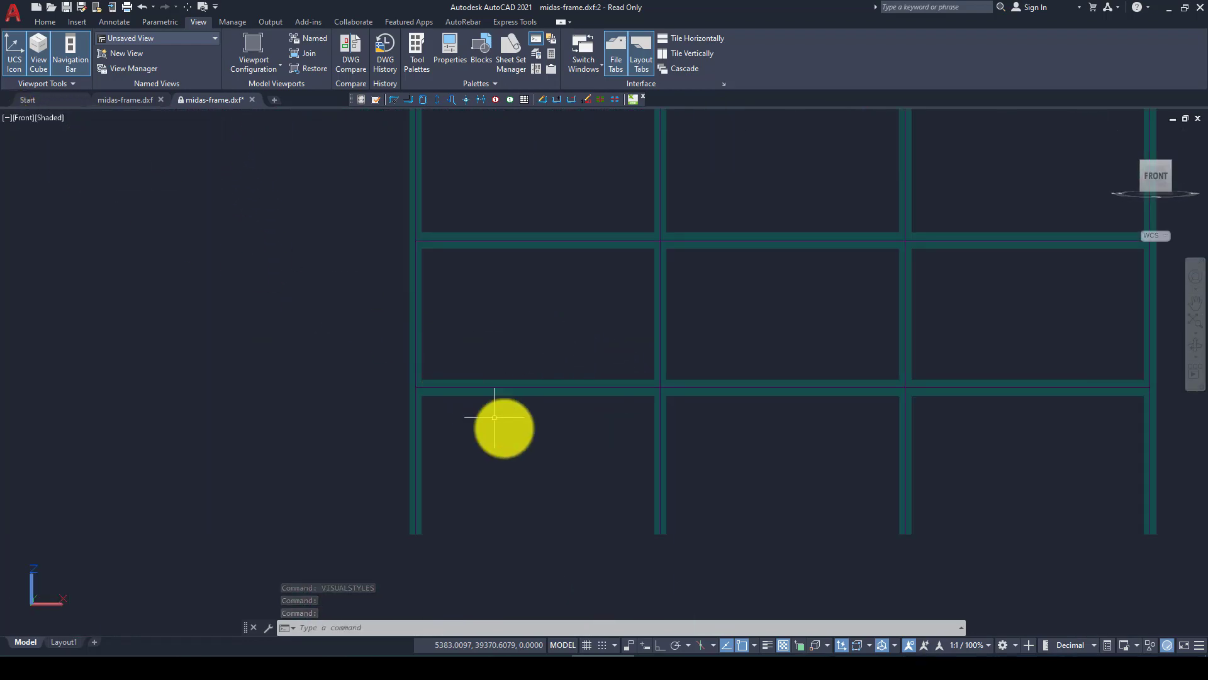
Stretch the left end of the lowest beam's centre line in the leftmost bay to the column's inner face
scroll(504, 426, "up", 5)
scroll(258, 328, "up", 2)
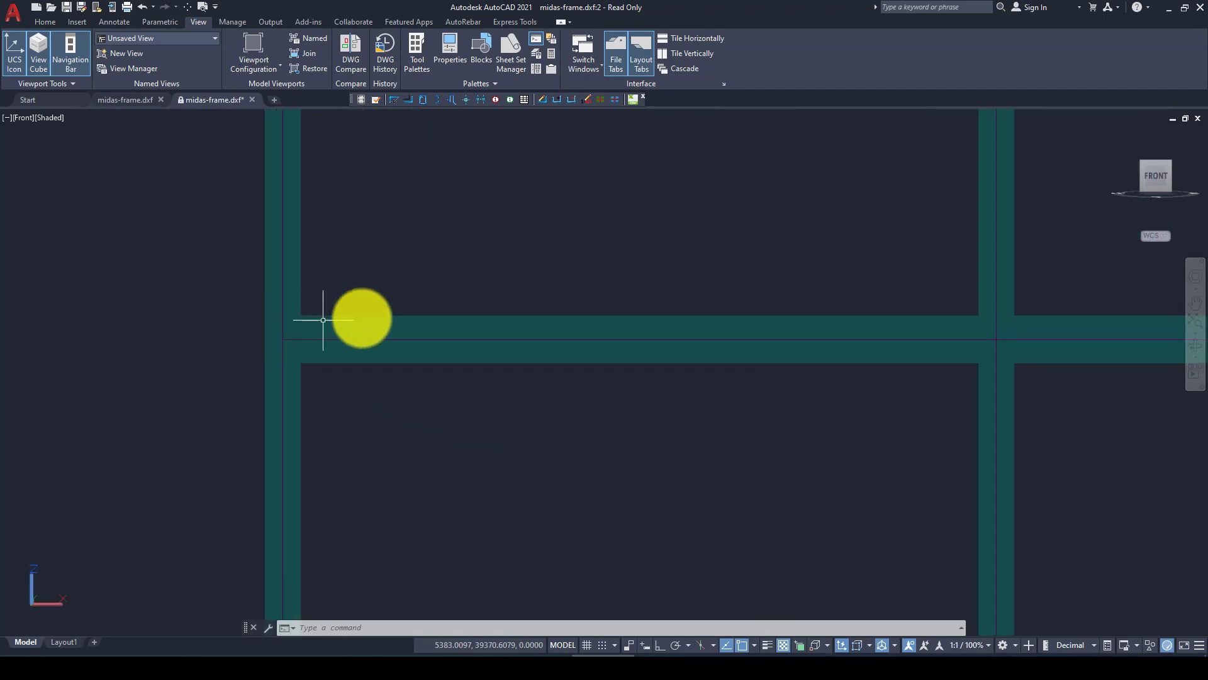
left_click(427, 282)
left_click(360, 395)
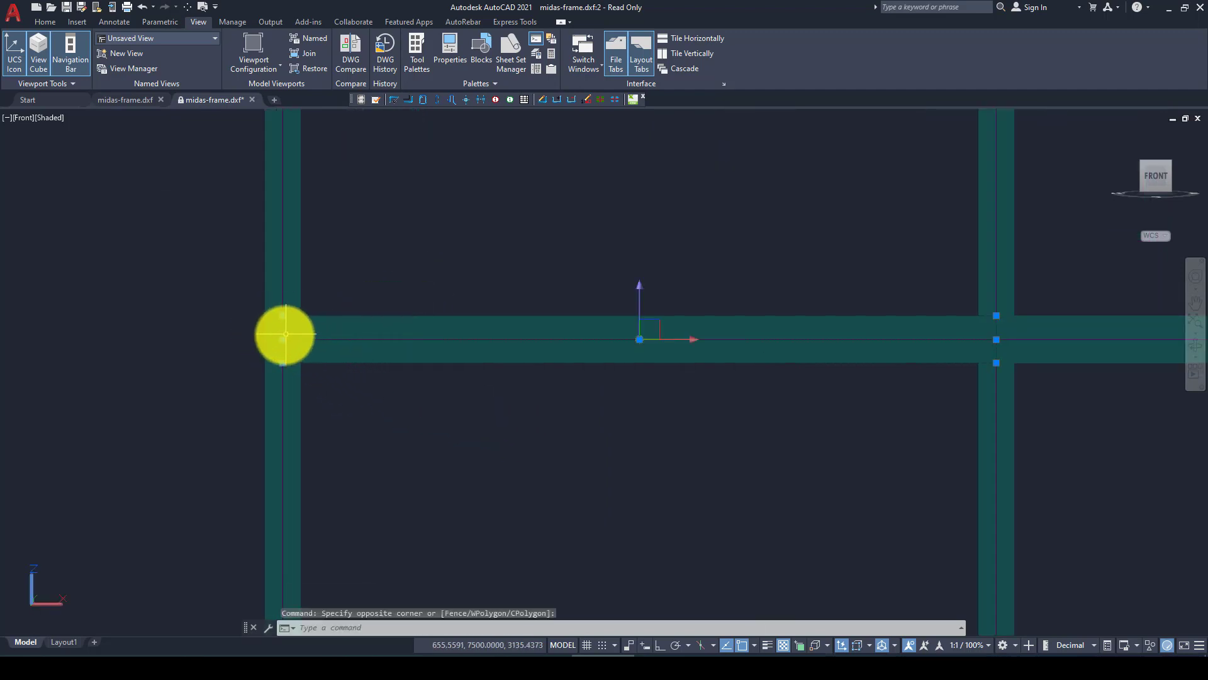
scroll(281, 337, "up", 3)
scroll(278, 329, "down", 5)
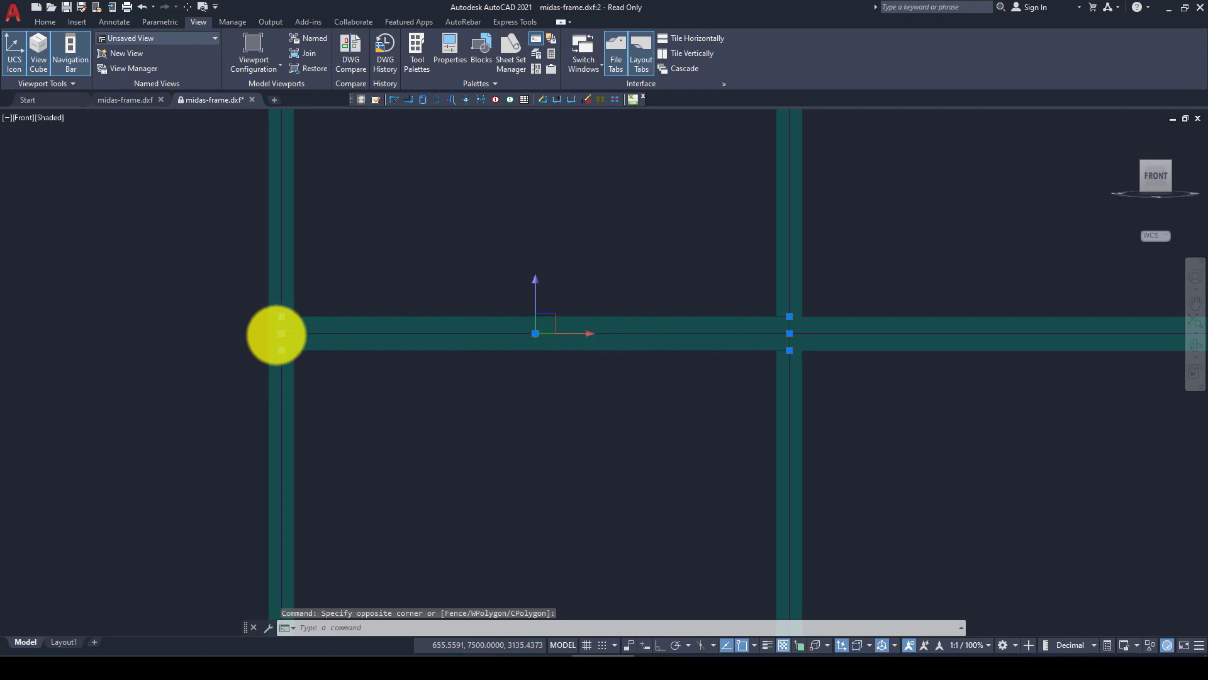
scroll(278, 331, "down", 2)
scroll(272, 329, "up", 3)
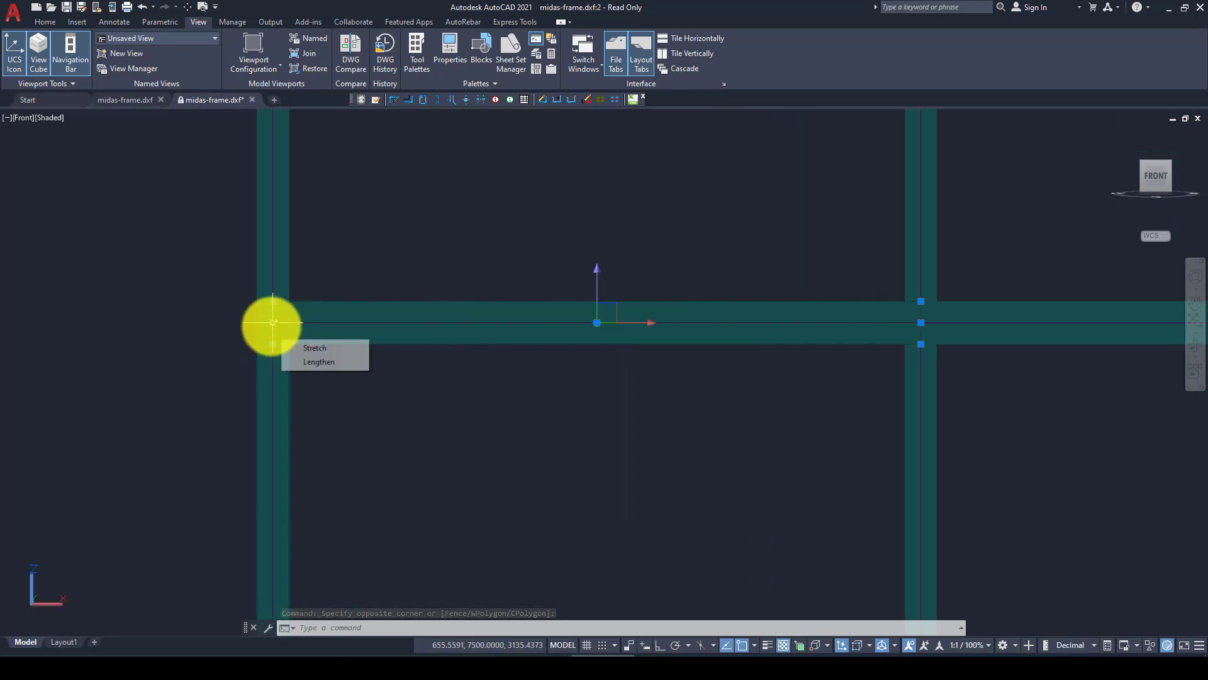
left_click(273, 323)
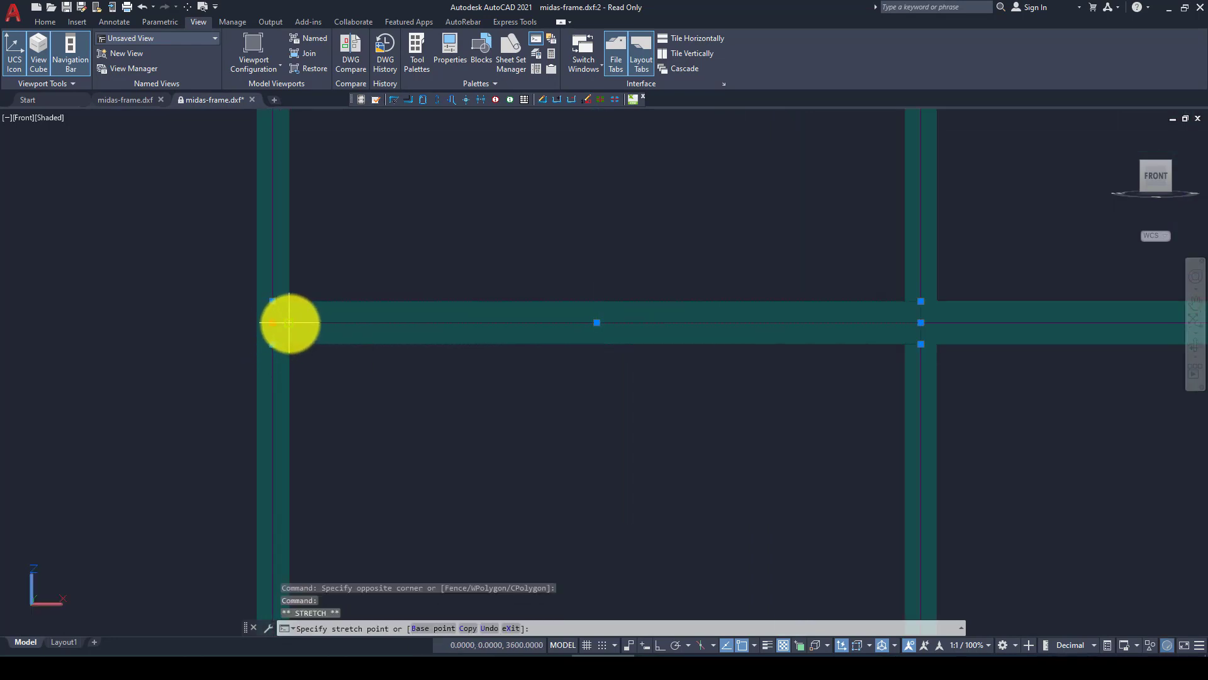
left_click(289, 323)
scroll(315, 338, "down", 5)
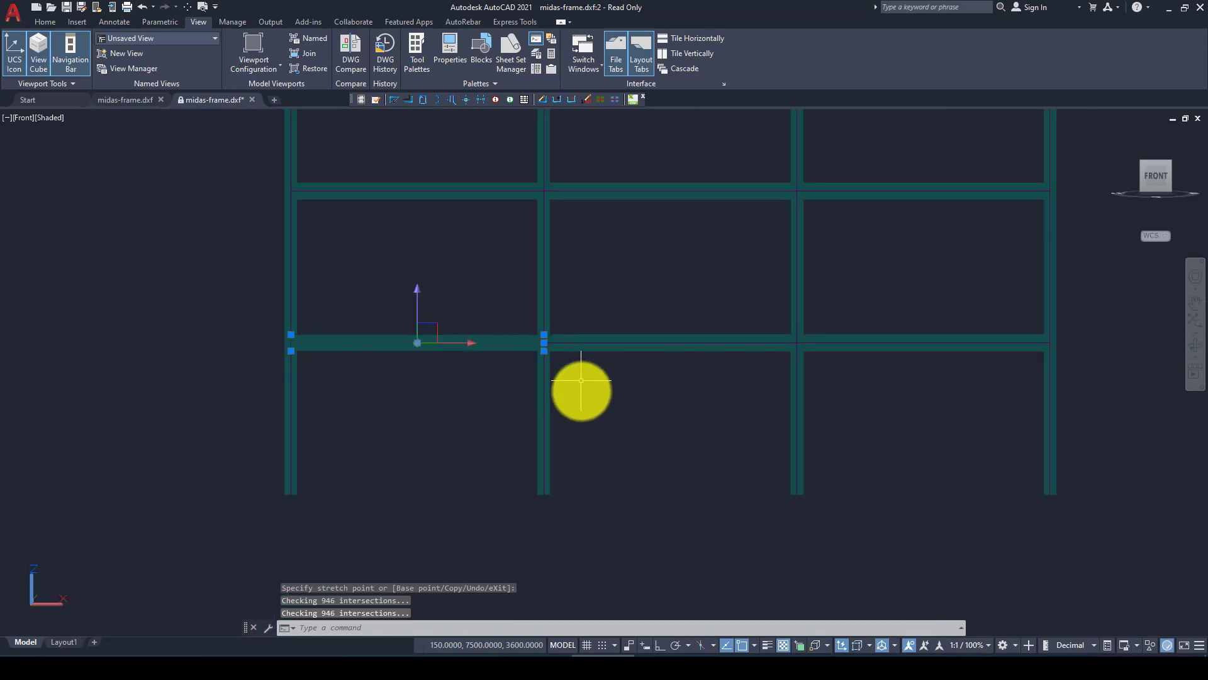
key("Escape")
Examine the shaded frame in 3D, checking the beam-column joints up close and the whole building from the front corner
scroll(547, 415, "down", 4)
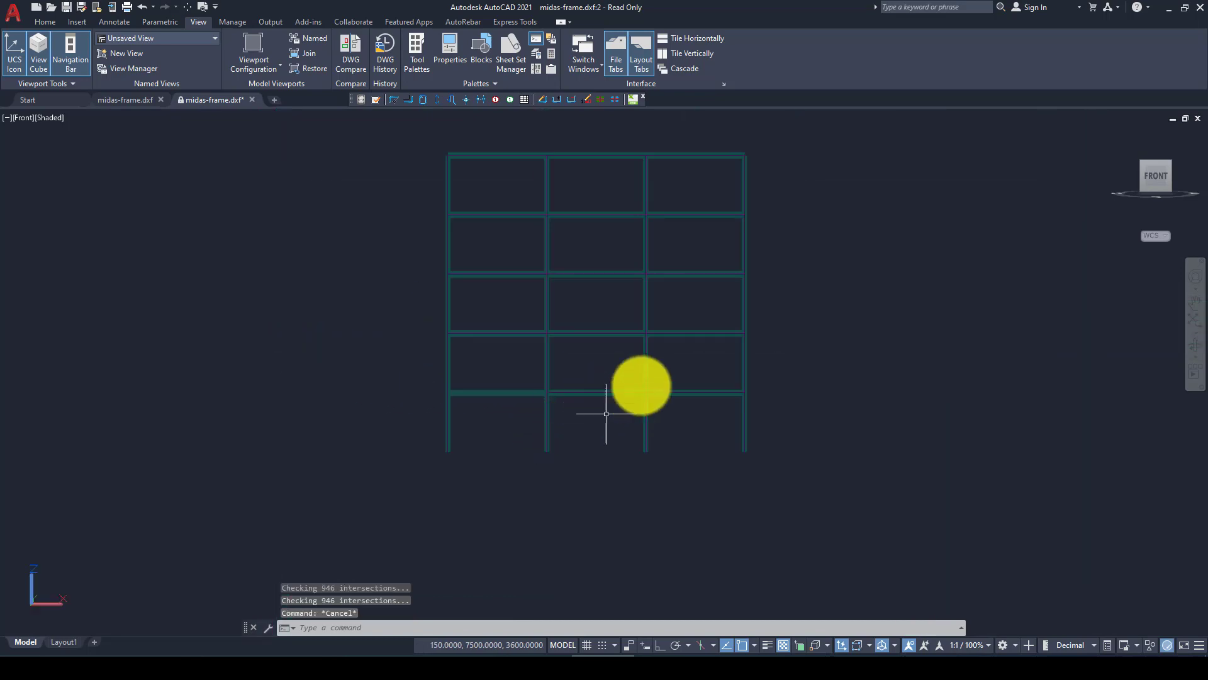
left_click(1117, 133)
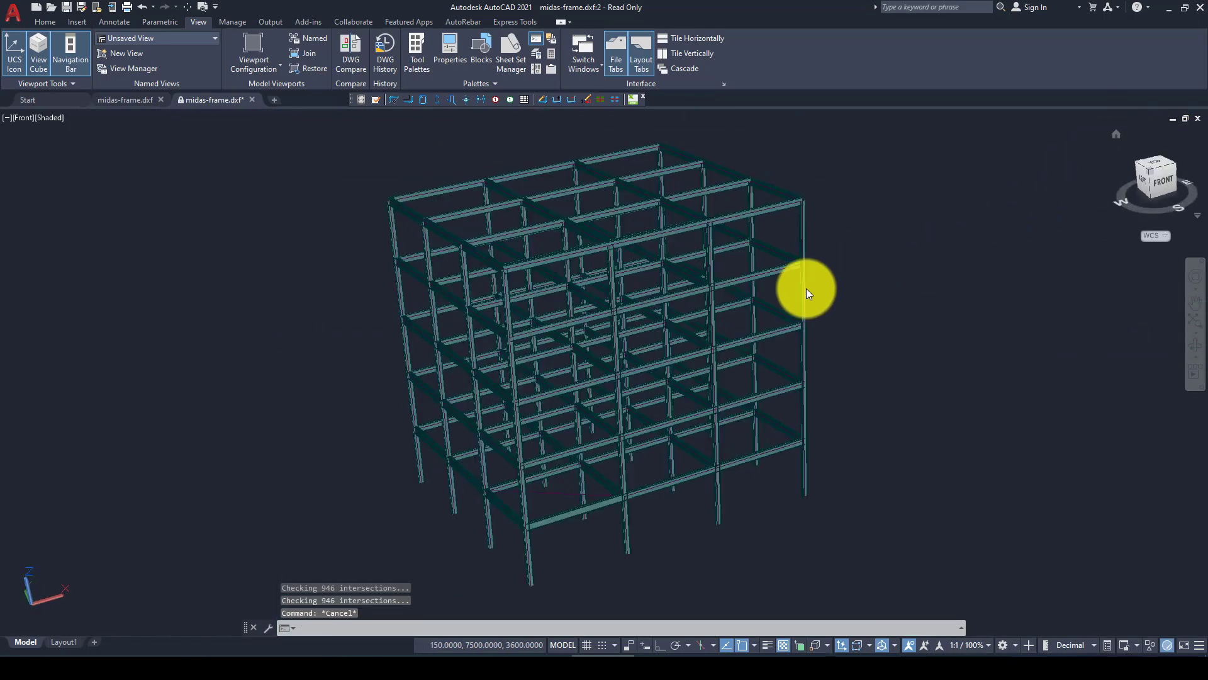
scroll(679, 436, "up", 5)
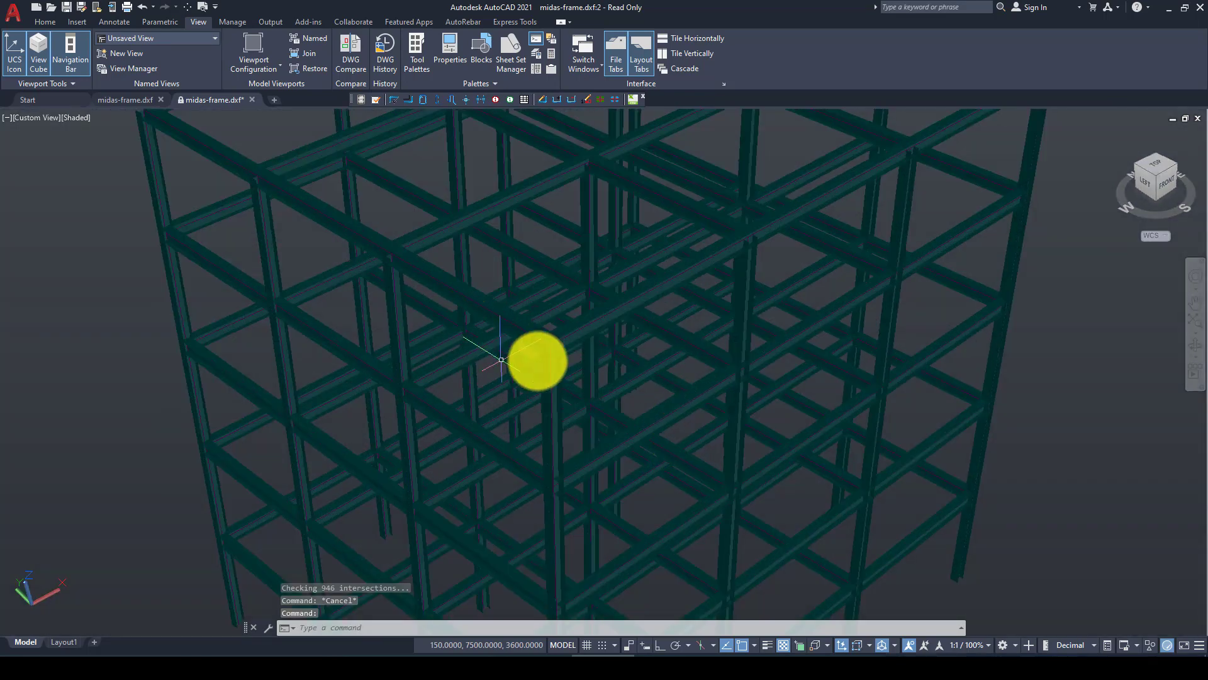
middle_click_drag(868, 342, 814, 353, "shift")
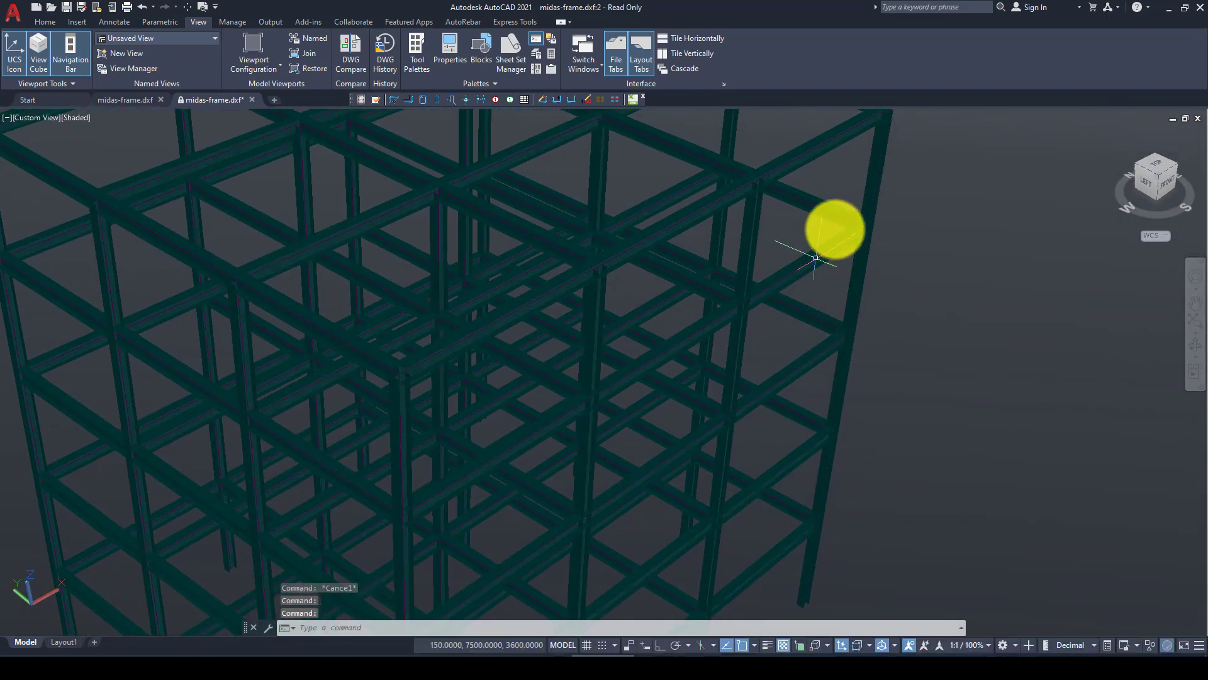
scroll(857, 216, "up", 4)
scroll(978, 317, "up", 4)
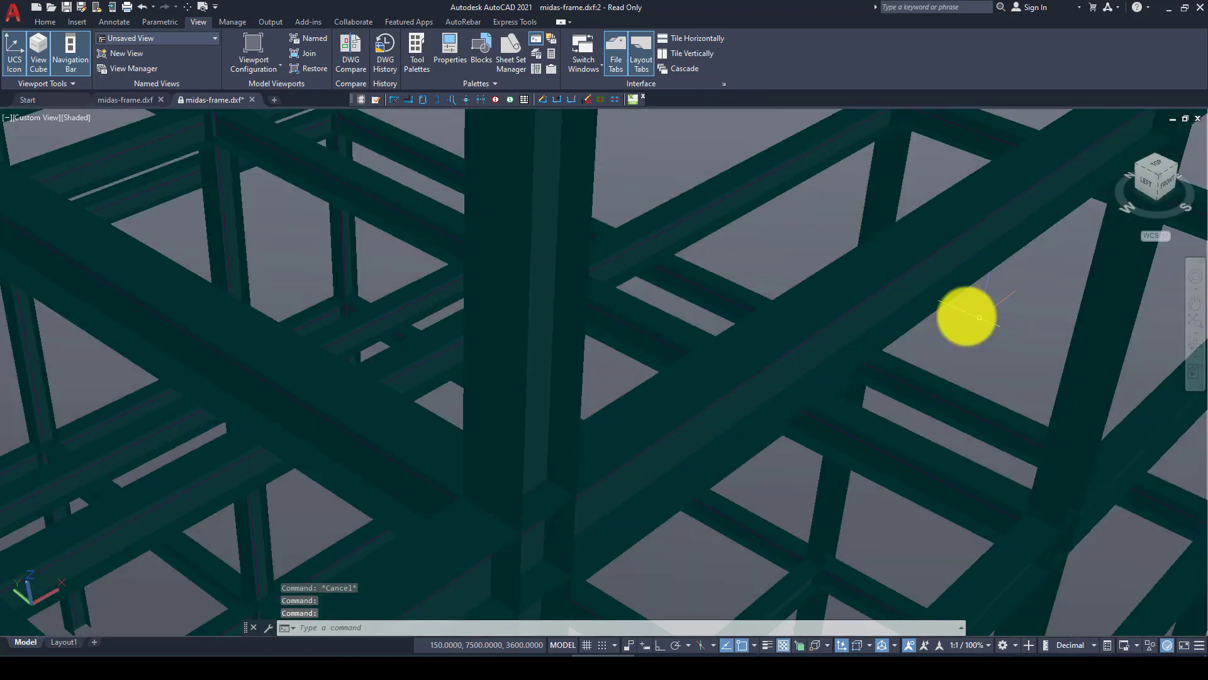
scroll(828, 296, "down", 6)
scroll(831, 315, "down", 5)
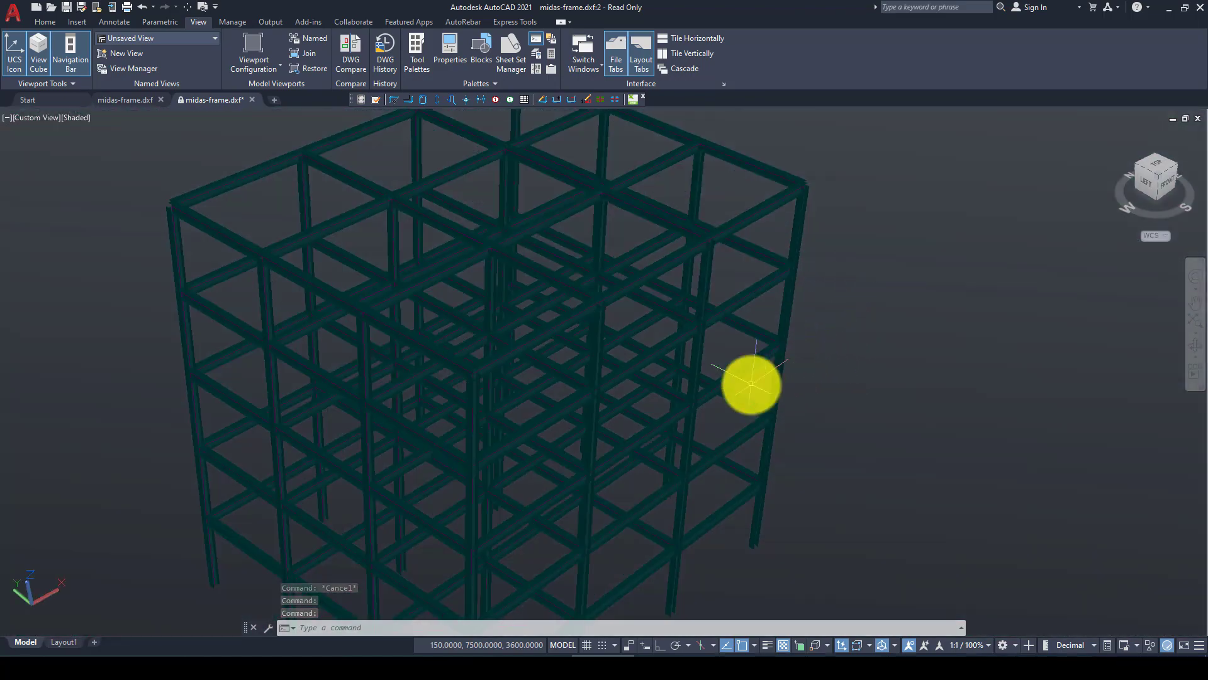
middle_click_drag(749, 383, 632, 366, "shift")
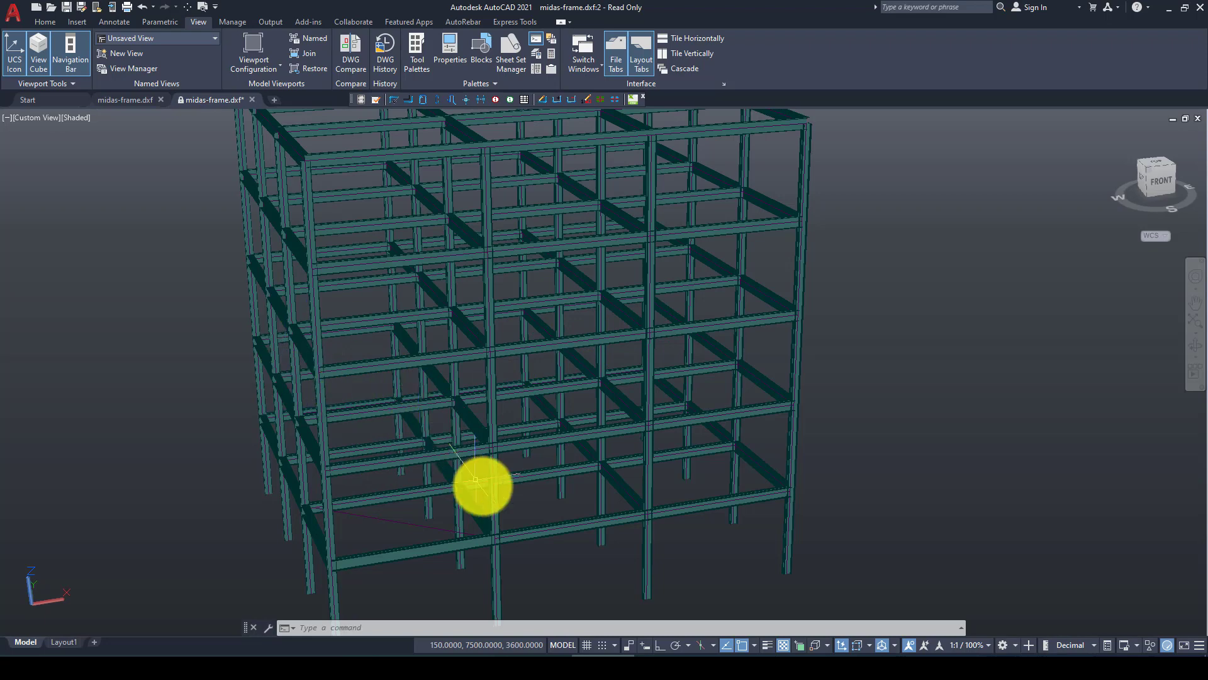
Switch back to the midas Gen model and display its Tools commands
mouse_move(906, 658)
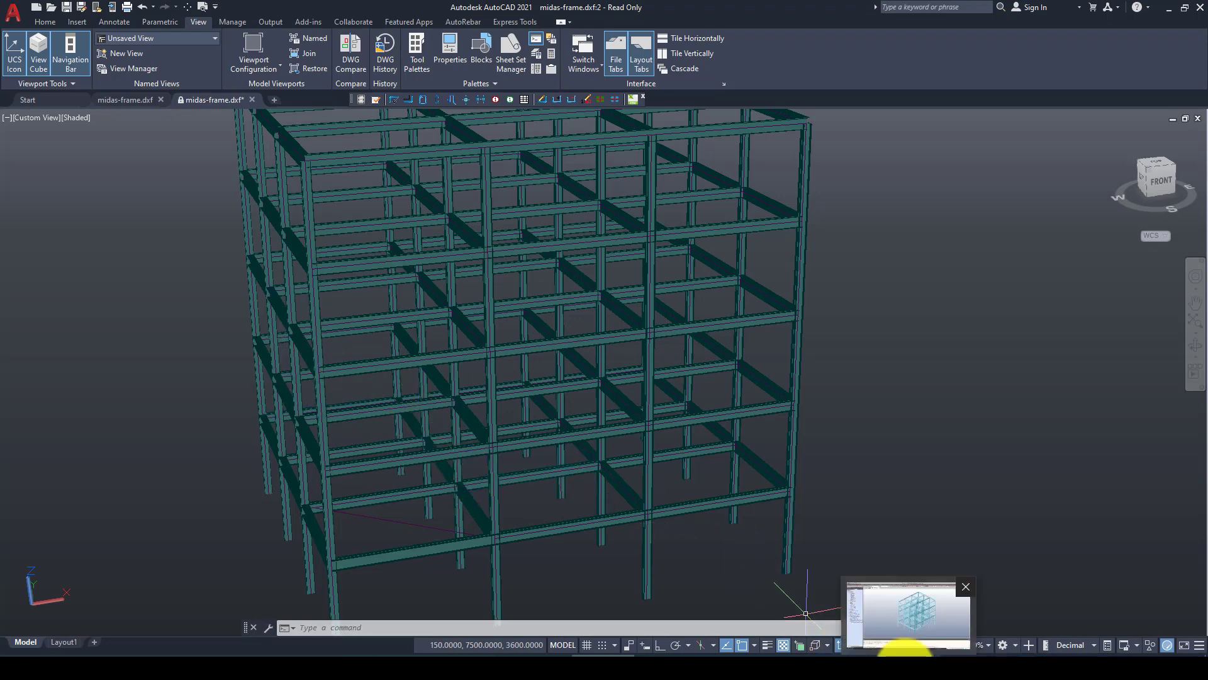
left_click(855, 598)
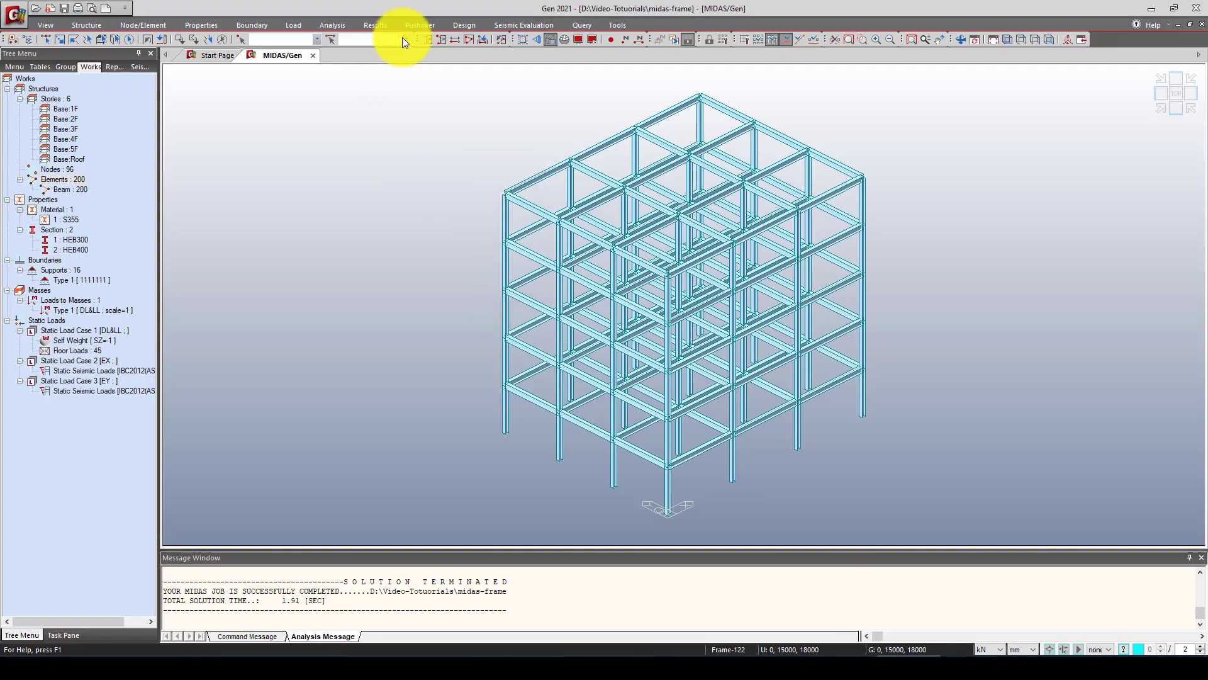
left_click(614, 24)
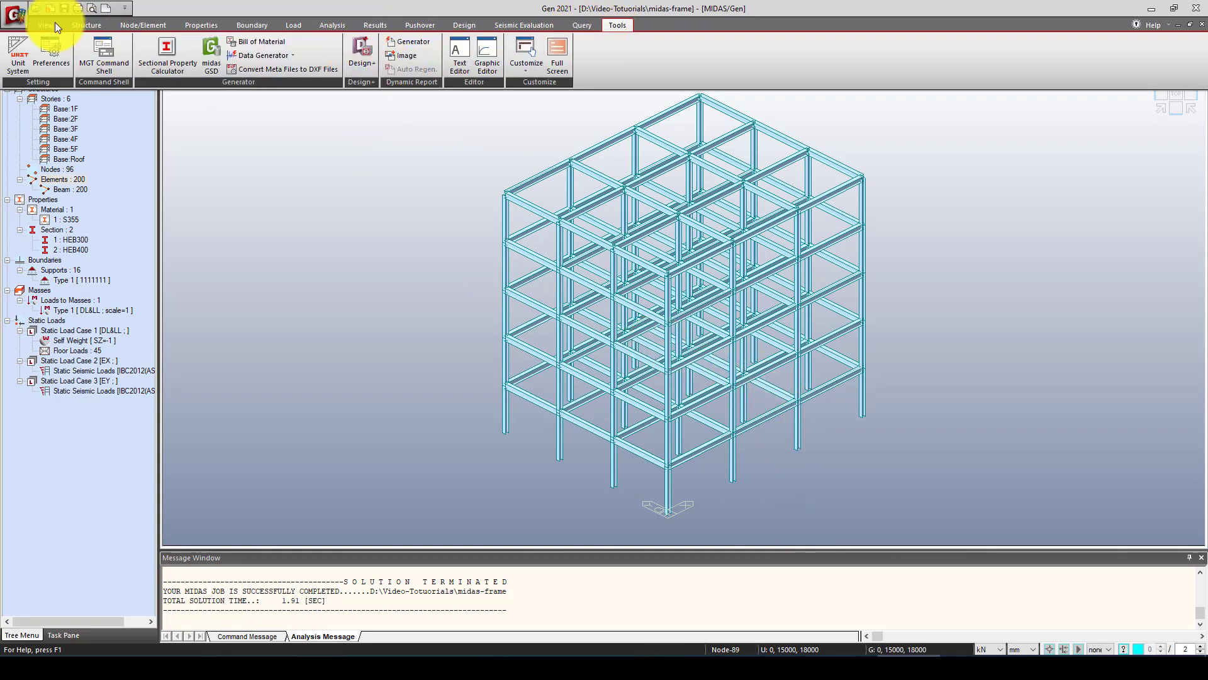
Review the file export formats available for the model and the Tools commands
left_click(20, 17)
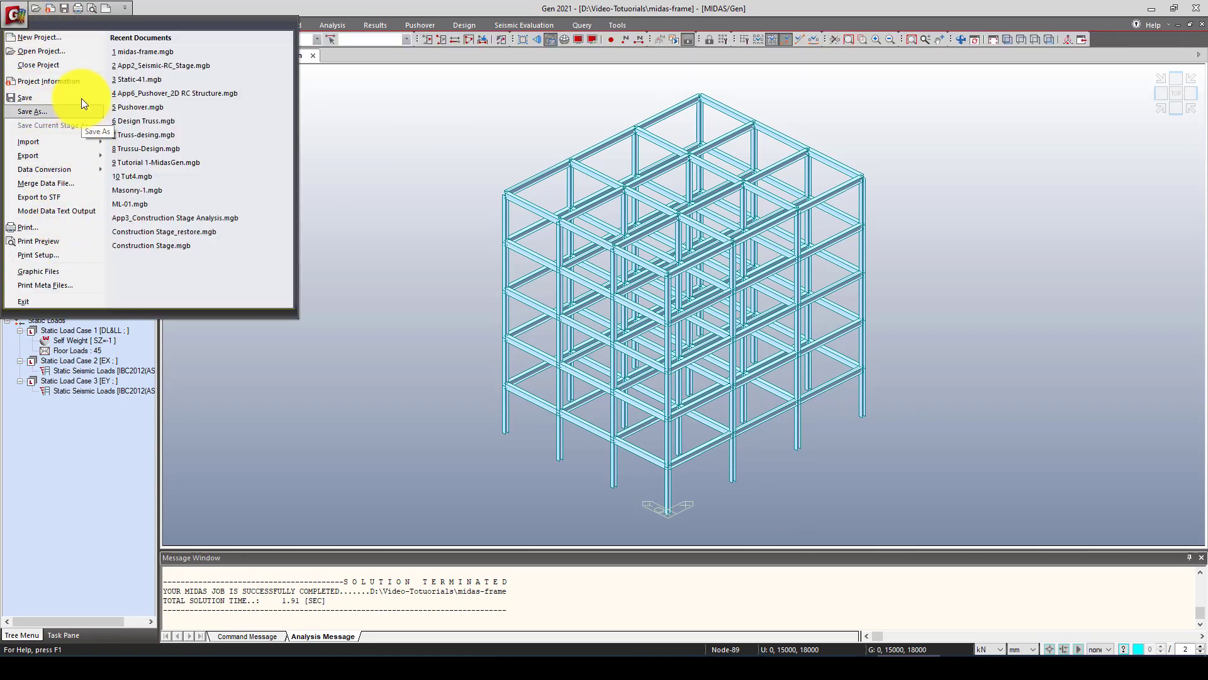
mouse_move(56, 144)
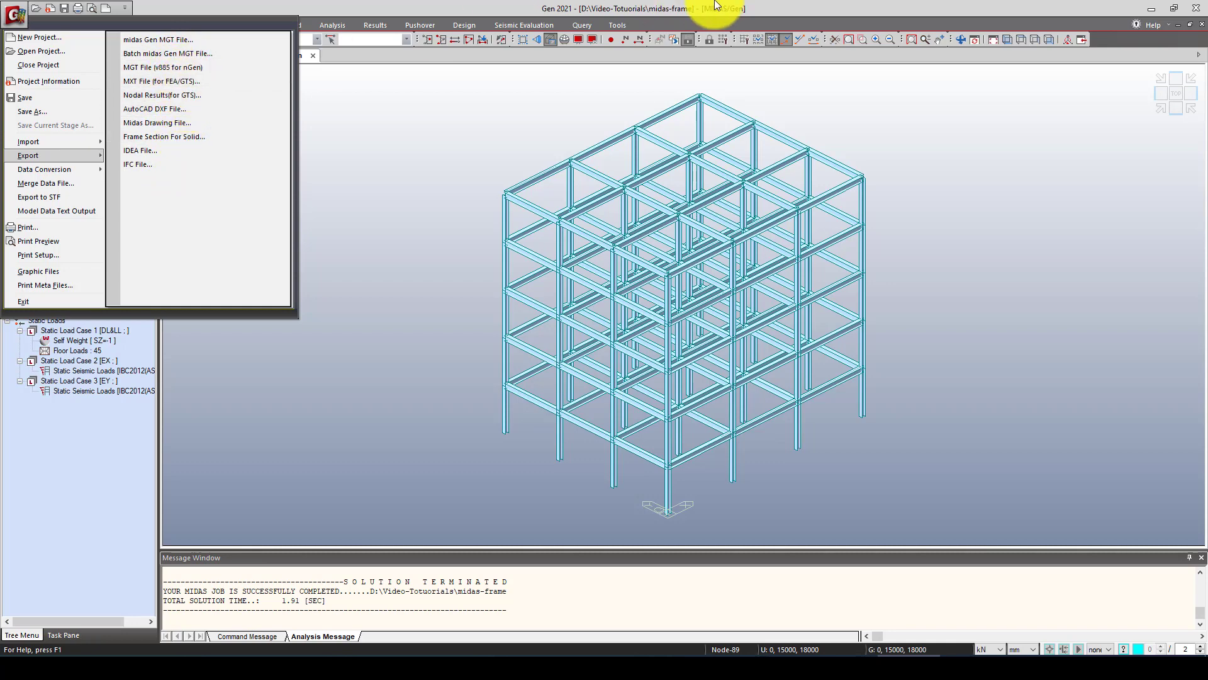
left_click(618, 25)
left_click(618, 24)
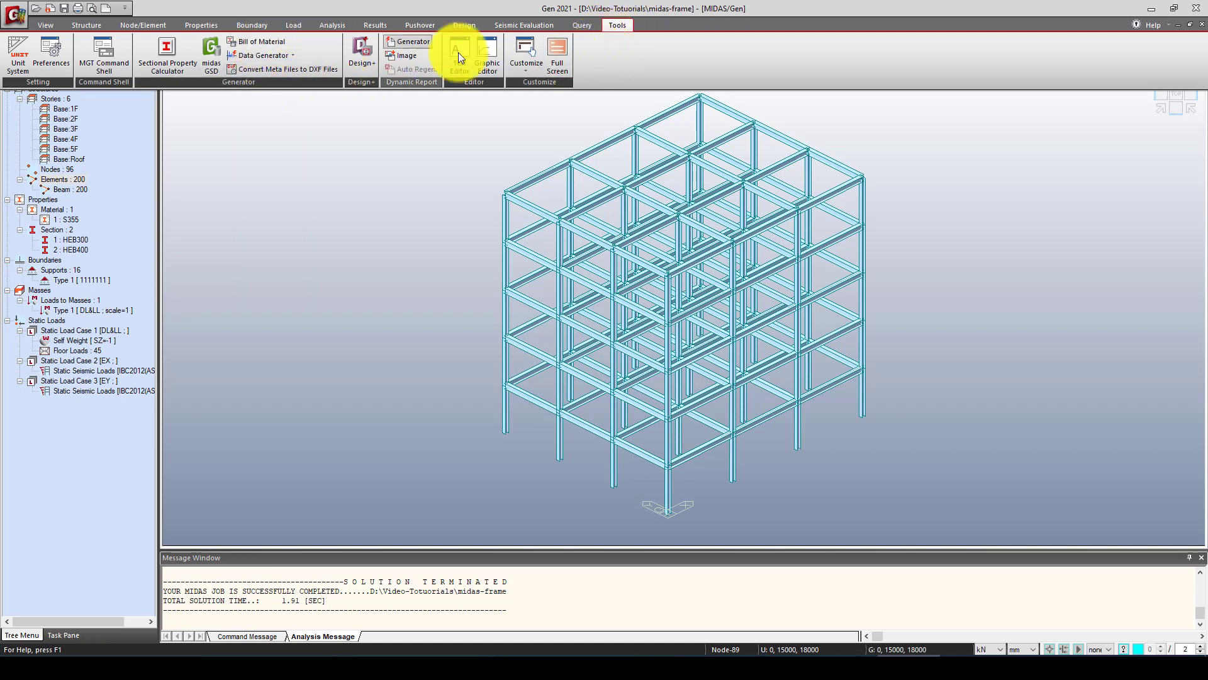
left_click(653, 25)
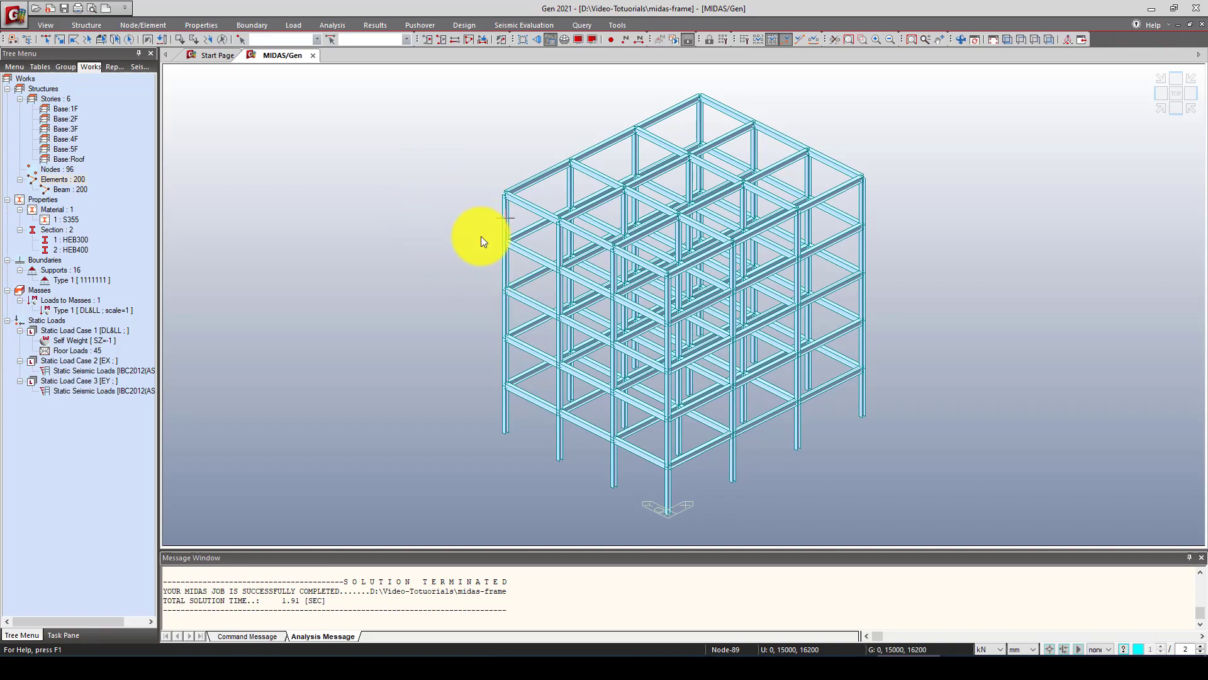
scroll(709, 434, "up", 5)
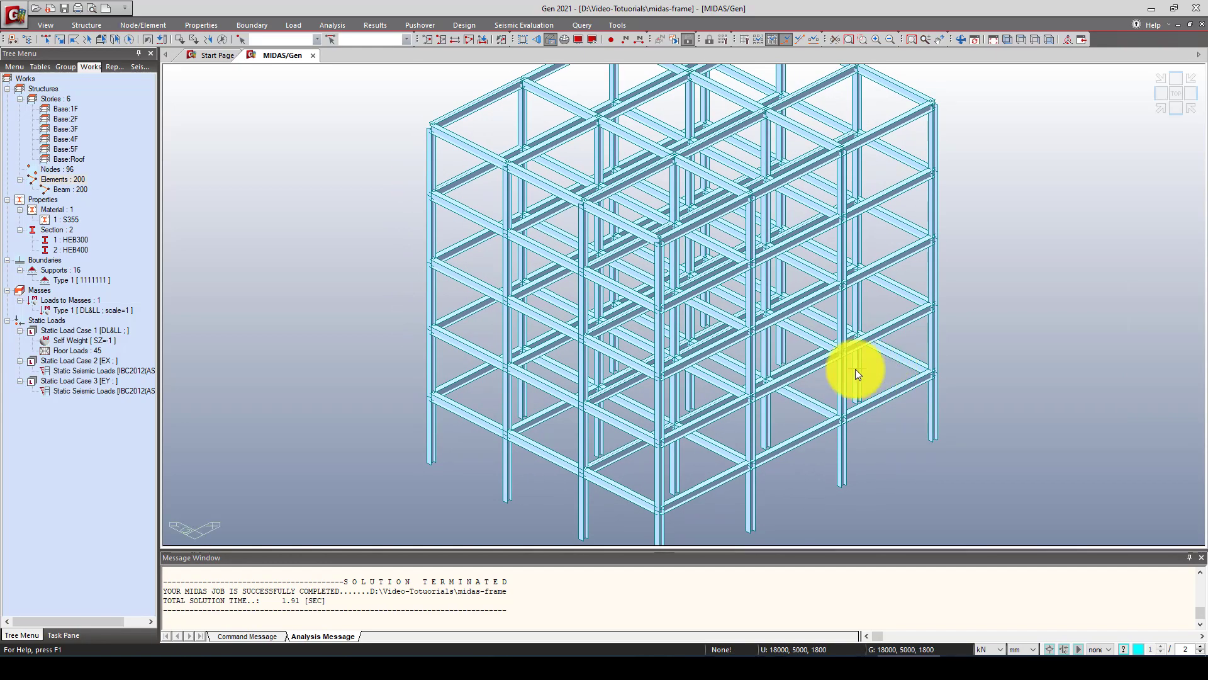
scroll(565, 371, "down", 1)
scroll(564, 368, "down", 2)
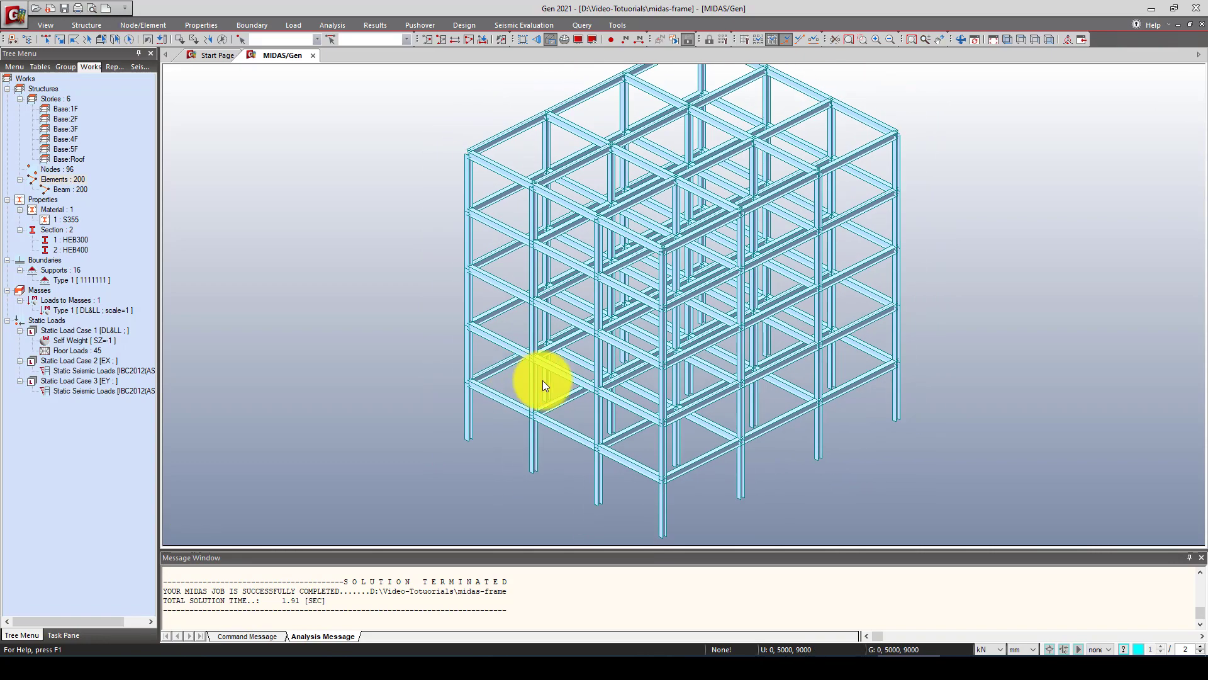